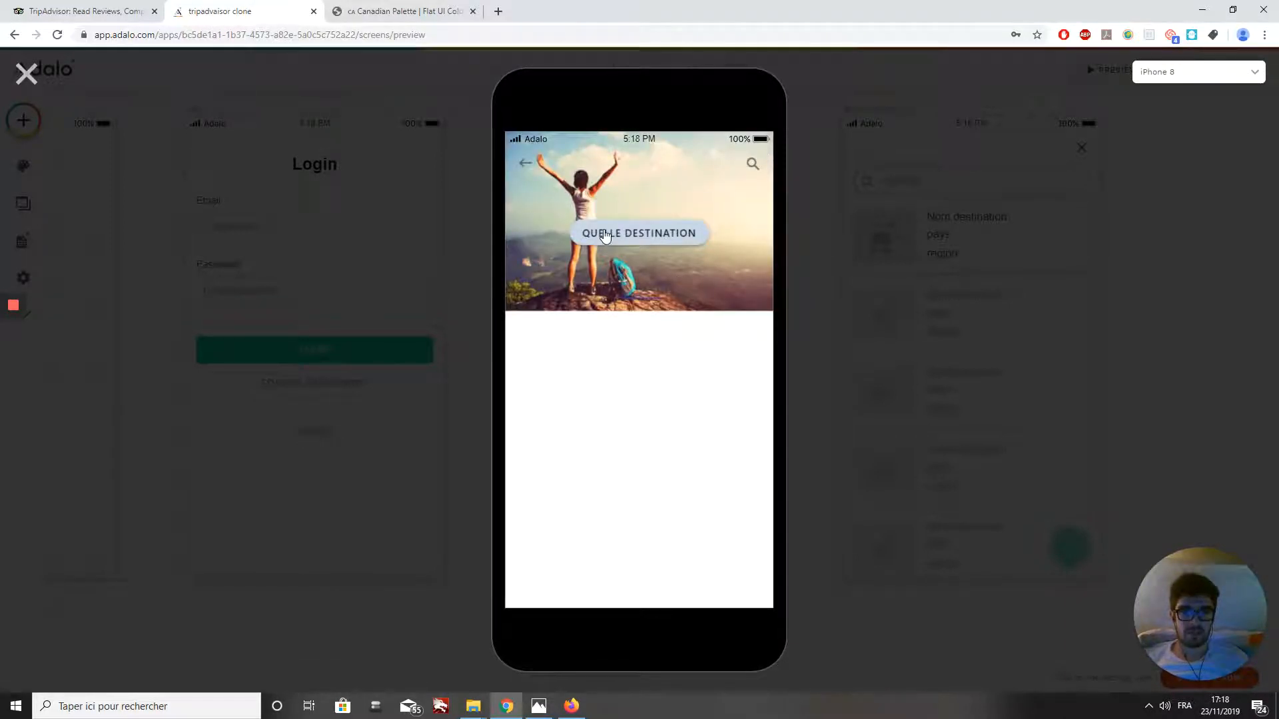
Open the destination list from the Home screen in the preview and look through all its entries
left_click(605, 234)
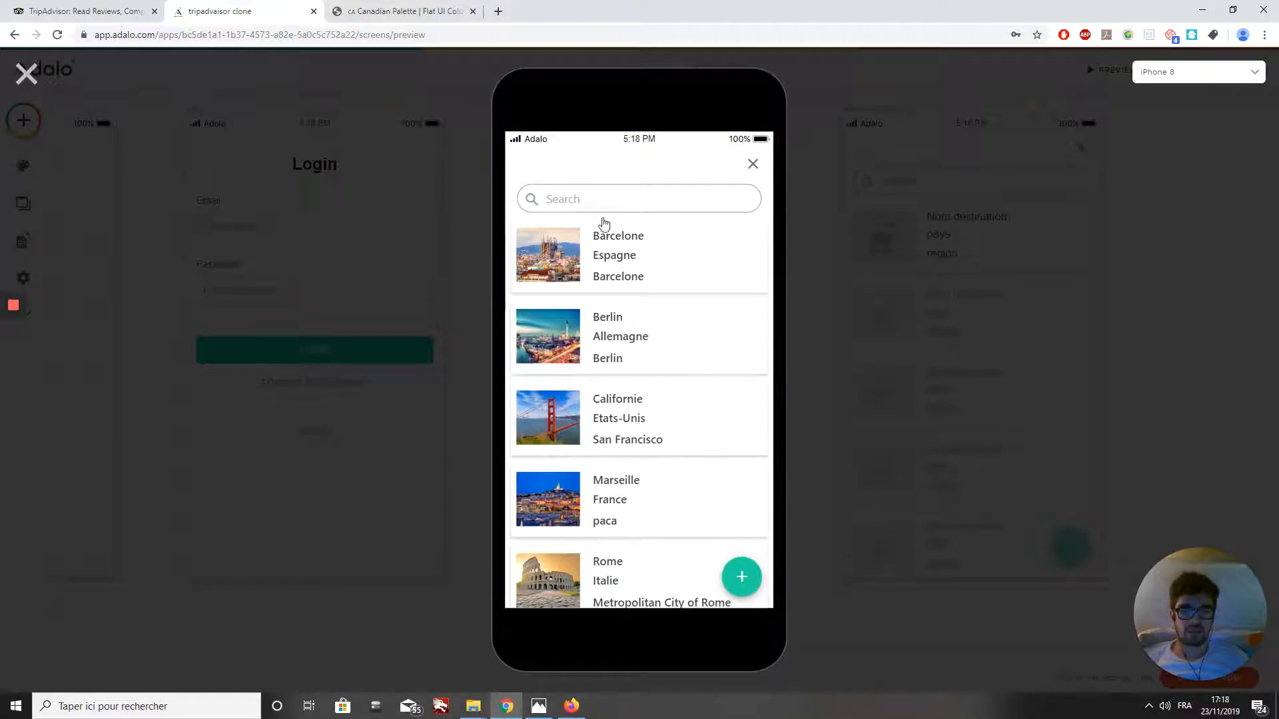
scroll(632, 310, "down", 4)
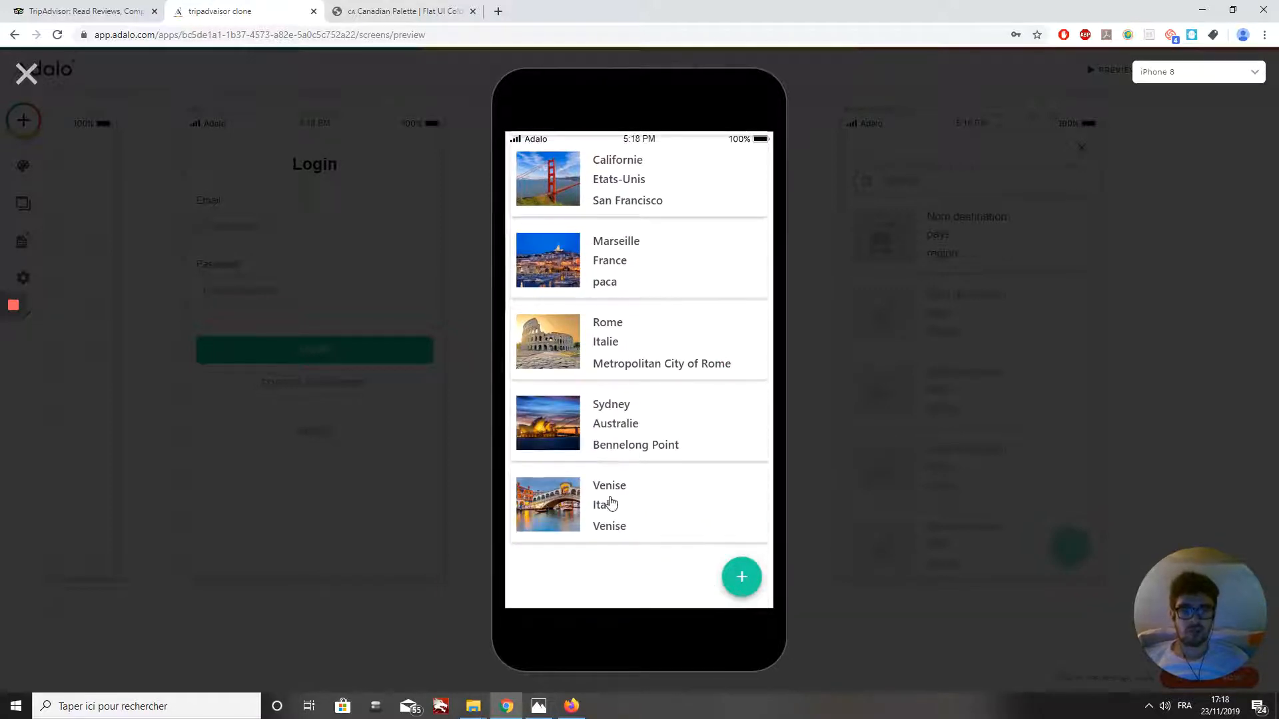
scroll(610, 501, "up", 4)
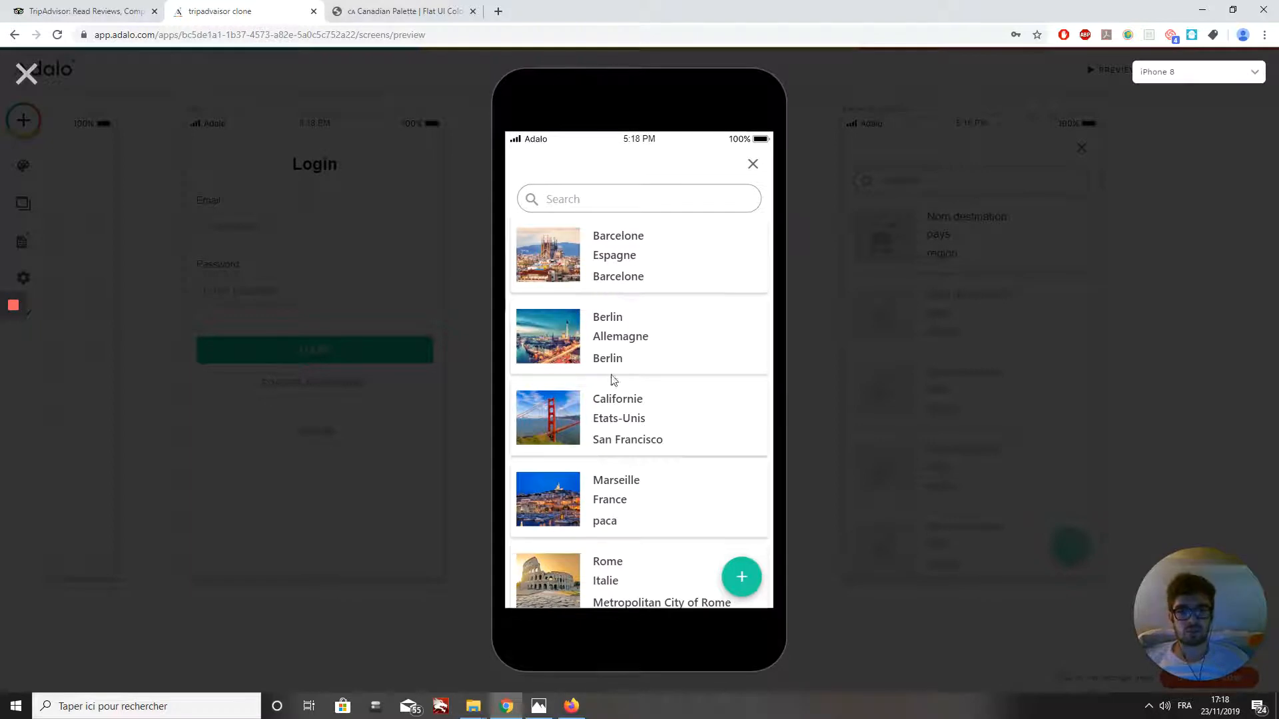
scroll(606, 389, "down", 3)
scroll(605, 393, "up", 3)
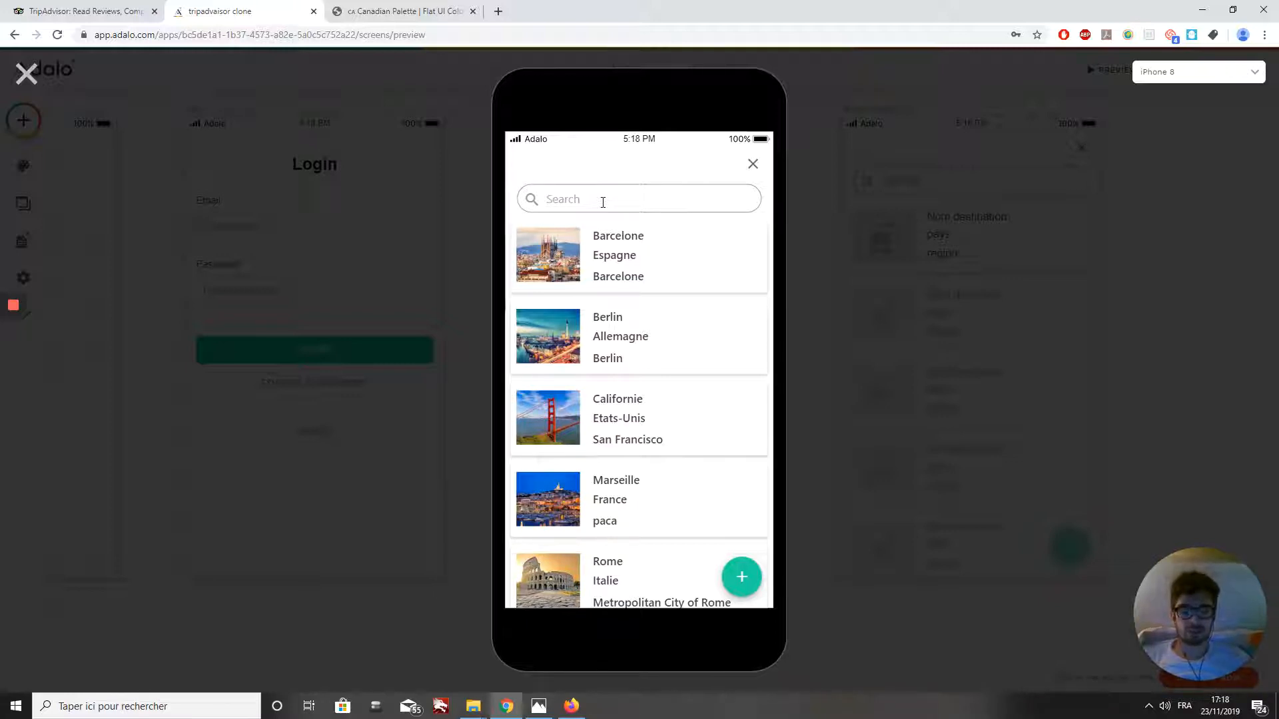
Test the destination search with "Cal" and "Bar", clearing the search field after each term
type("c")
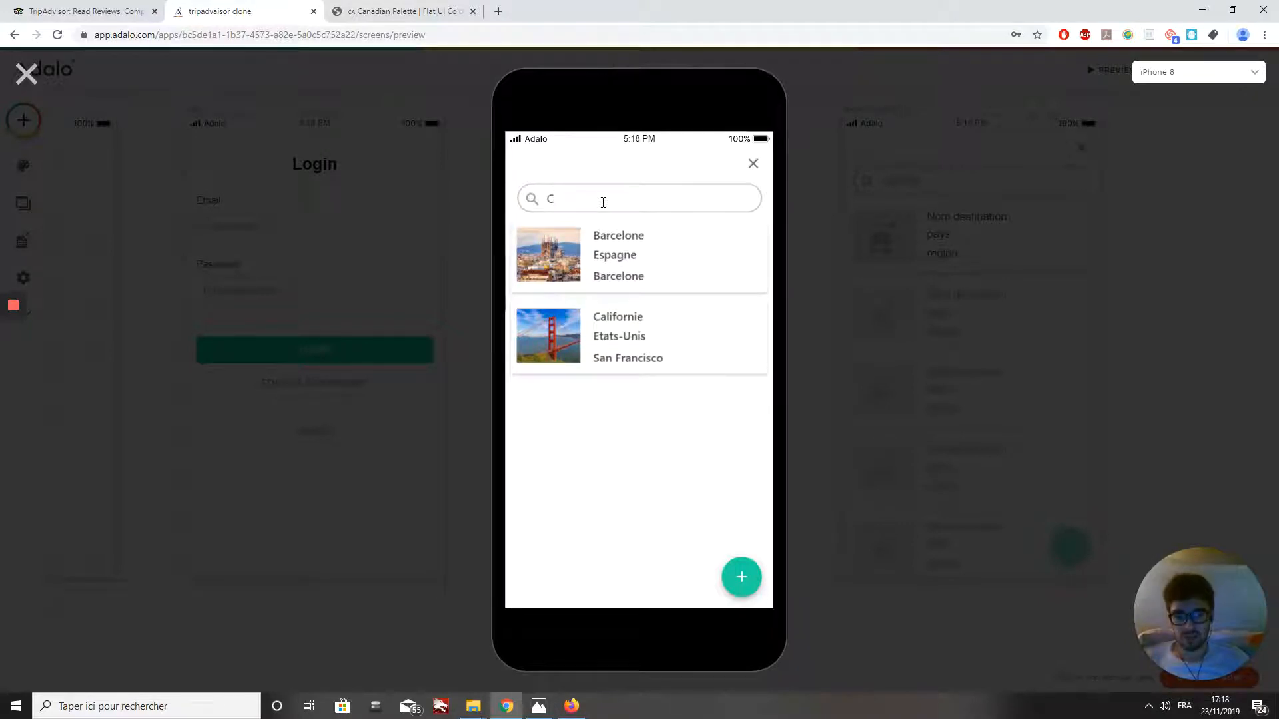
type("al")
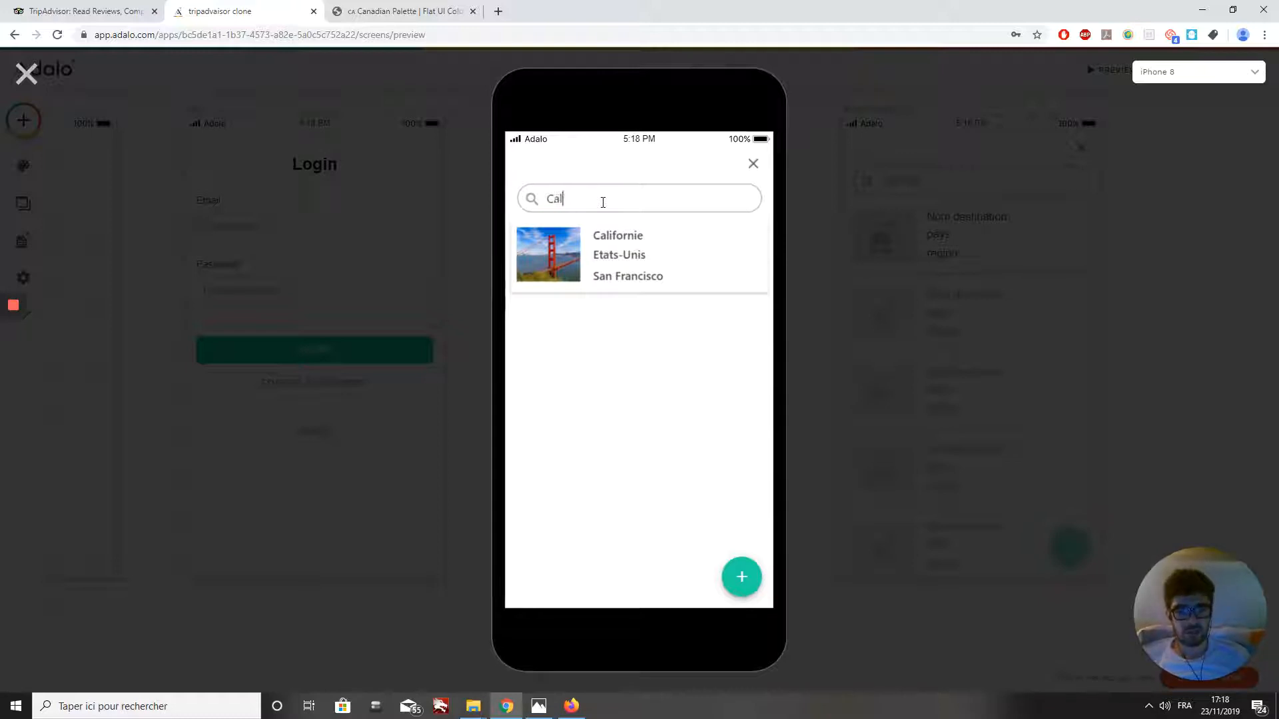
key("BackSpace")
key("BackSpace")
key("BackSpace")
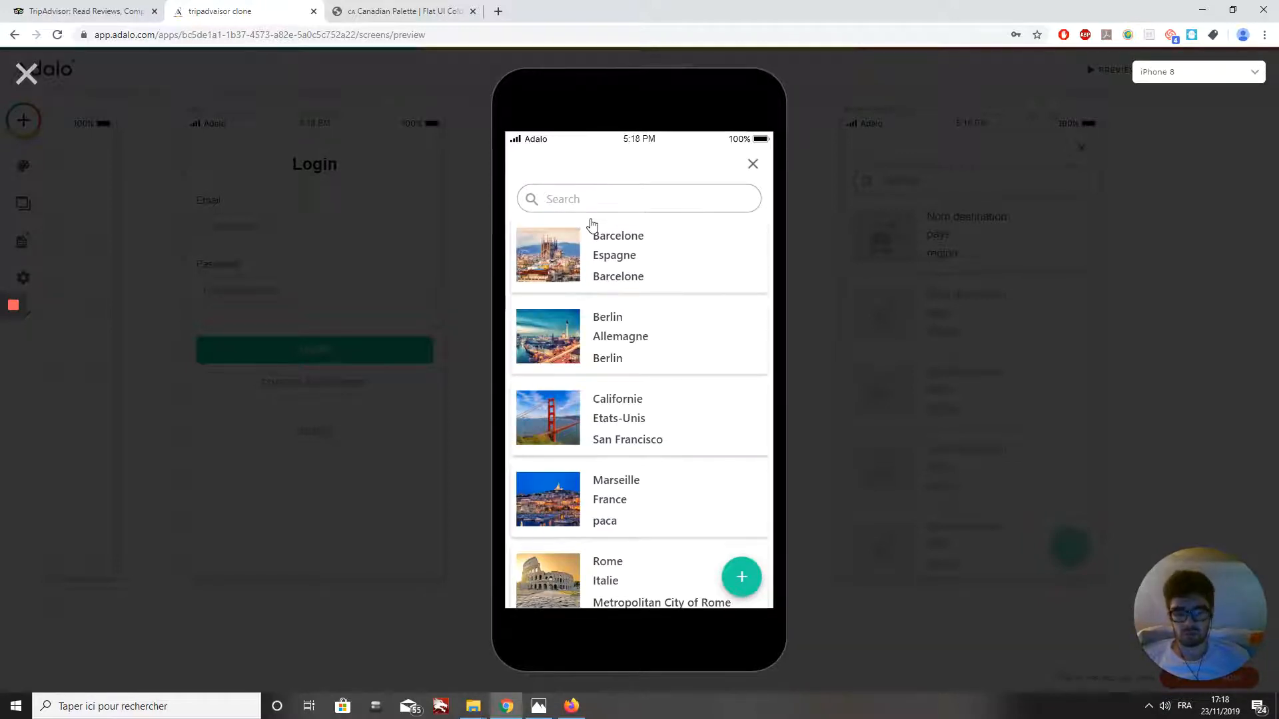
type("Bar")
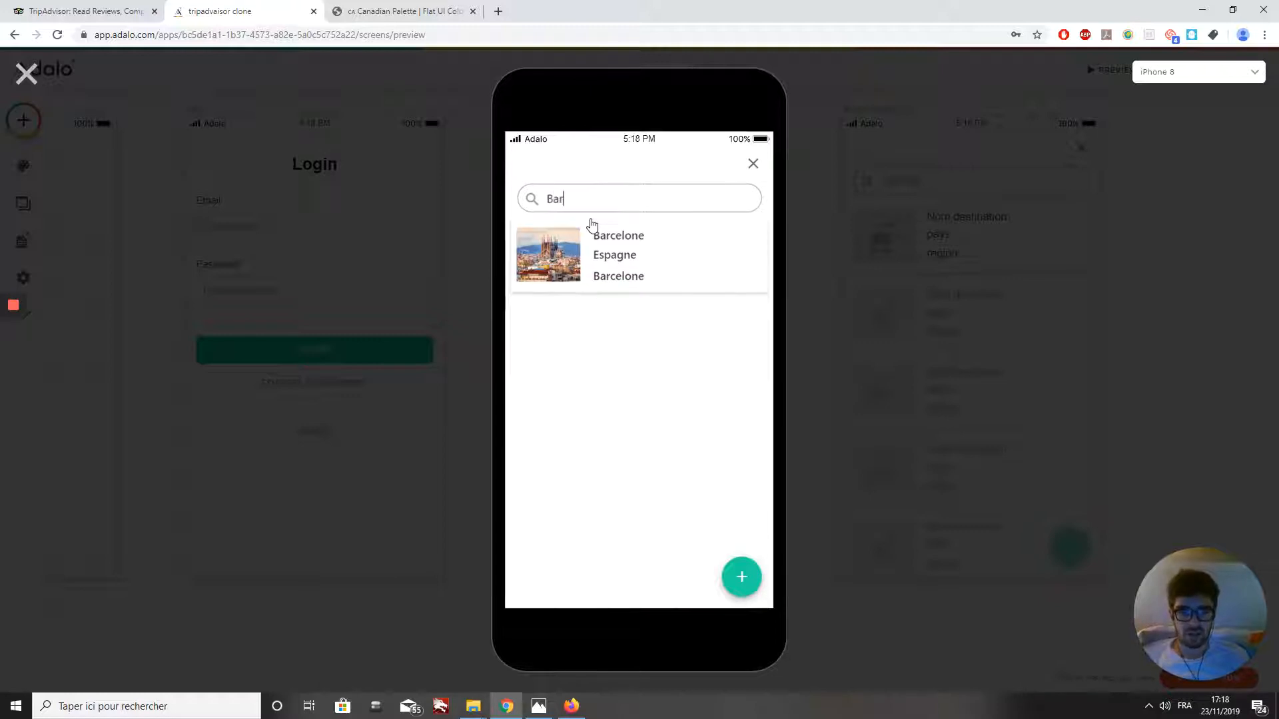
key("BackSpace")
key("BackSpace")
key("BackSpace")
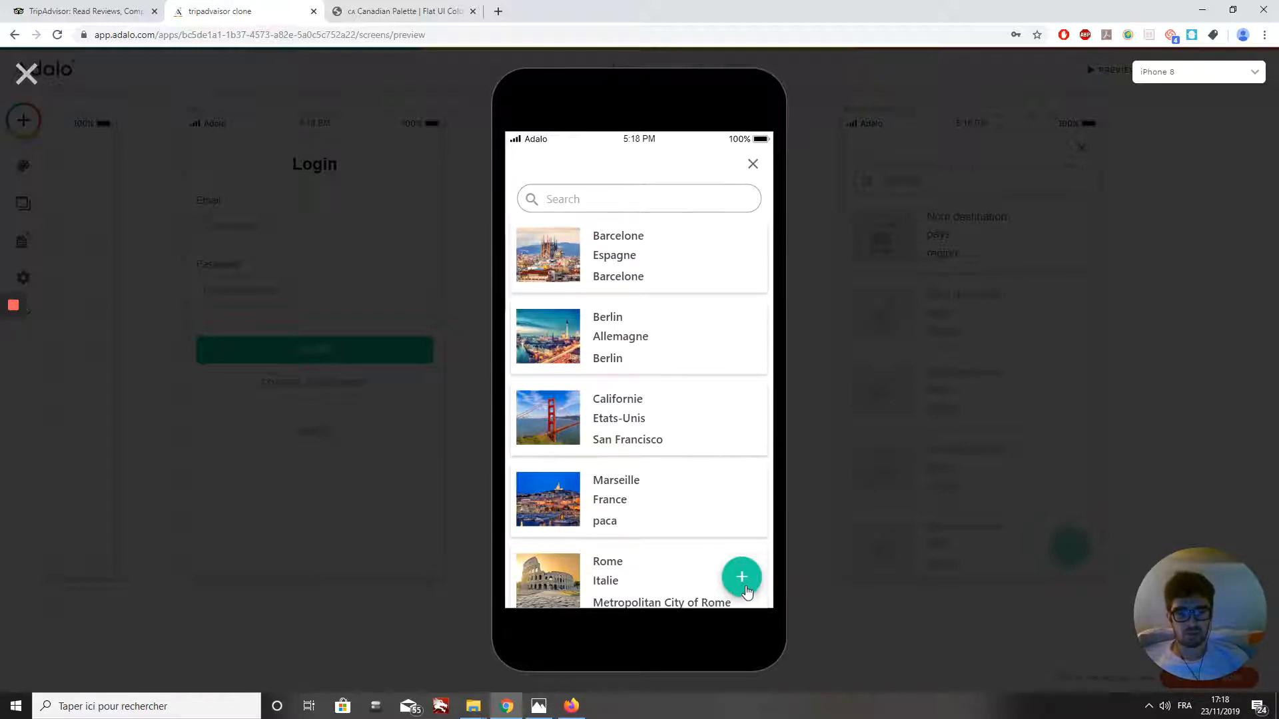
Test the floating add button in the preview and return to the screen editor
left_click(745, 588)
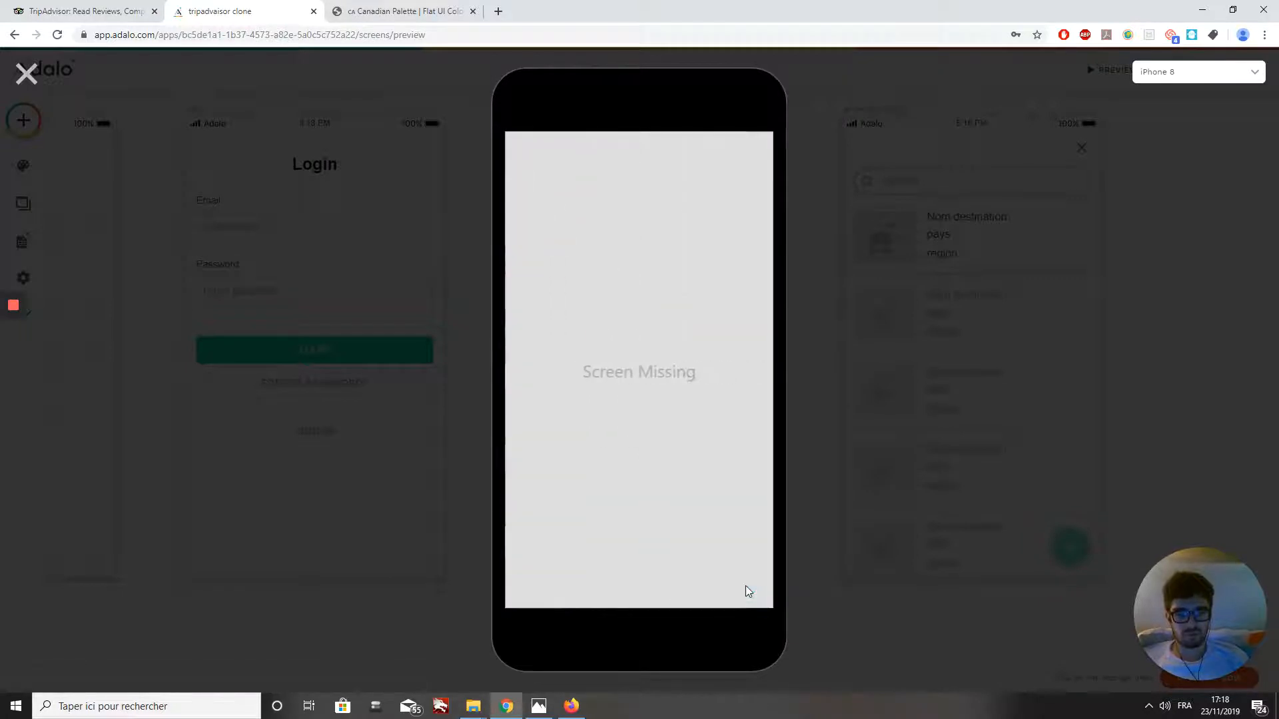
left_click(25, 73)
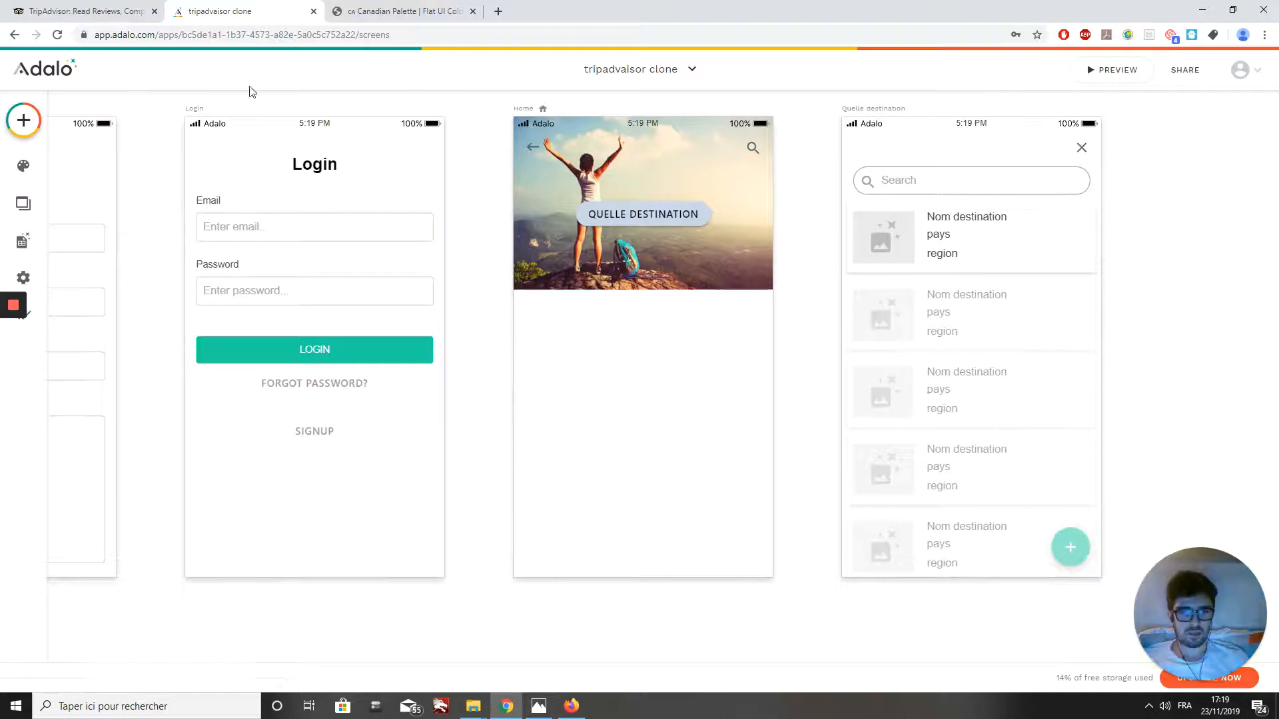
Shorten the destination list on the Quelle destination screen so that it ends above the floating add button
left_click(993, 574)
left_click_drag(993, 574, 976, 481)
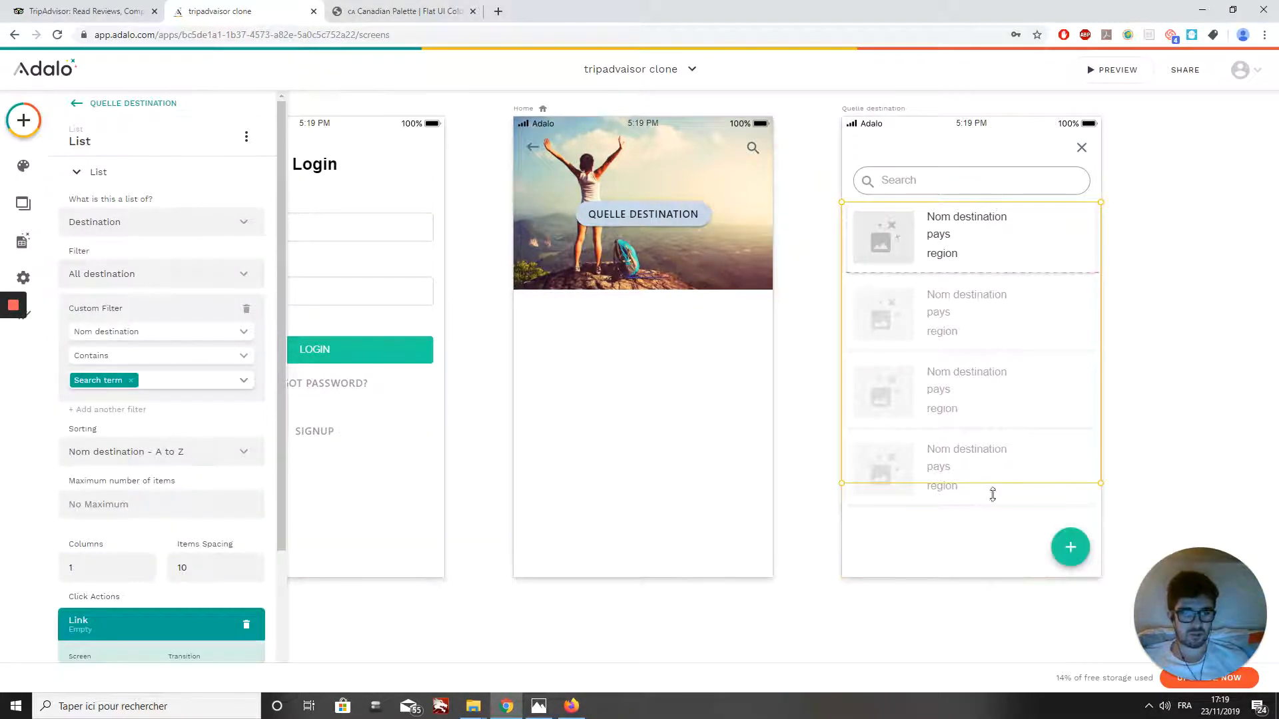
Replace the floating add button's empty link action with a link to a new screen
left_click(1066, 557)
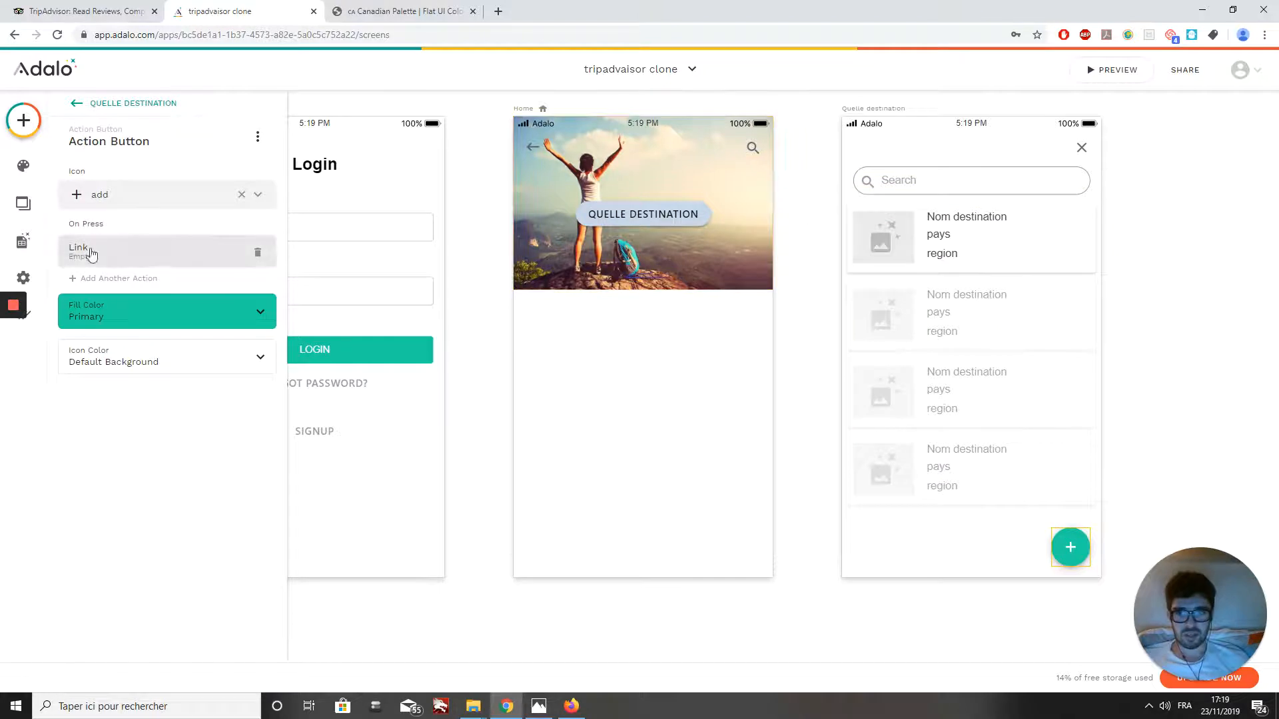
left_click(257, 252)
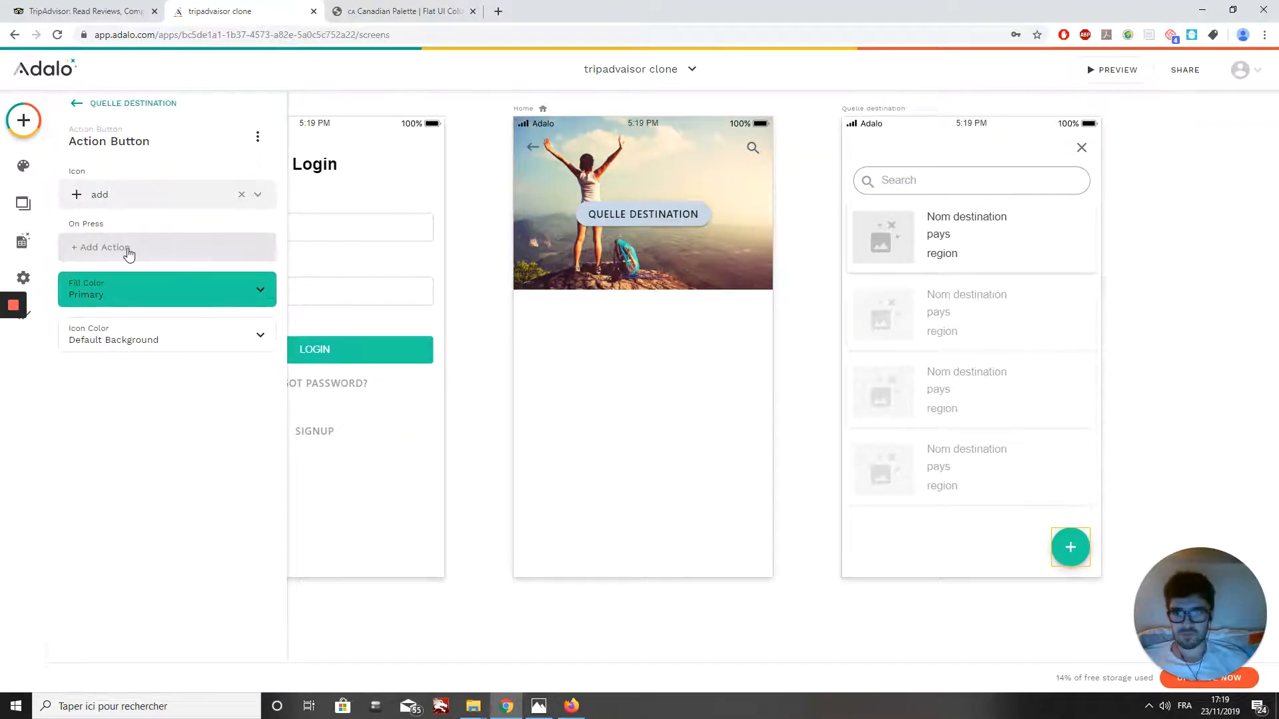
left_click(128, 254)
mouse_move(149, 284)
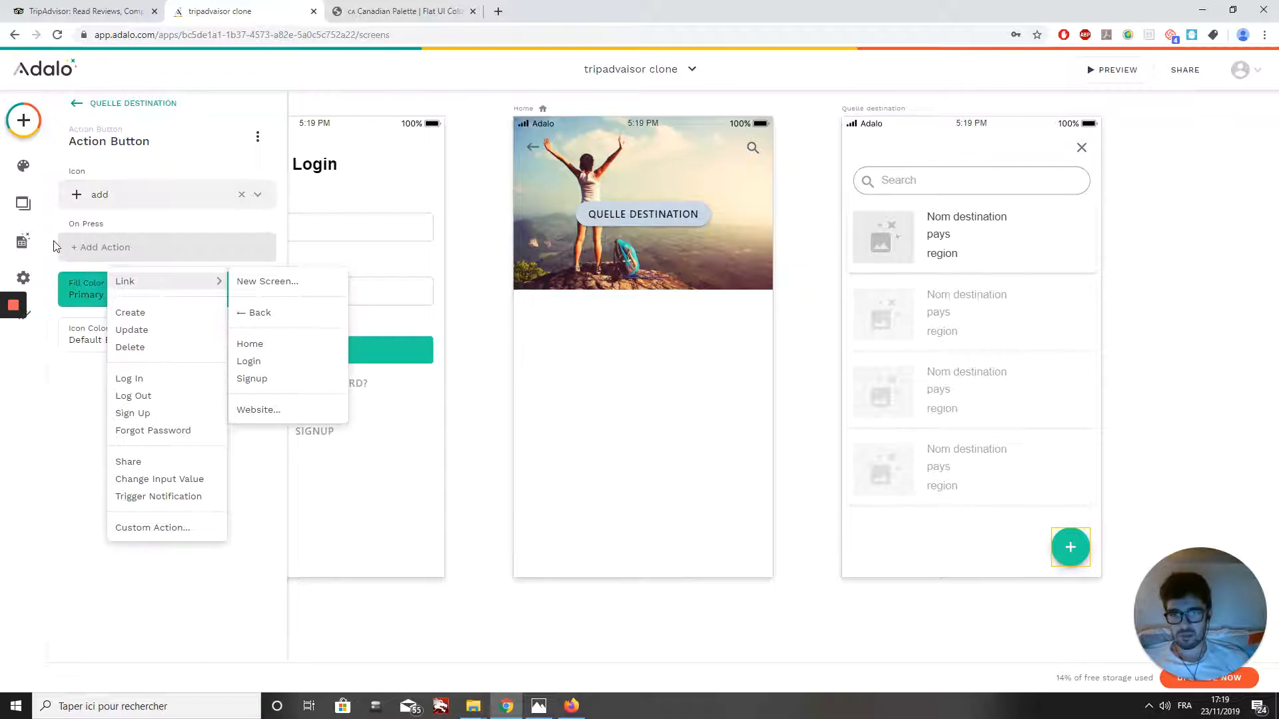
left_click(243, 284)
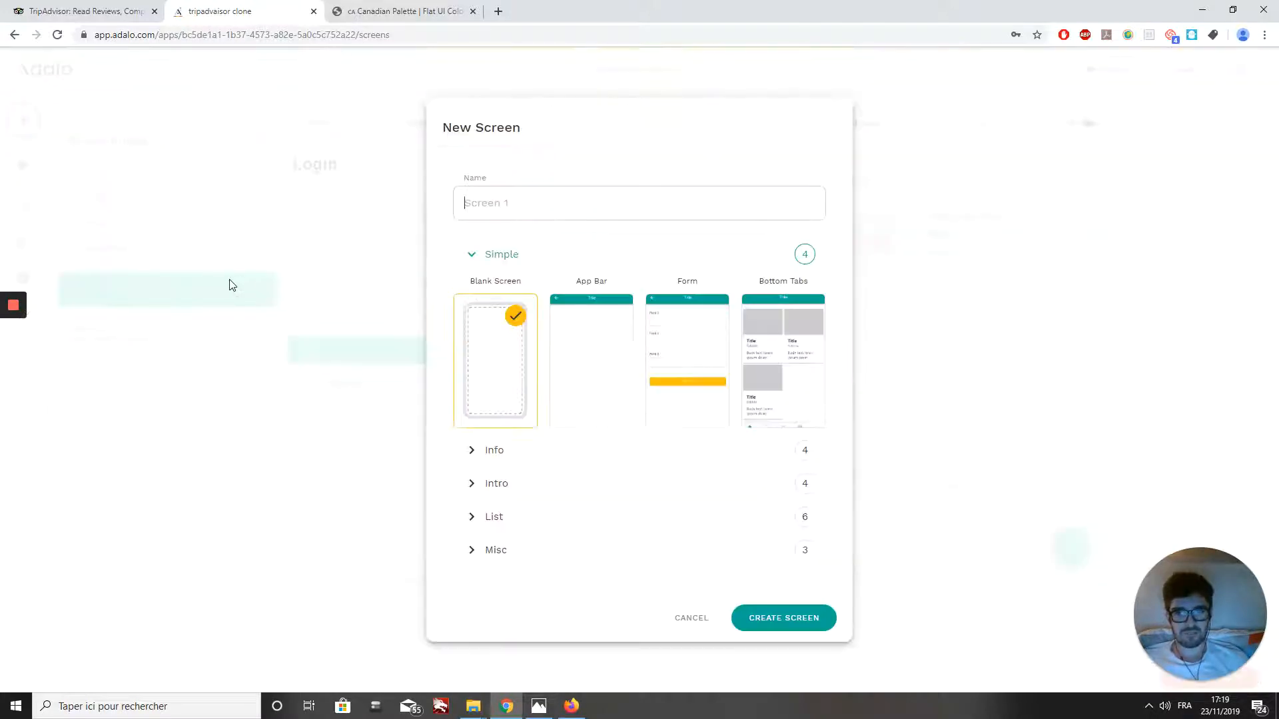
Create the linked screen with the name "Ajouter une destination" and the Form template
left_click(489, 208)
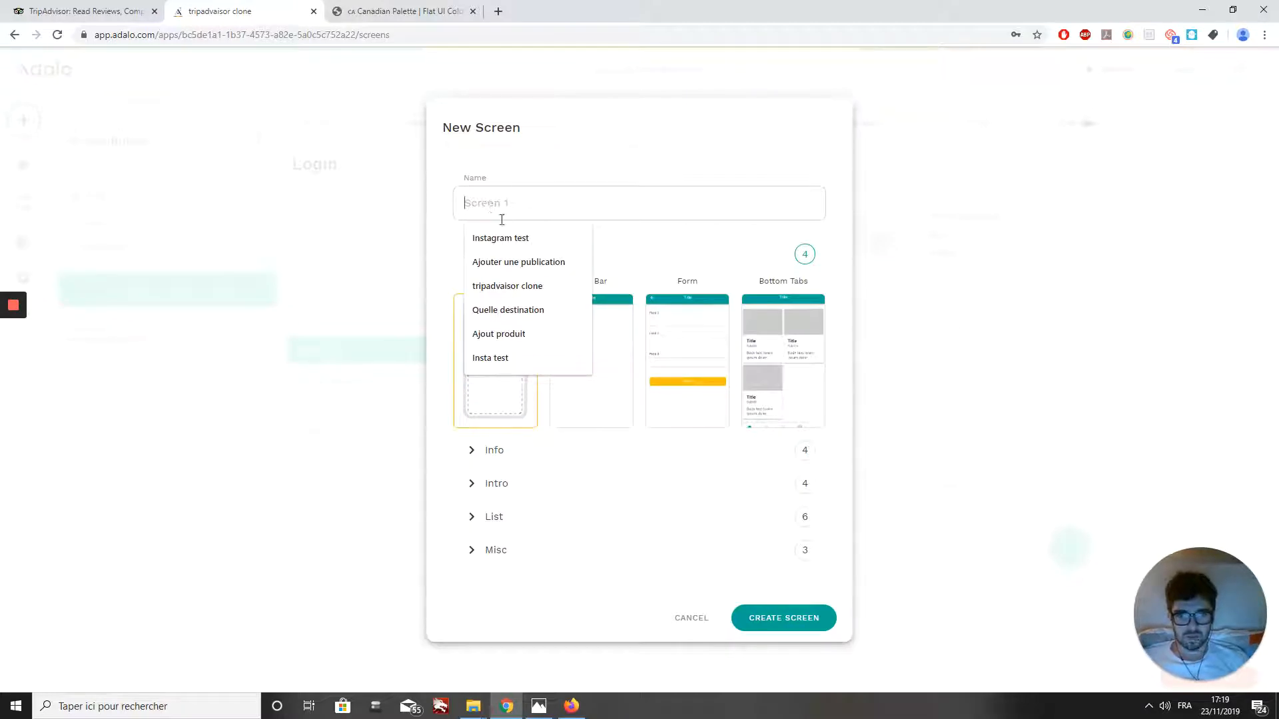
left_click(507, 264)
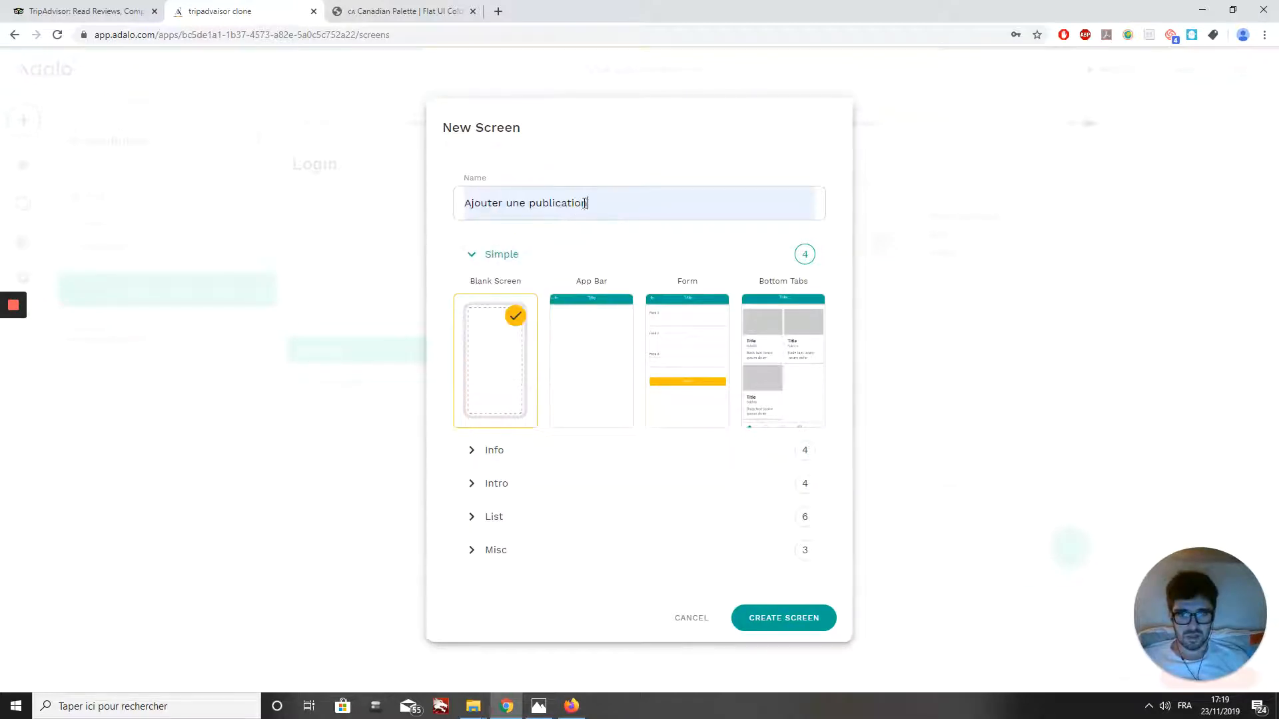
left_click_drag(585, 203, 521, 215)
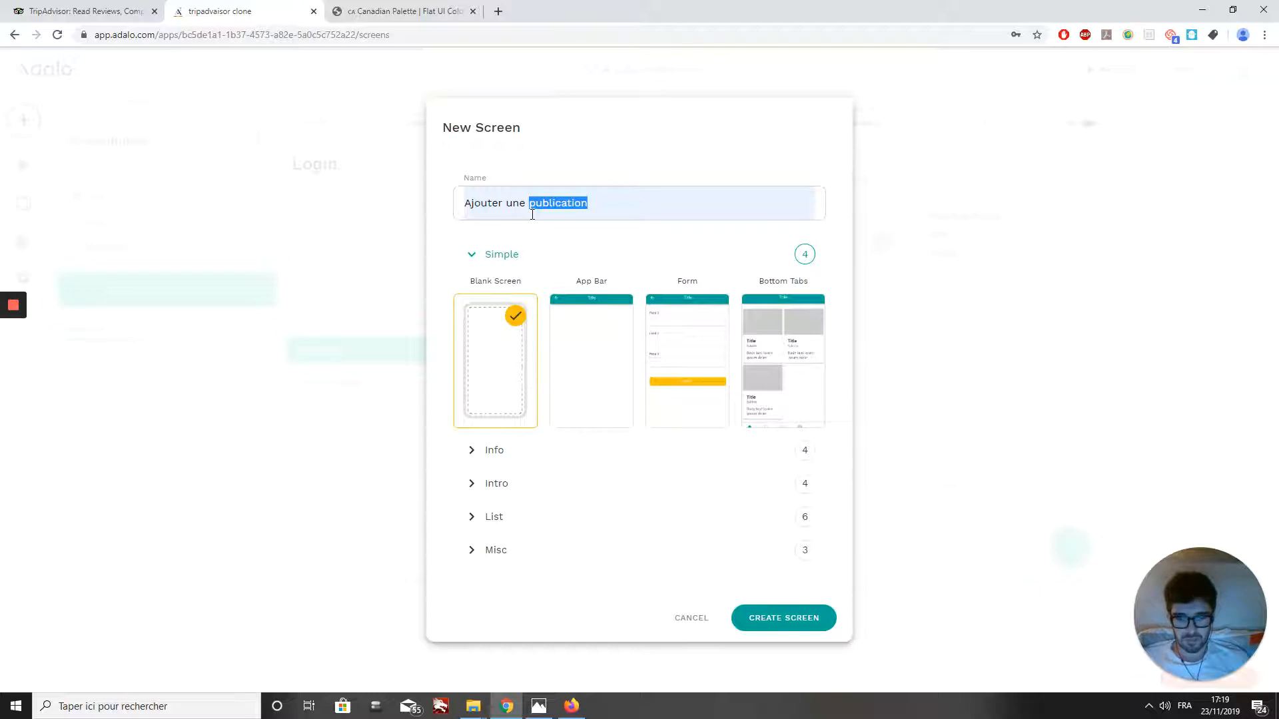
type("destination")
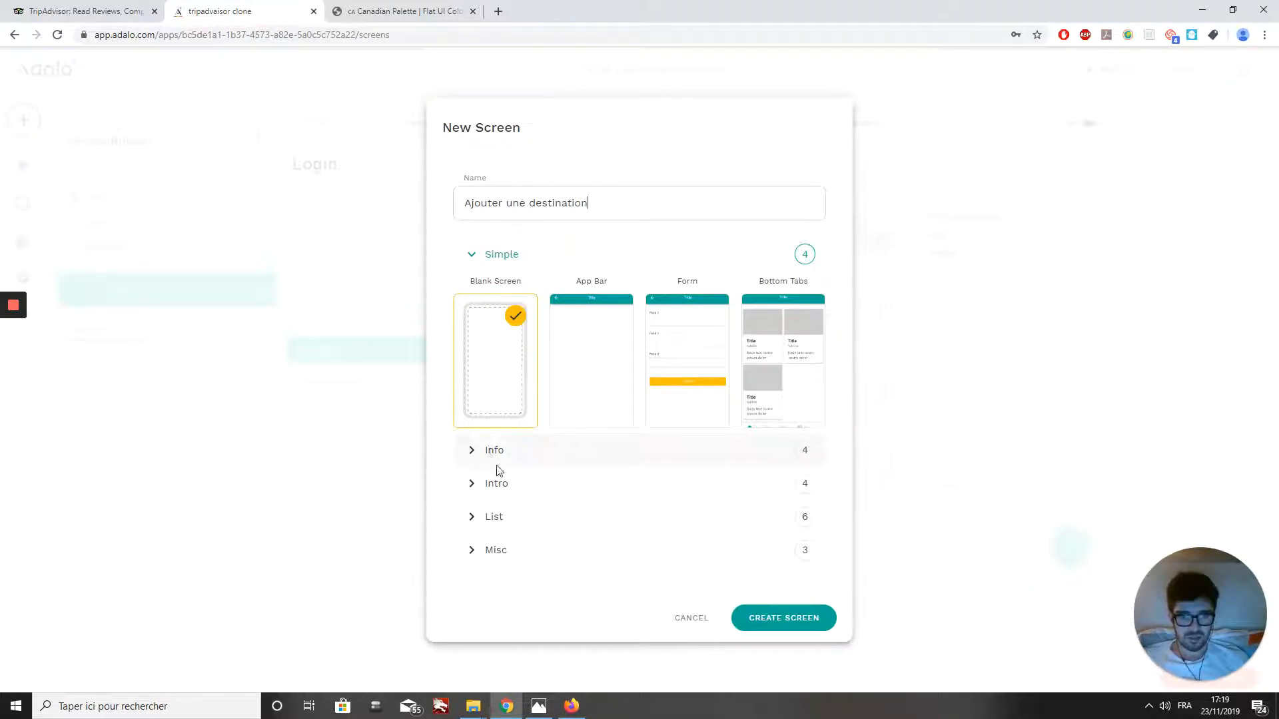
left_click(704, 356)
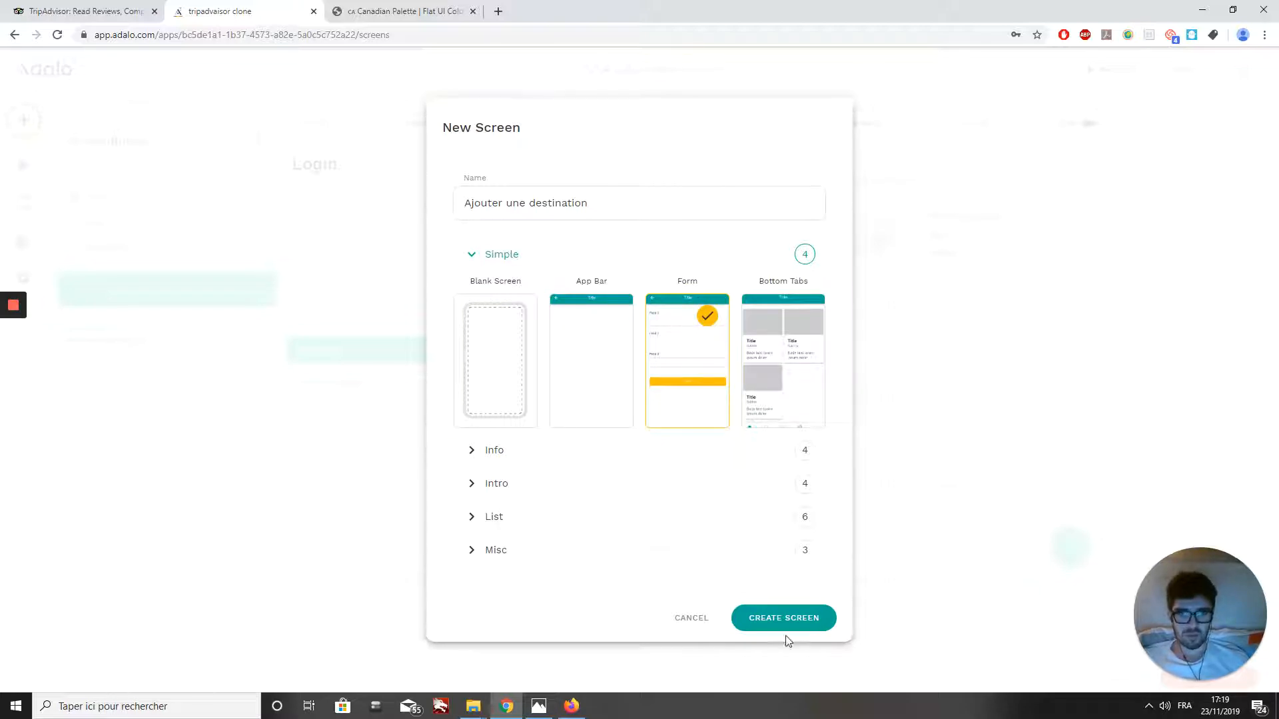
left_click(779, 619)
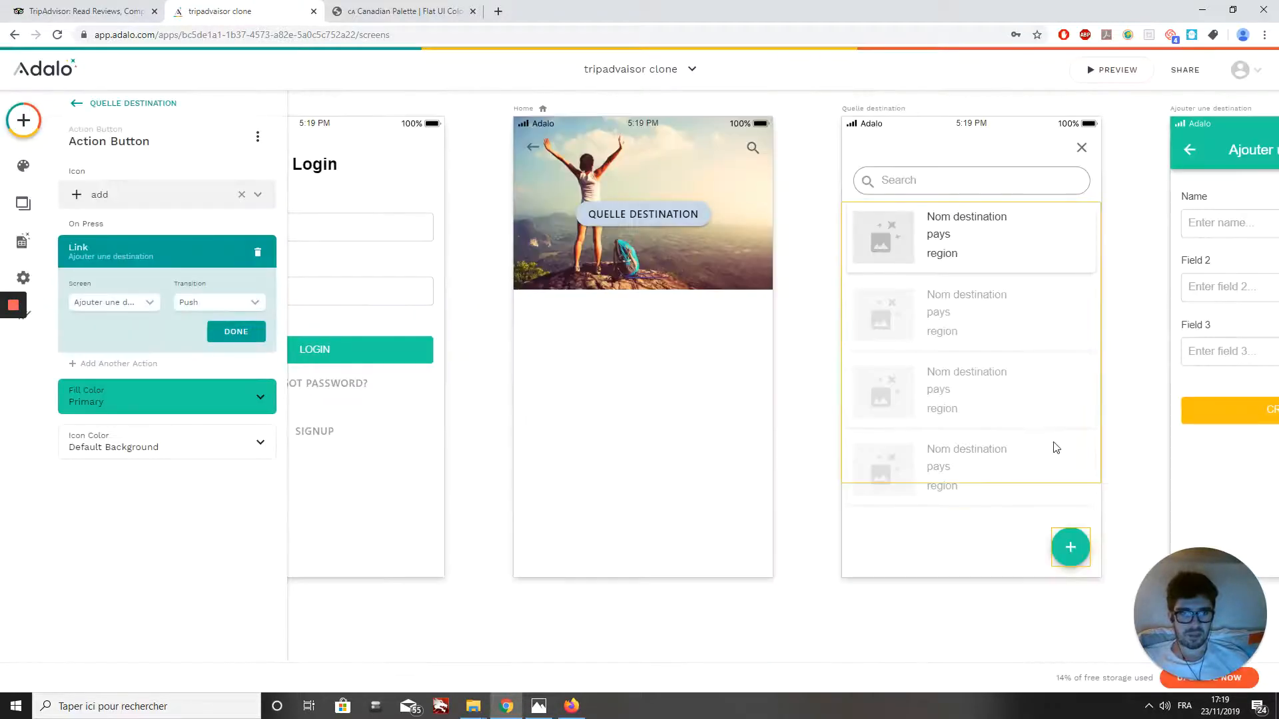
Set the status bar style of the Ajouter une destination screen to Black Text
left_click(1125, 354)
scroll(1124, 352, "right", 6)
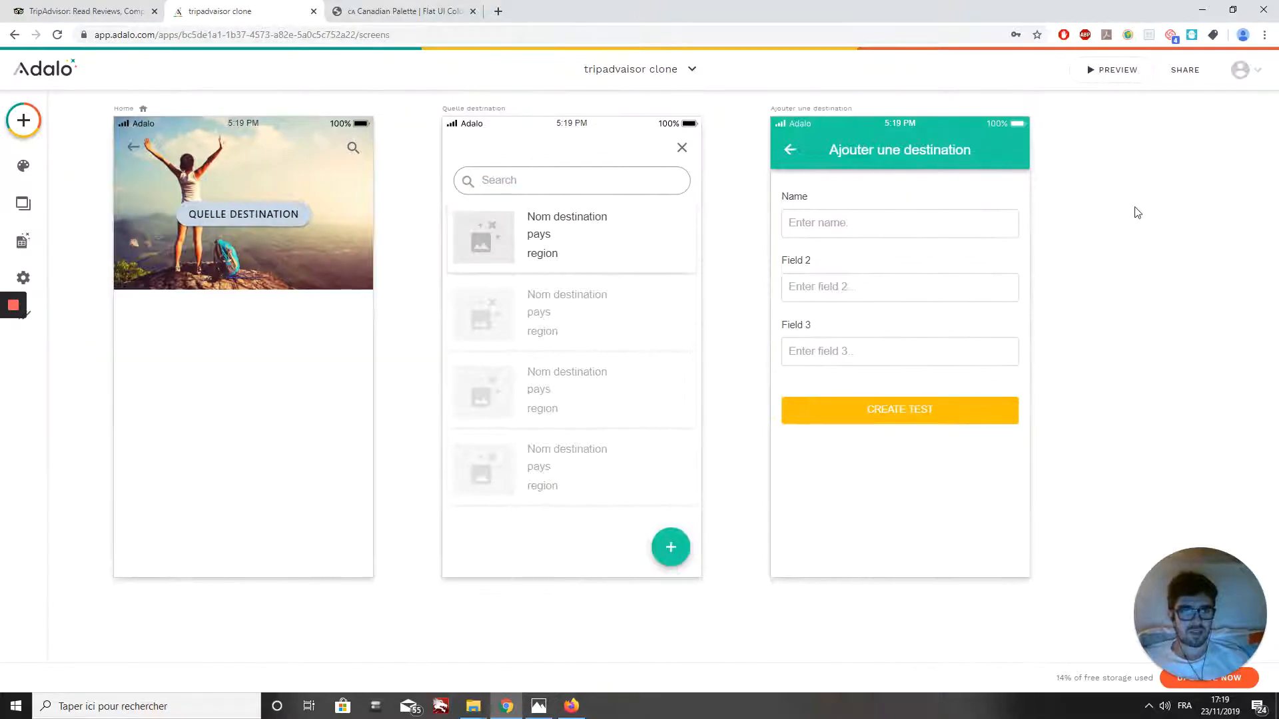
scroll(1138, 213, "right", 2)
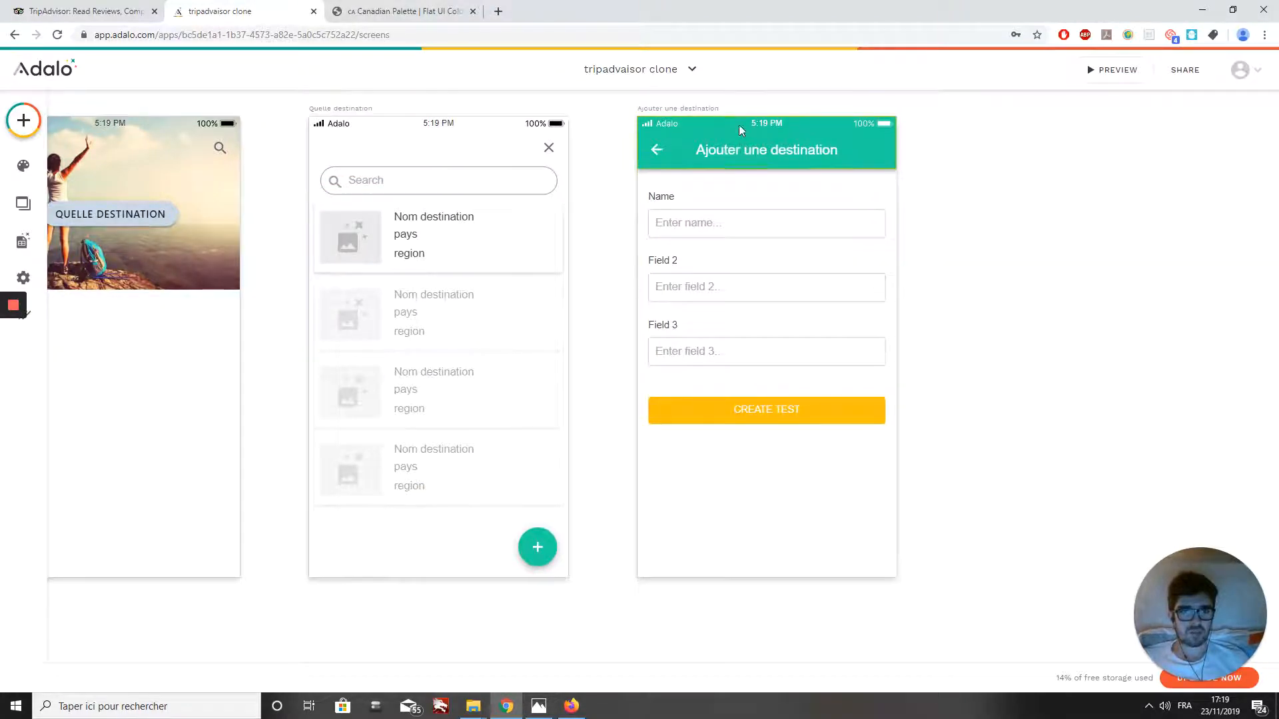
left_click(685, 107)
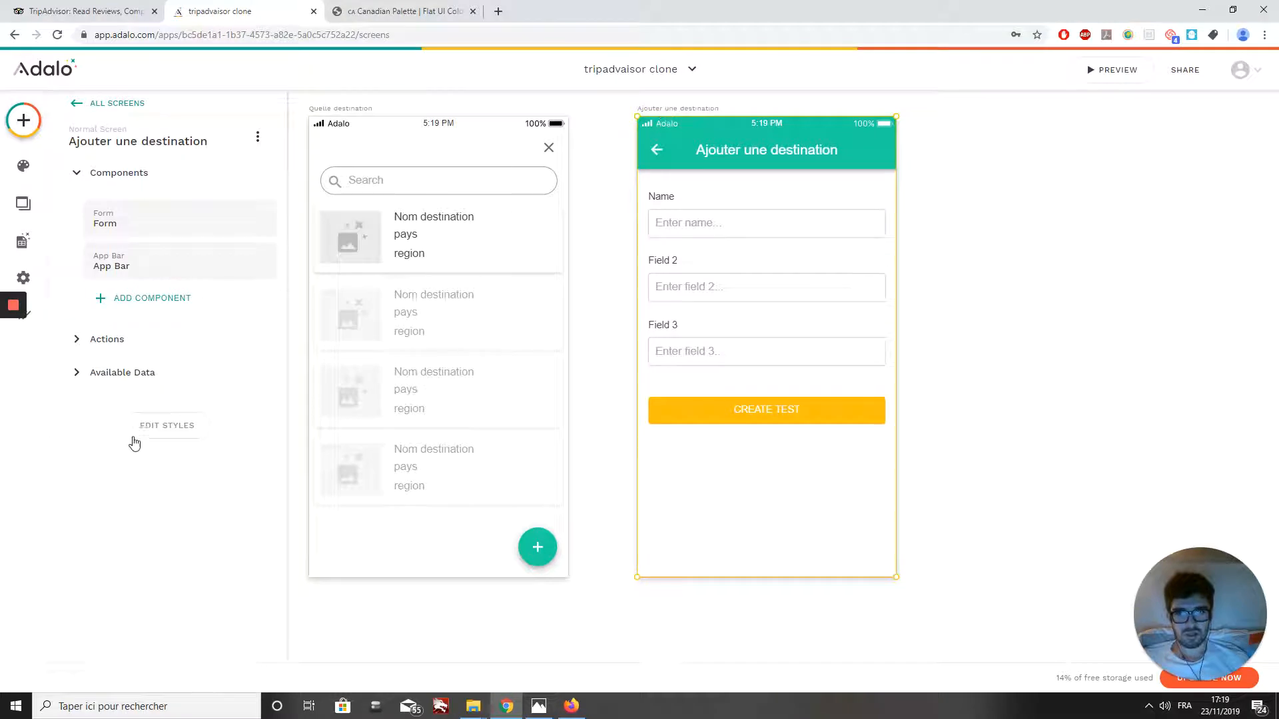
left_click(174, 436)
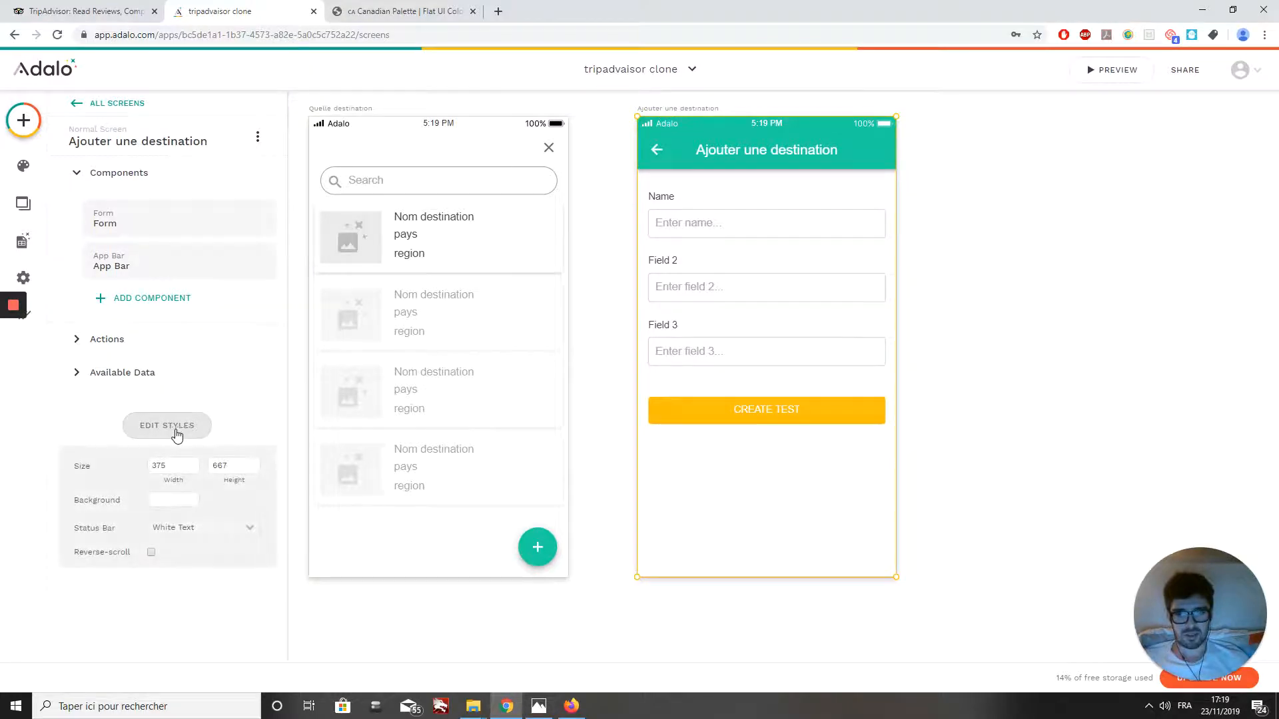
left_click(163, 530)
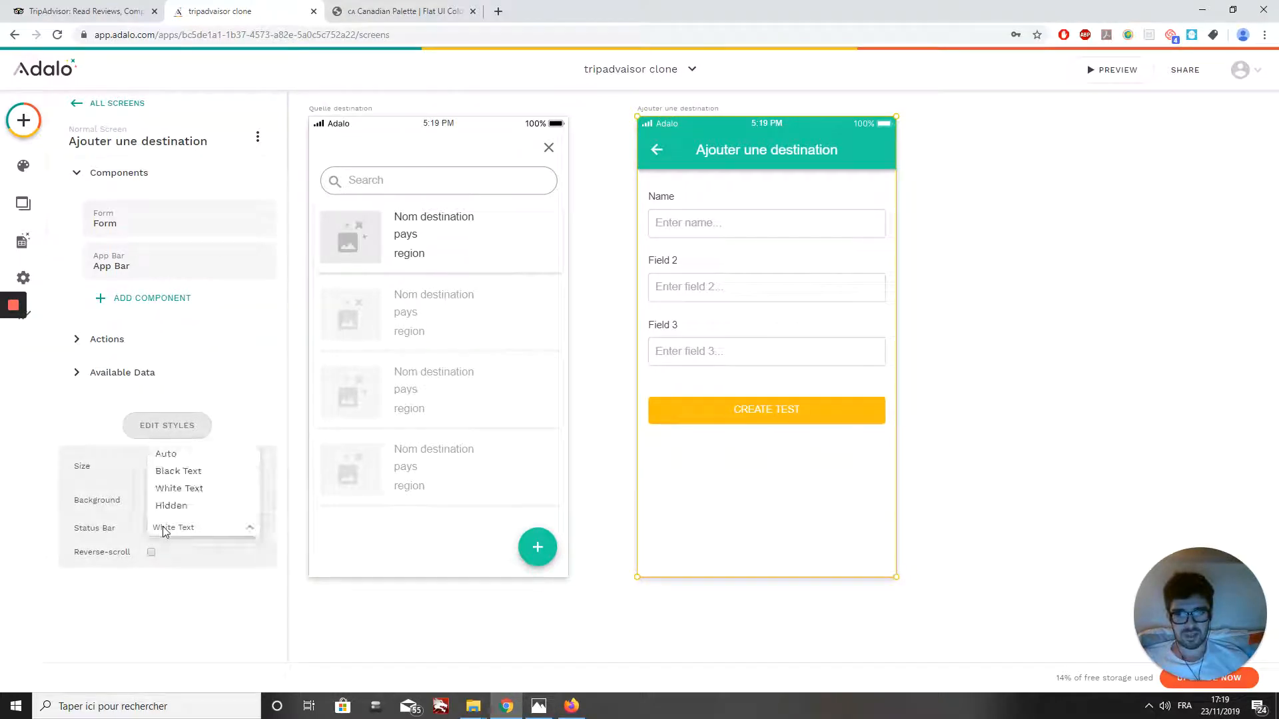
left_click(192, 473)
left_click(609, 102)
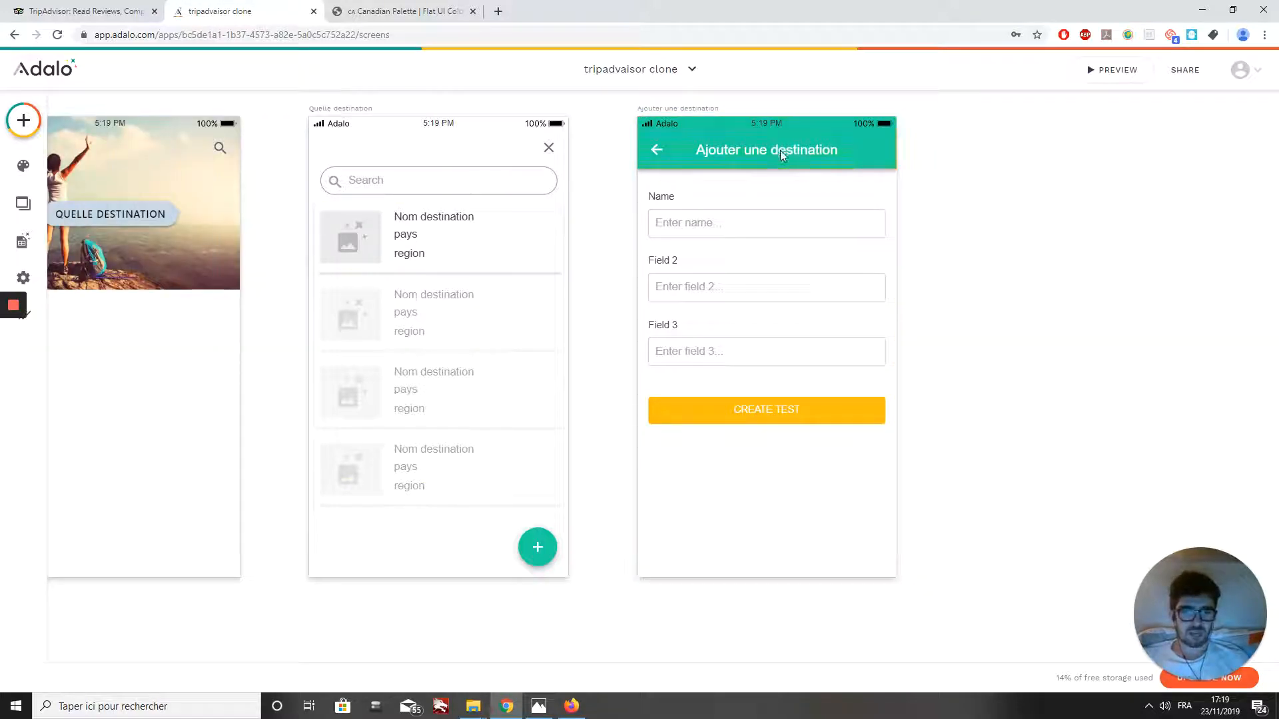
Delete the green app bar from the Ajouter une destination screen
left_click(711, 153)
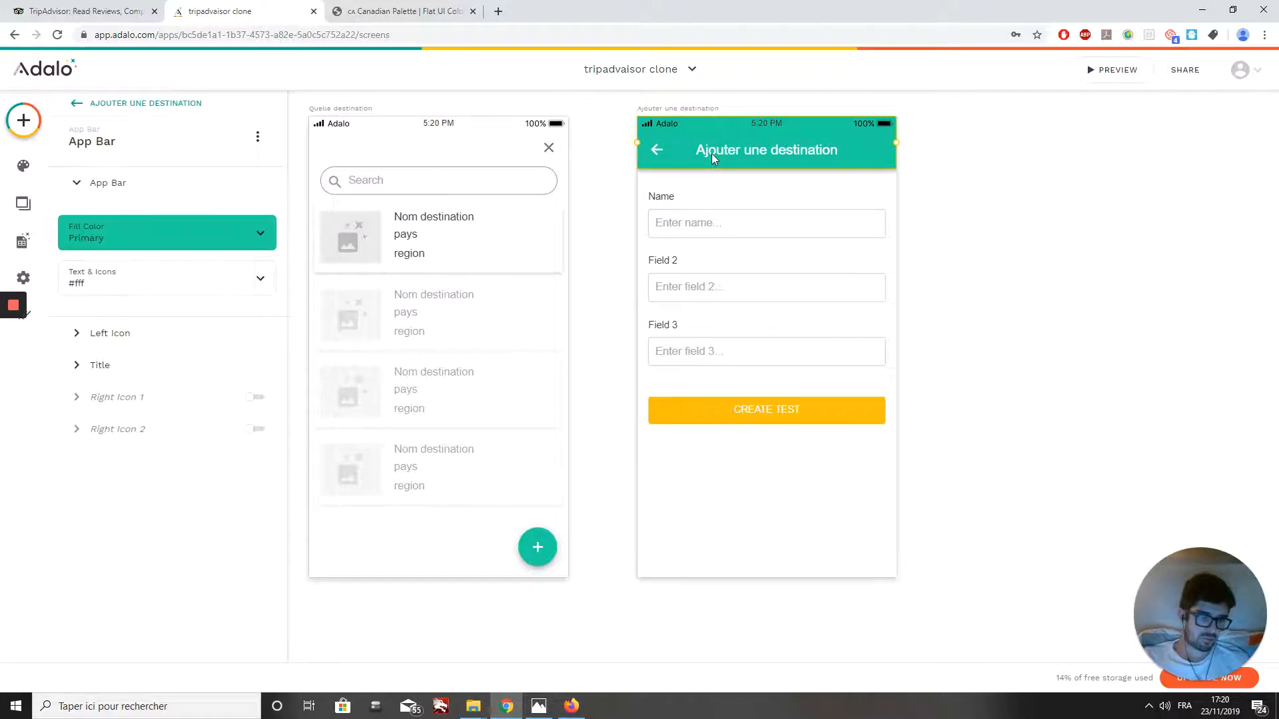
key("Delete")
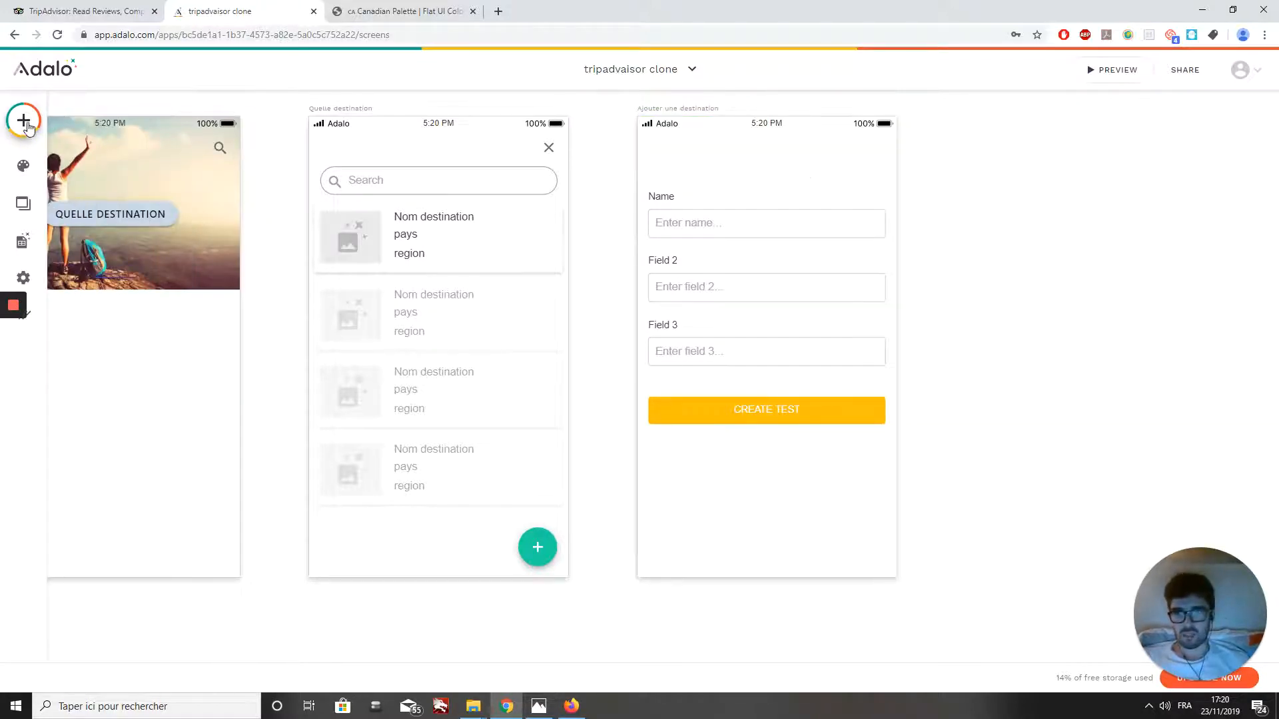
Add an Icon component above the Name field, aligned with the form's left edge, on the Ajouter une destination screen
left_click(25, 123)
scroll(187, 300, "down", 3)
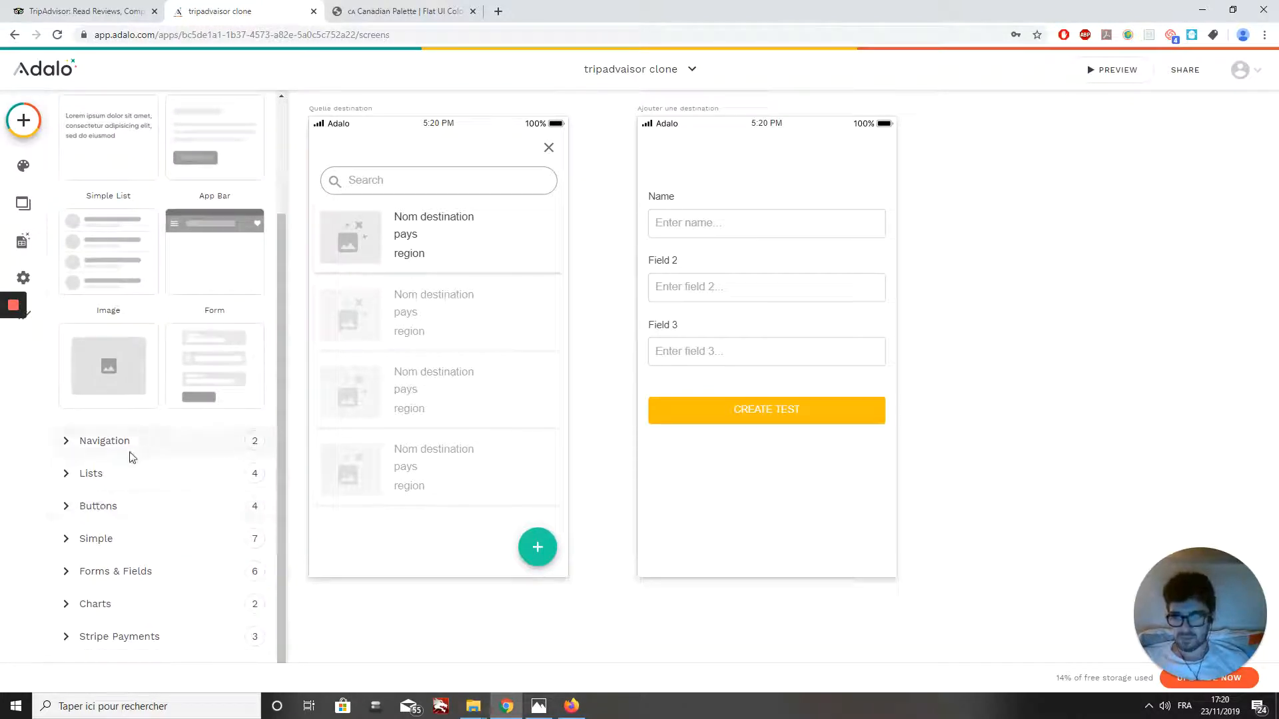
left_click(100, 506)
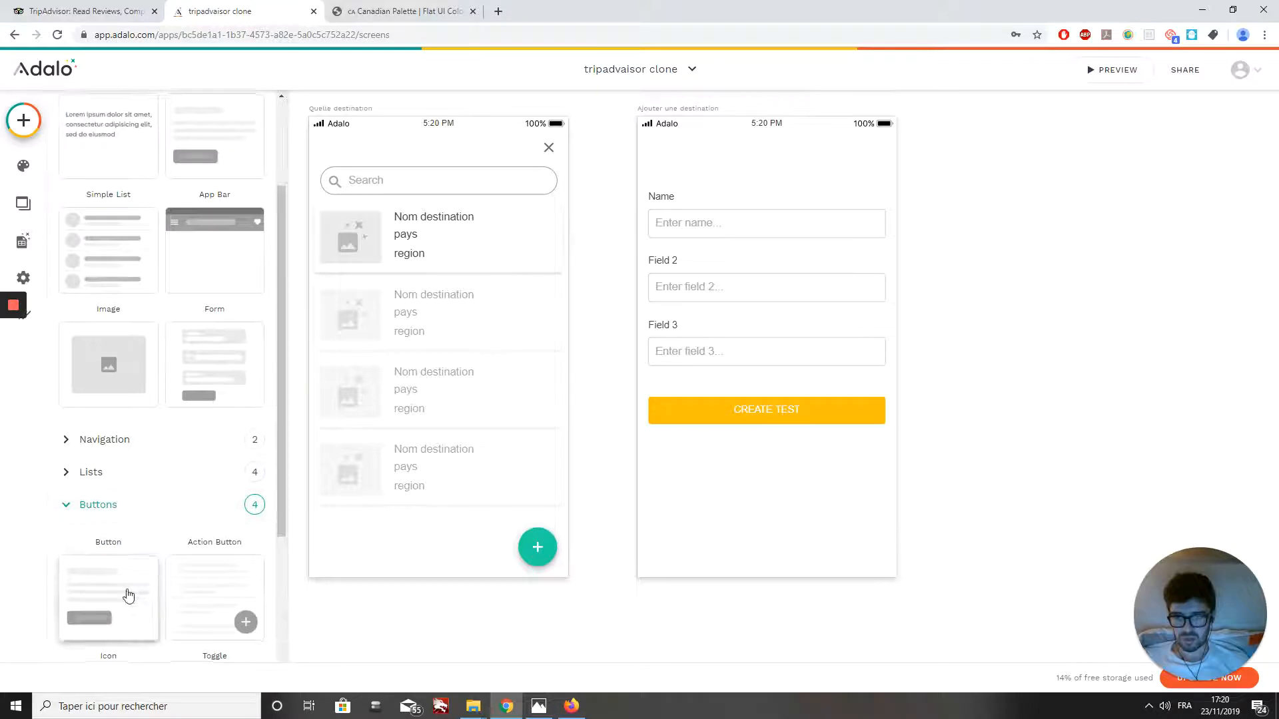
scroll(114, 577, "down", 3)
left_click(103, 506)
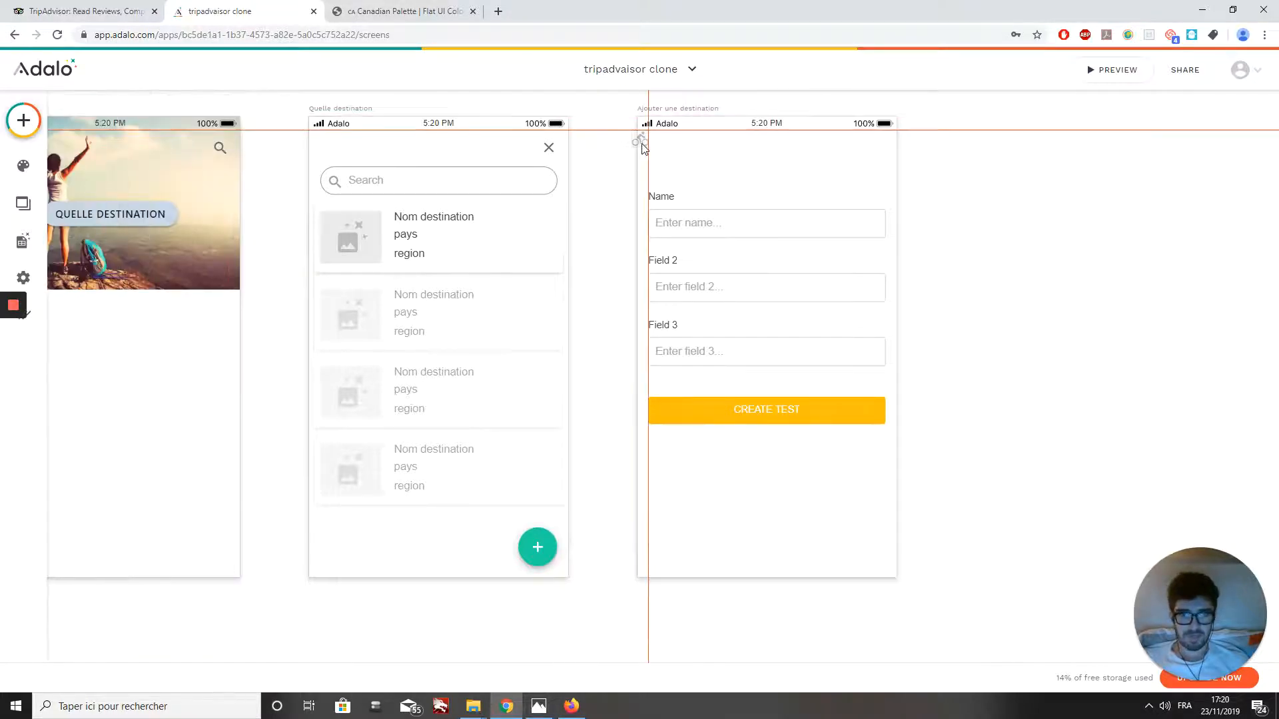
left_click(656, 155)
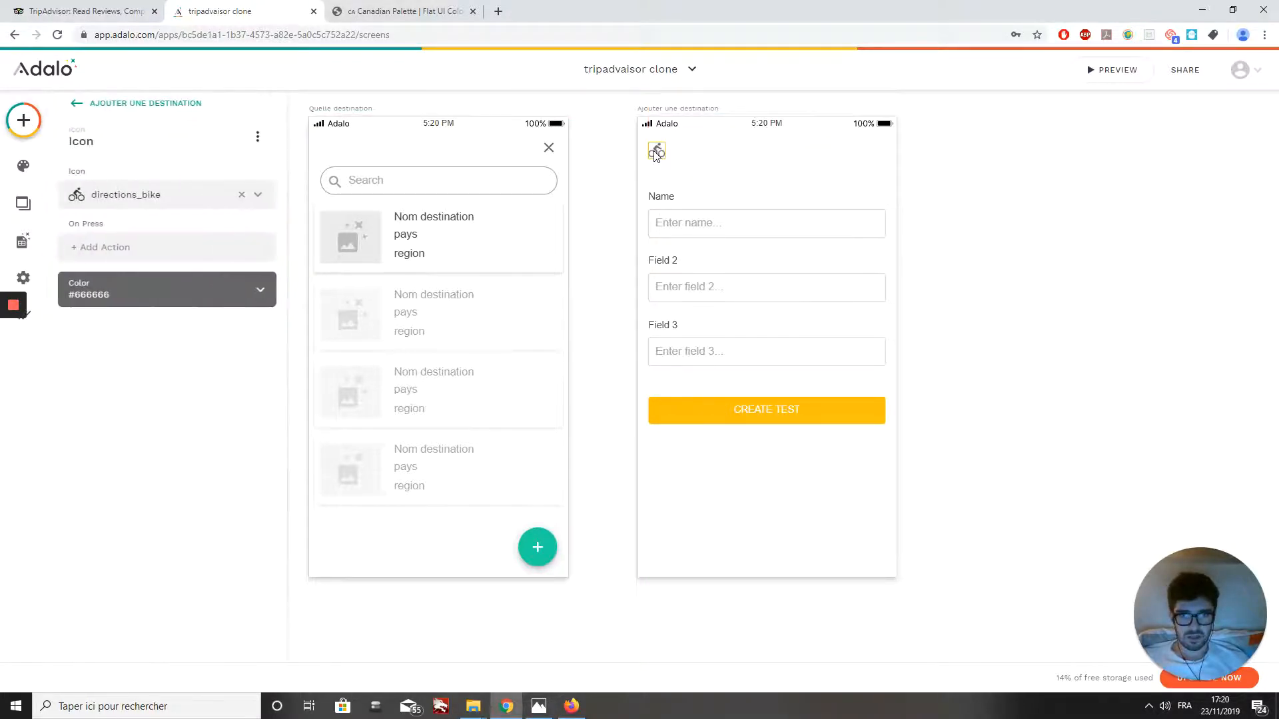
left_click(129, 247)
mouse_move(193, 280)
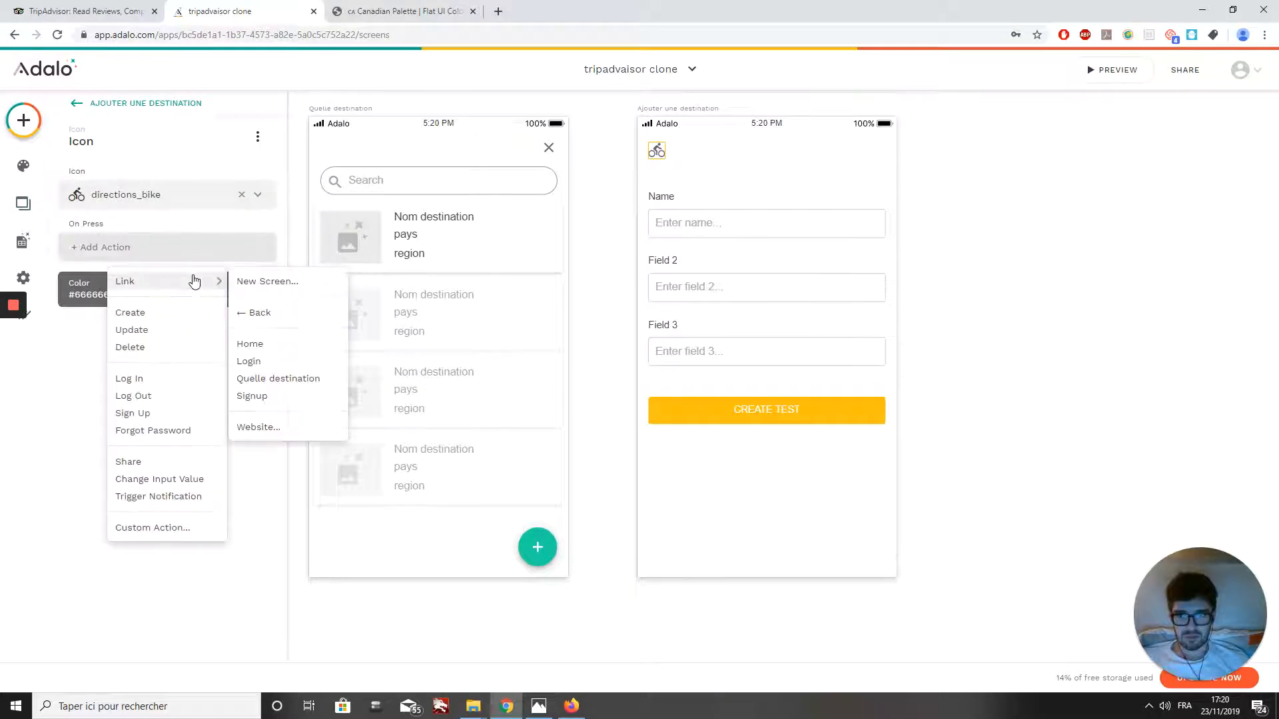
left_click(180, 201)
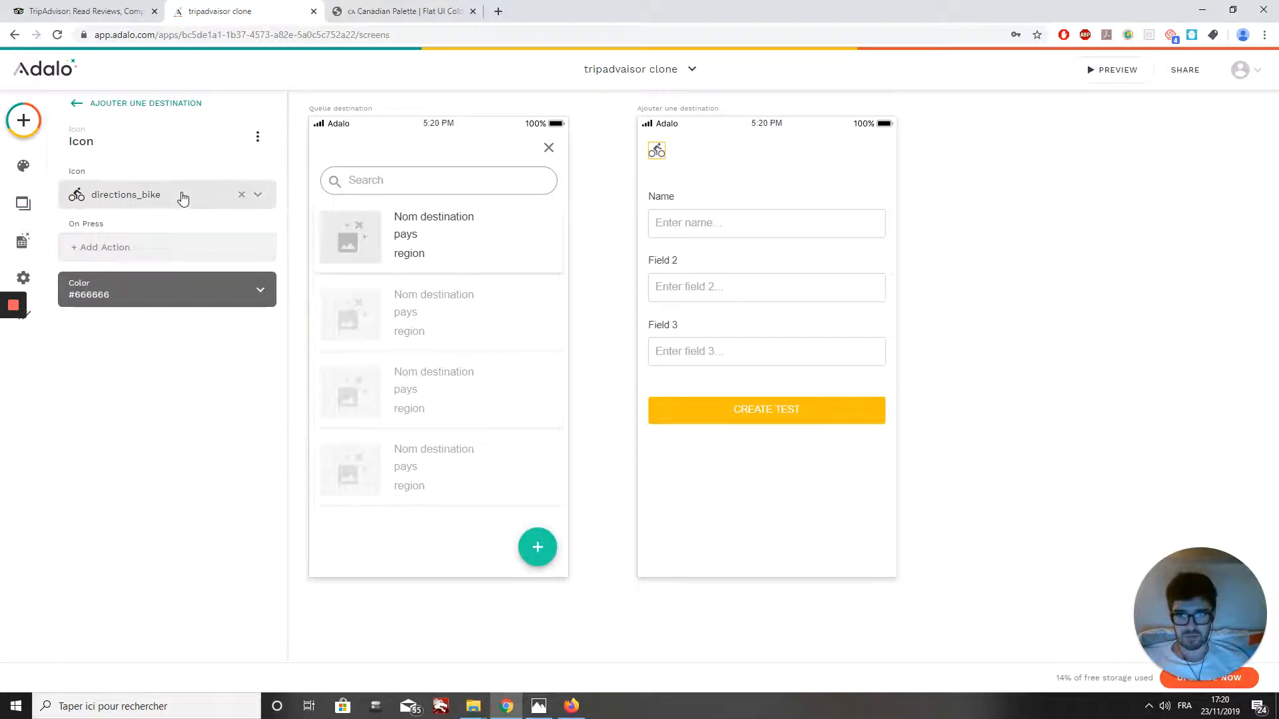
Change the bike icon on the Ajouter une destination screen to the keyboard_backspace arrow
left_click(182, 195)
type("back")
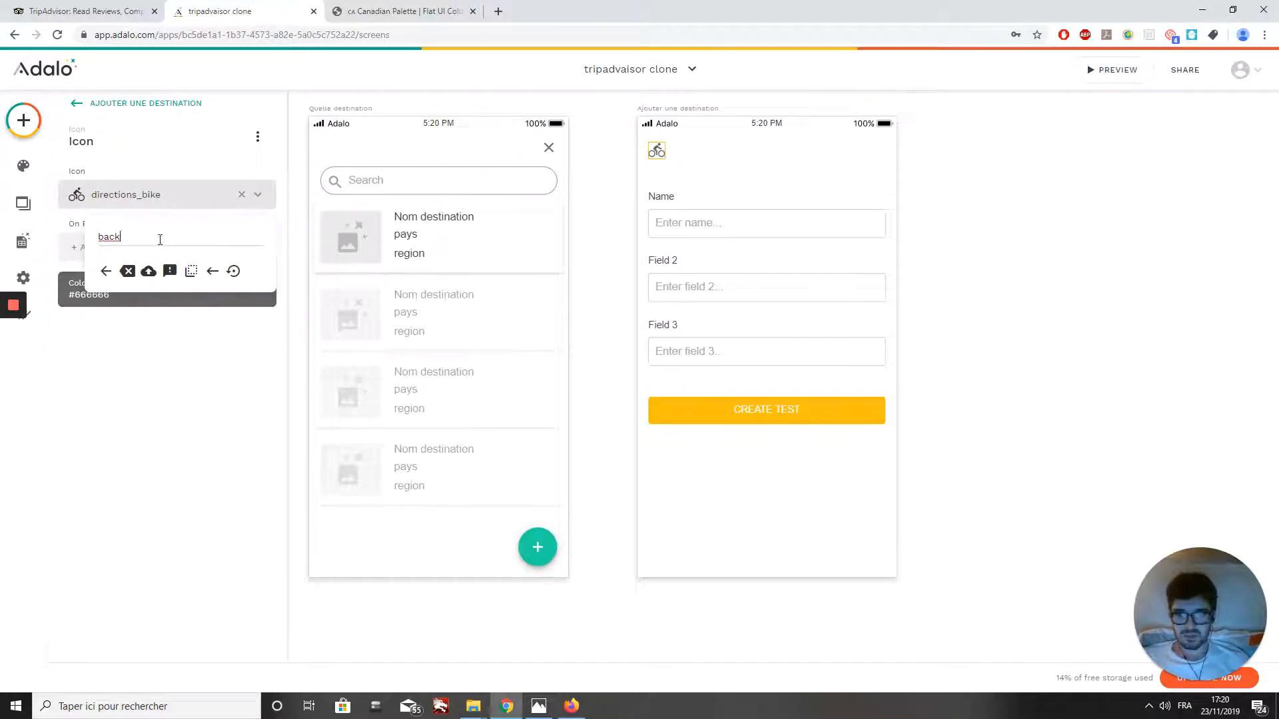
left_click(213, 271)
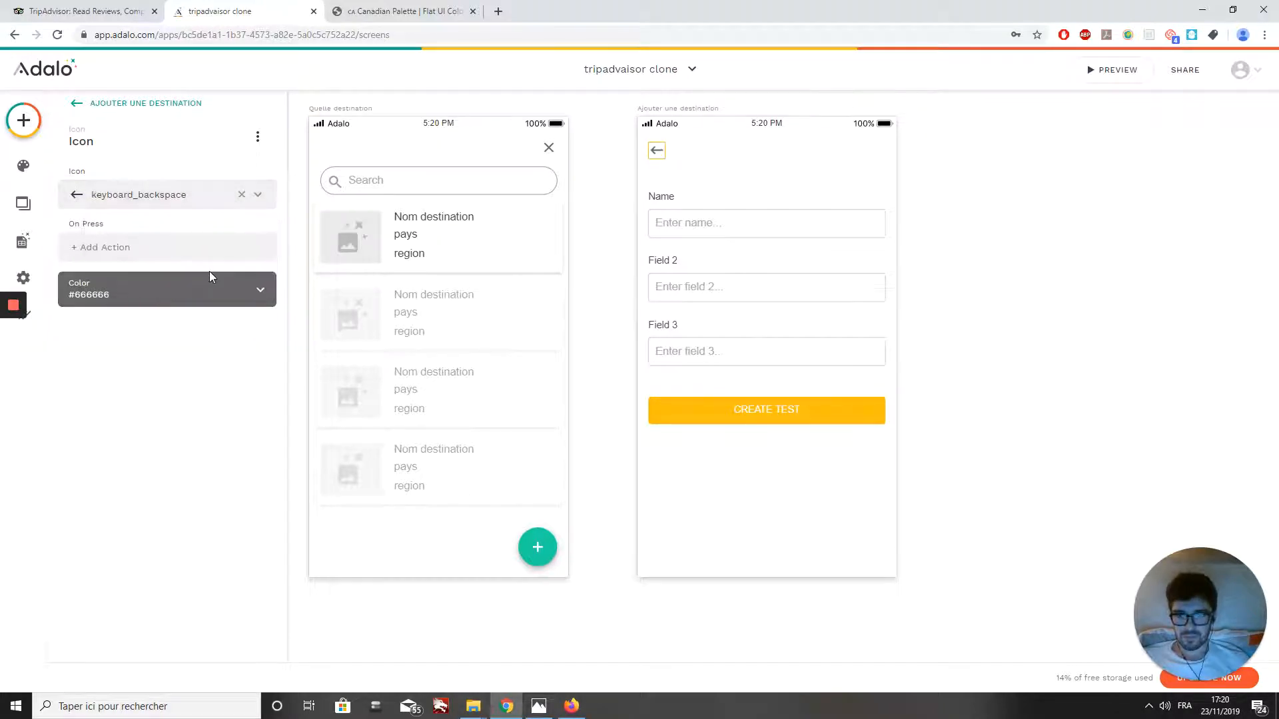
Give the arrow icon a Link action that goes Back to the previous screen
left_click(120, 246)
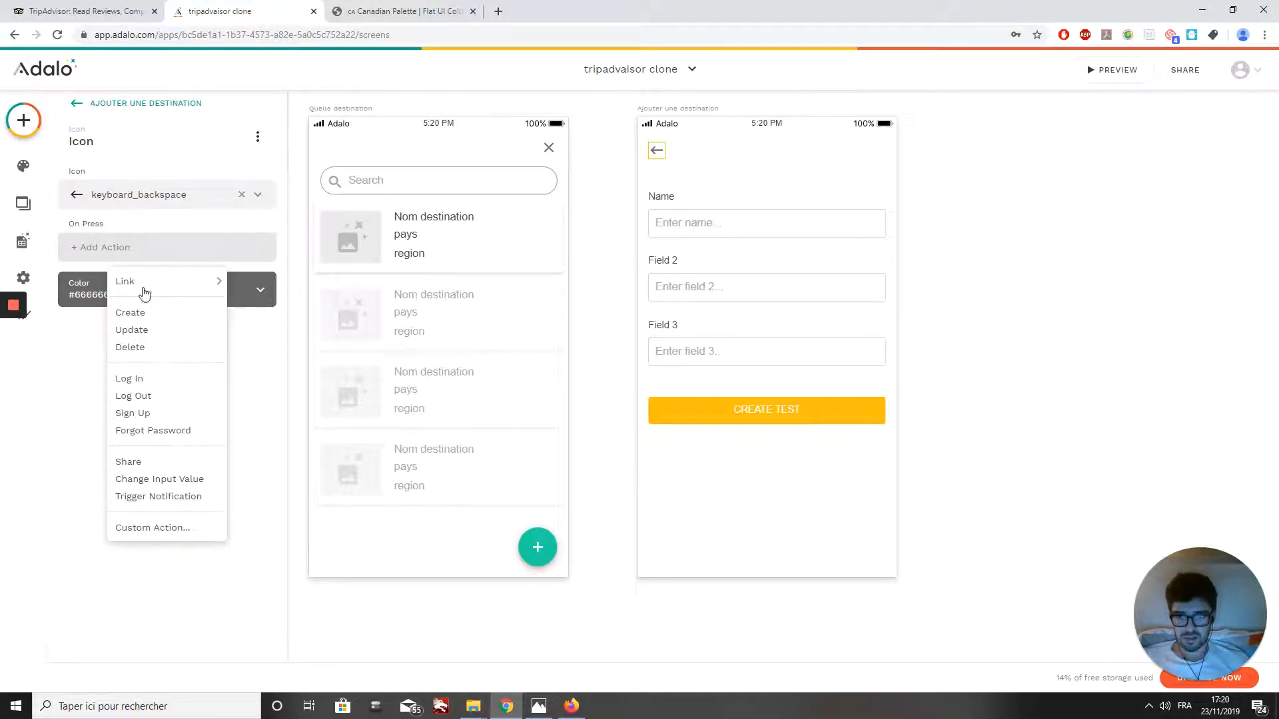
mouse_move(158, 286)
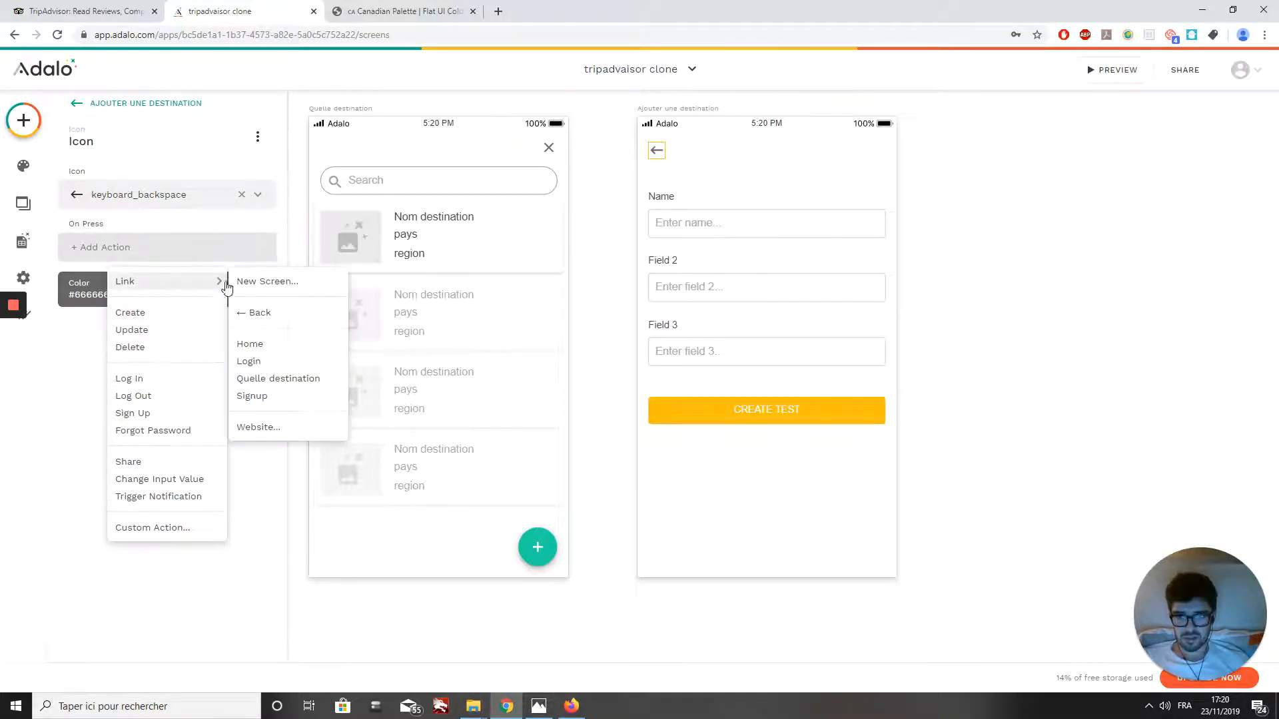
left_click(265, 321)
left_click(235, 333)
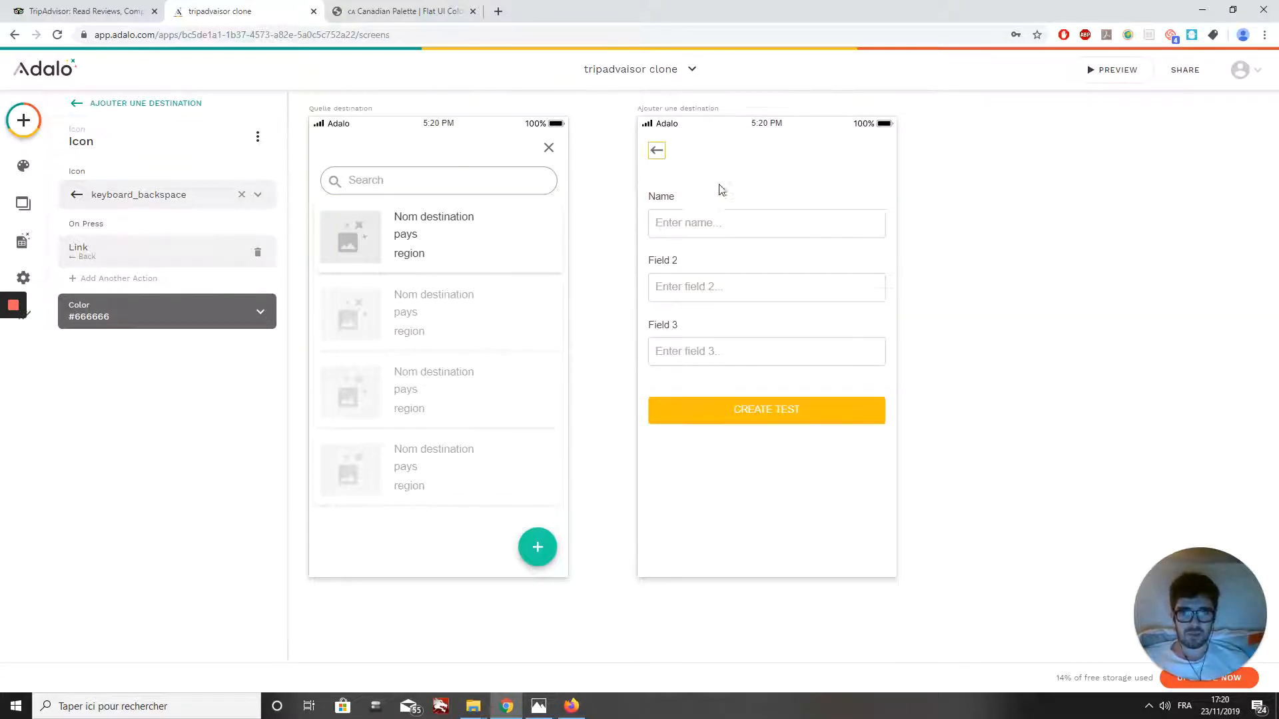
Add a Text component beside the back arrow and resize it to end at the form's right edge
left_click(779, 167)
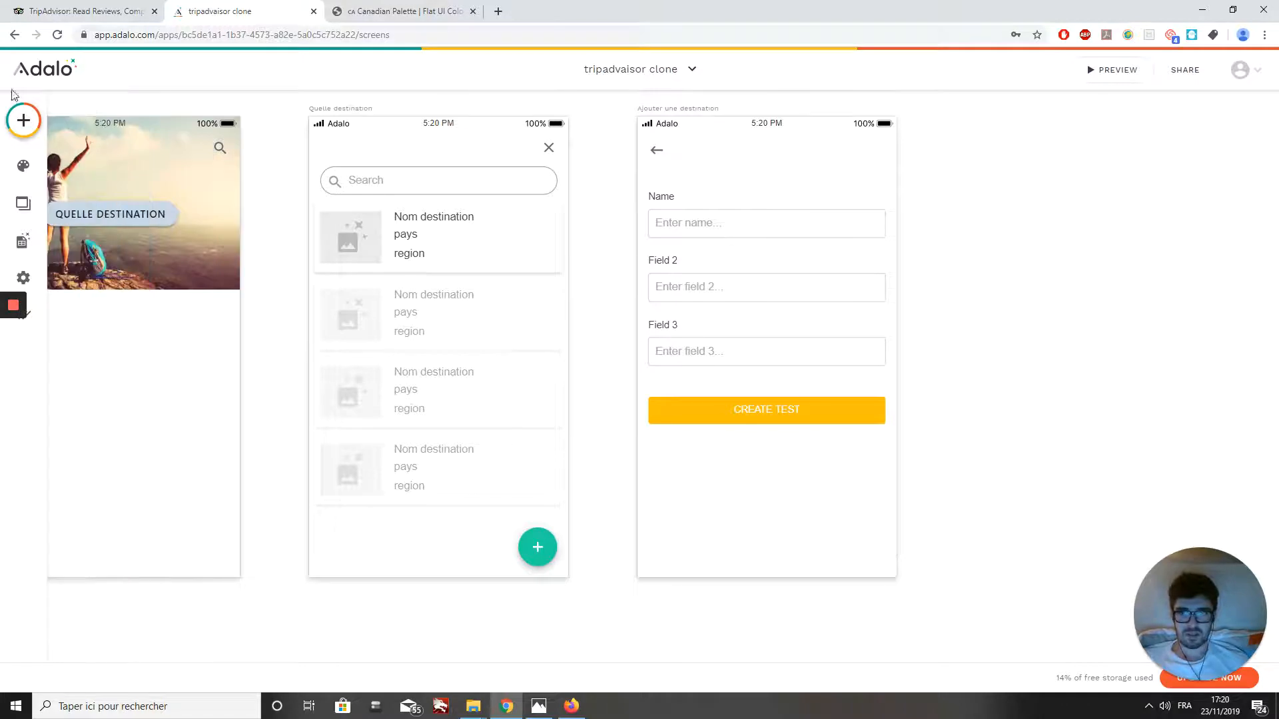
left_click(23, 121)
left_click_drag(106, 271, 714, 153)
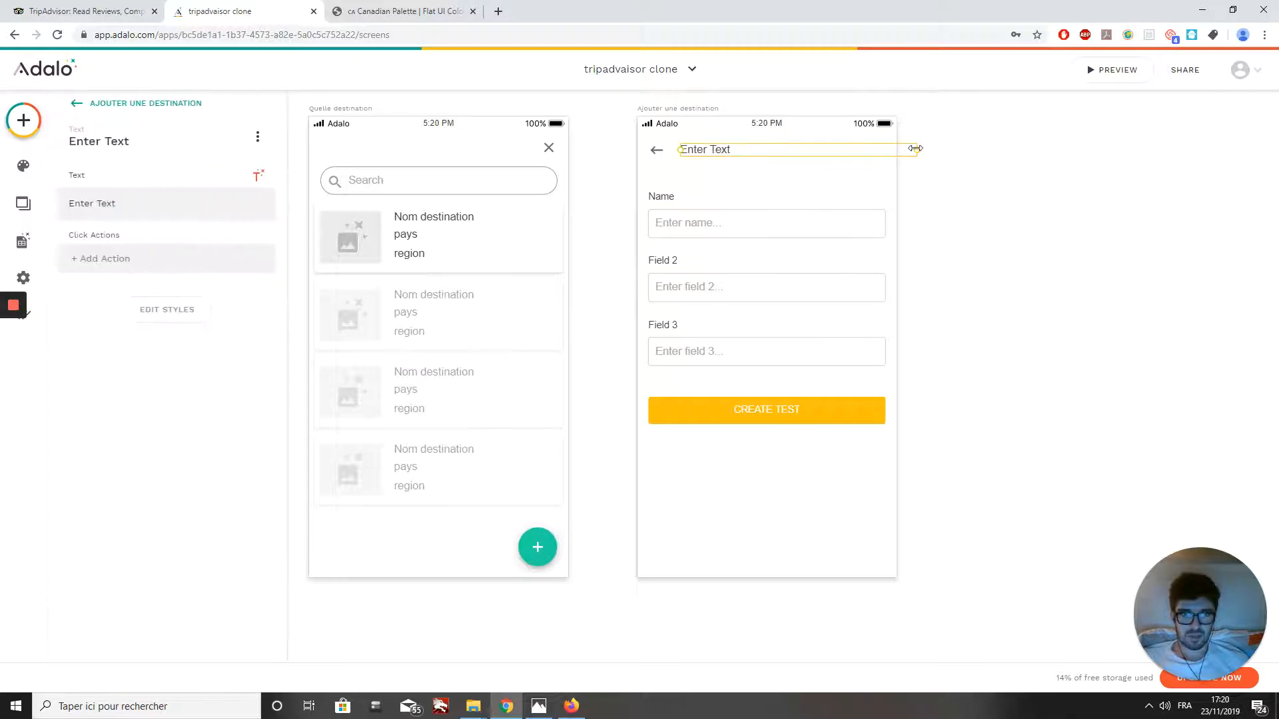
left_click_drag(915, 148, 885, 149)
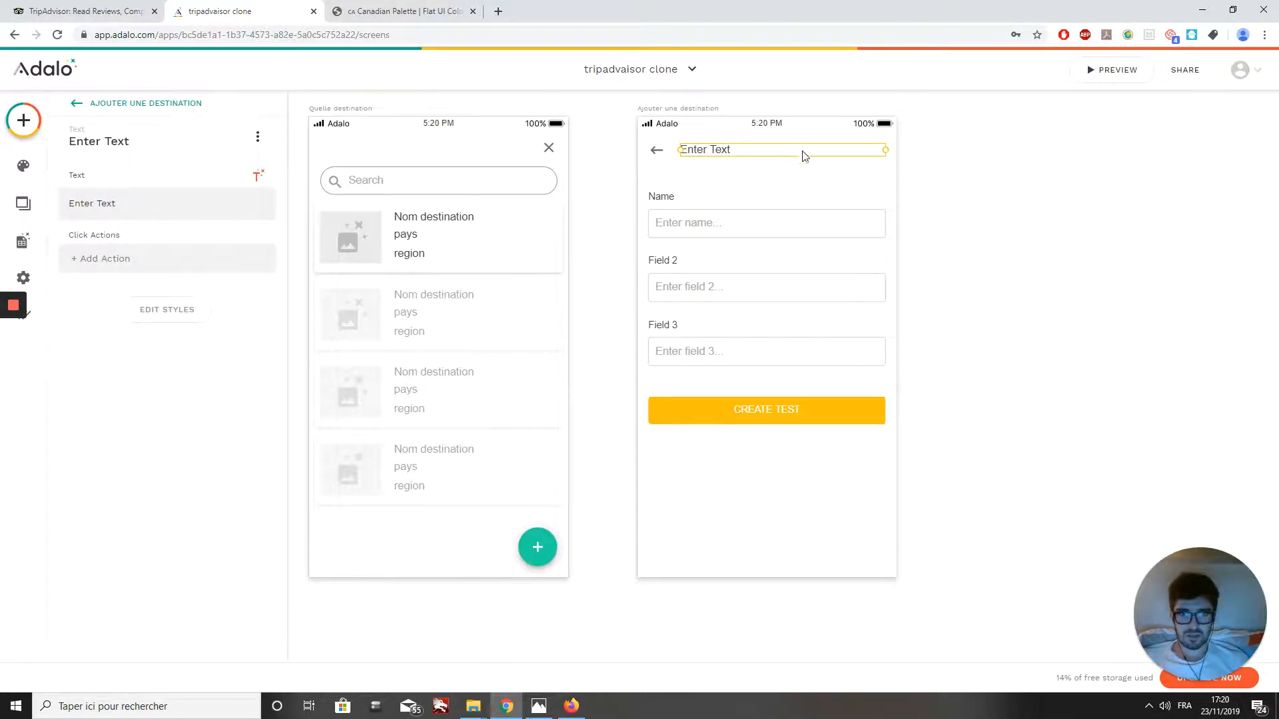
Replace the new text component's content with "Ajouter une destination"
left_click(143, 206)
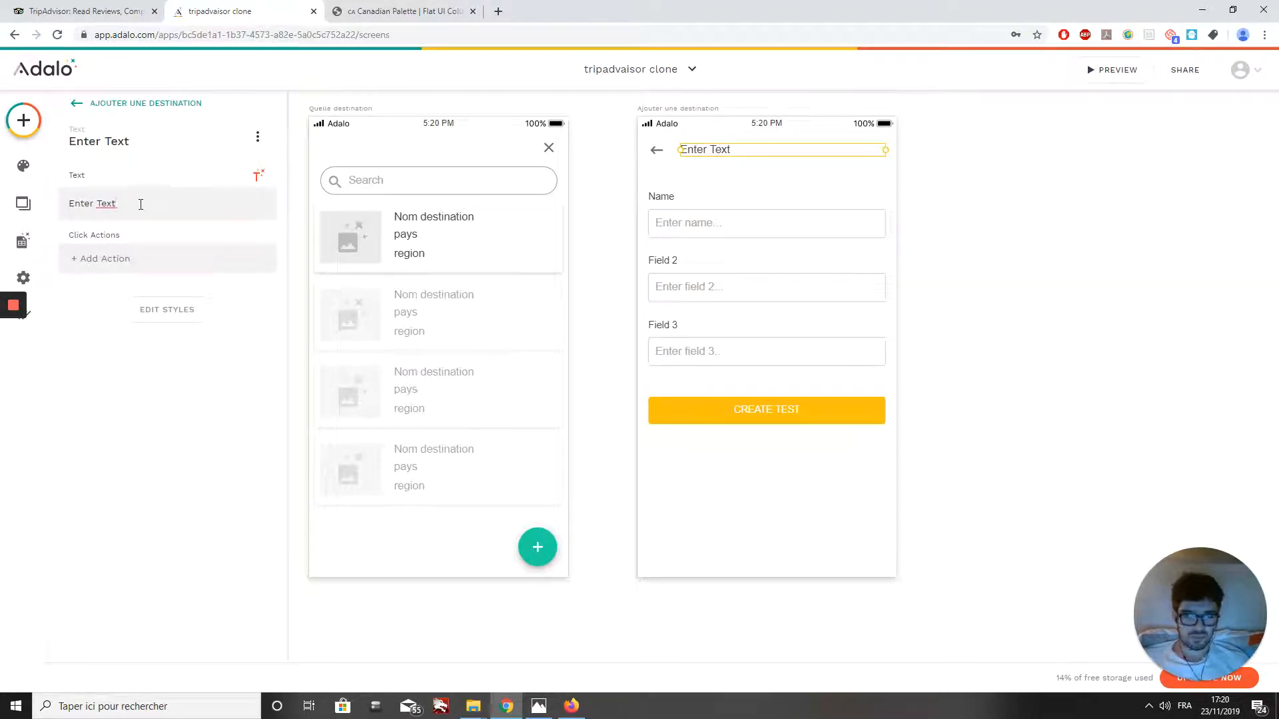
key("BackSpace")
key("BackSpace")
key("BackSpace")
key("BackSpace")
key("BackSpace")
key("BackSpace")
key("BackSpace")
key("BackSpace")
key("BackSpace")
key("BackSpace")
type("A")
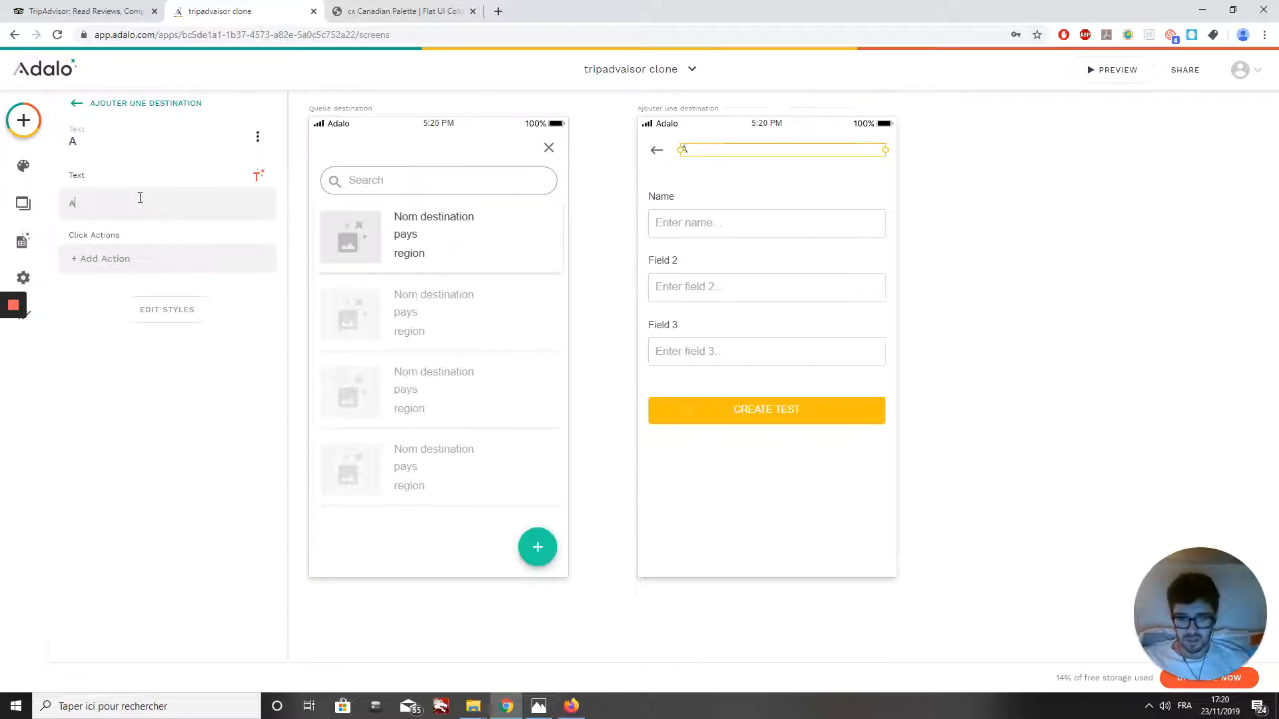
type("jouter un")
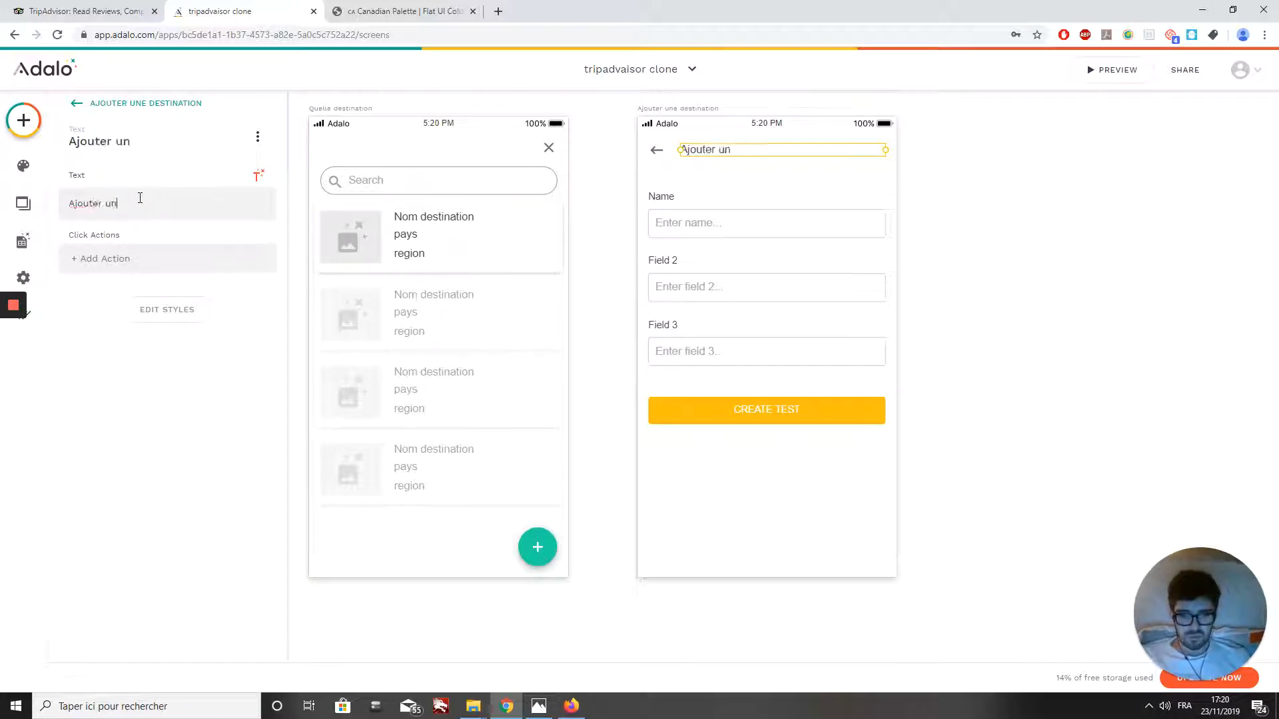
type("e des")
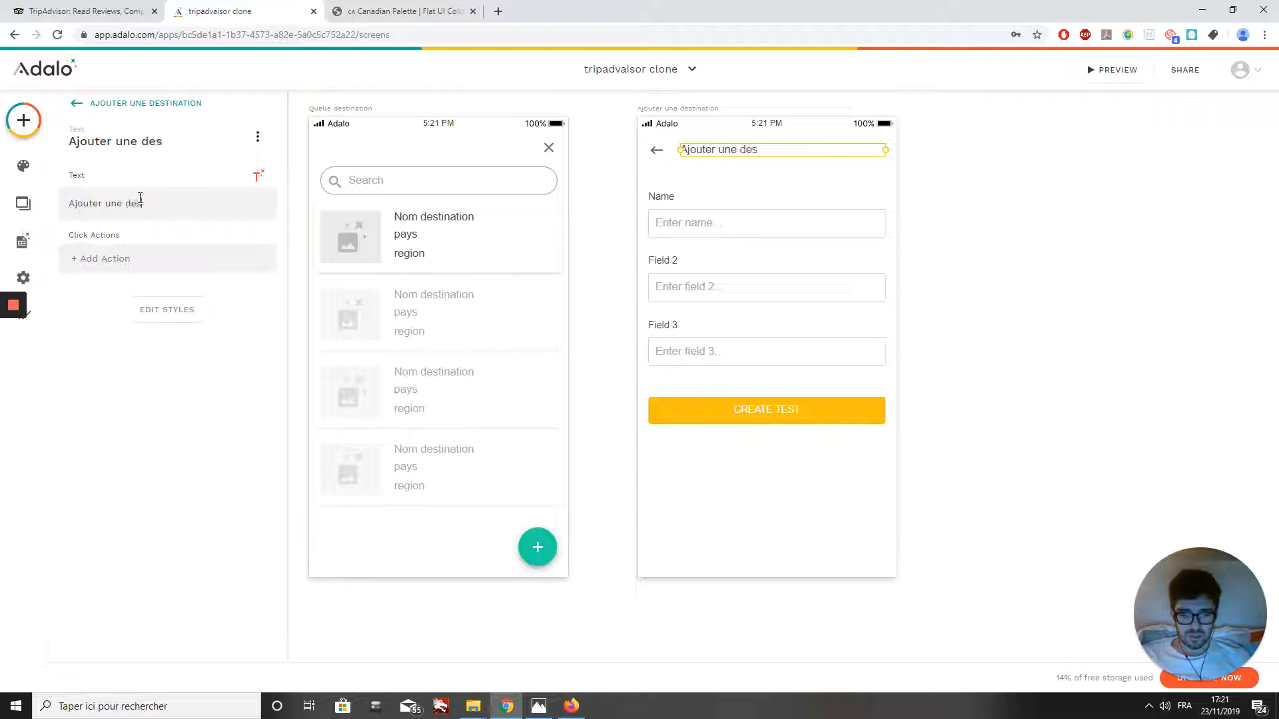
type("tination")
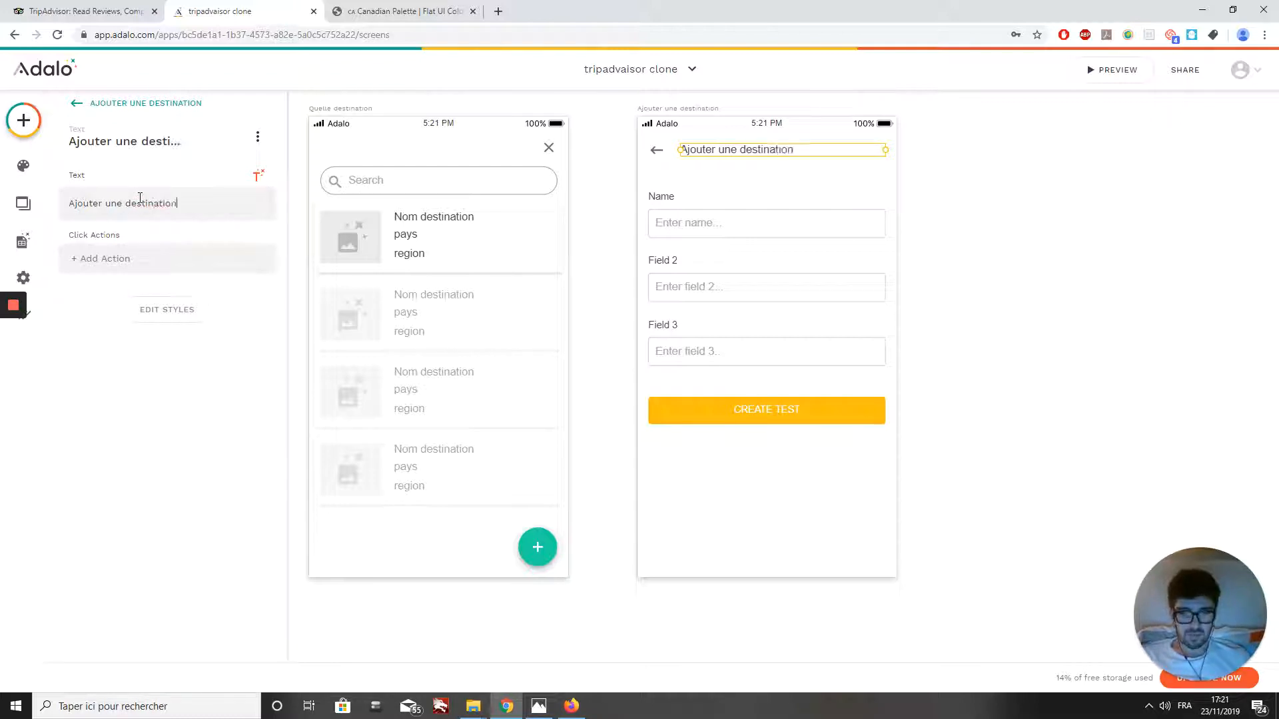
Set the Ajouter une destination title's font size to 20, keeping the Medium weight
left_click(165, 312)
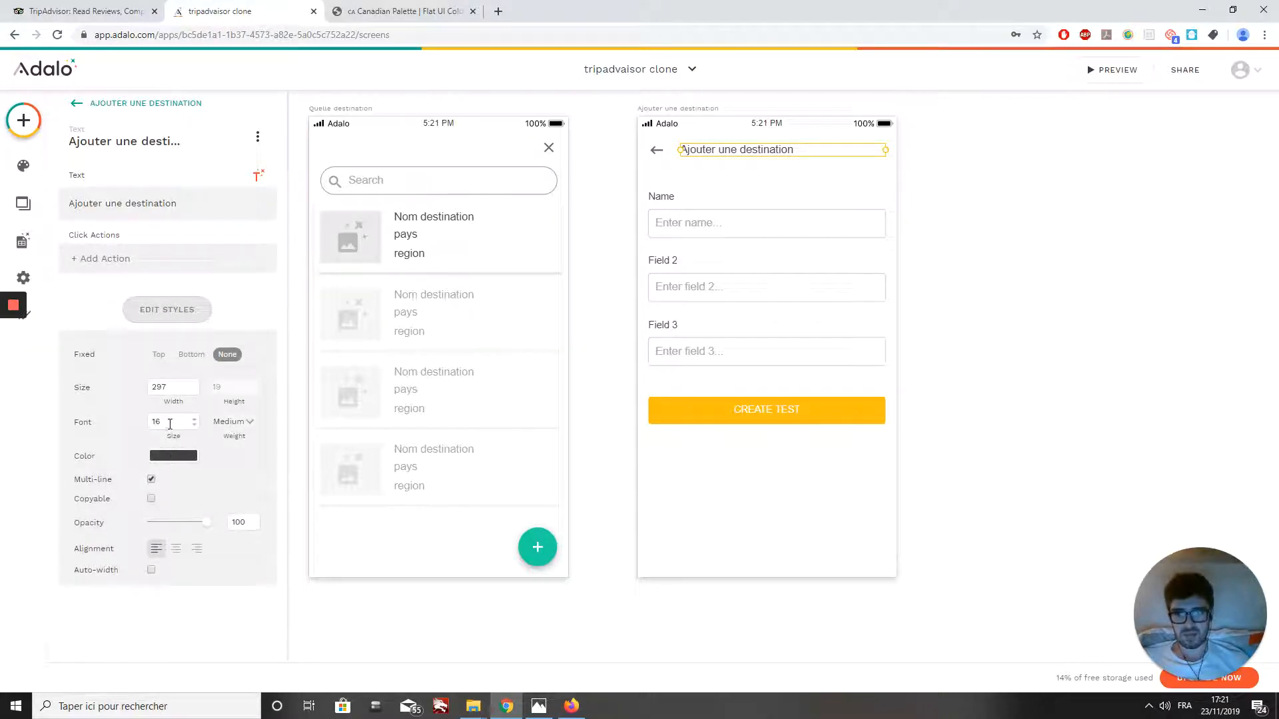
left_click(197, 421)
left_click(197, 422)
left_click(197, 422)
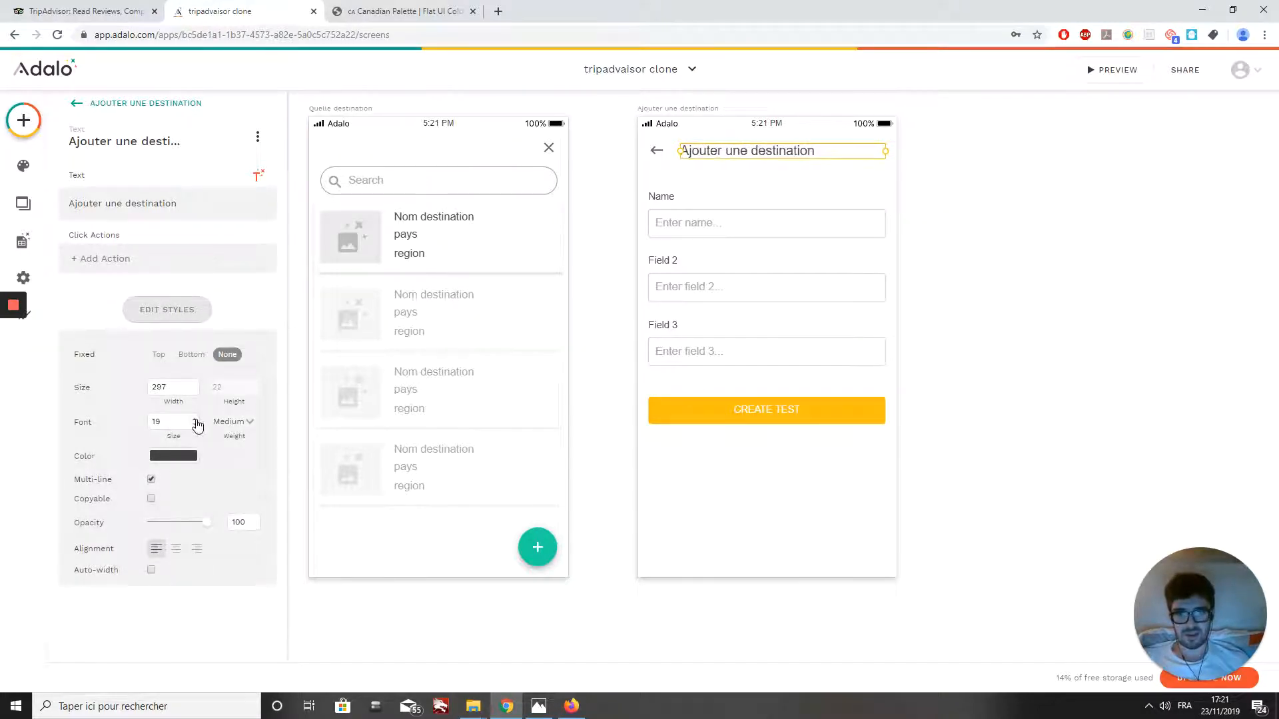
left_click(197, 421)
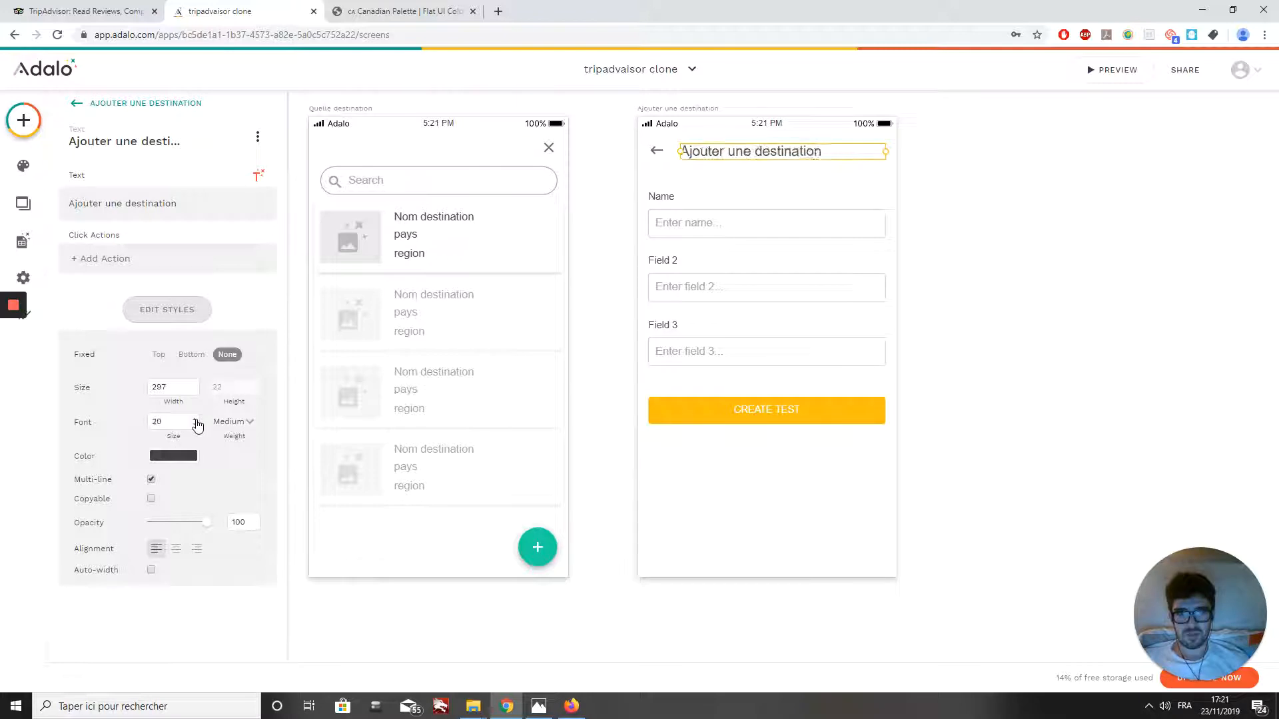
left_click(250, 422)
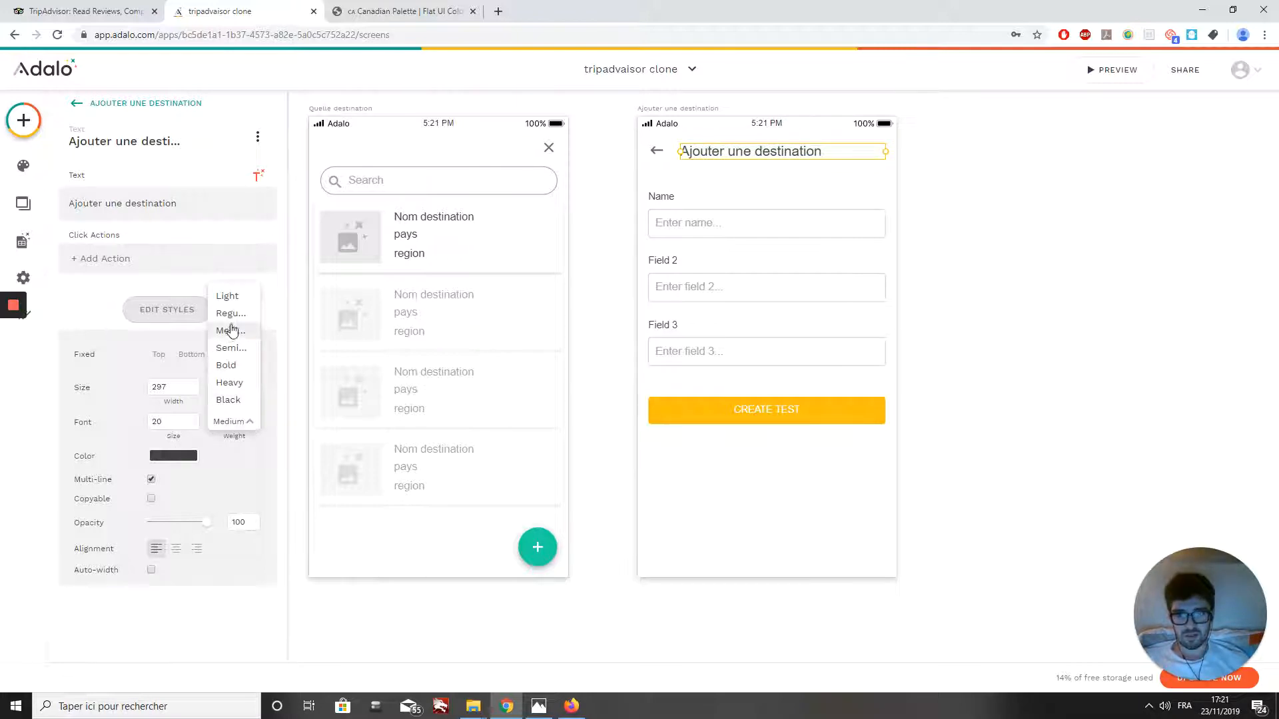
left_click(135, 421)
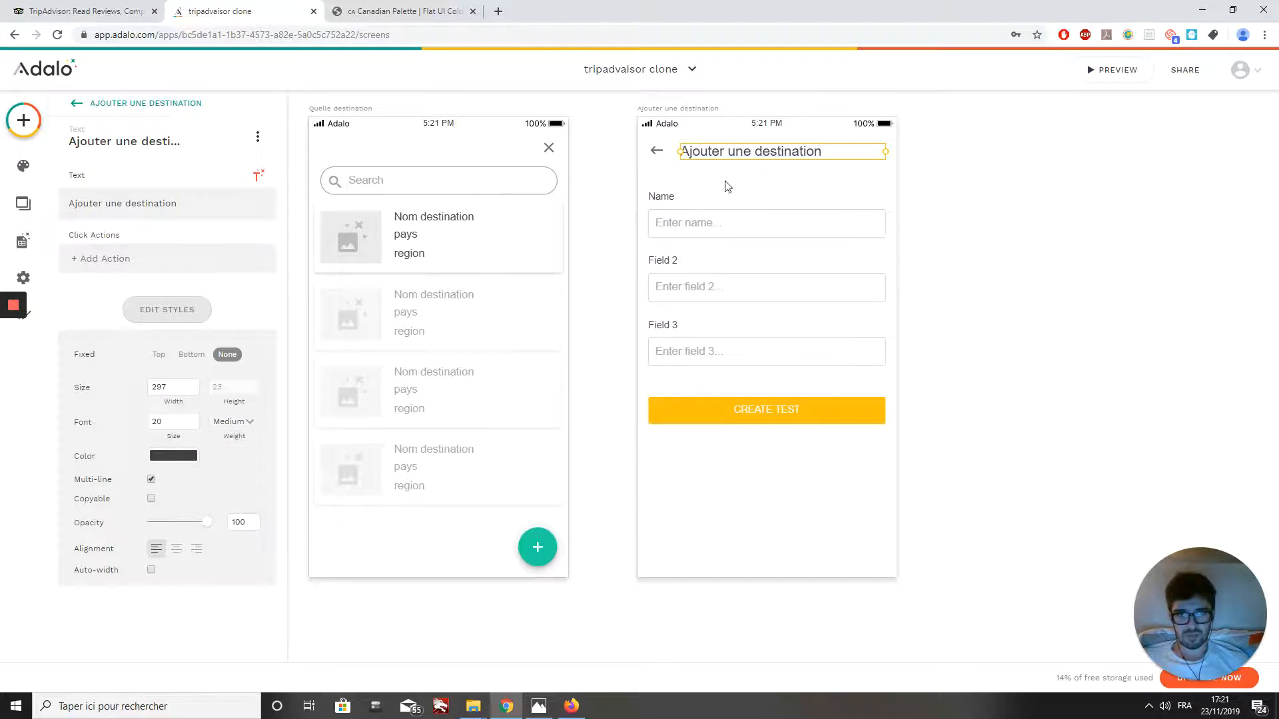
Center-align the title text, narrow its box to 263 wide and position it centered above the form beside the back arrow
left_click(175, 550)
left_click_drag(773, 158, 757, 154)
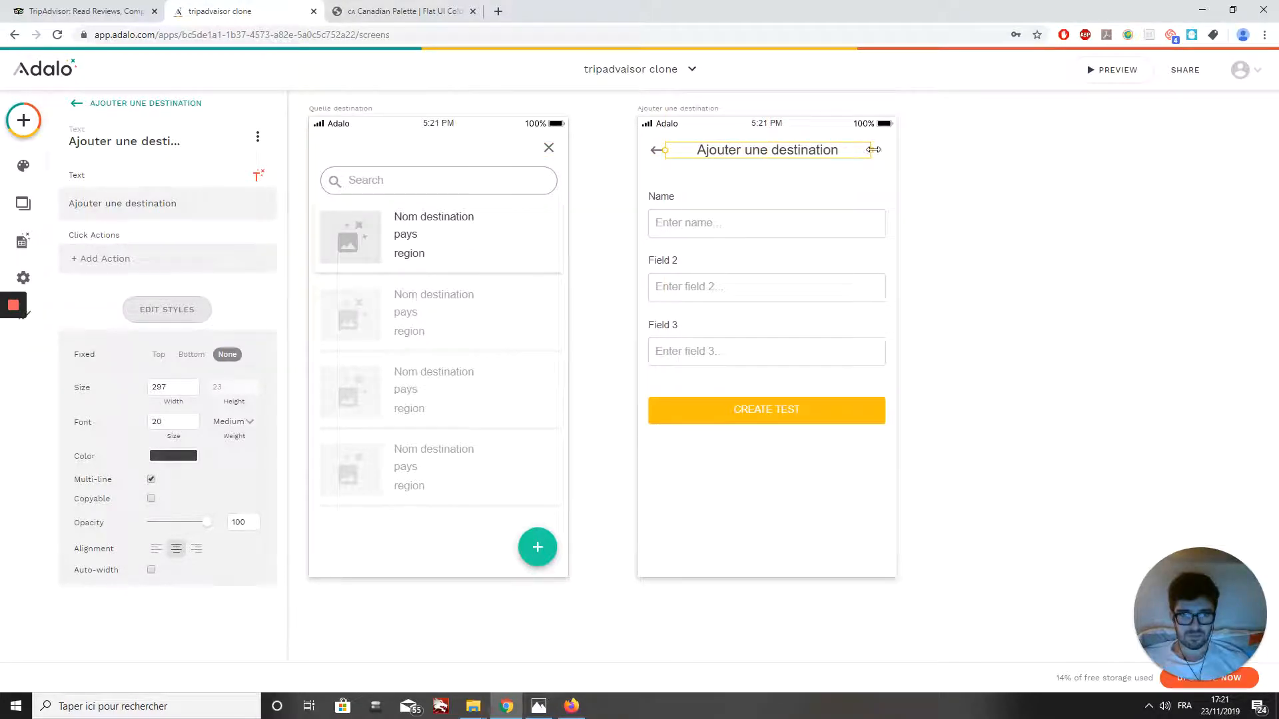
mouse_move(874, 150)
left_mouse_down()
mouse_move(818, 150)
mouse_move(862, 146)
left_mouse_up()
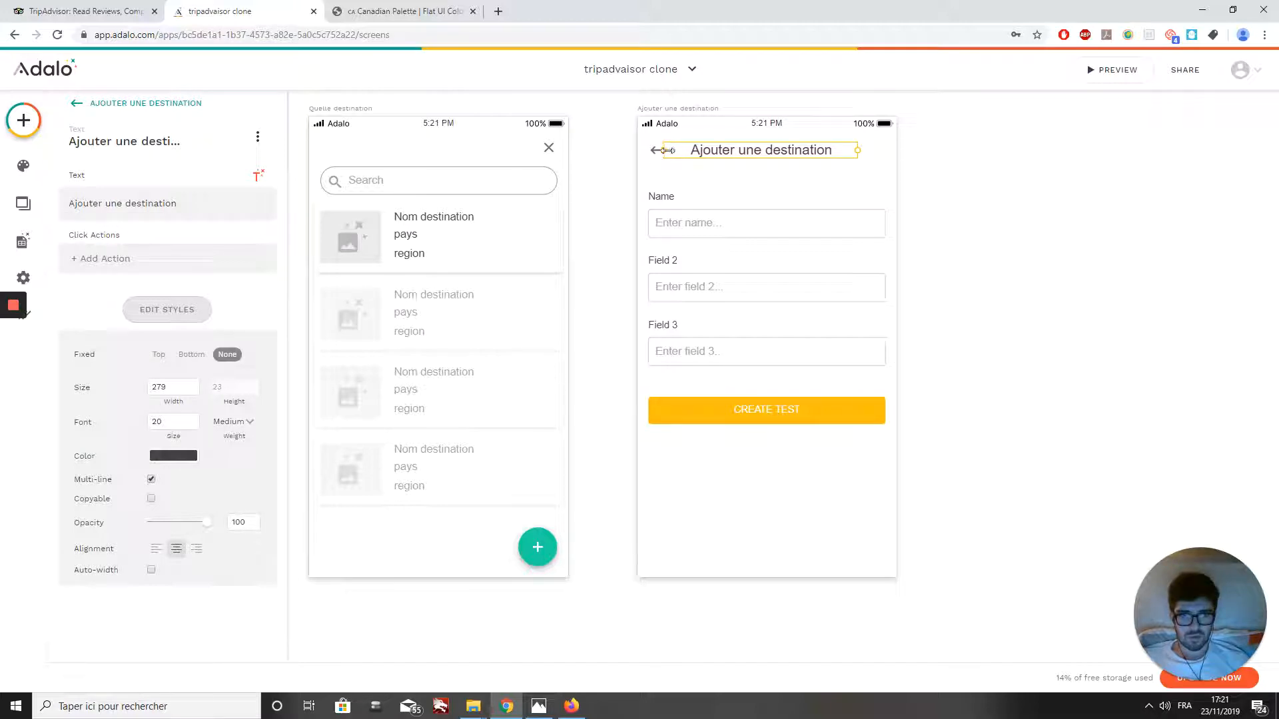
left_click_drag(667, 150, 677, 150)
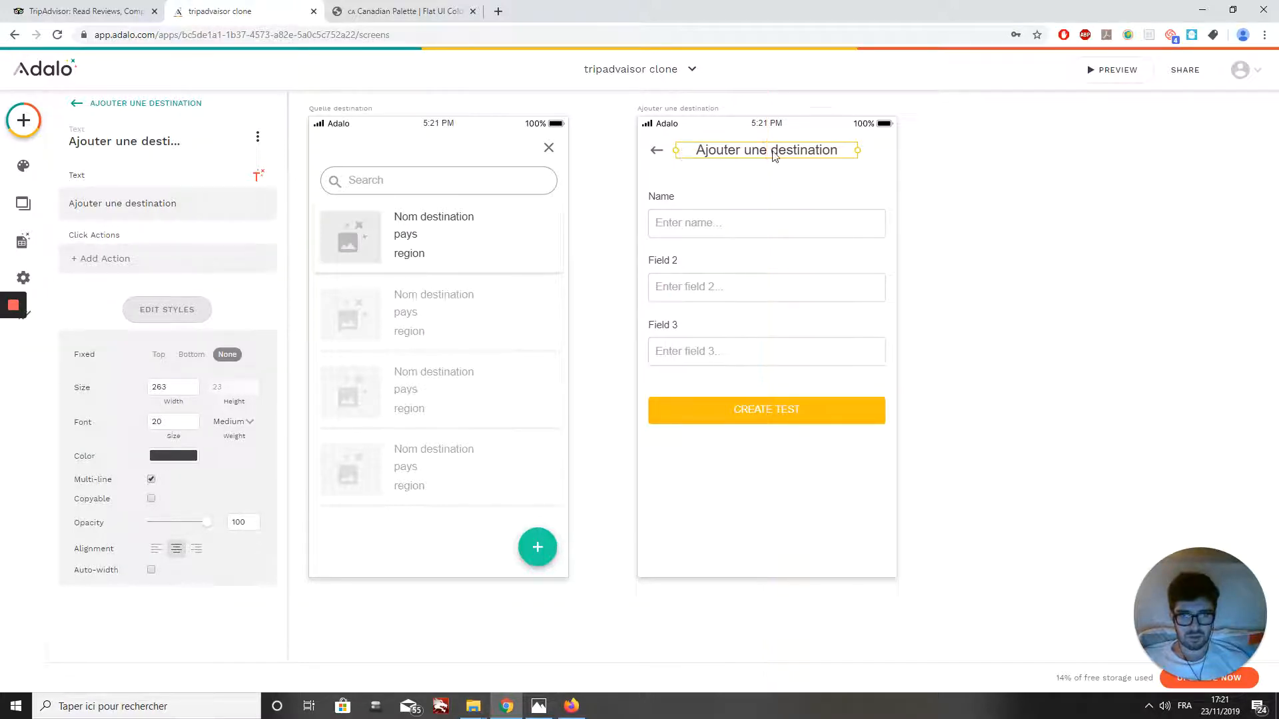
mouse_move(776, 154)
left_mouse_down()
mouse_move(819, 151)
mouse_move(774, 149)
mouse_move(774, 163)
left_mouse_up()
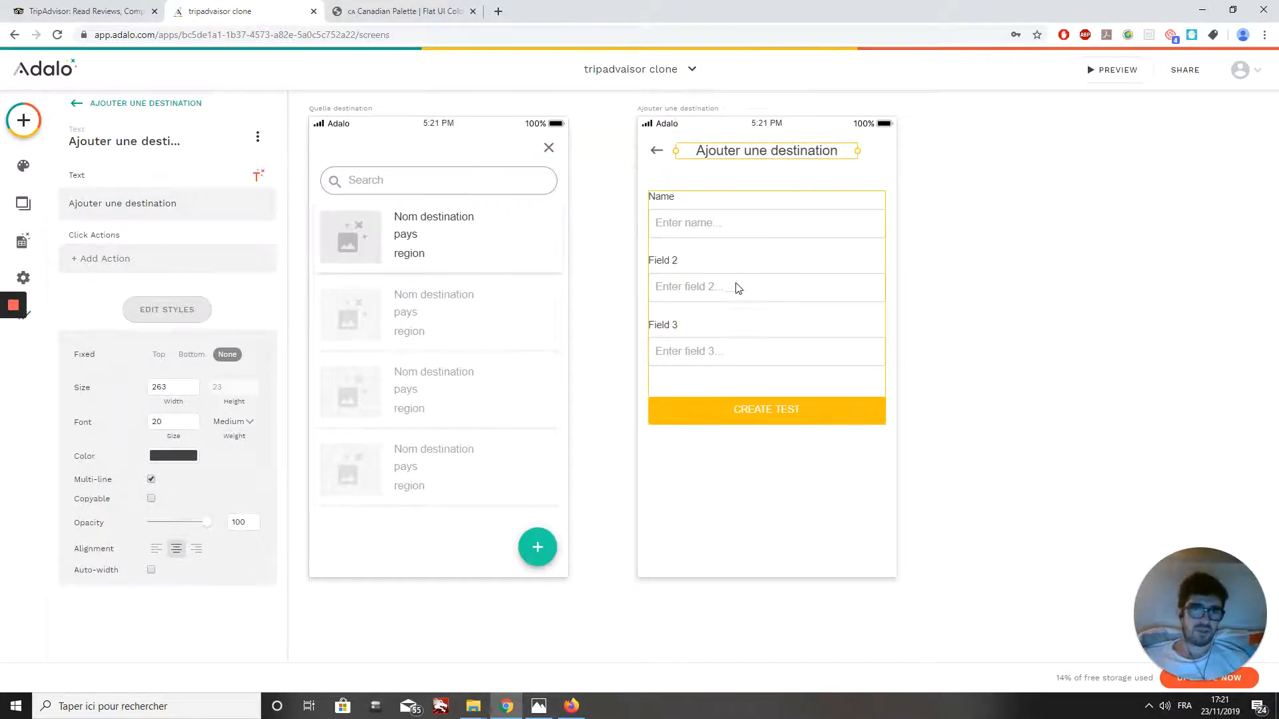
Connect the form to the Destination collection, with Create New destination as what it does
left_click(791, 252)
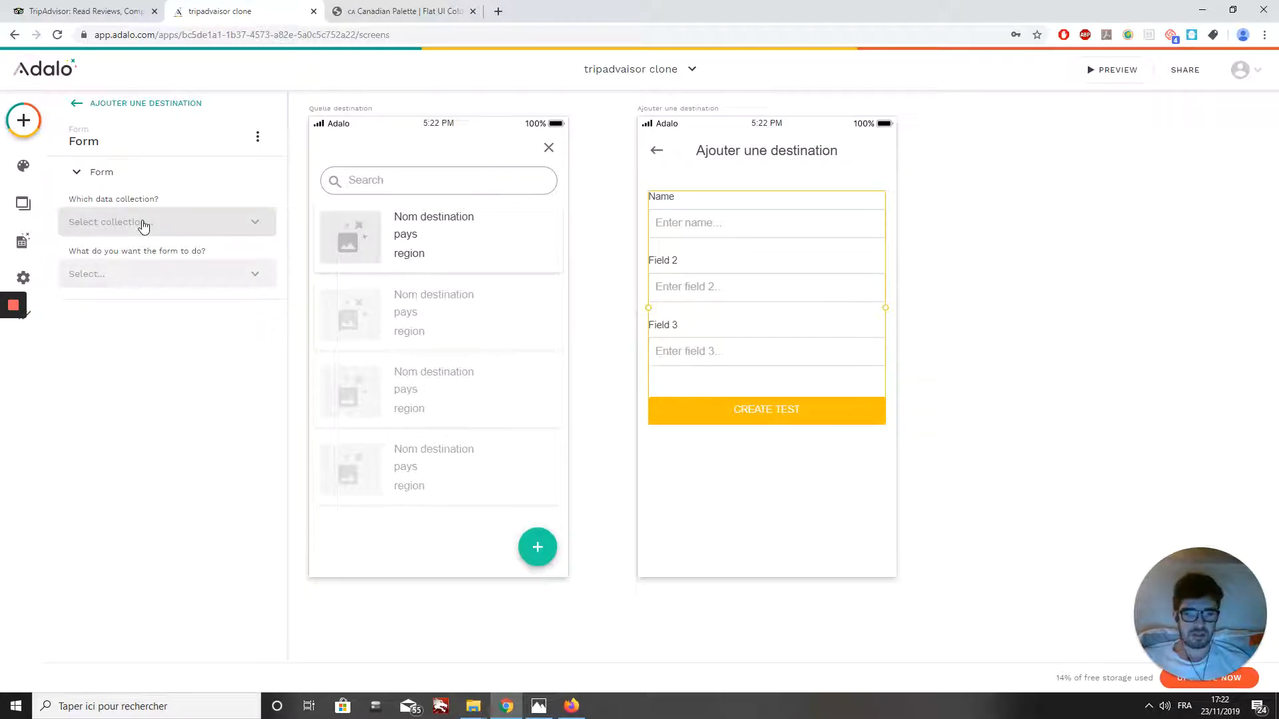
left_click(135, 225)
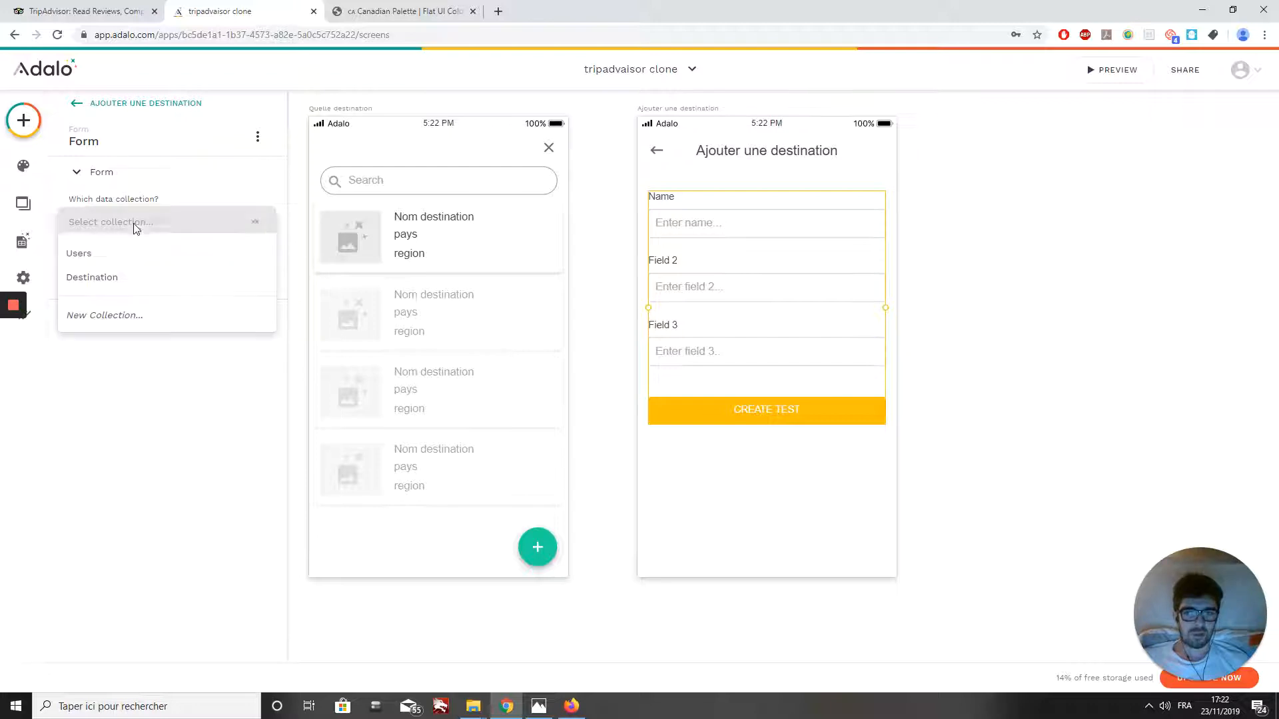
left_click(98, 278)
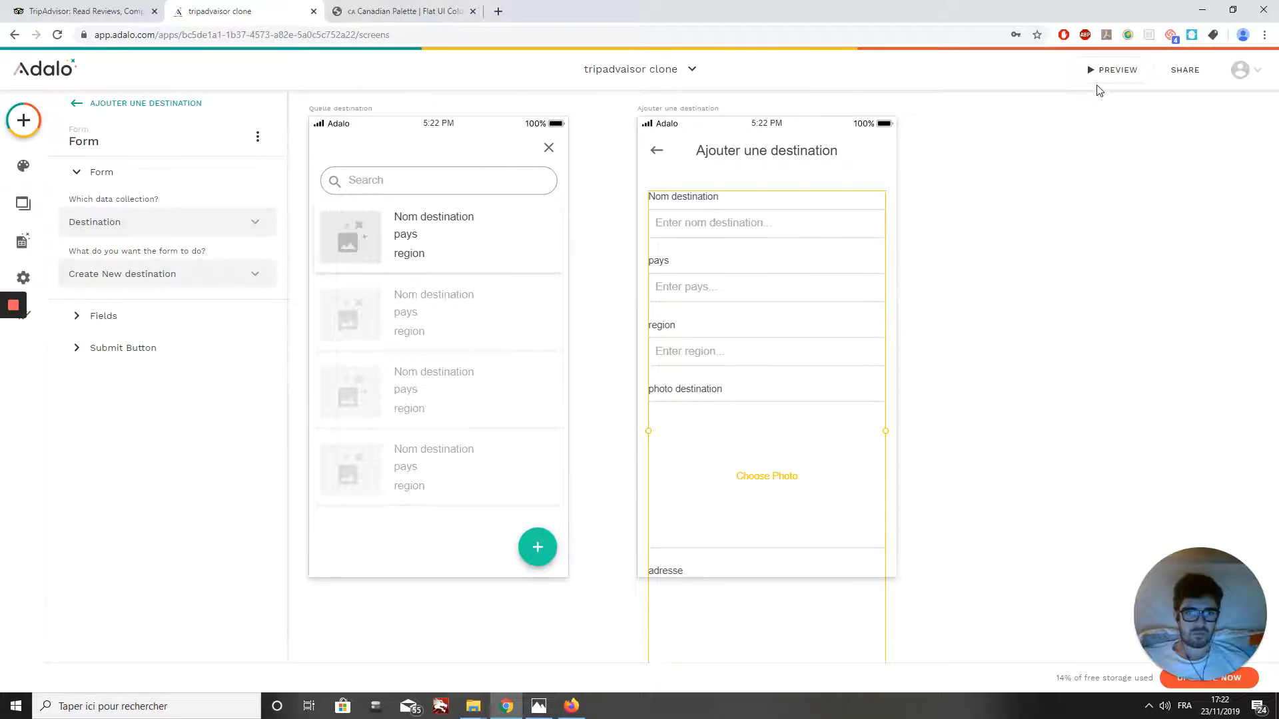
Preview the app, look through the destination list and open the Ajouter une destination form from its add button
left_click(1126, 72)
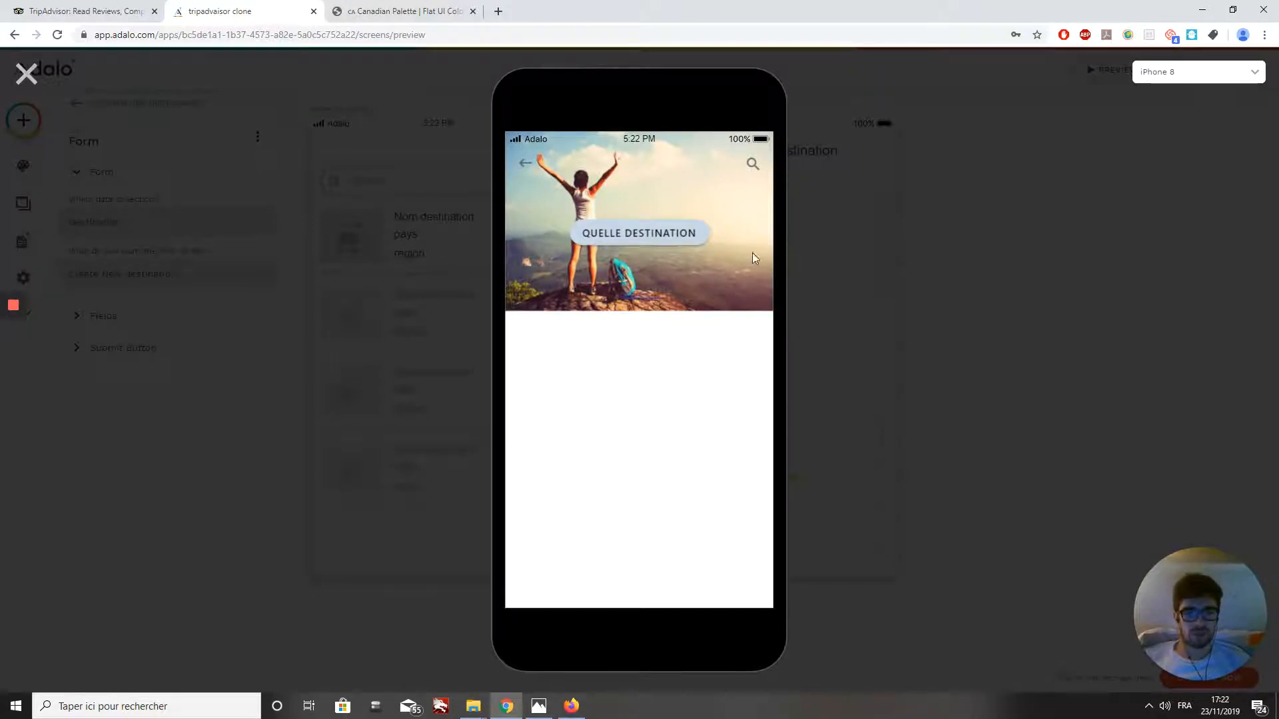
left_click(629, 232)
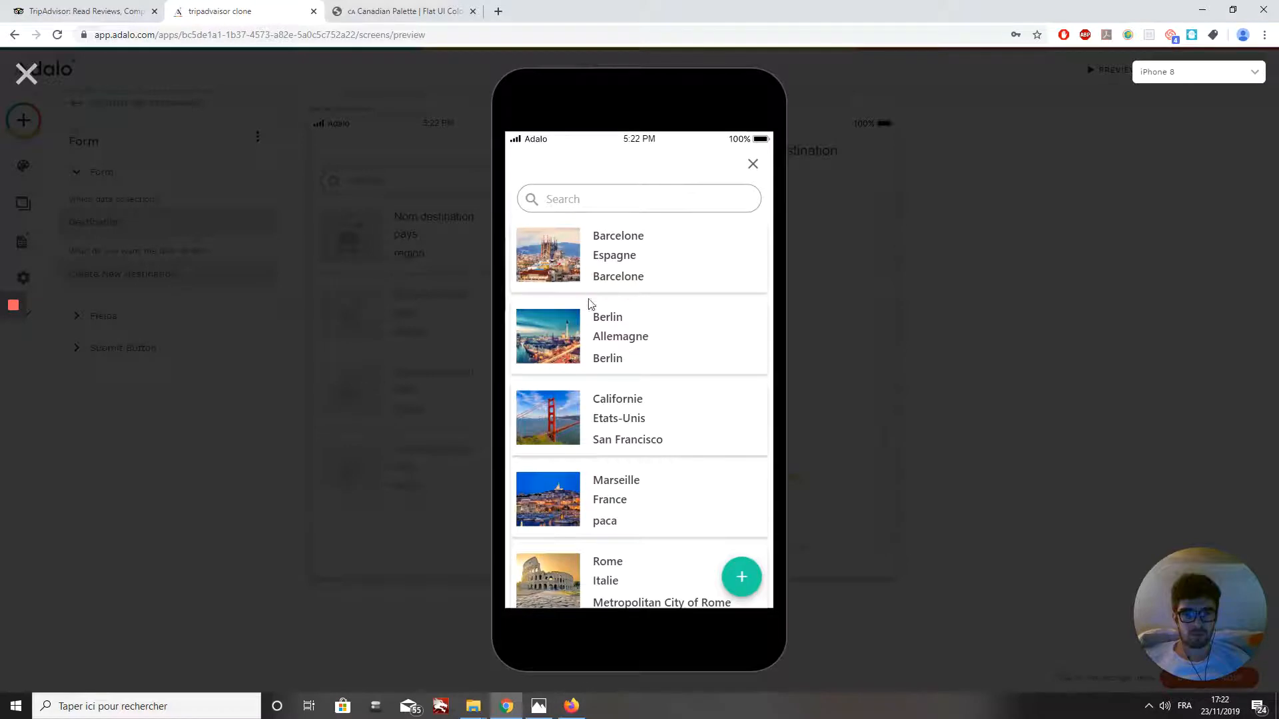
scroll(586, 313, "down", 2)
scroll(657, 449, "down", 2)
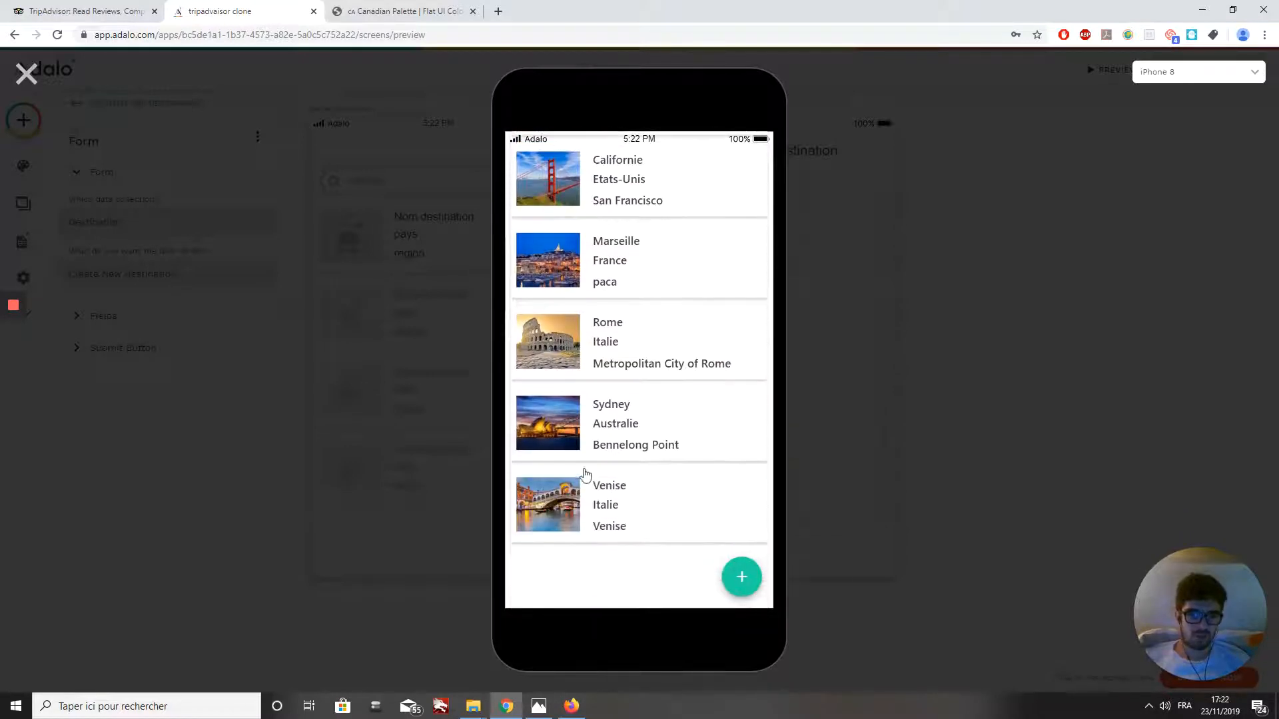
scroll(591, 477, "up", 2)
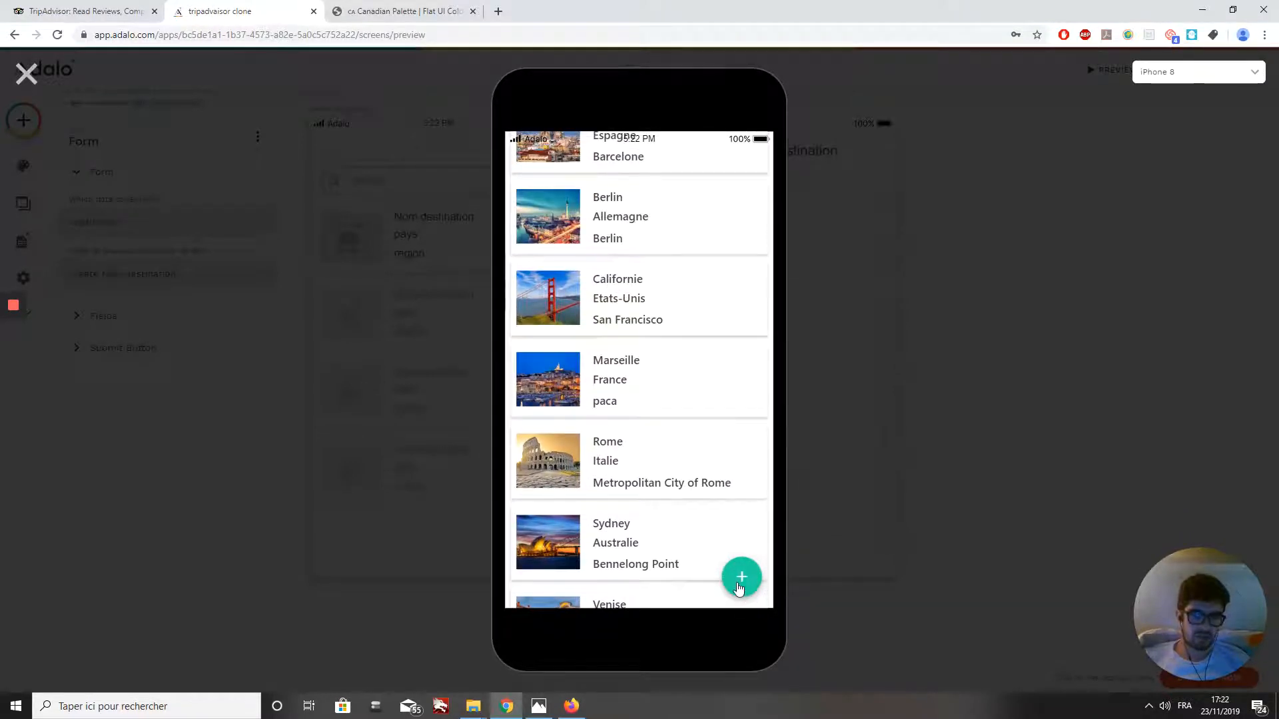
left_click(738, 583)
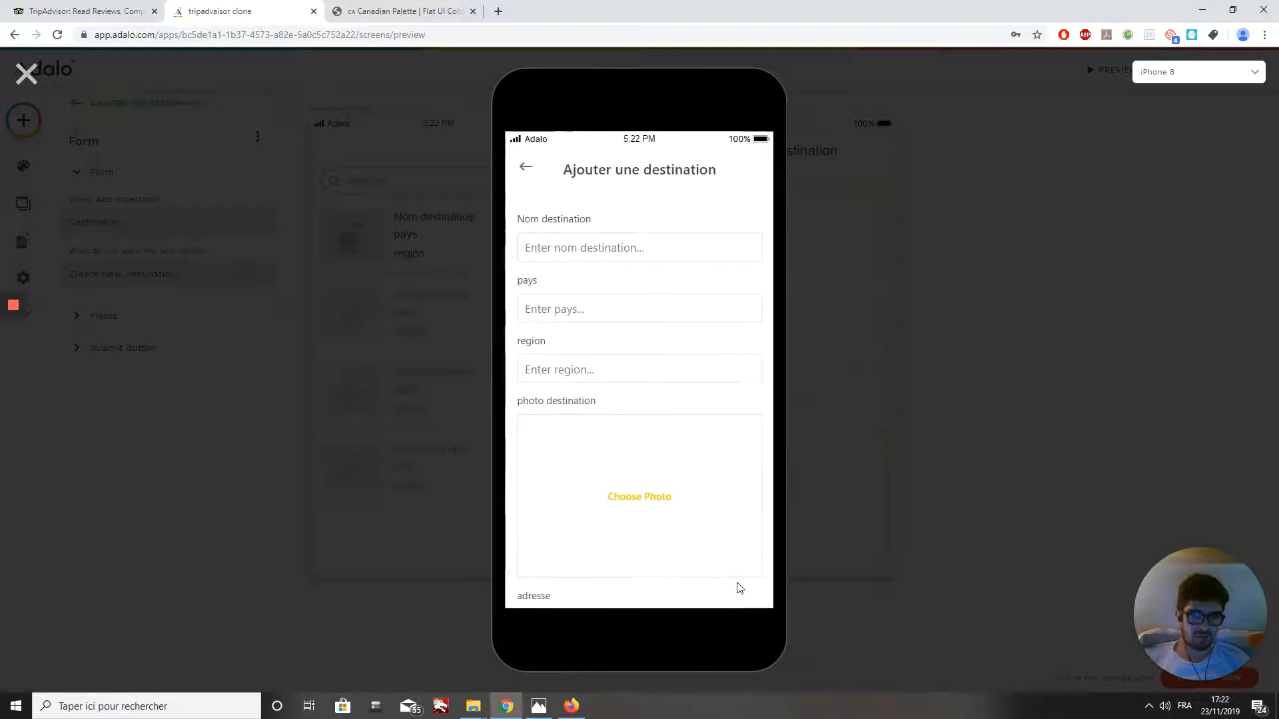
Upload "destination saint-petersbourg russie" from the tripadvisor folder as the destination photo, copying "saint-petersbourg" from its file name
left_click(639, 517)
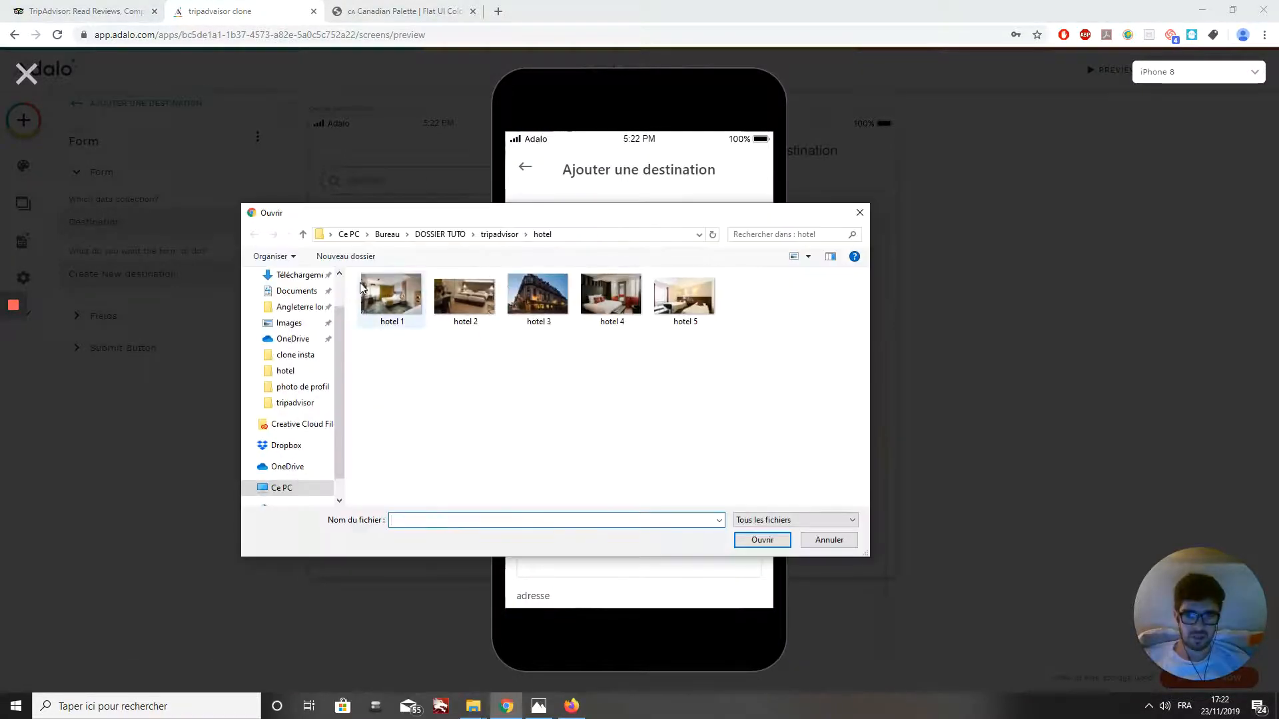
left_click(437, 238)
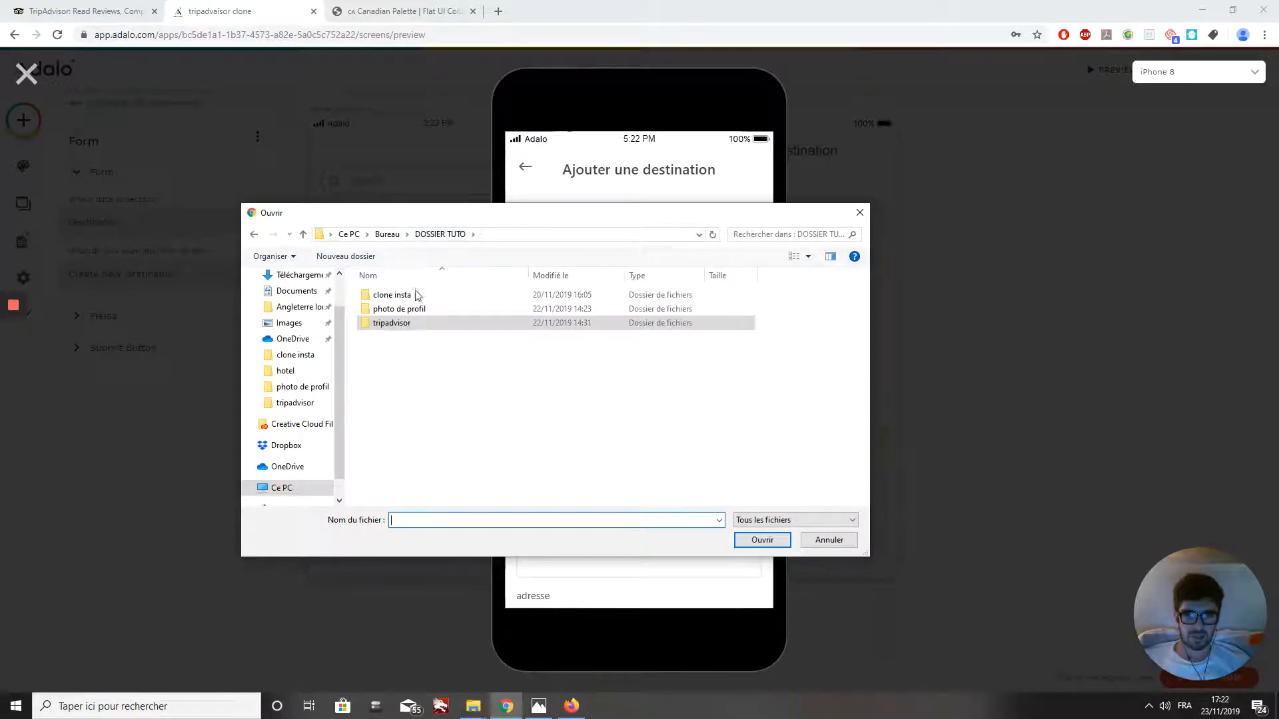
double_click(406, 322)
scroll(606, 400, "down", 1)
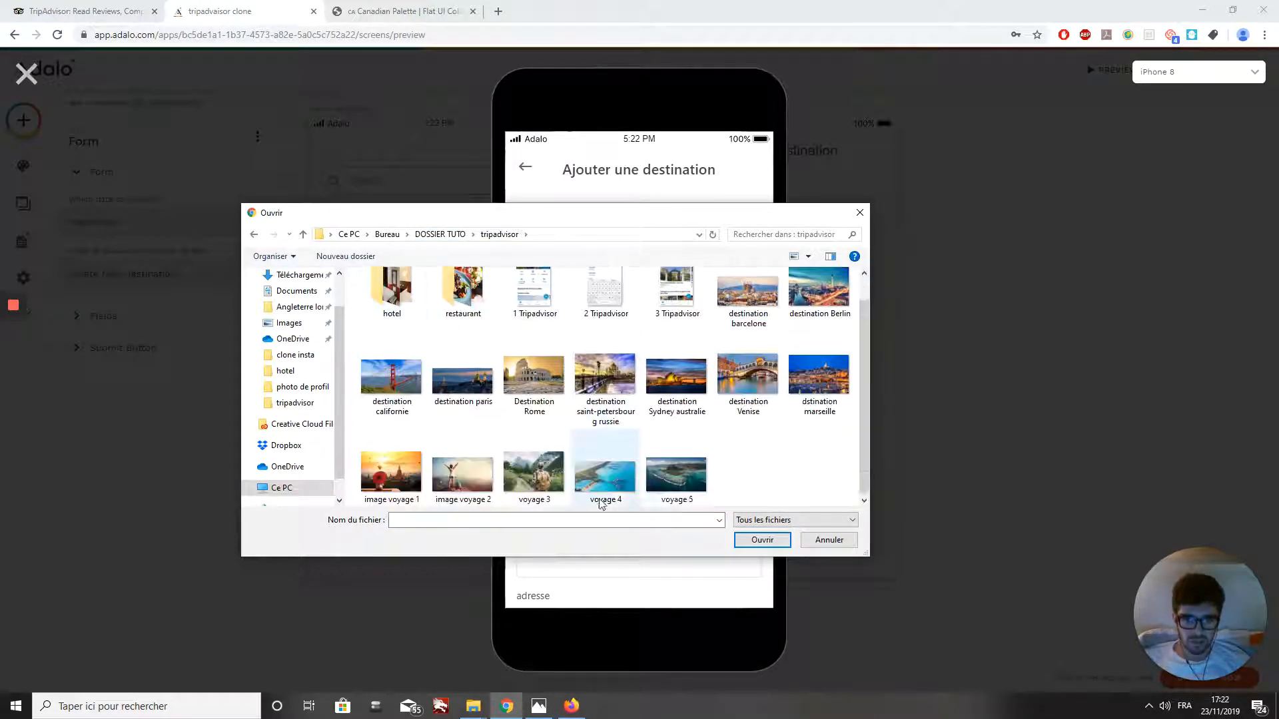
left_click(604, 383)
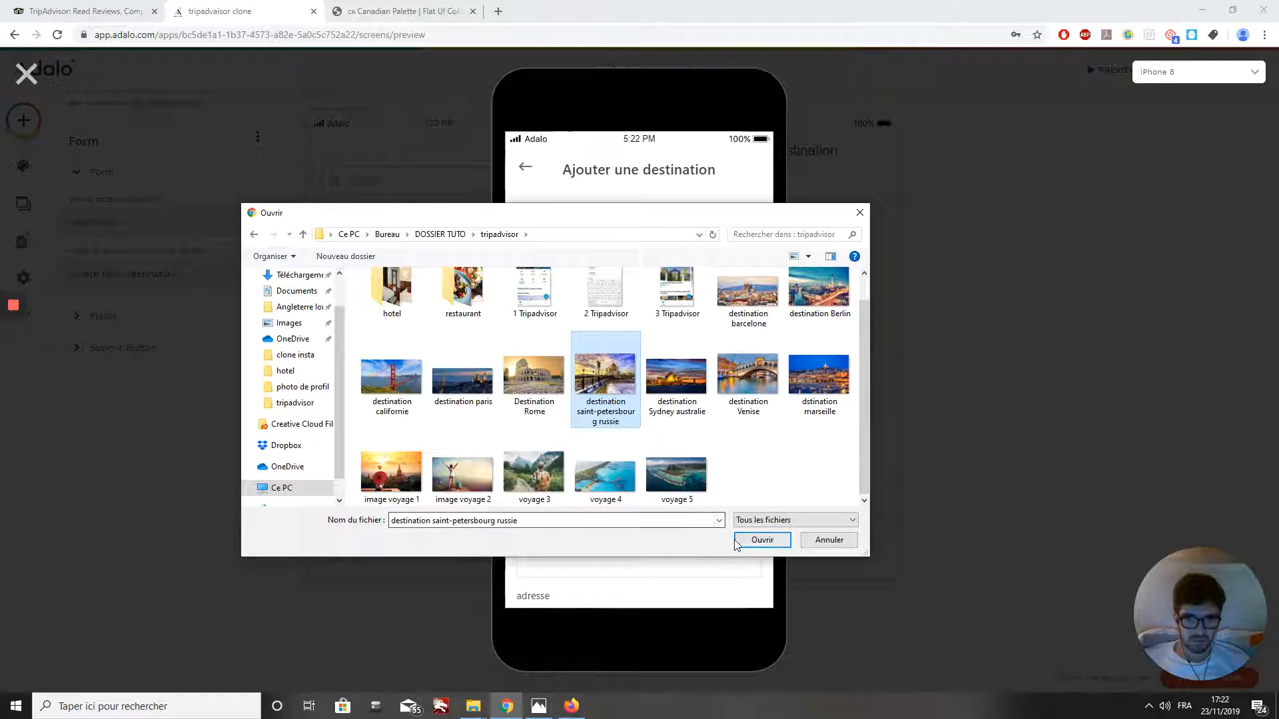
left_click(435, 521)
left_click(495, 522)
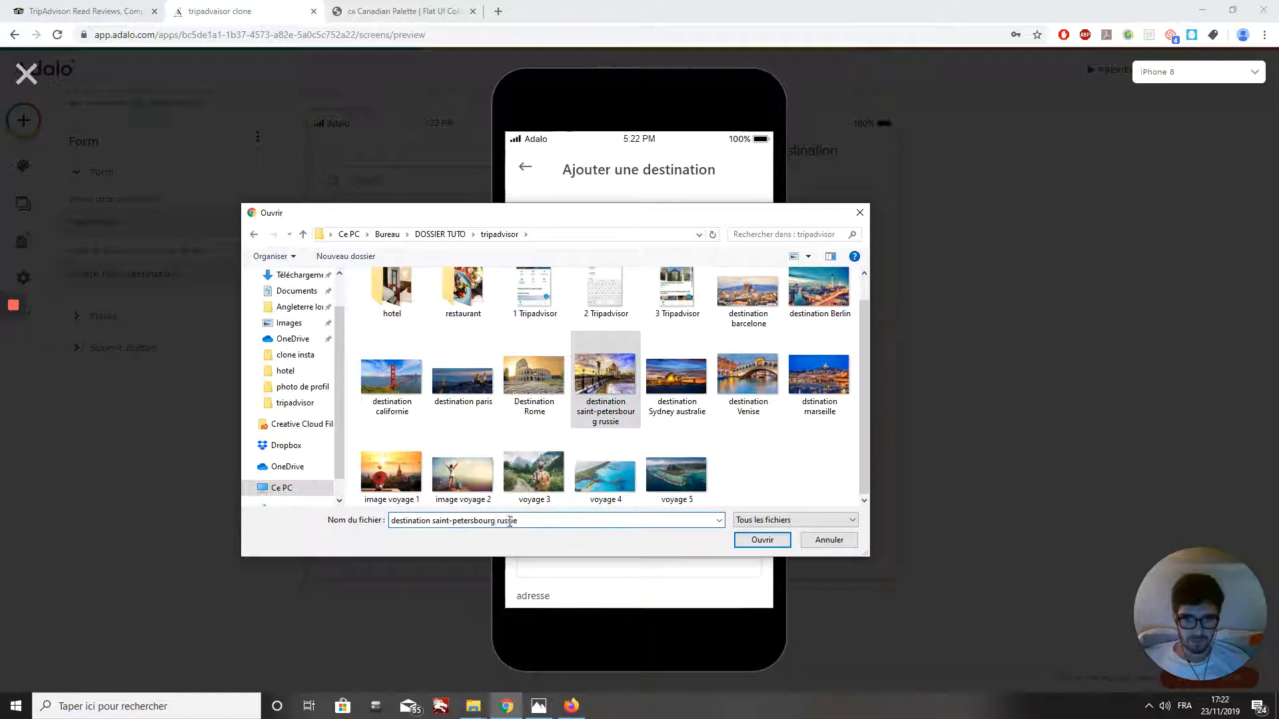
left_click(433, 521)
left_click_drag(434, 522, 492, 519)
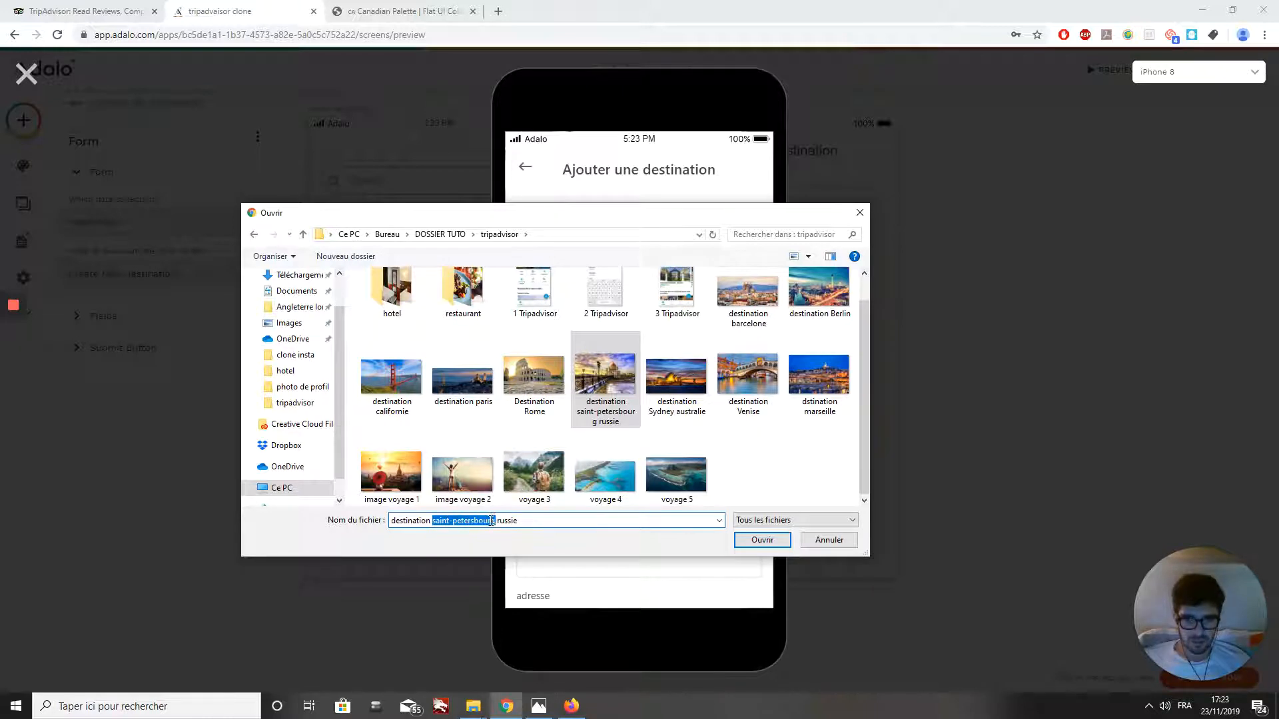
left_click(754, 542)
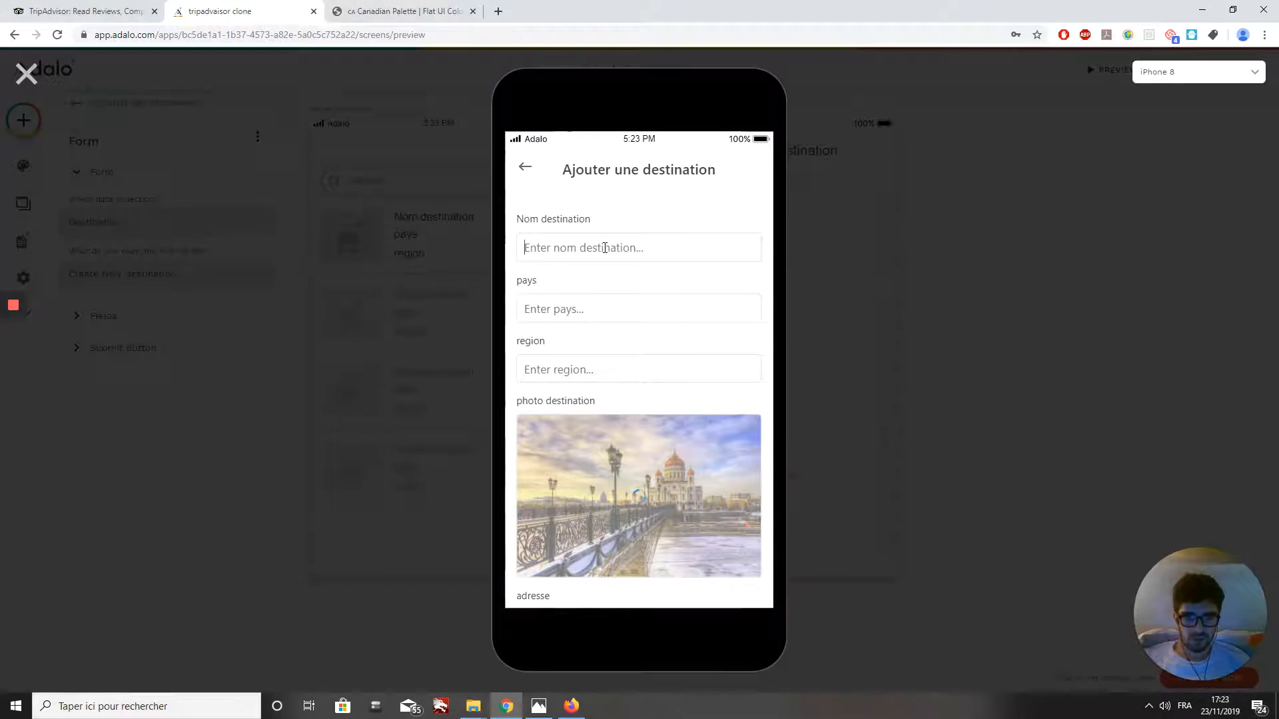
Fill in the destination name with the copied city name, capitalize its first letter and apply the spelling suggestion "Saint-Peterborough"
type("saint-petersbourg")
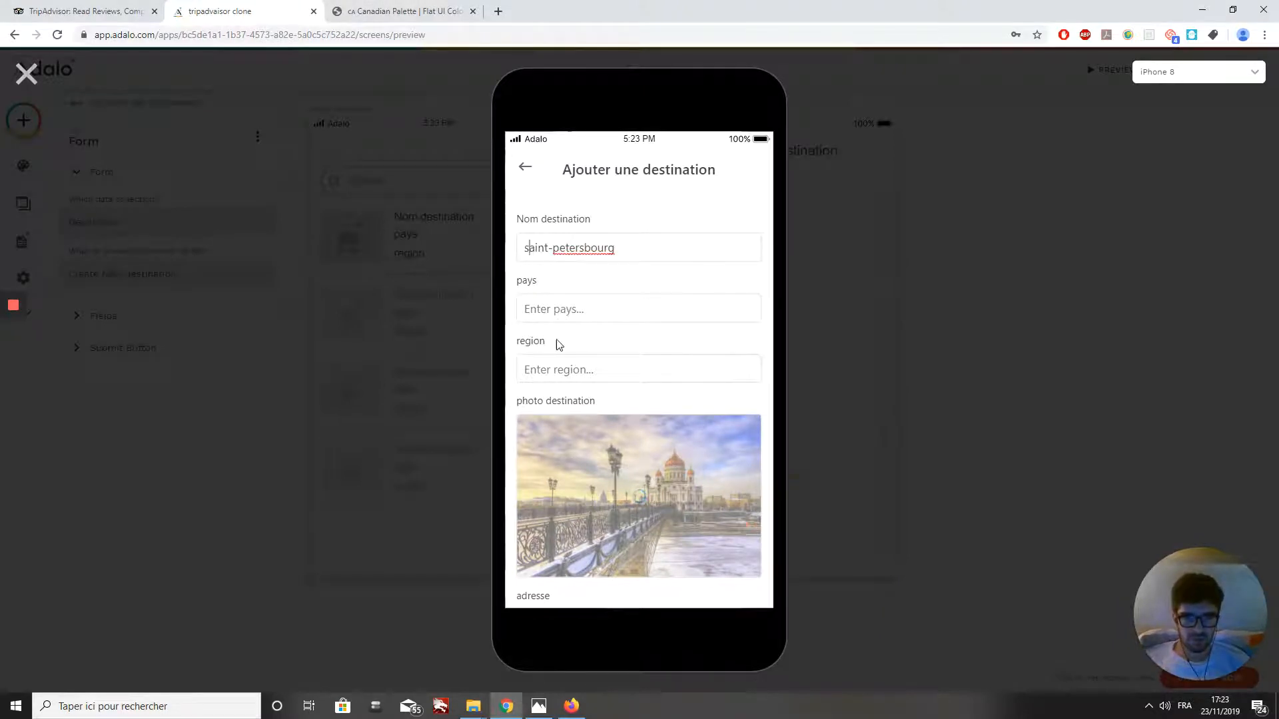
key("BackSpace")
type("S")
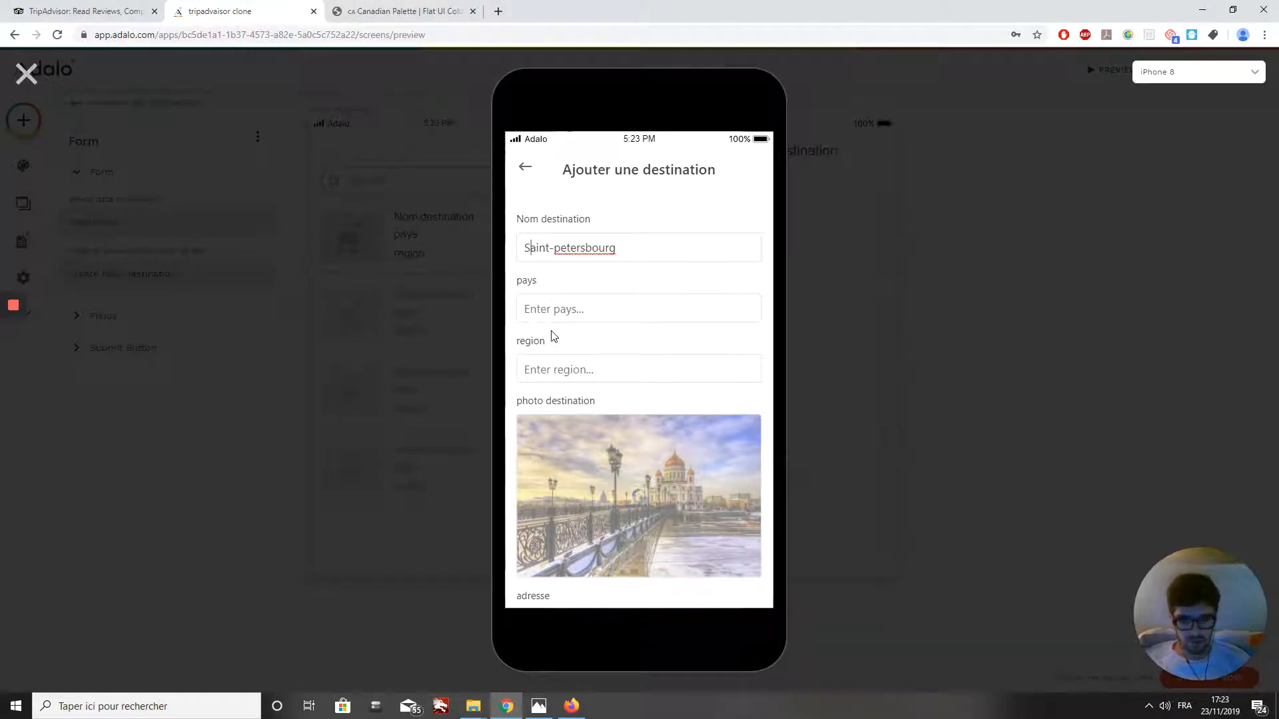
right_click(589, 247)
left_click(608, 254)
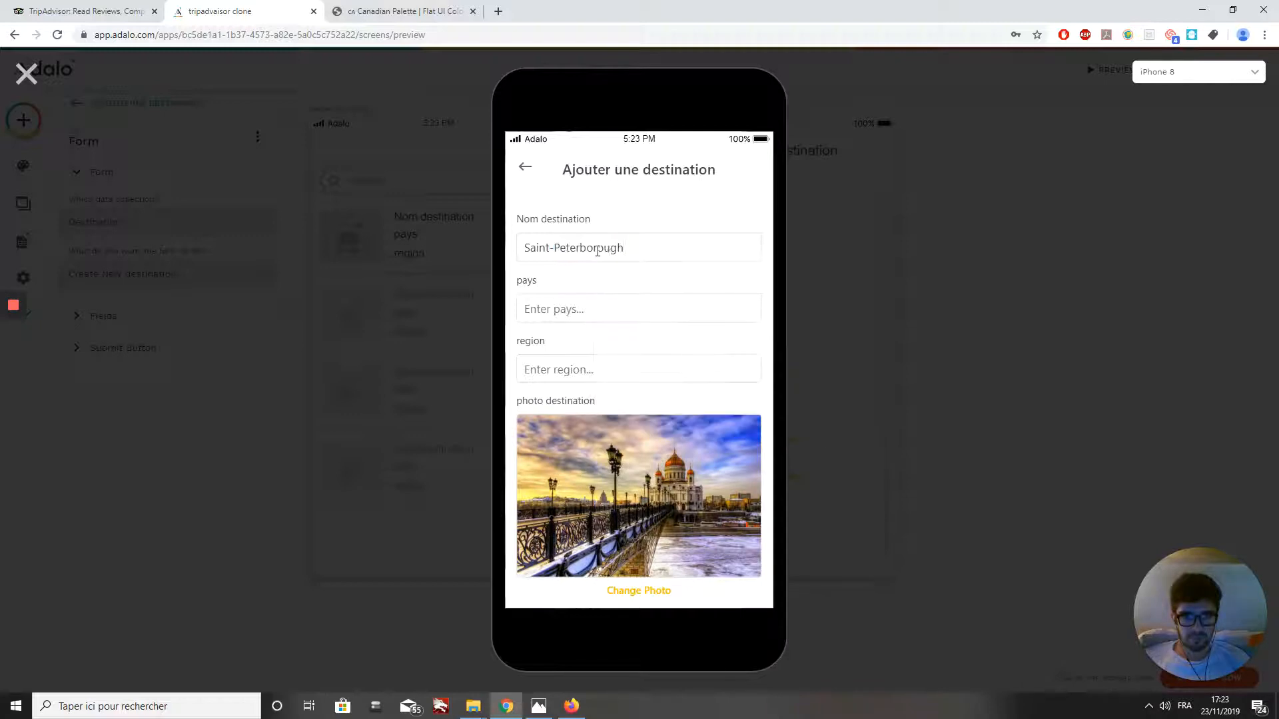
Enter Russie as both the country and the region of the destination
left_click(563, 316)
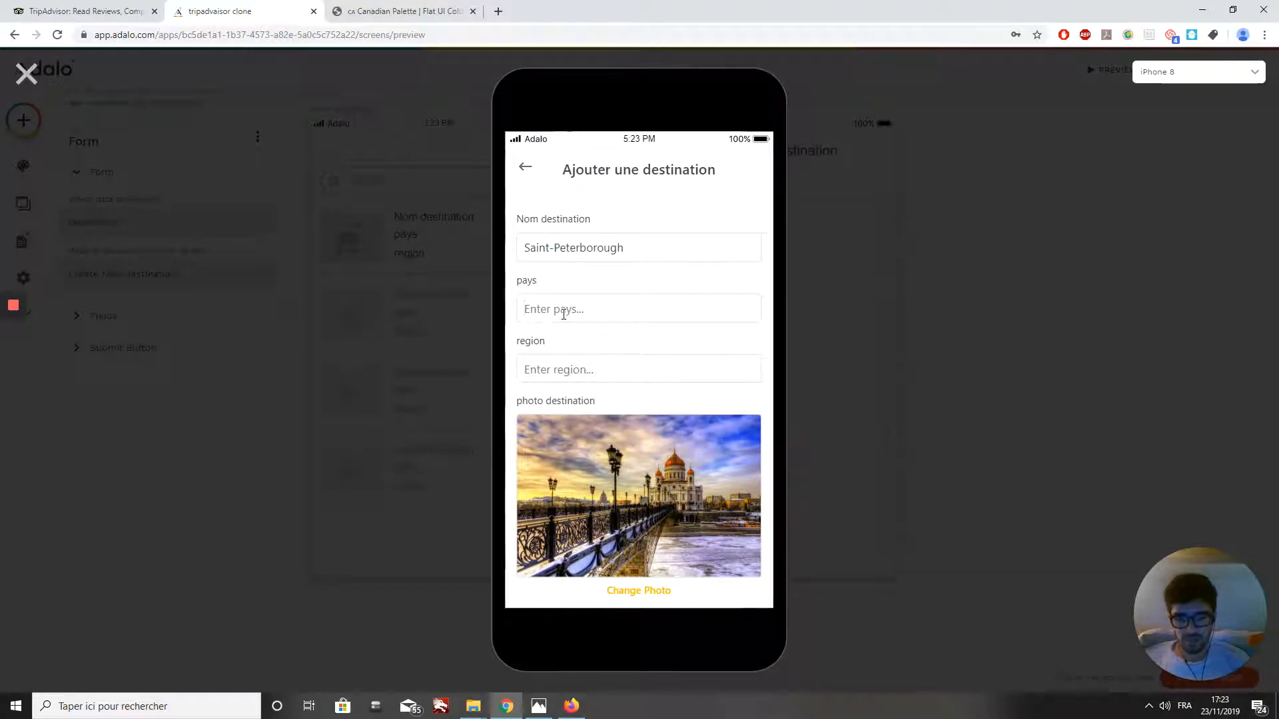
type("Russie")
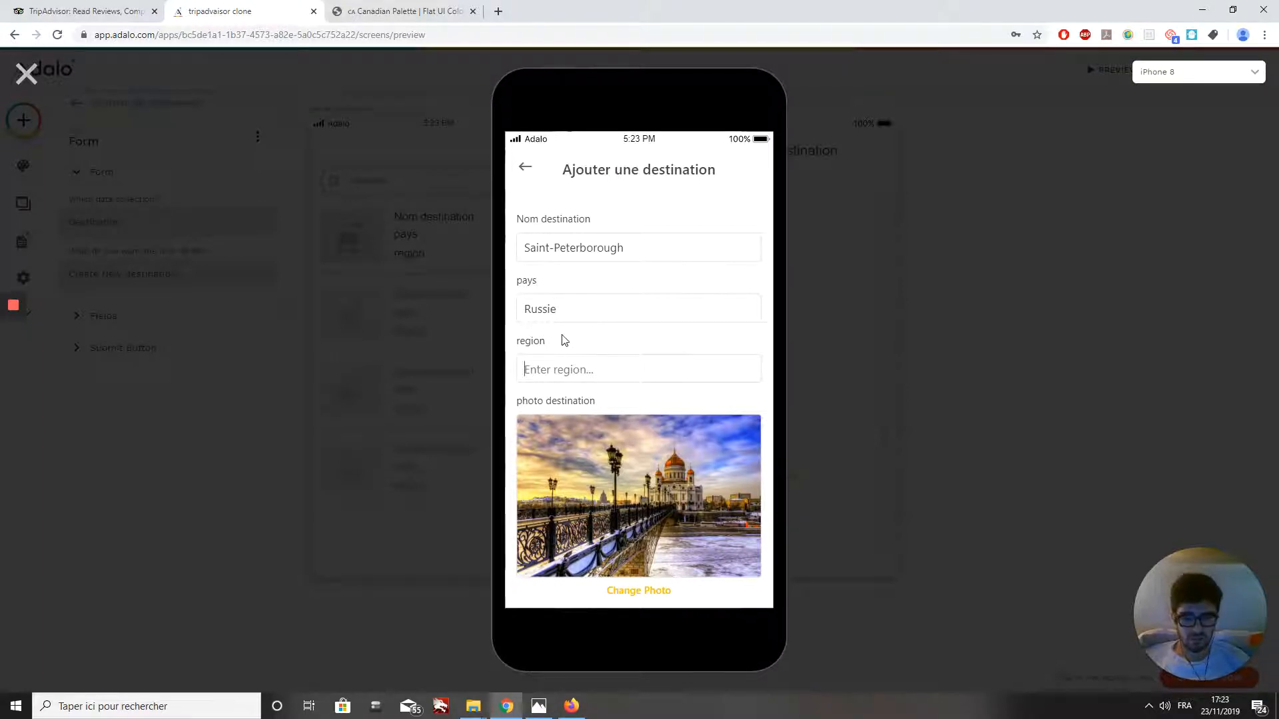
type("R")
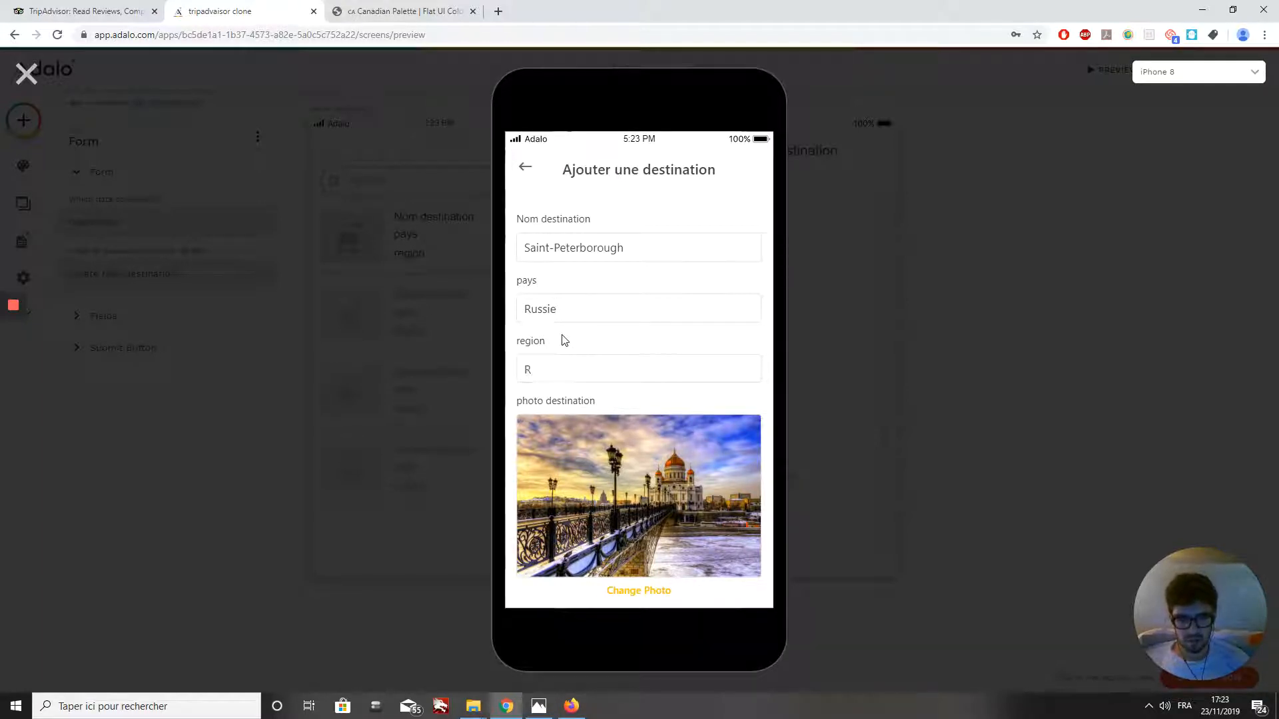
type("ussie")
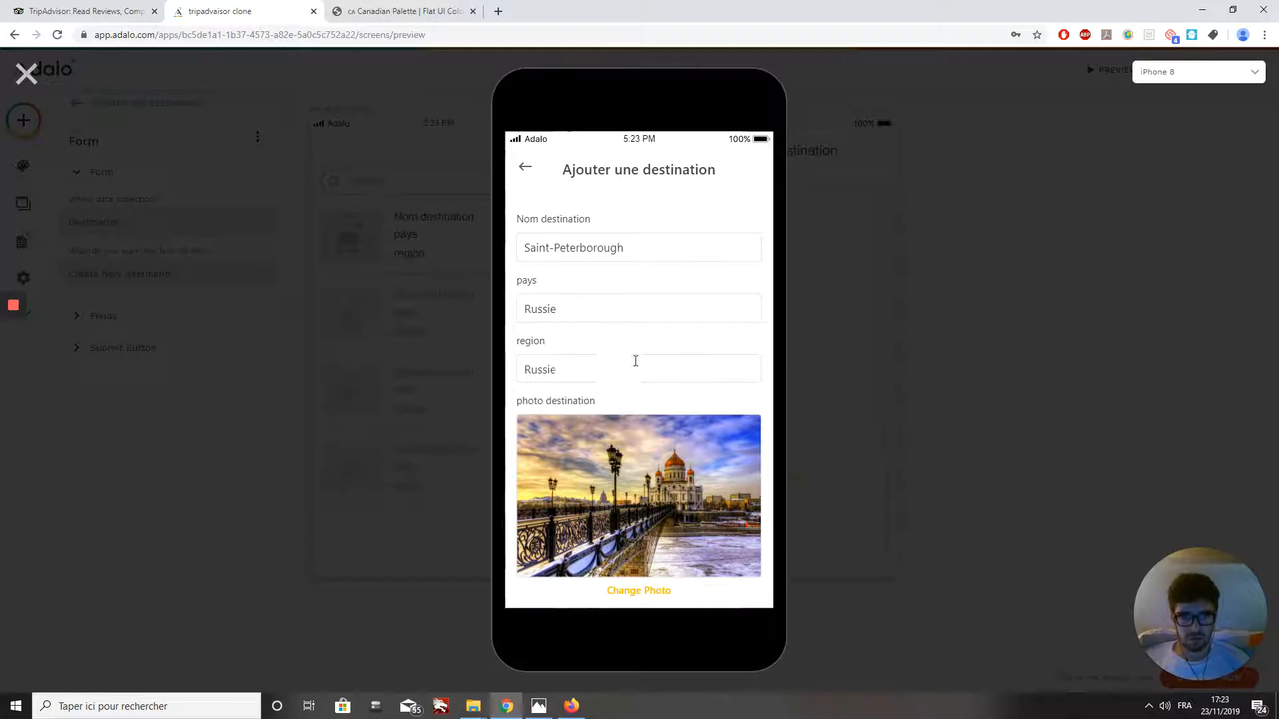
Fill in the destination's address, correct its misspelled first word and submit the form to create the destination
scroll(634, 359, "down", 2)
left_click(550, 515)
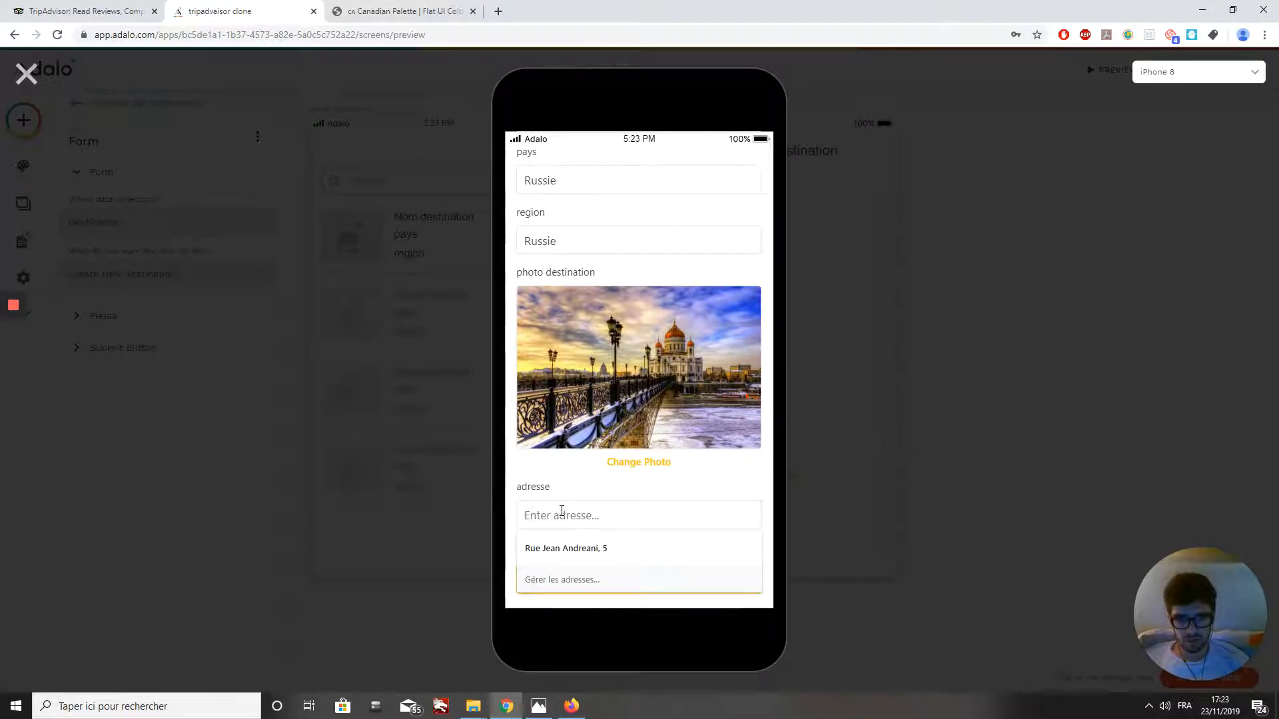
type("Avenur d")
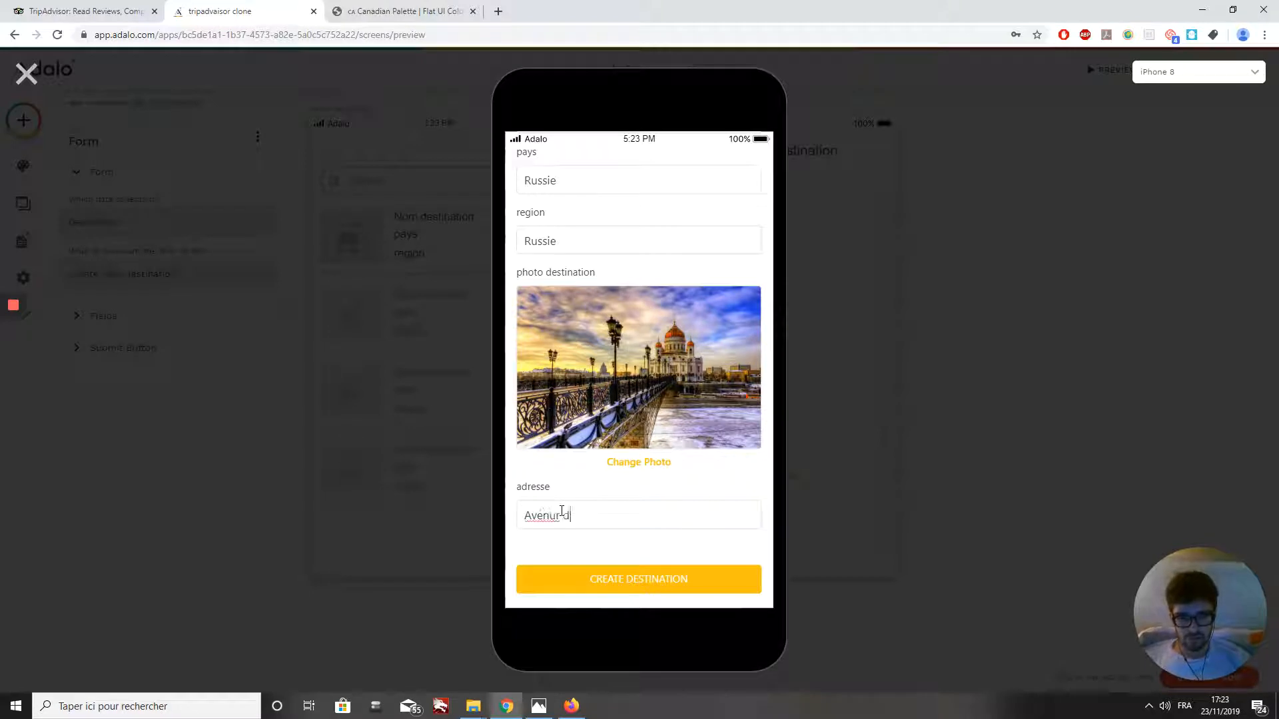
type("u Kremlin")
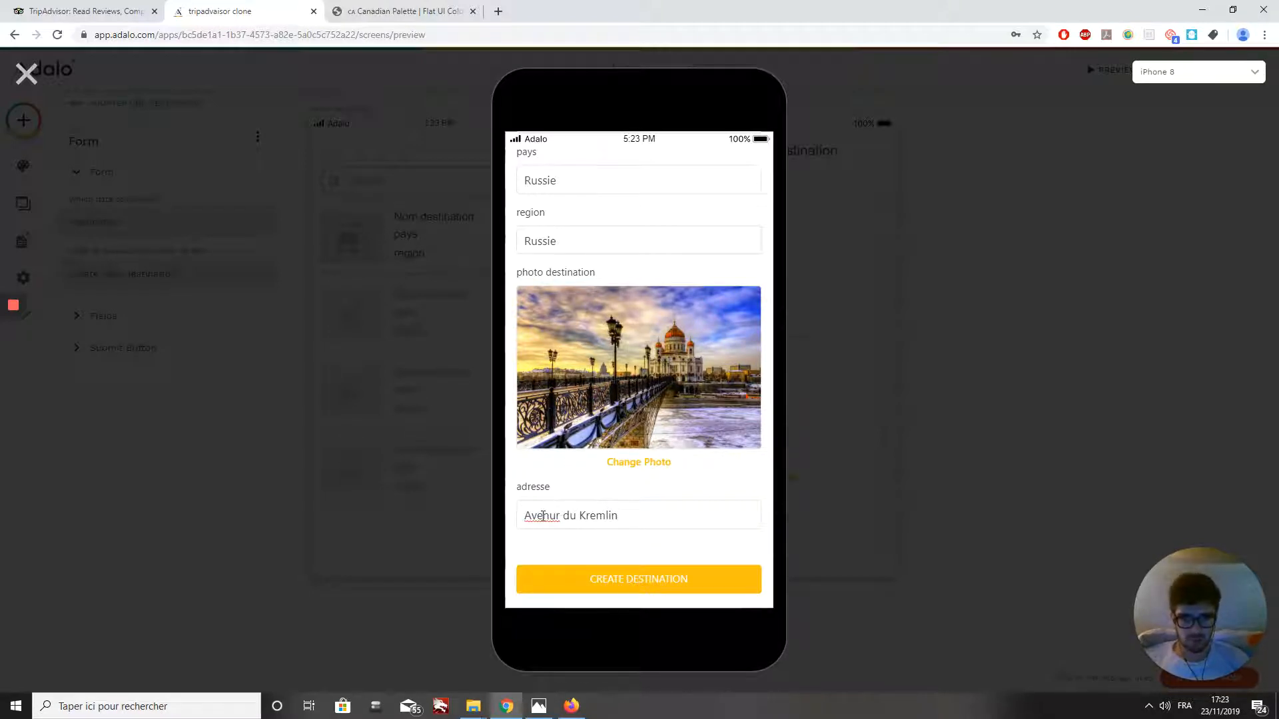
type("e")
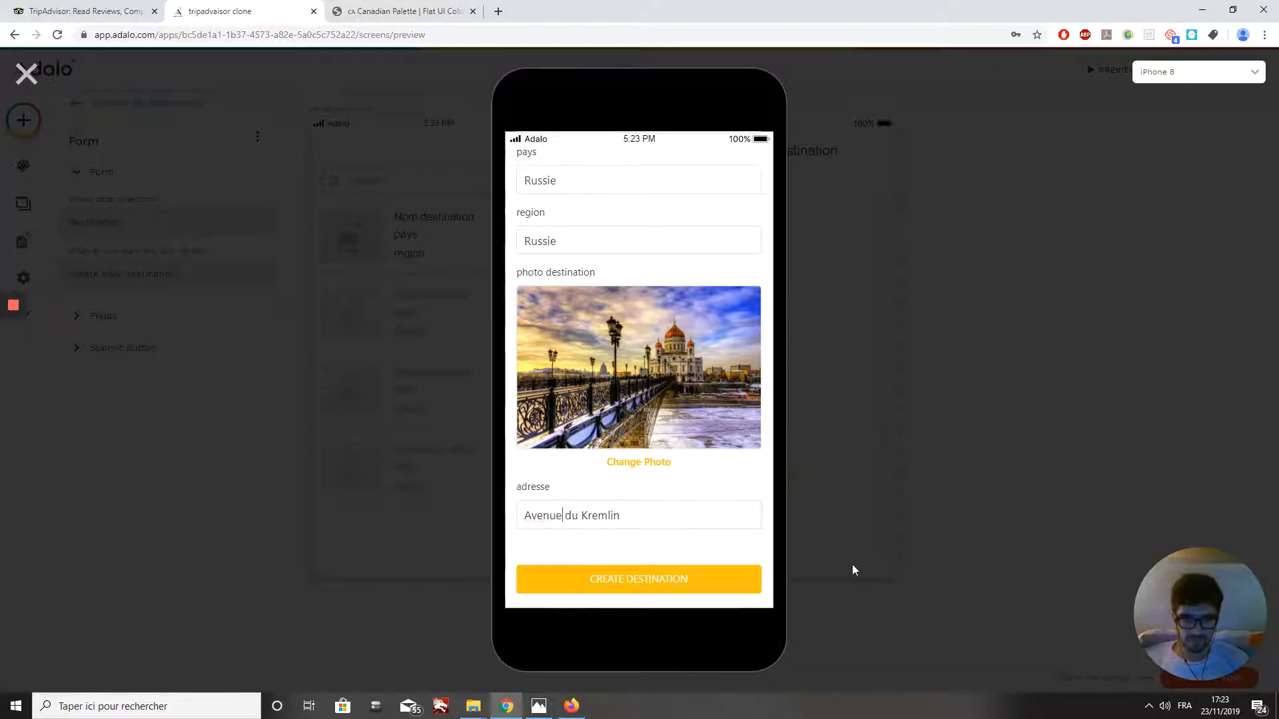
left_click(677, 586)
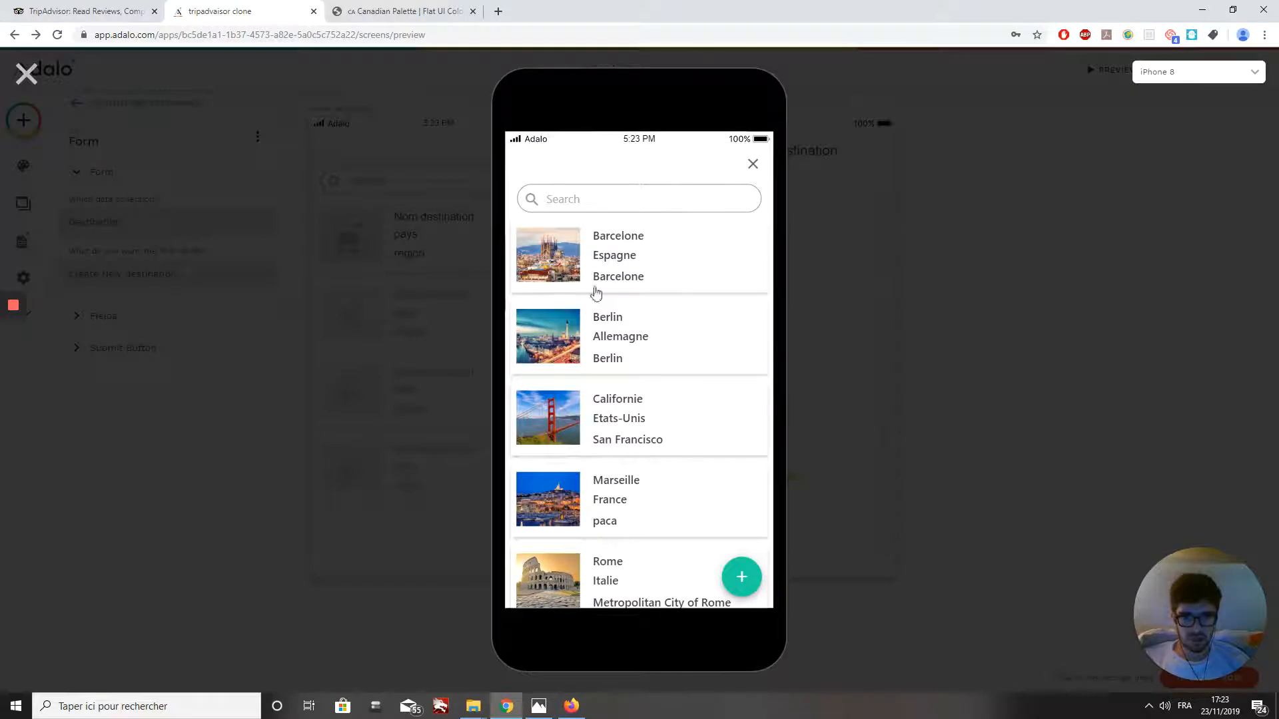
Look through the destination list for the newly added Russian destination and close the preview
scroll(616, 373, "down", 3)
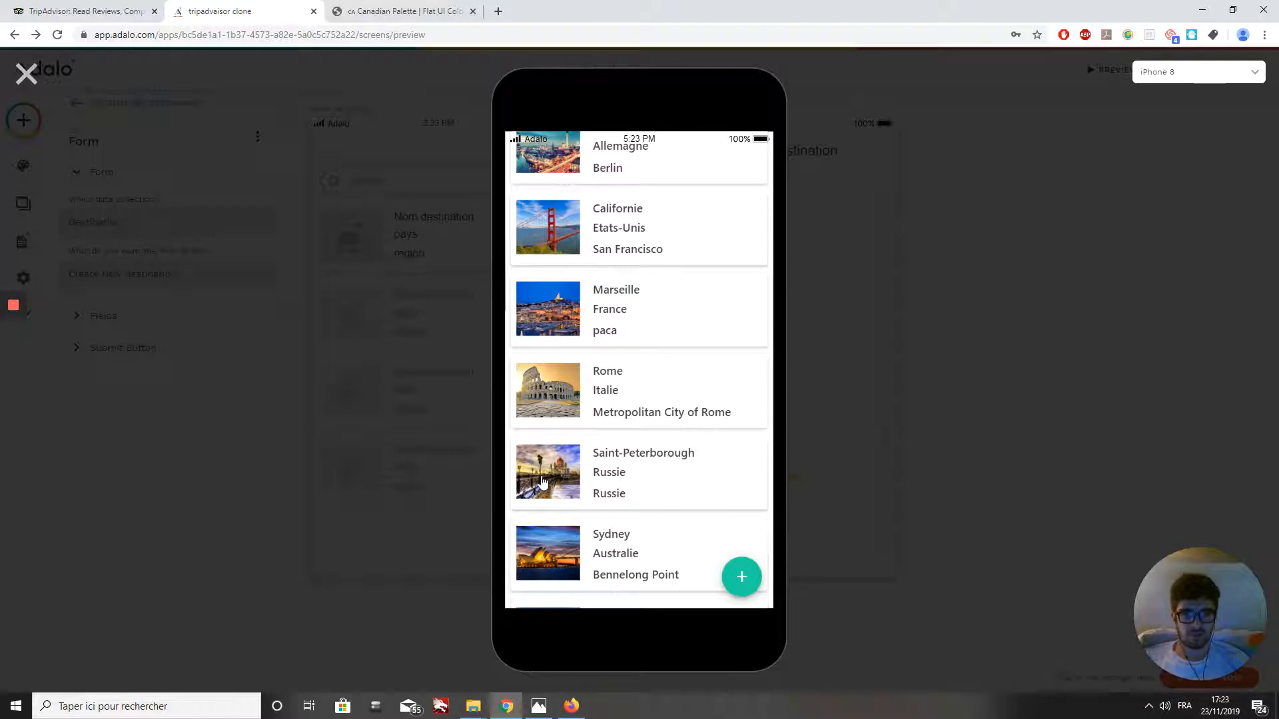
scroll(625, 513, "down", 1)
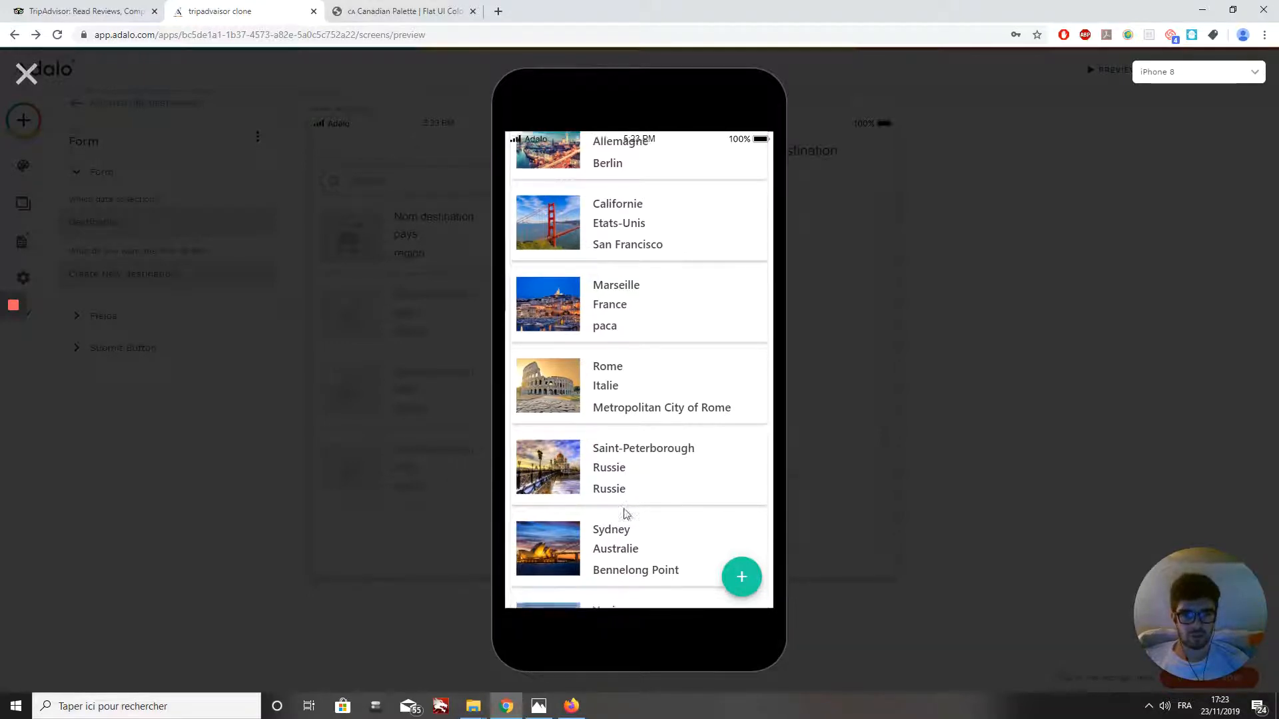
scroll(629, 520, "down", 2)
scroll(632, 480, "up", 5)
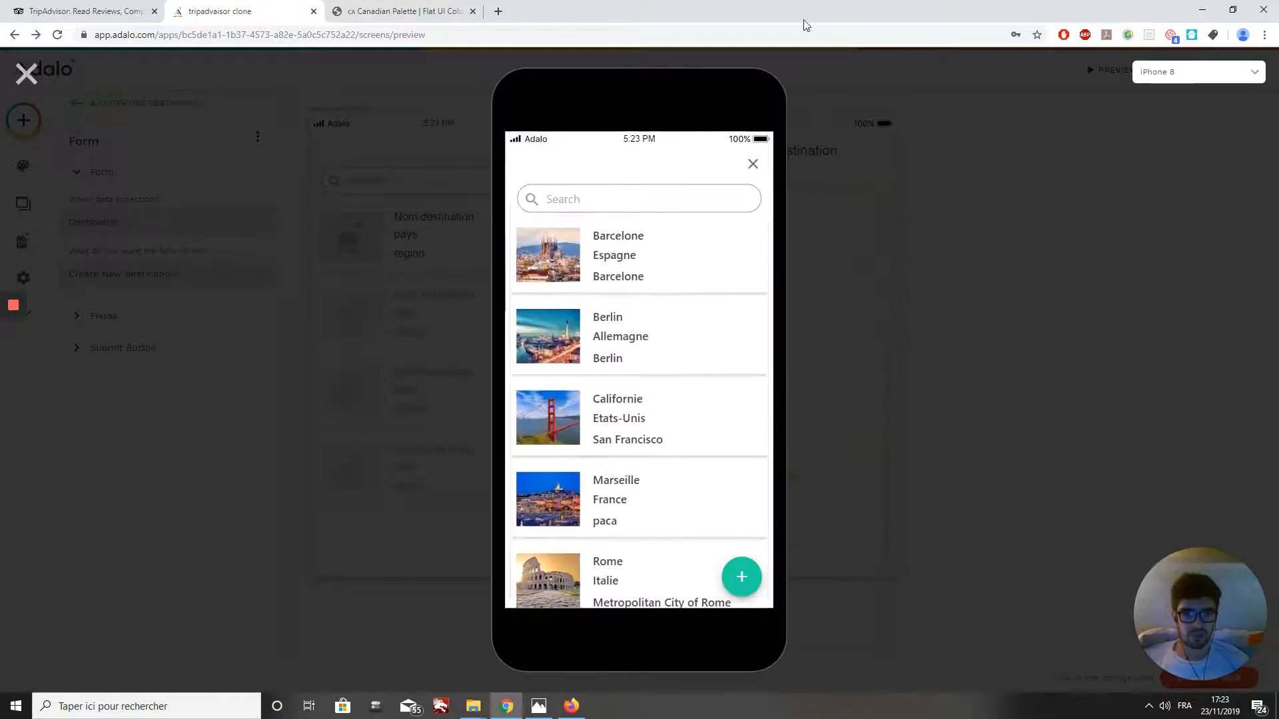
left_click(27, 73)
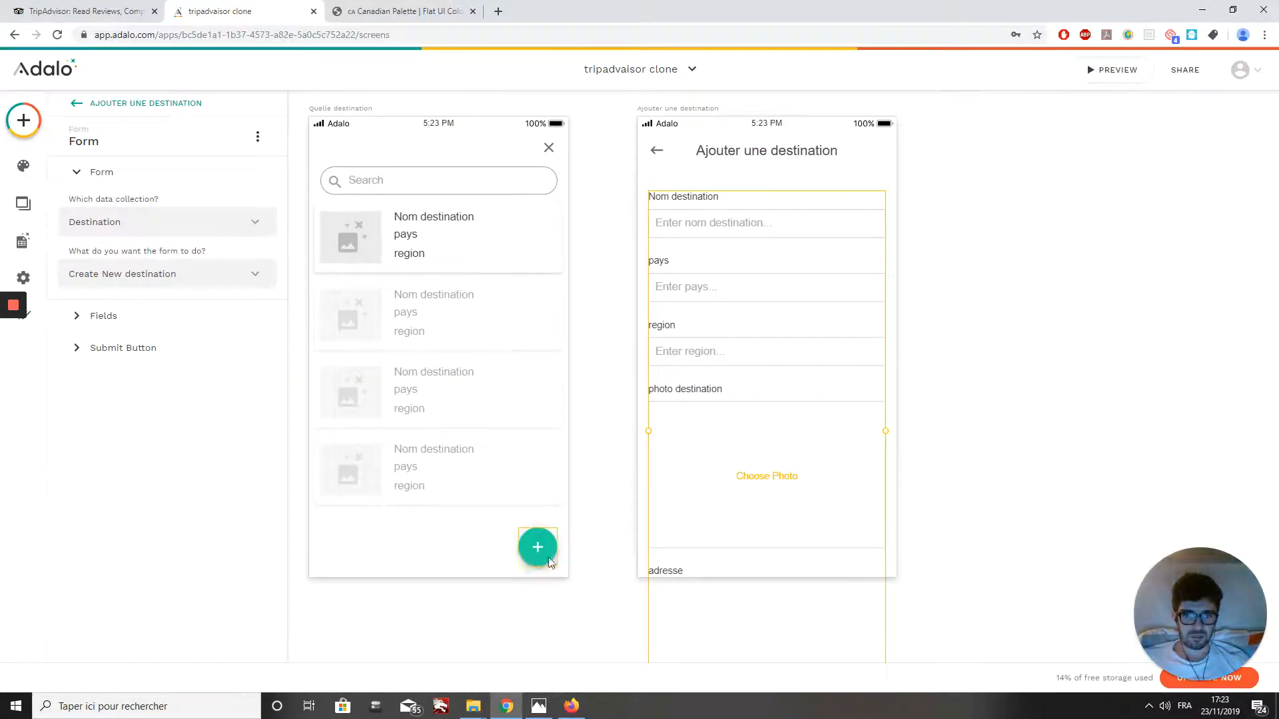
Extend the destination list on the Quelle destination screen down to the screen's lower edge
left_click(438, 505)
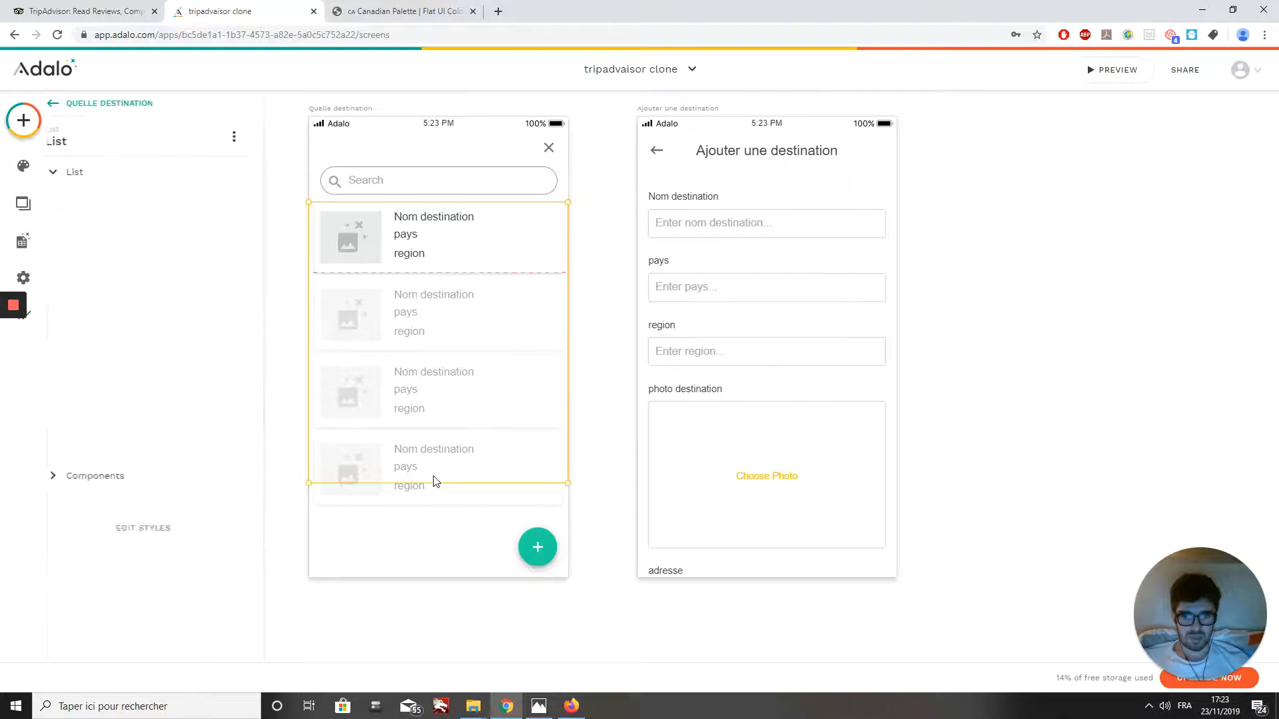
left_click_drag(440, 548, 442, 577)
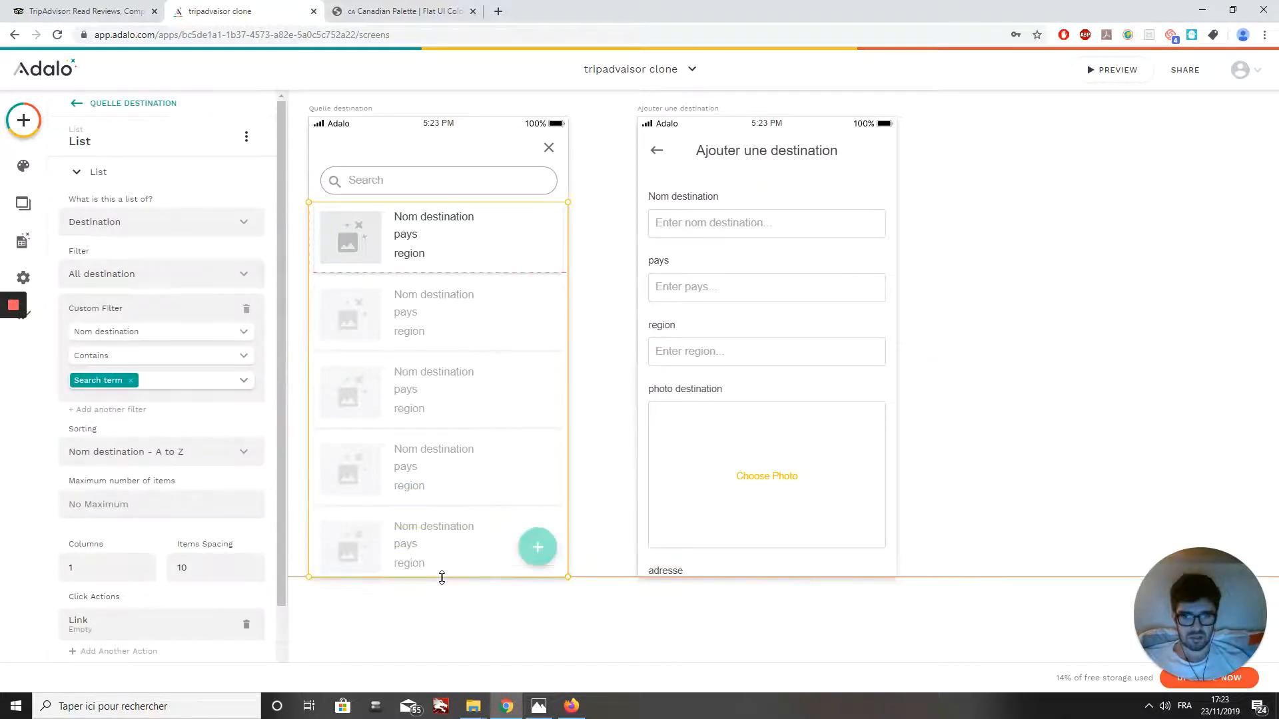
left_click(1008, 353)
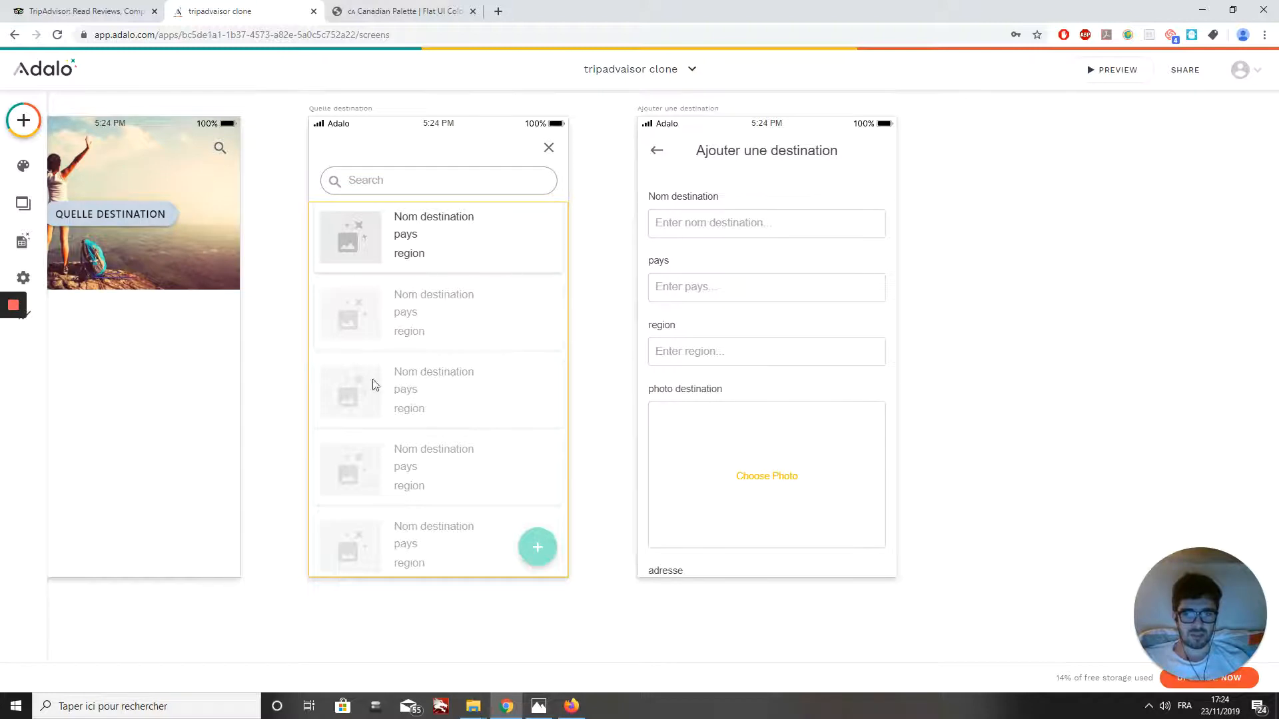
Remove the empty Link click action from the destination list on the Quelle destination screen
left_click(411, 314)
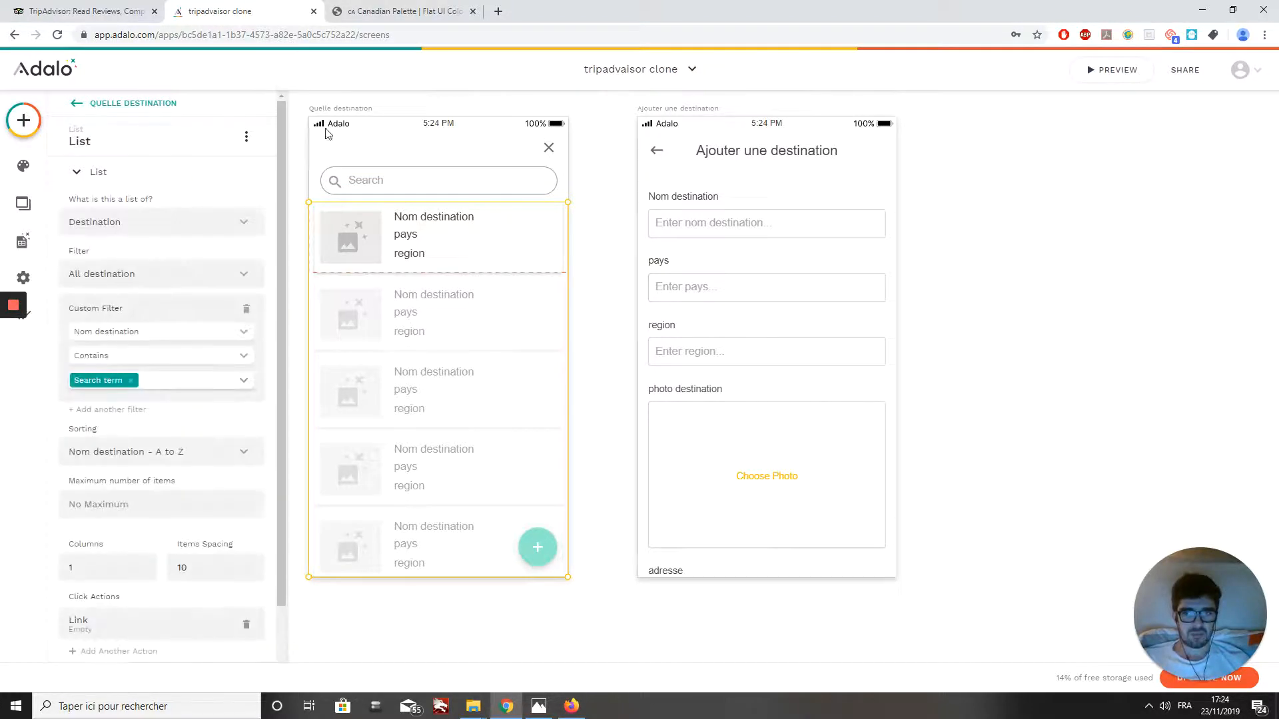
scroll(123, 623, "down", 2)
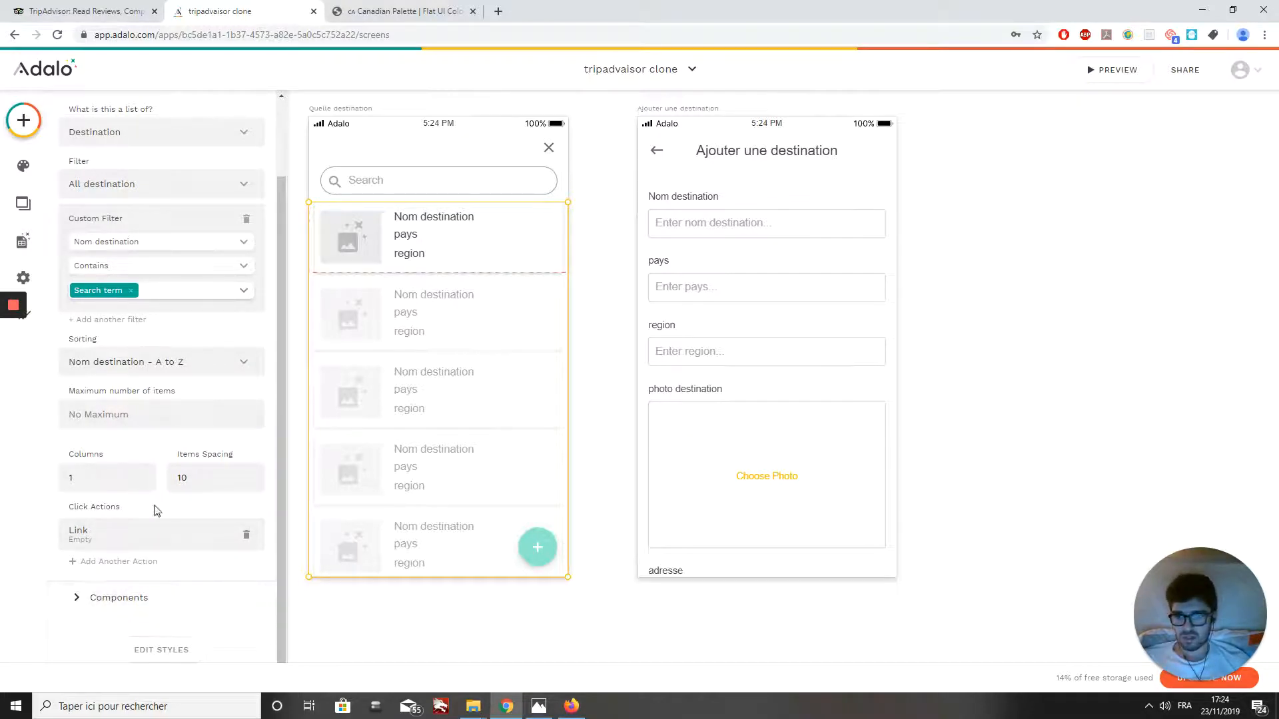
left_click(245, 537)
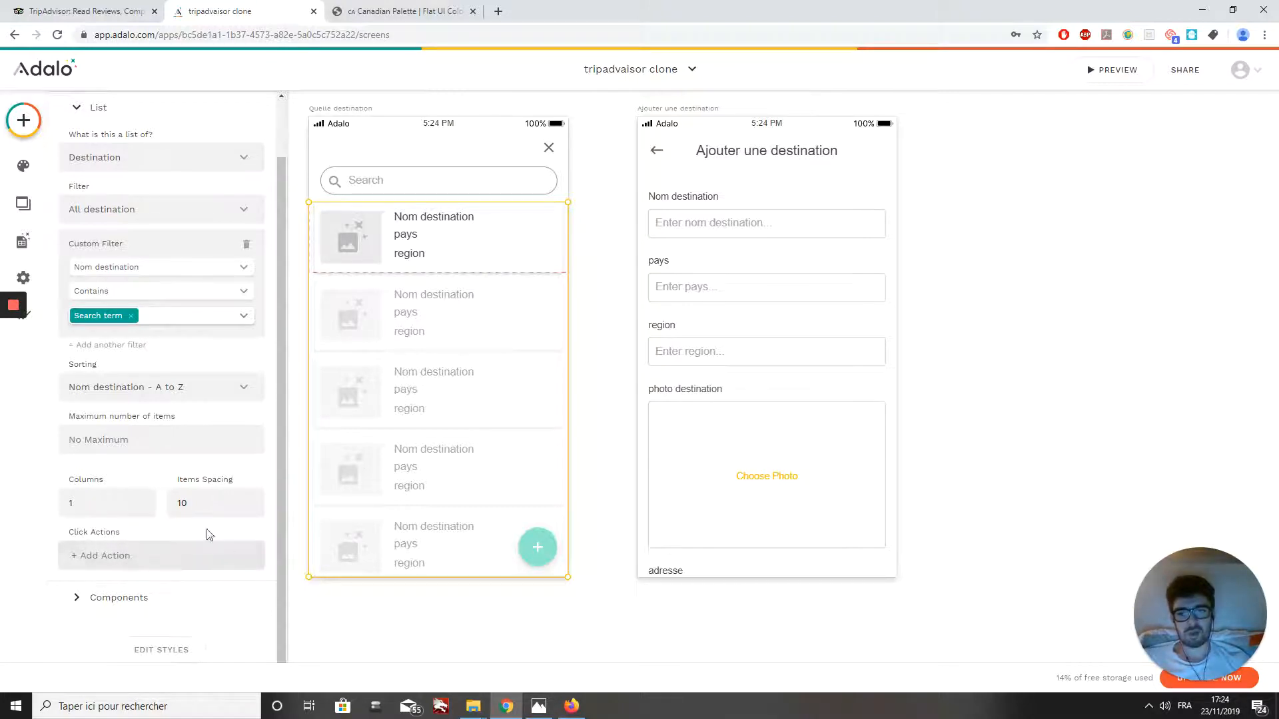
Link the destination list on the Quelle destination screen to a new screen based on the Info with Sub-List template
left_click(127, 561)
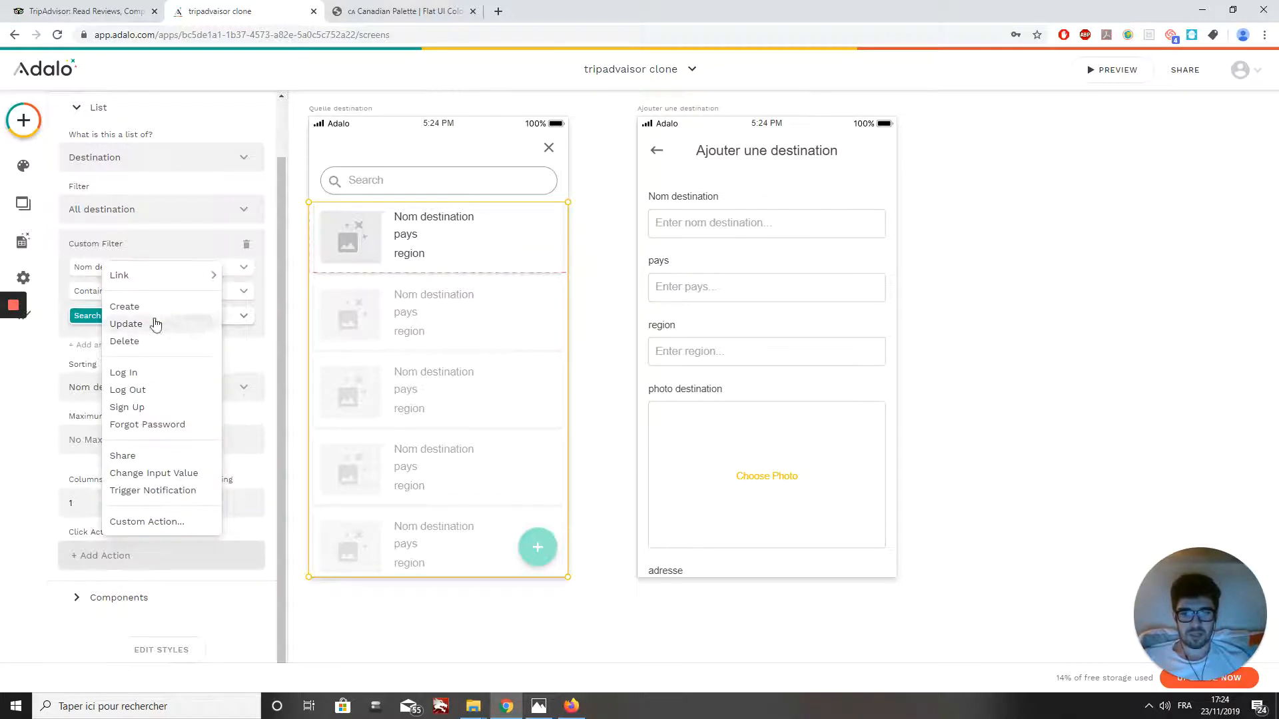
mouse_move(144, 281)
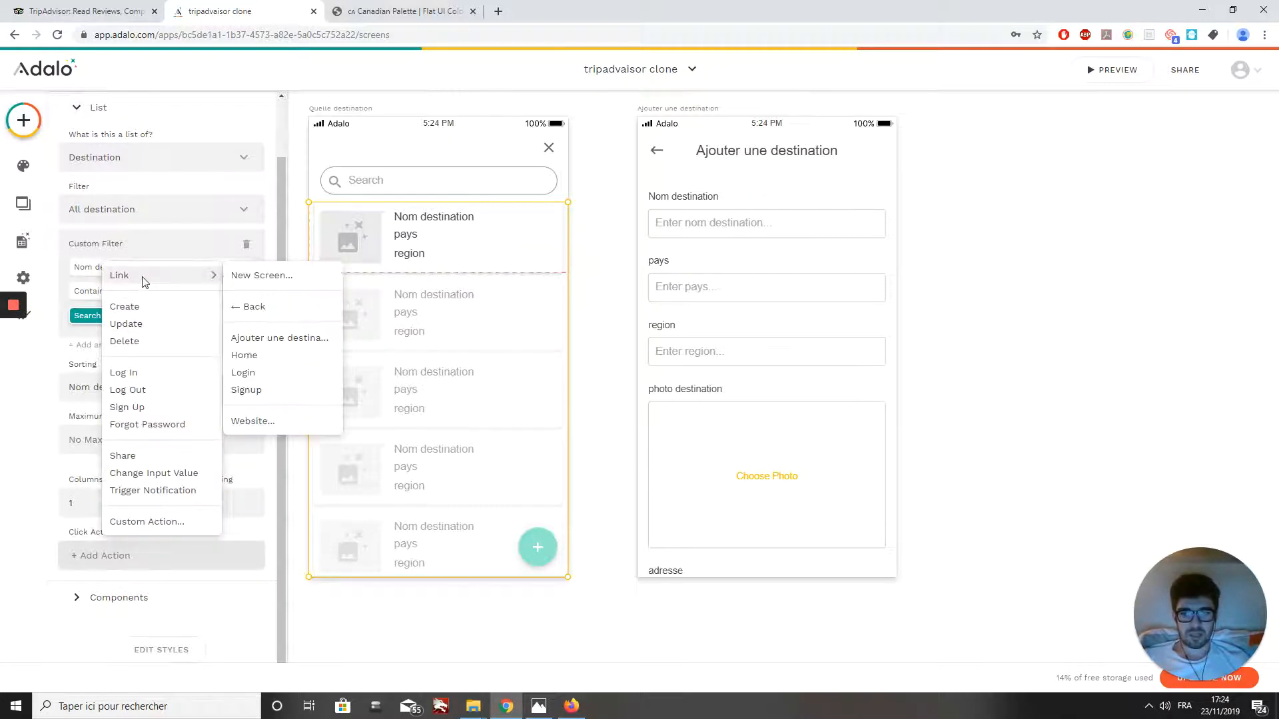
left_click(308, 277)
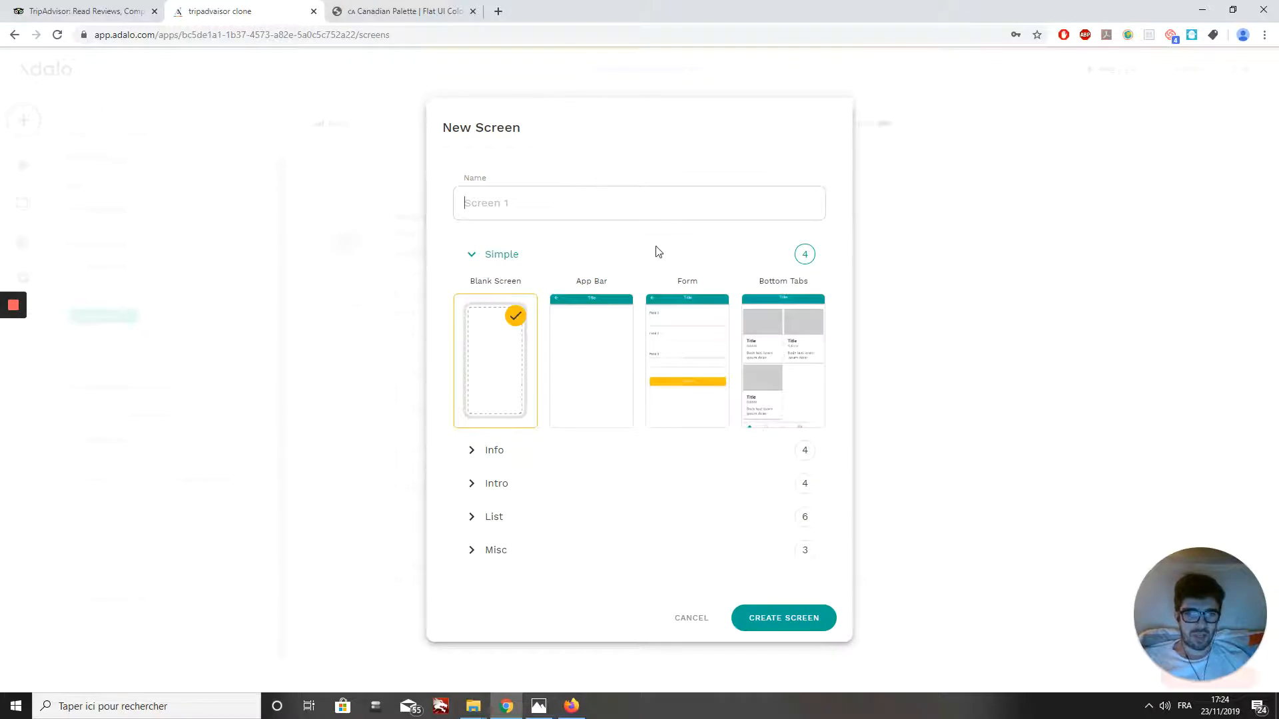
left_click(494, 450)
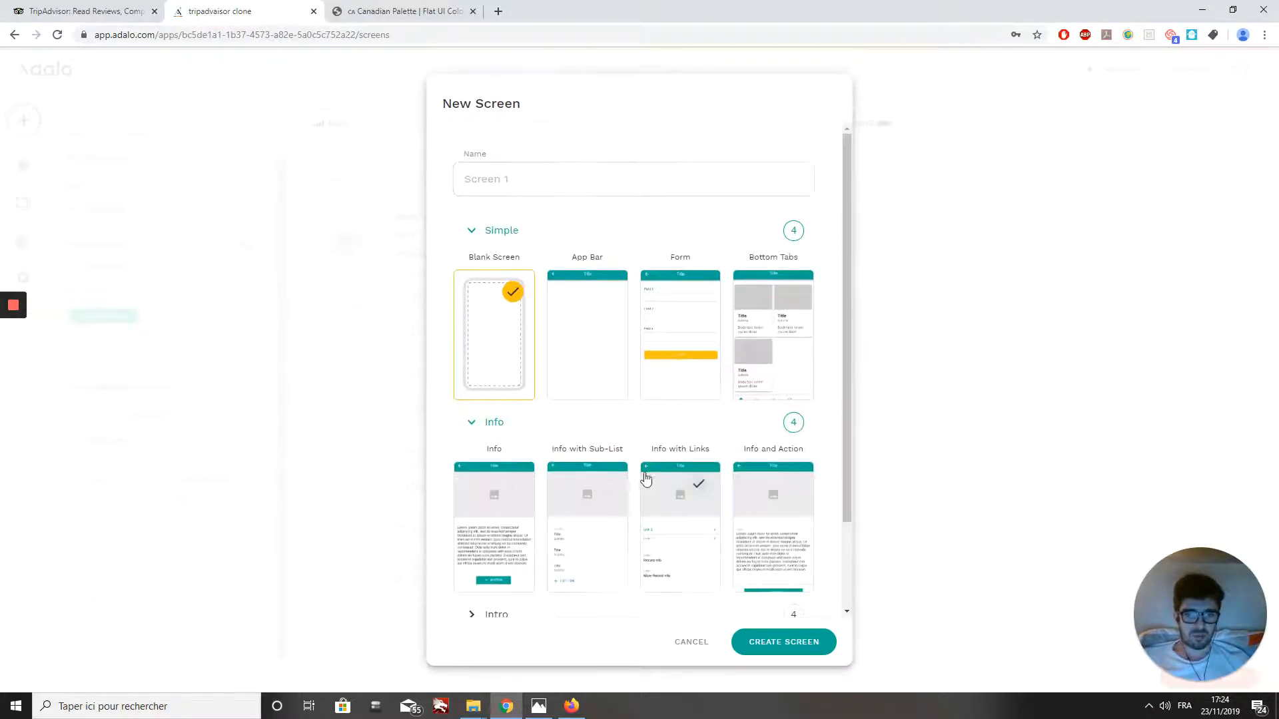
scroll(649, 500, "down", 1)
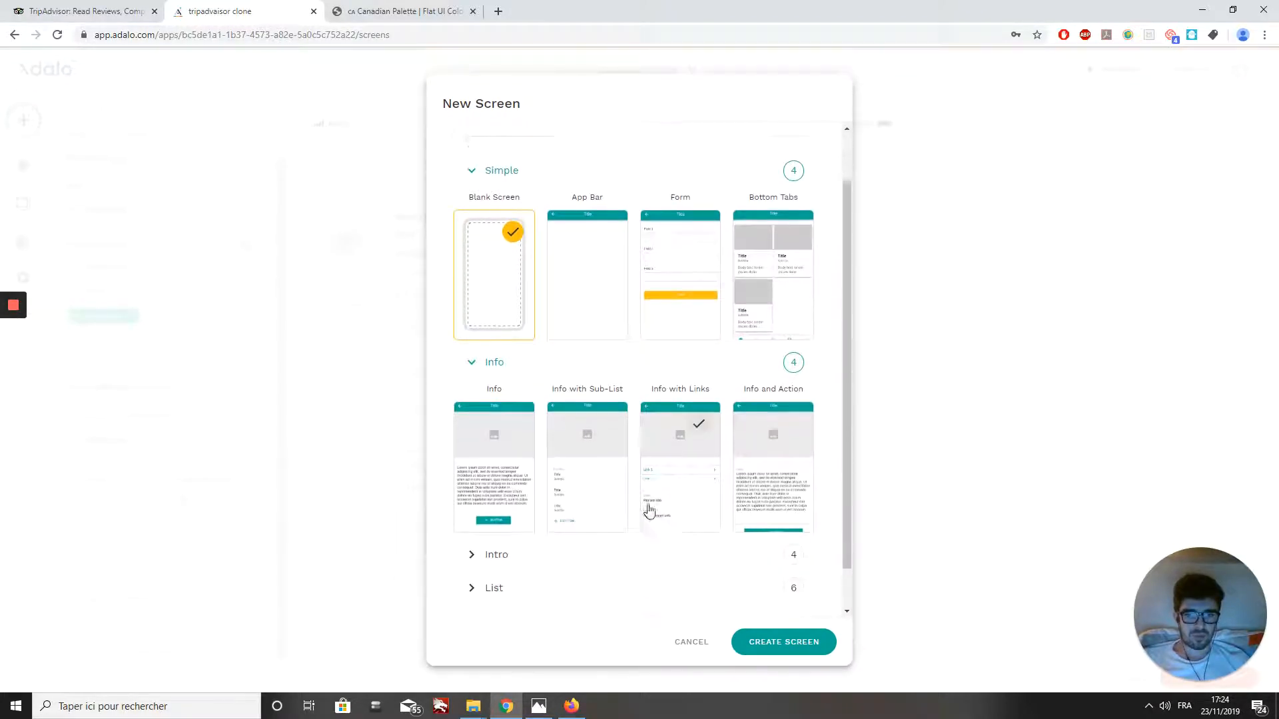
left_click(614, 447)
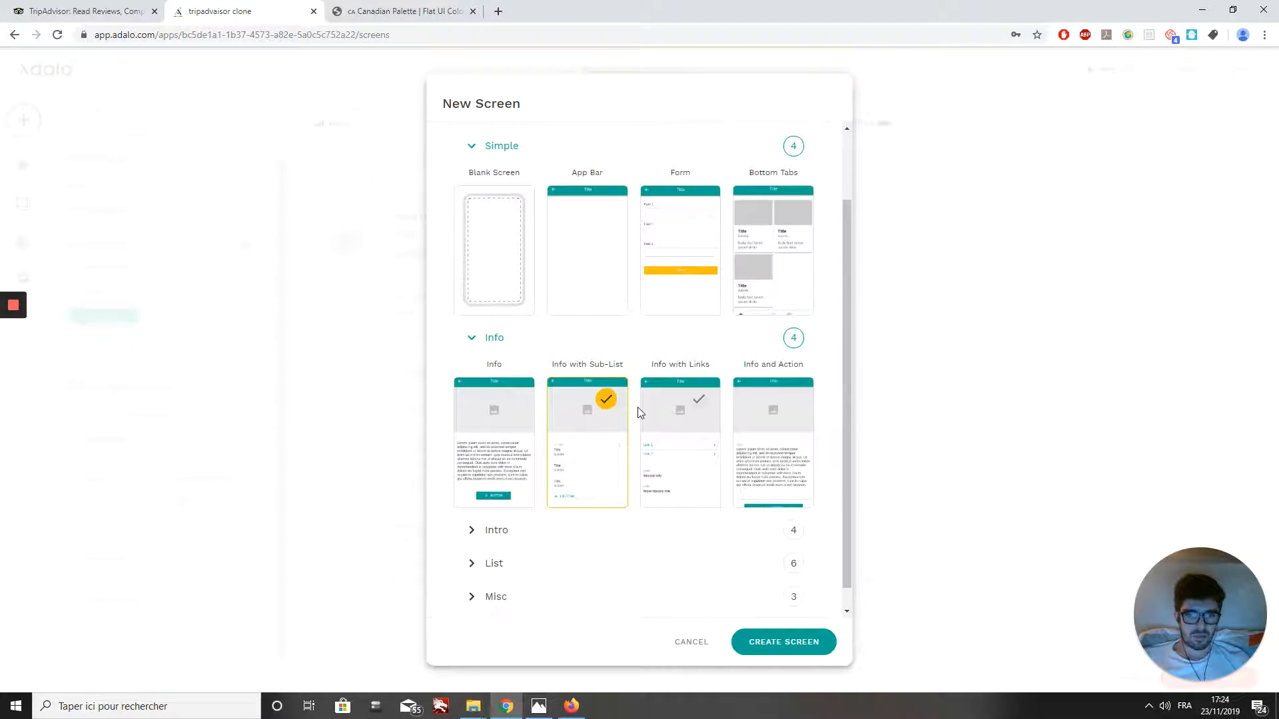
left_click(784, 642)
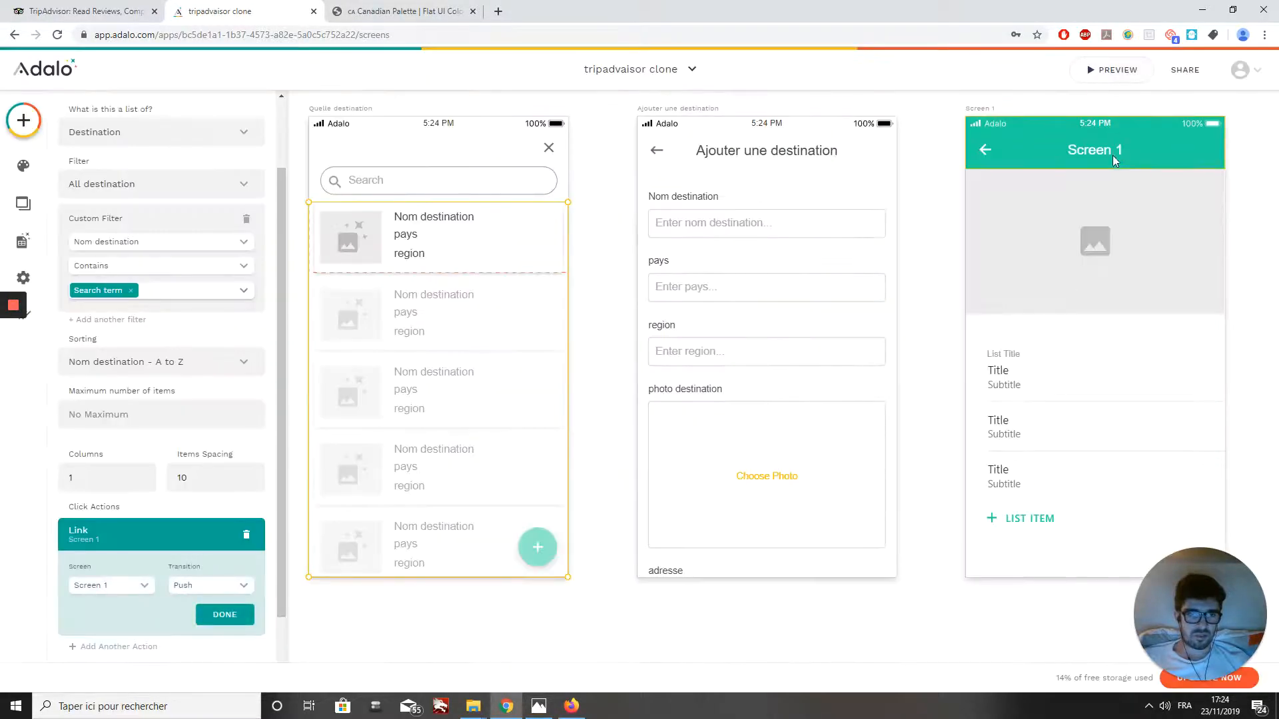
Set the status bar of Screen 1 to Black Text
left_click(984, 111)
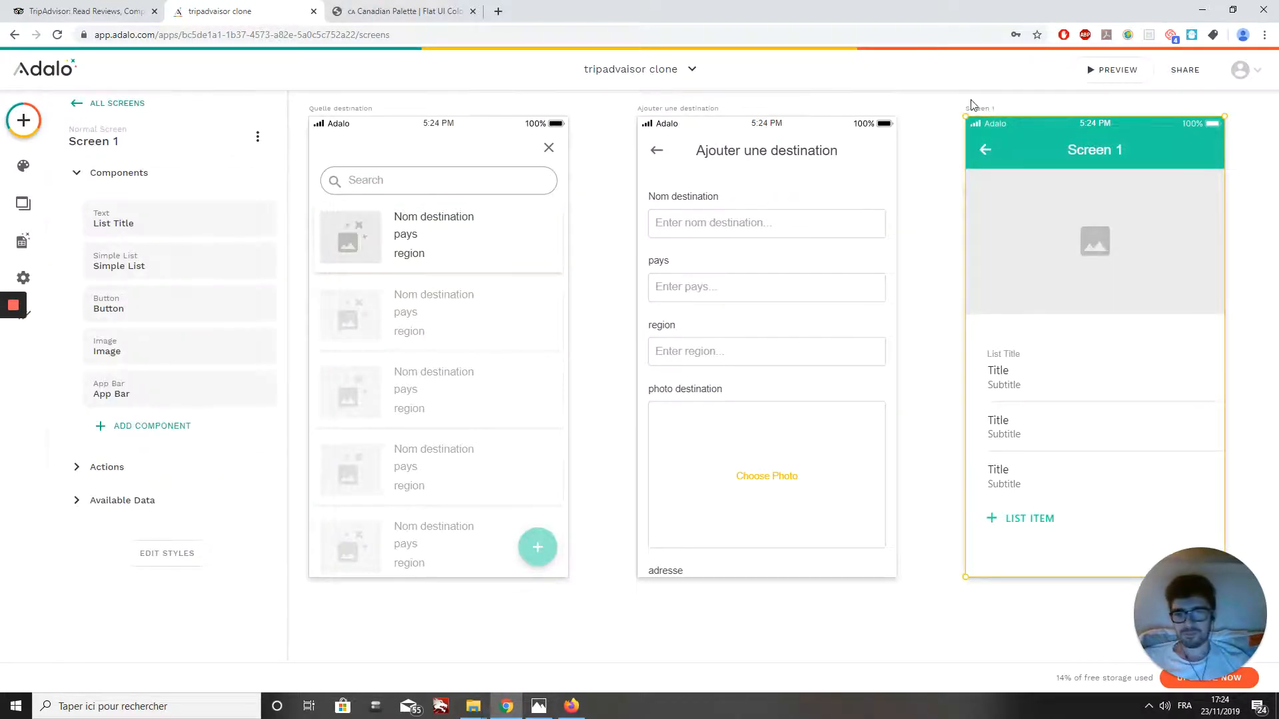
left_click(175, 561)
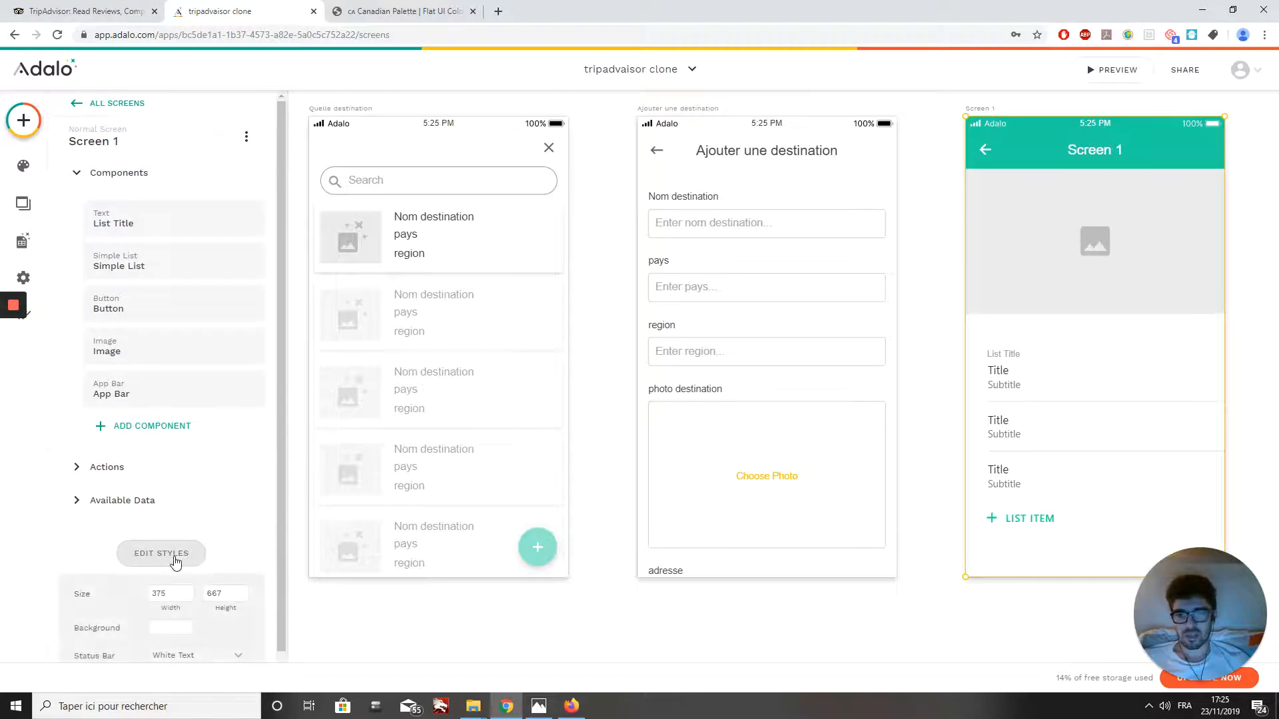
scroll(174, 561, "down", 1)
left_click(194, 624)
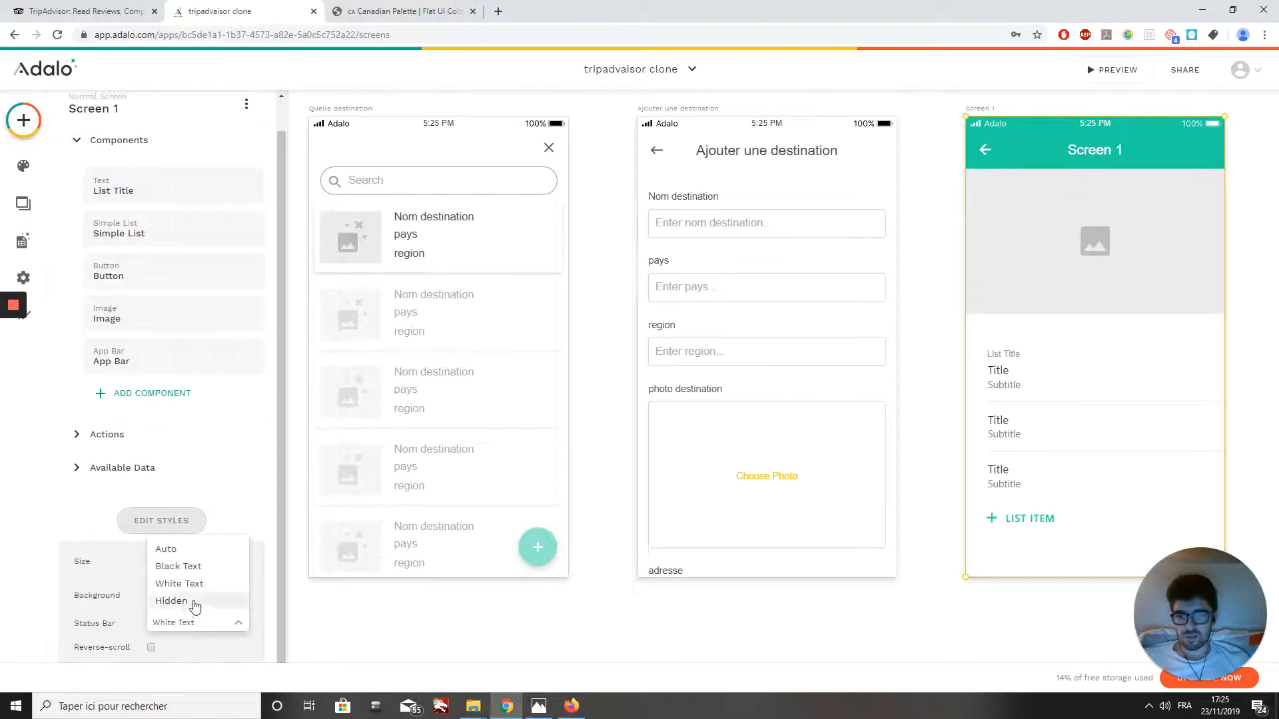
left_click(190, 567)
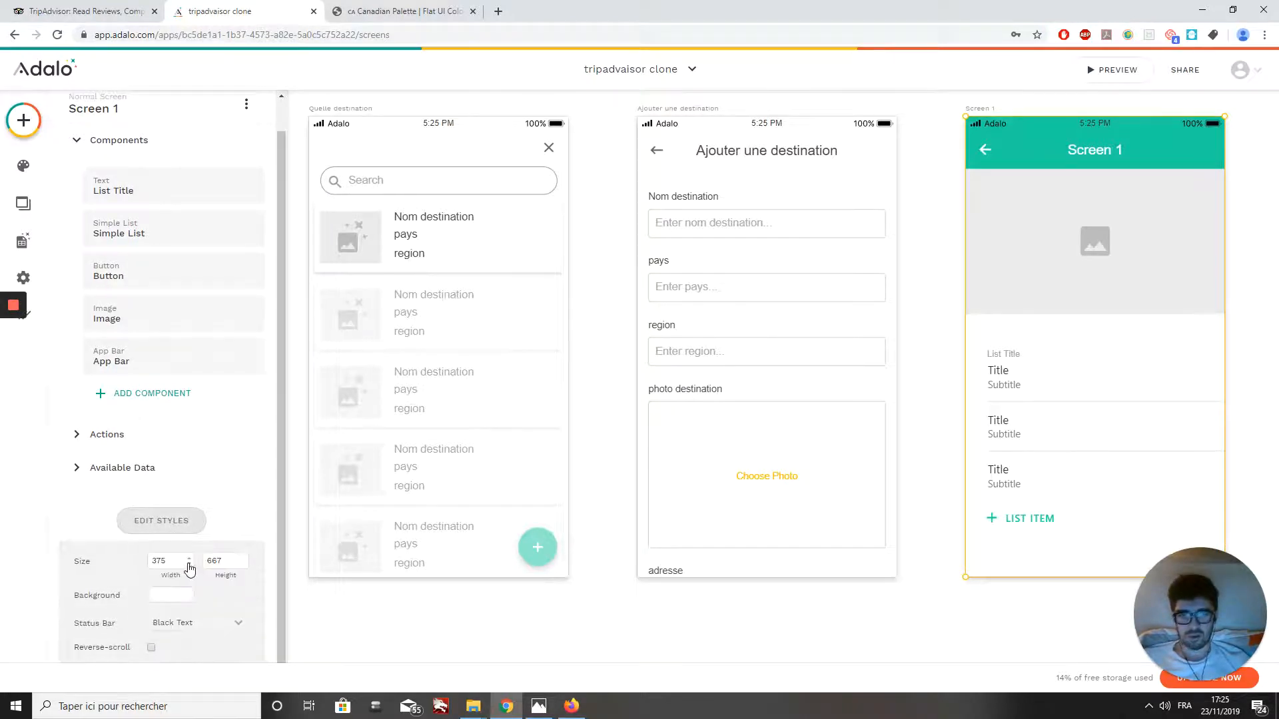
Delete the app bar from Screen 1, then move the image to the screen's upper edge and stretch it slightly taller
left_click(1009, 150)
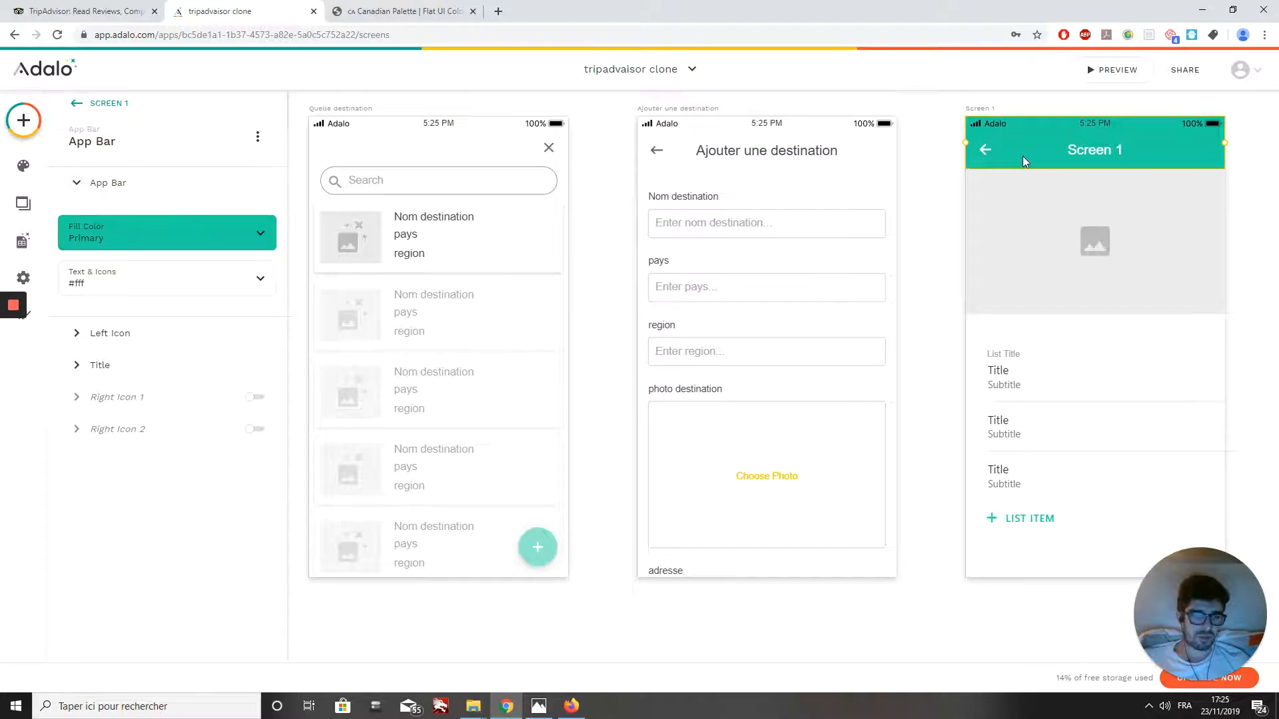
key("Delete")
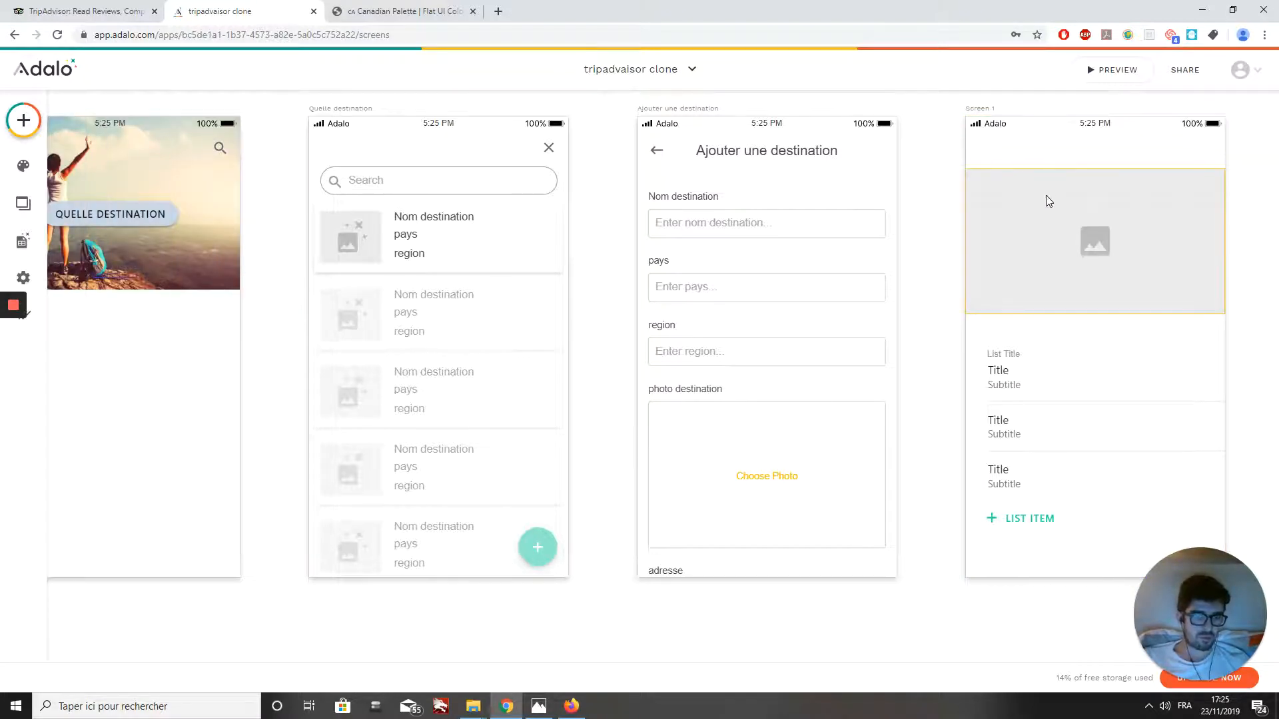
left_click_drag(1046, 200, 1043, 145)
left_click_drag(1059, 261, 1059, 288)
Delete the simple list, its List Title text and the List Item button from Screen 1
left_click(1025, 368)
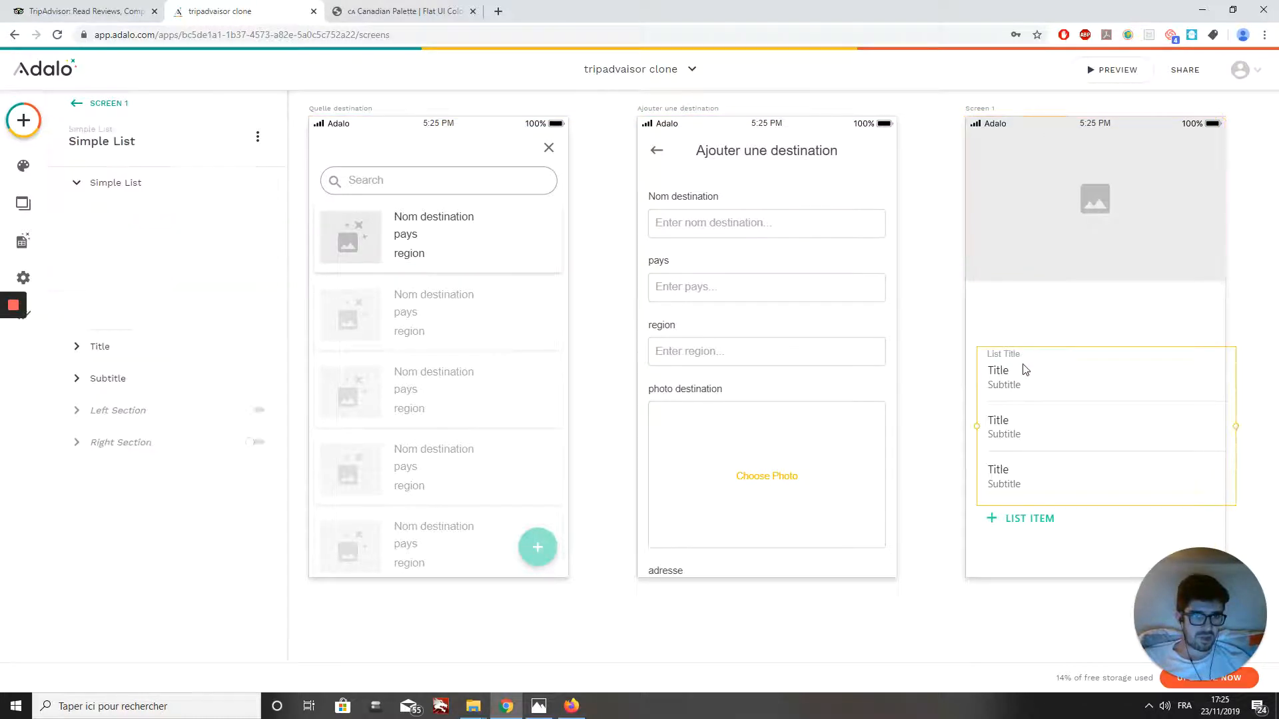
key("Delete")
left_click(991, 360)
key("Delete")
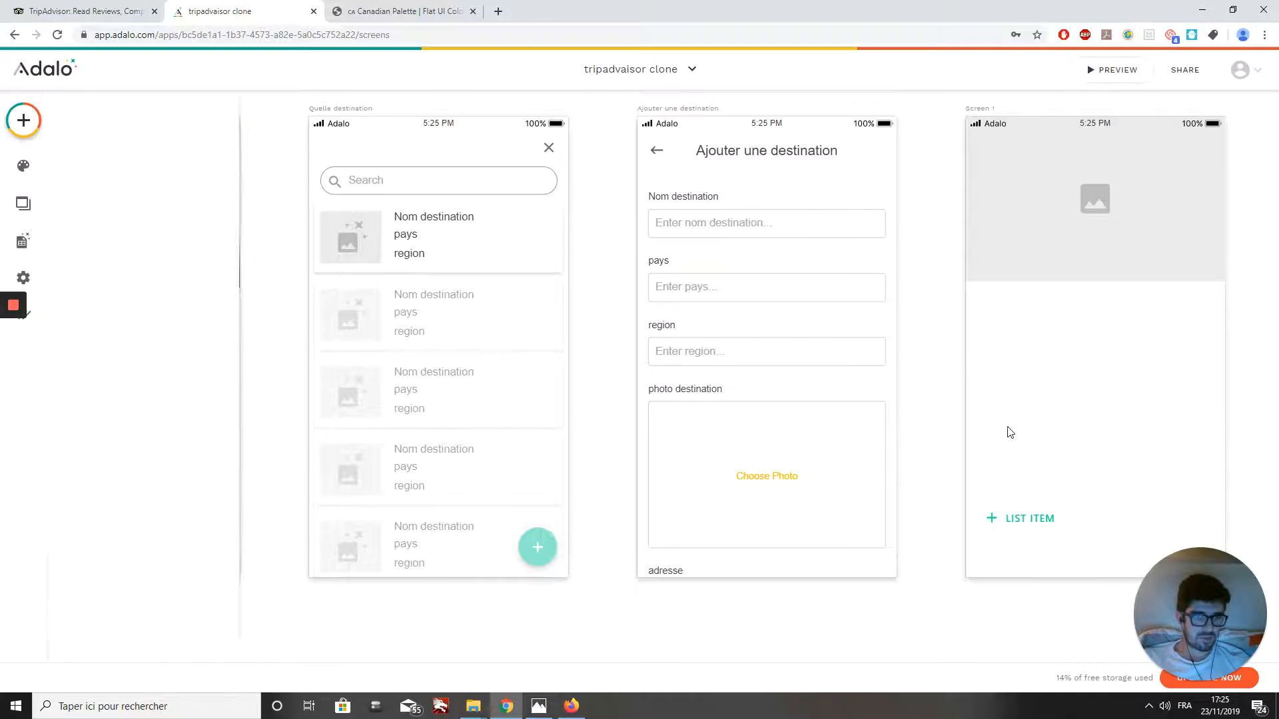
left_click(1019, 521)
key("Delete")
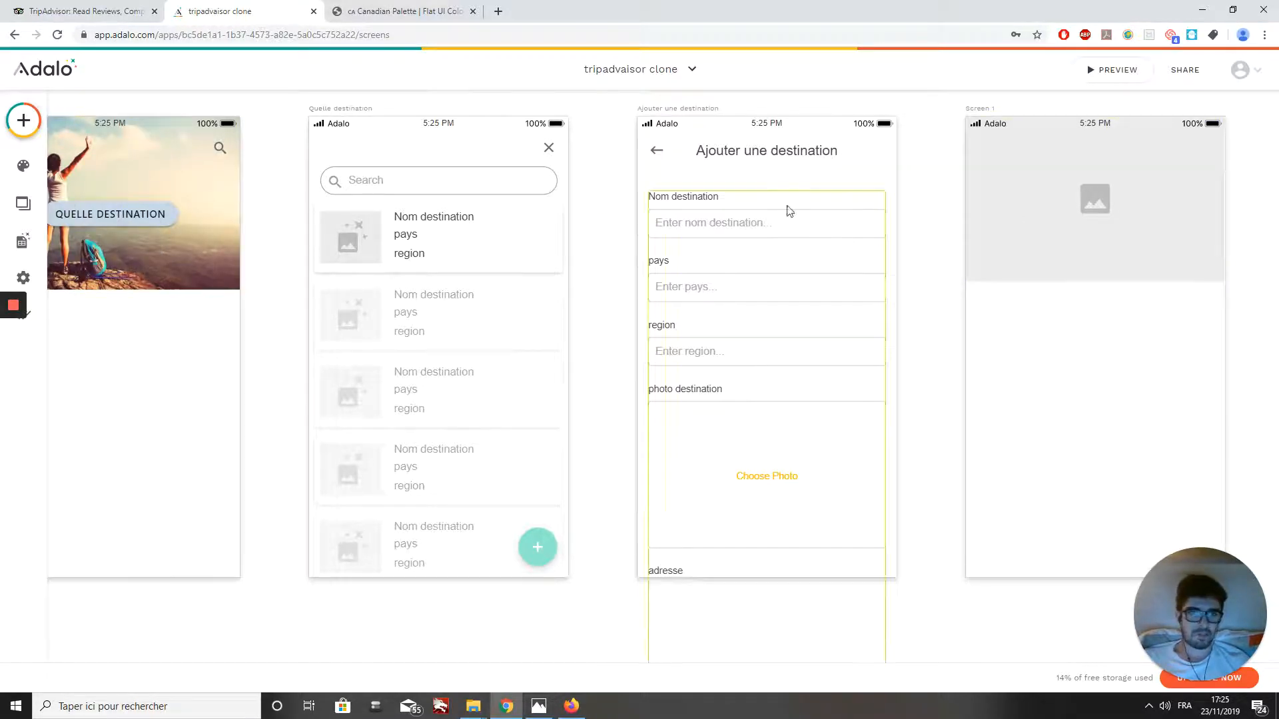
Add an icon over the upper-left corner of Screen 1's image and change it to the keyboard_backspace arrow
left_click(20, 123)
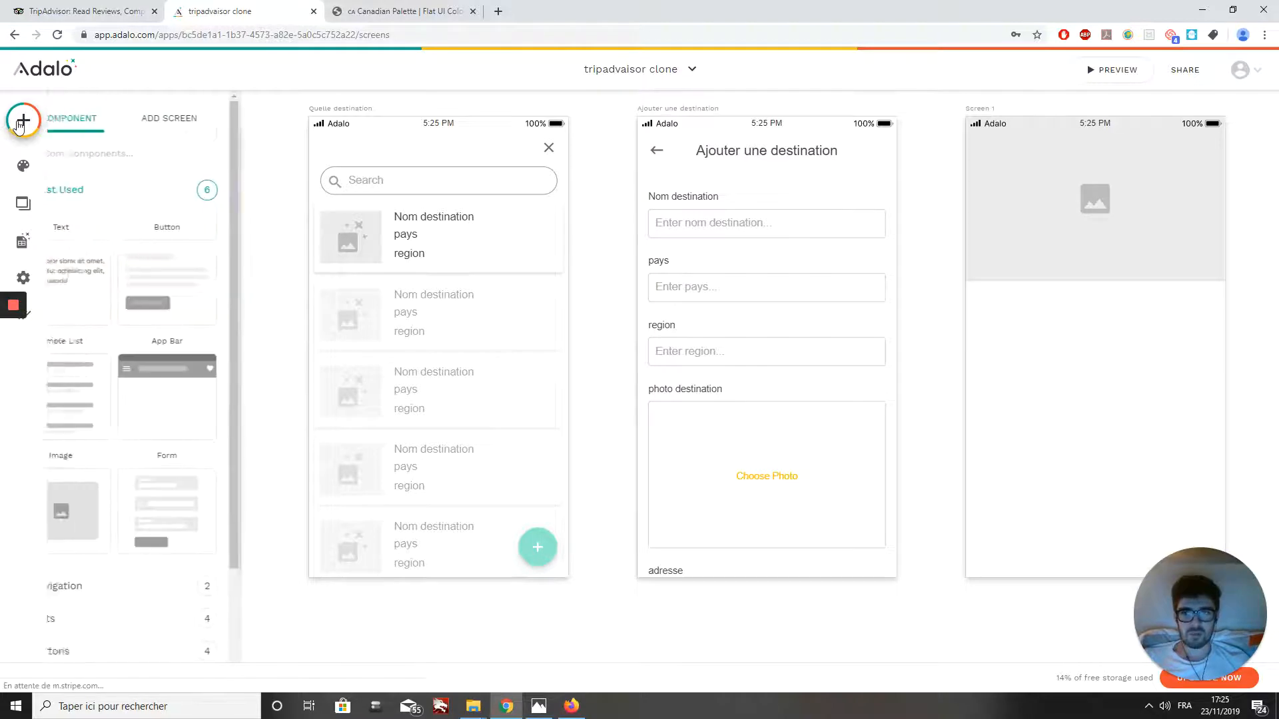
scroll(128, 619, "down", 2)
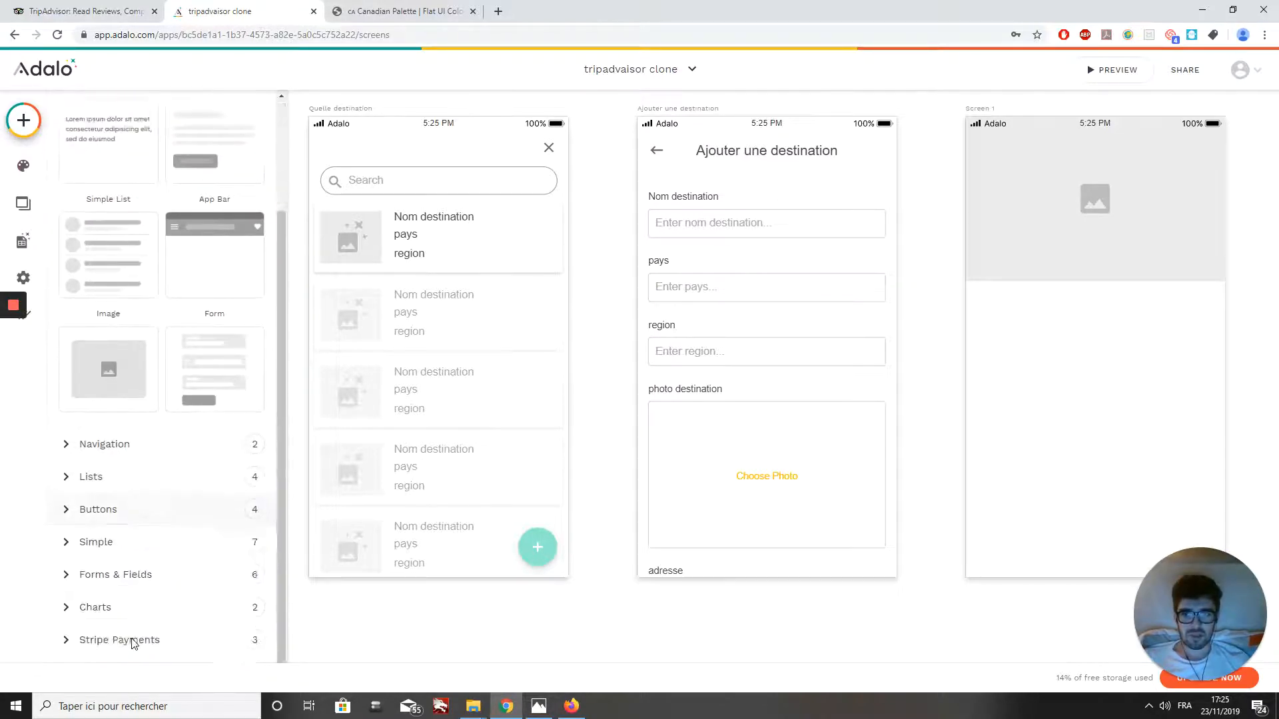
left_click(117, 508)
scroll(120, 566, "down", 2)
left_click_drag(123, 609, 983, 147)
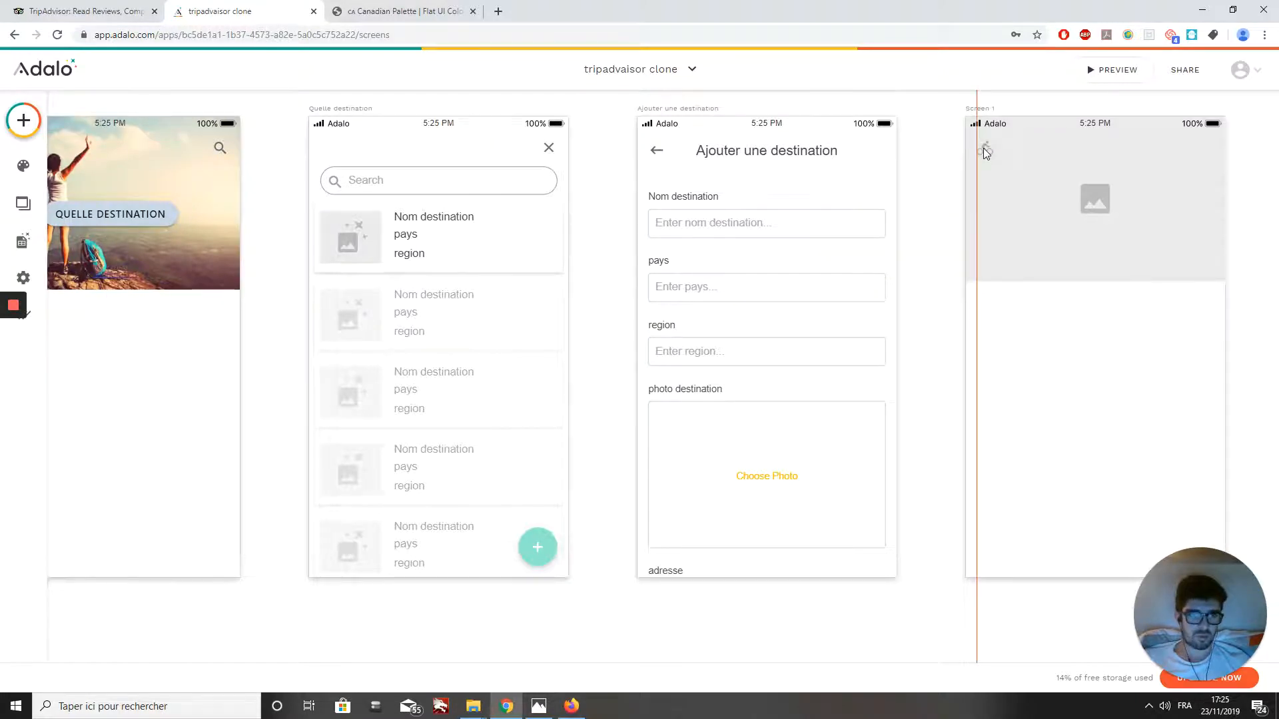
left_click(158, 200)
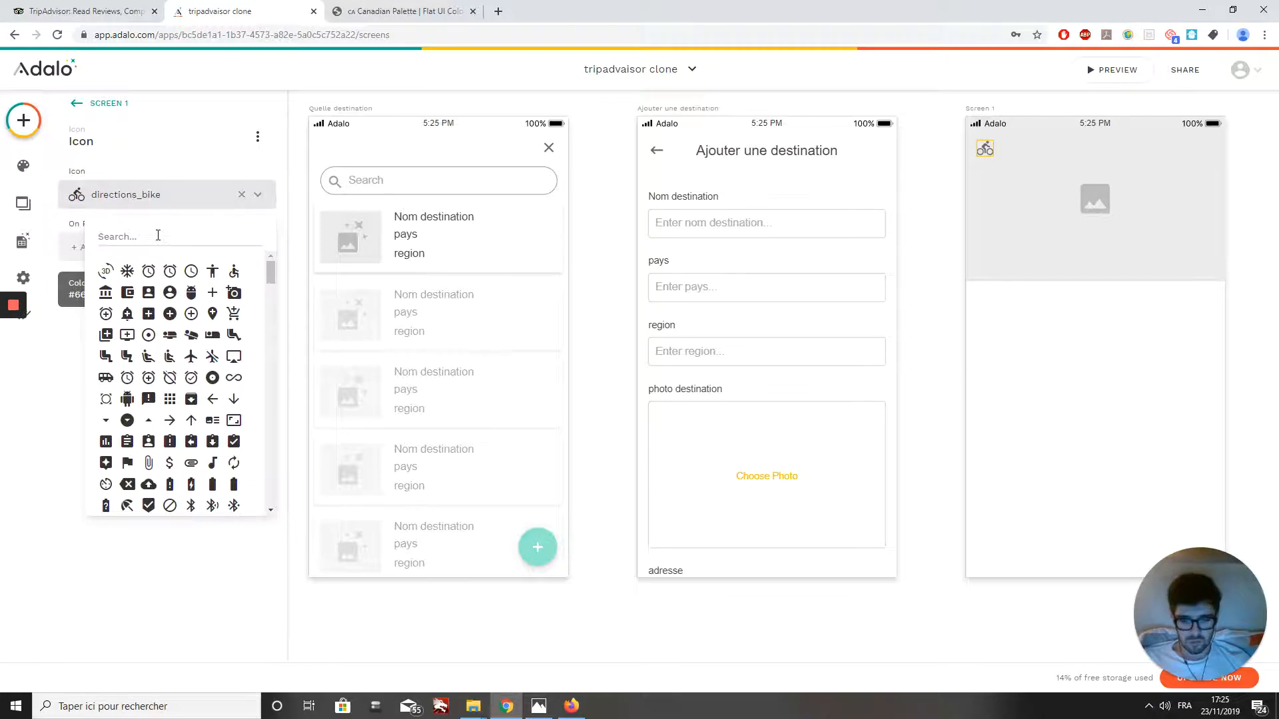
type("back")
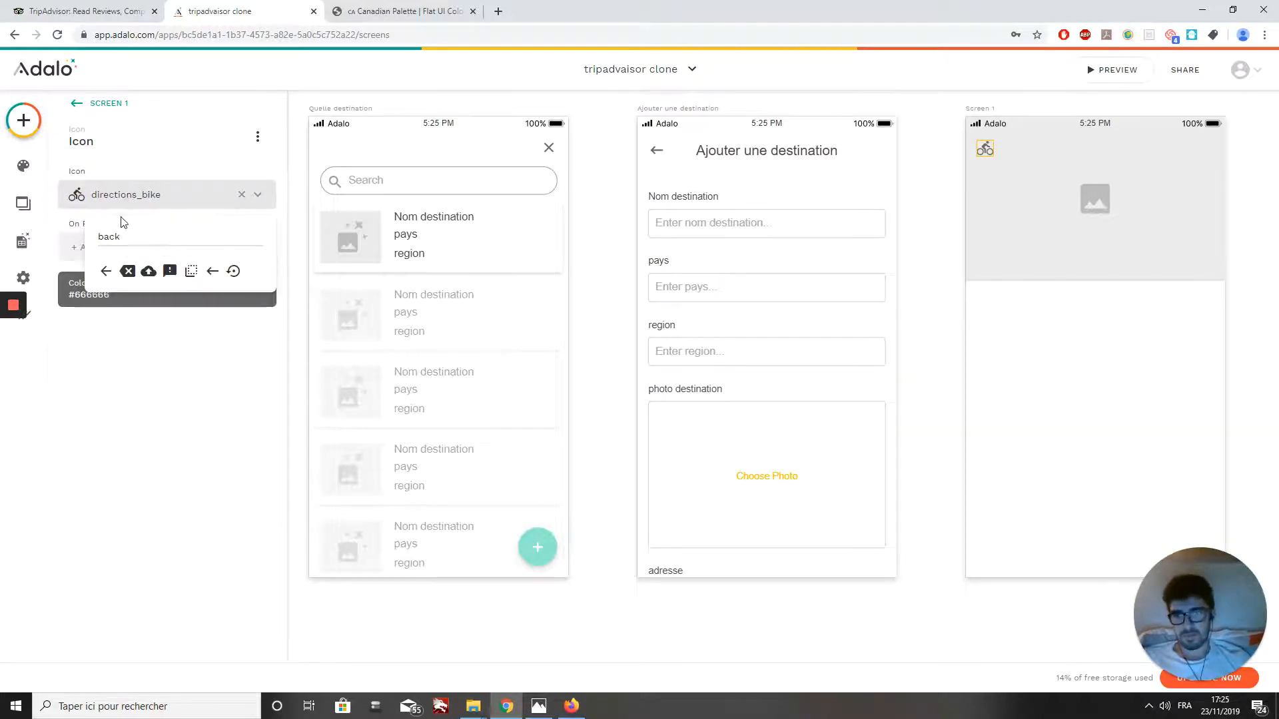
left_click(212, 271)
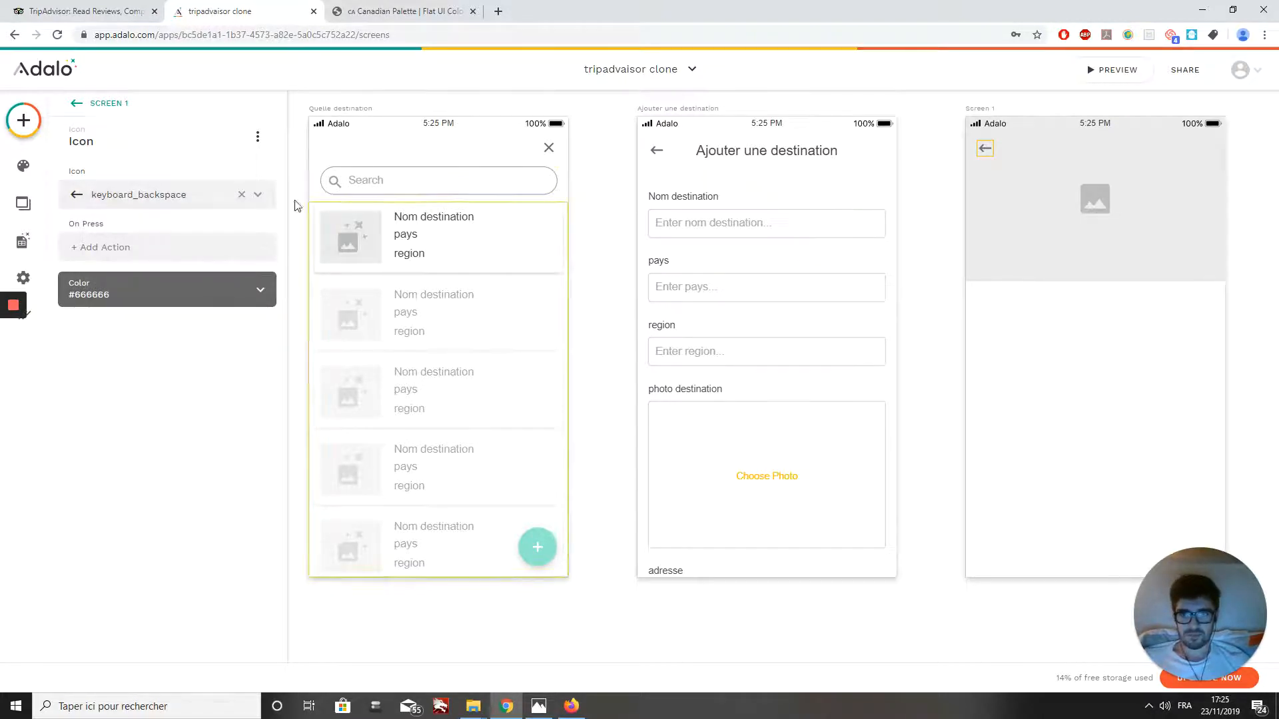
Give the arrow icon on Screen 1 a Link action that goes Back
left_click(120, 247)
mouse_move(131, 293)
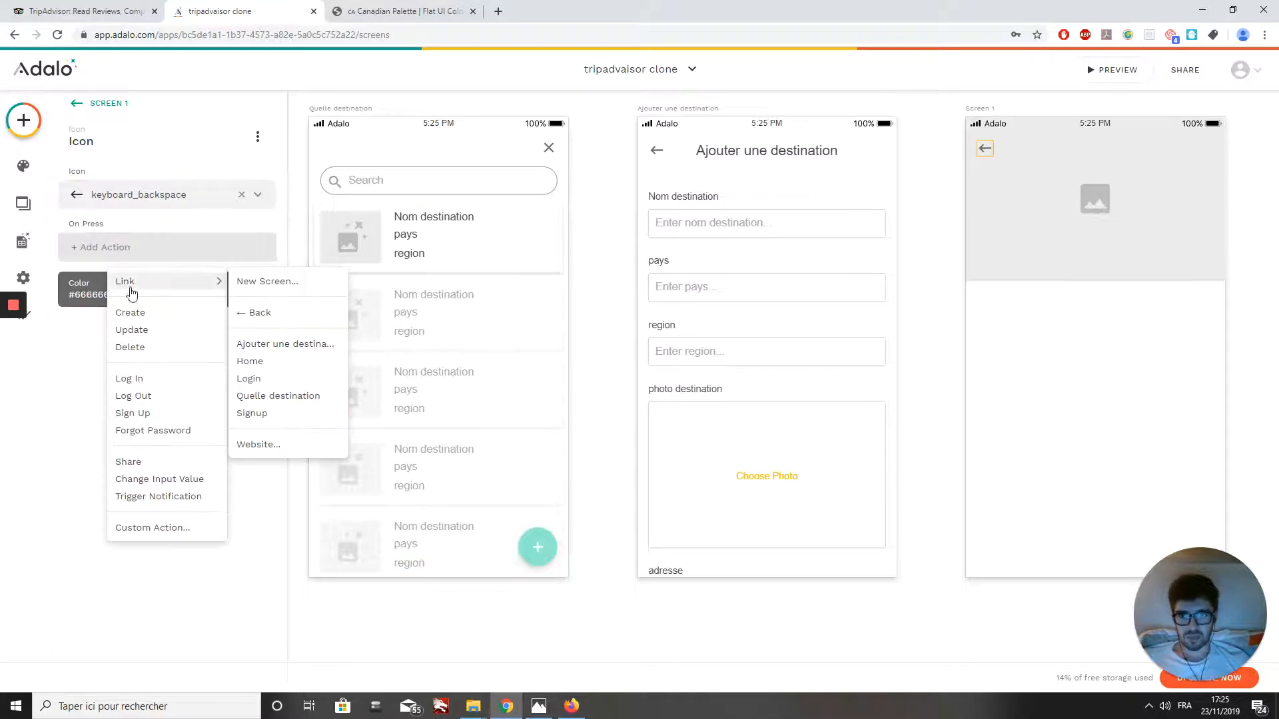
left_click(286, 314)
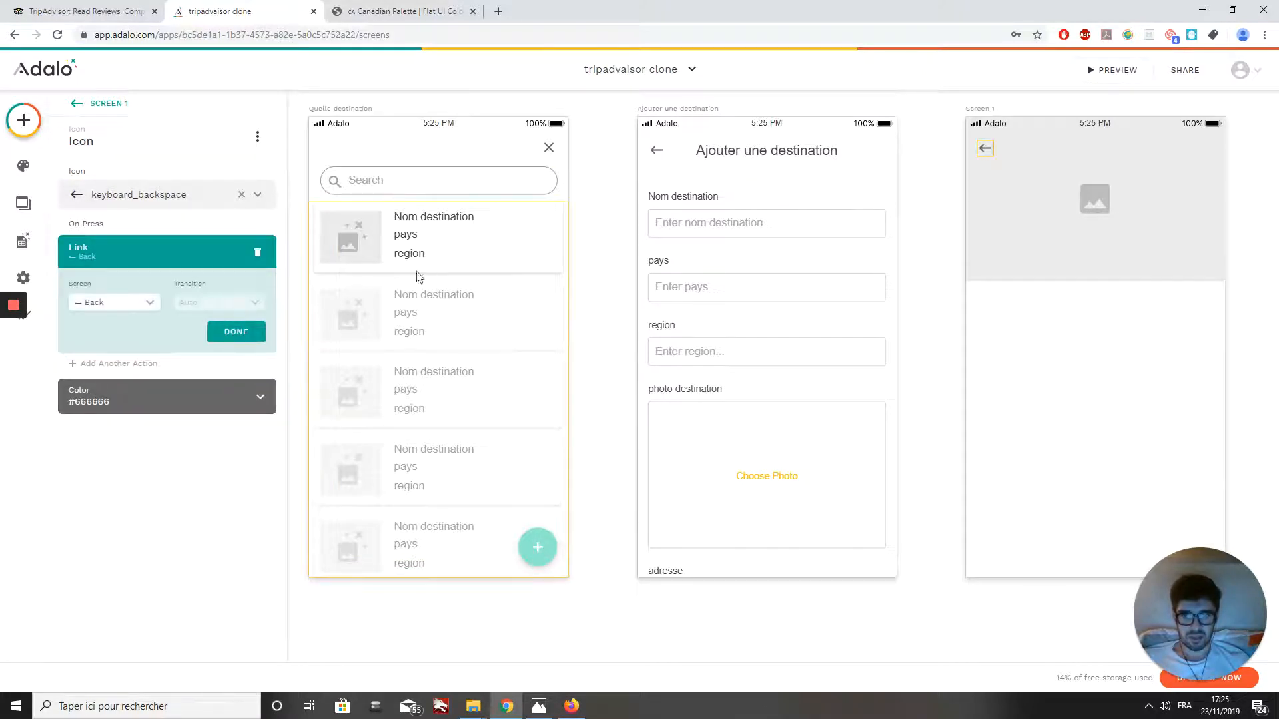
left_click(223, 331)
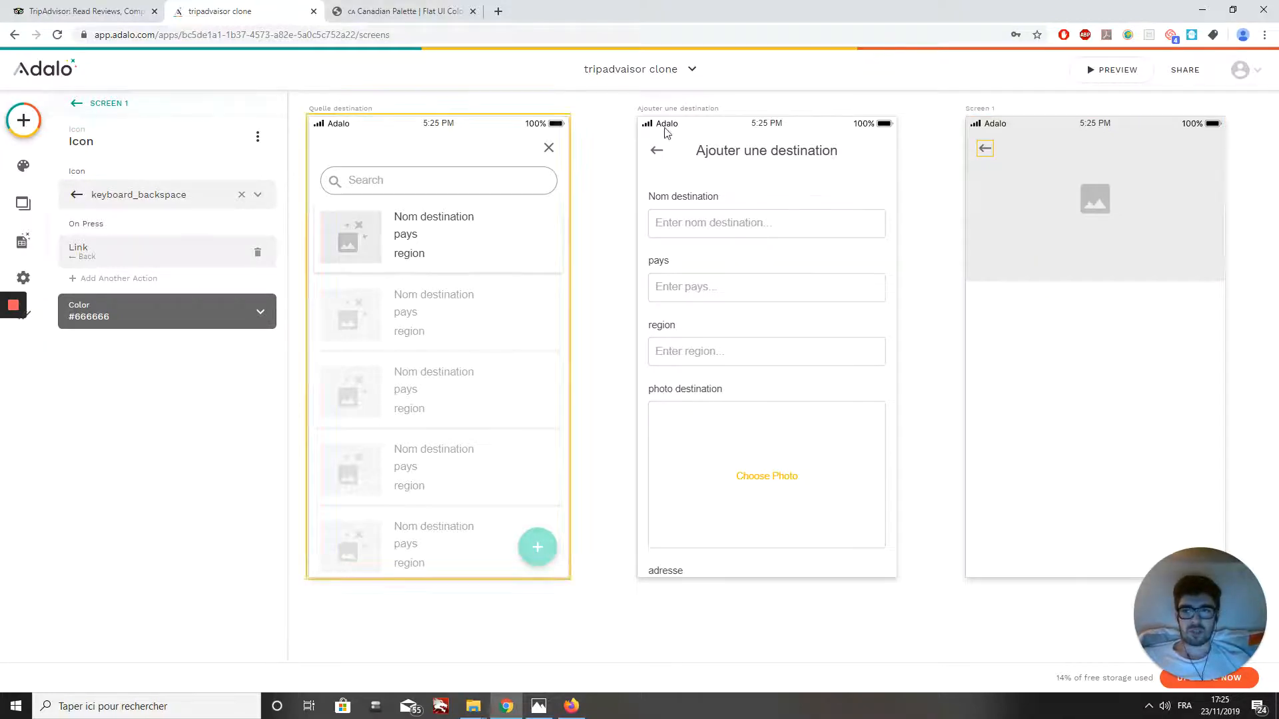
Set the source of Screen 1's image to the current destination's photo destination field from the database
left_click(1177, 217)
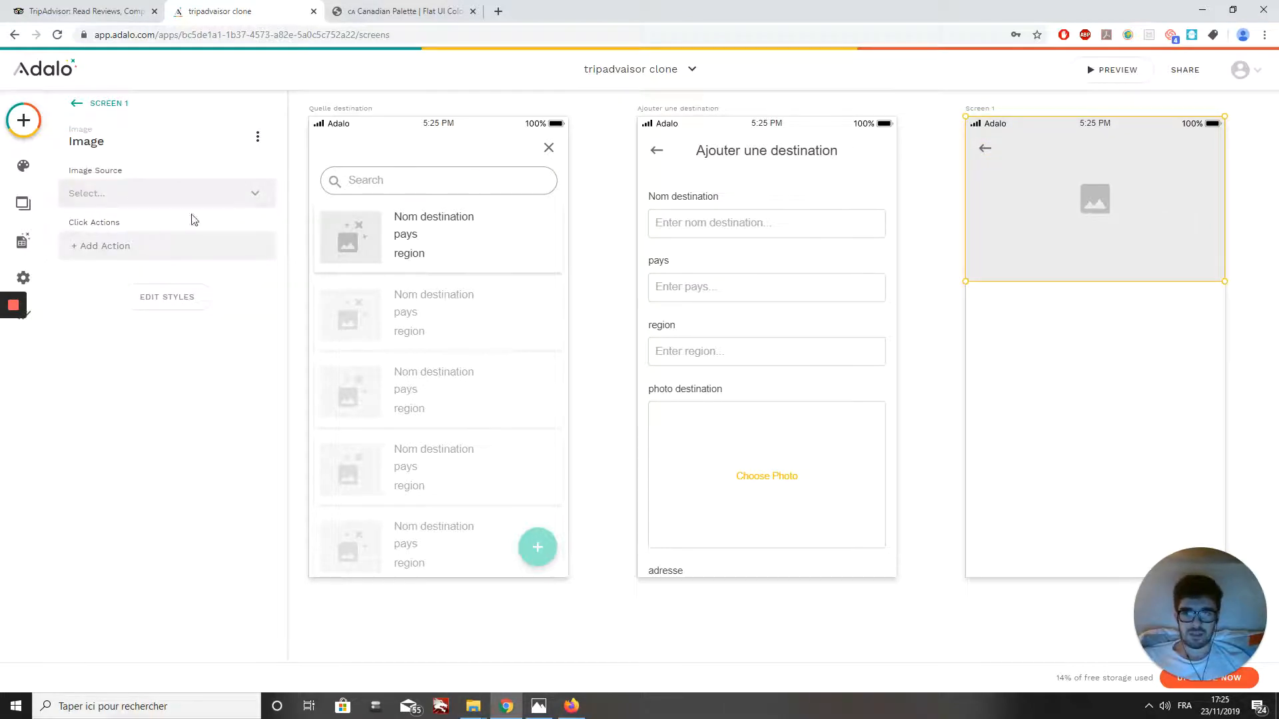
left_click(140, 198)
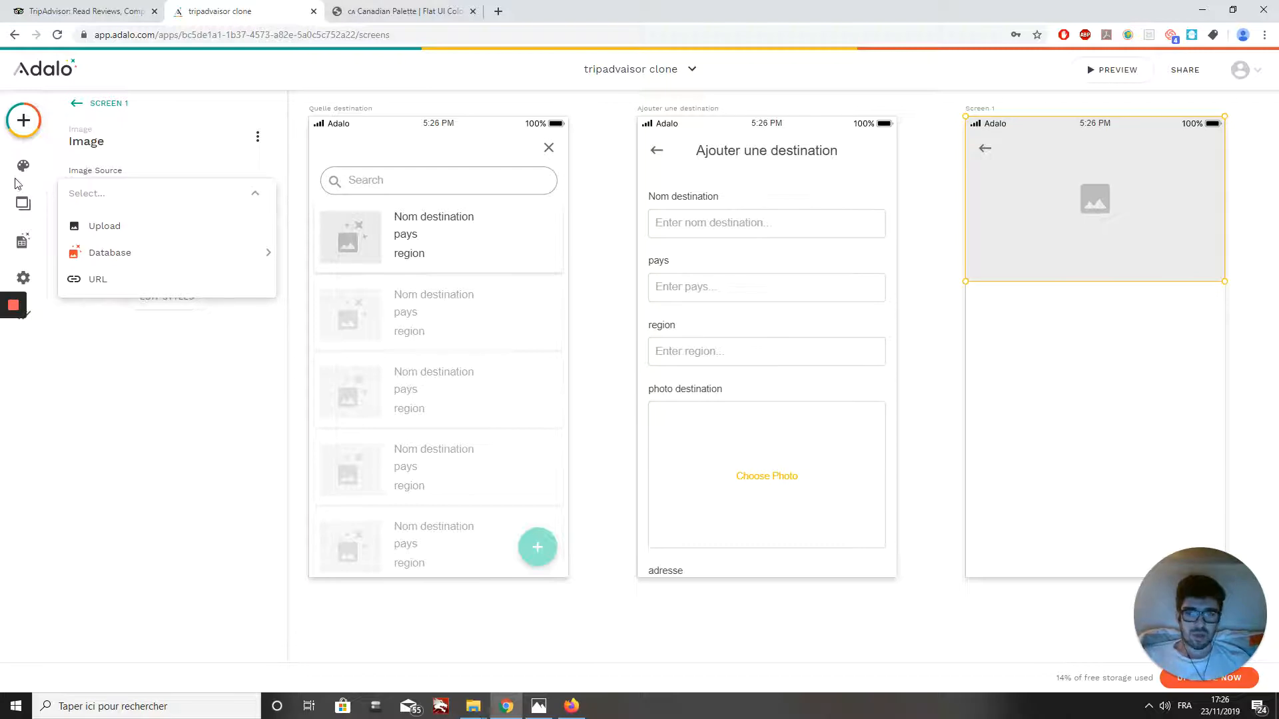
mouse_move(178, 258)
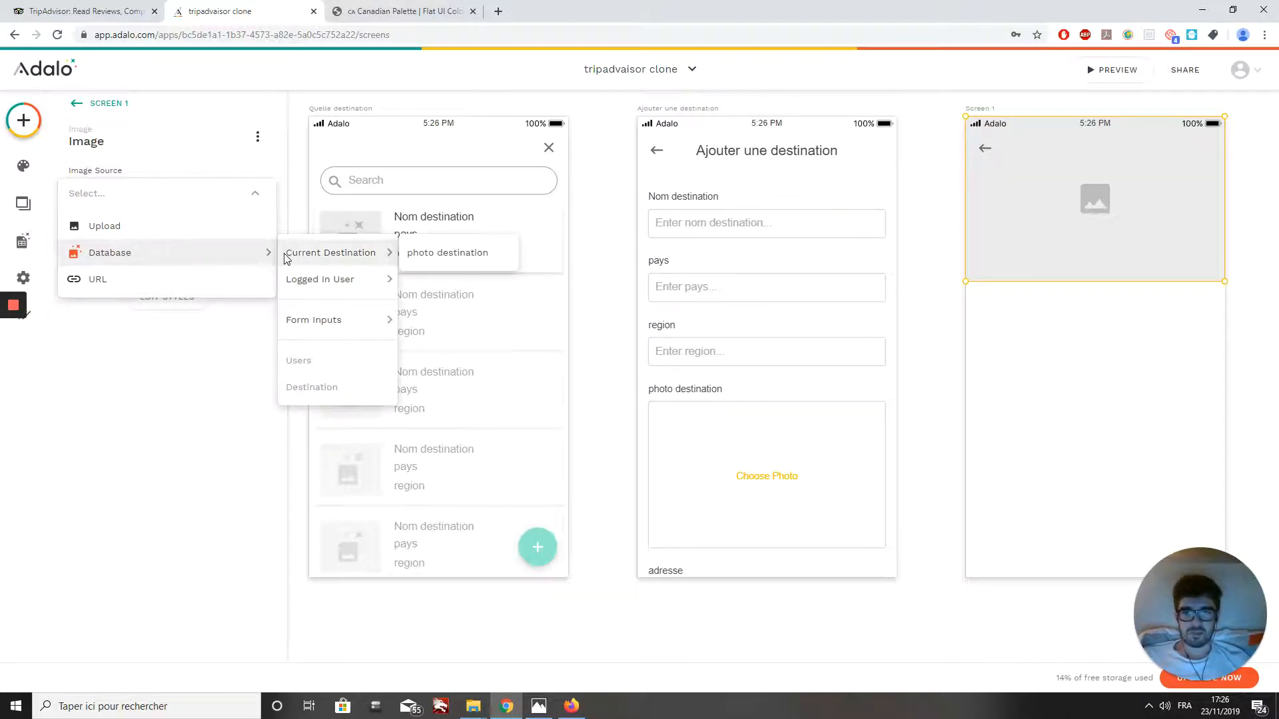
mouse_move(365, 254)
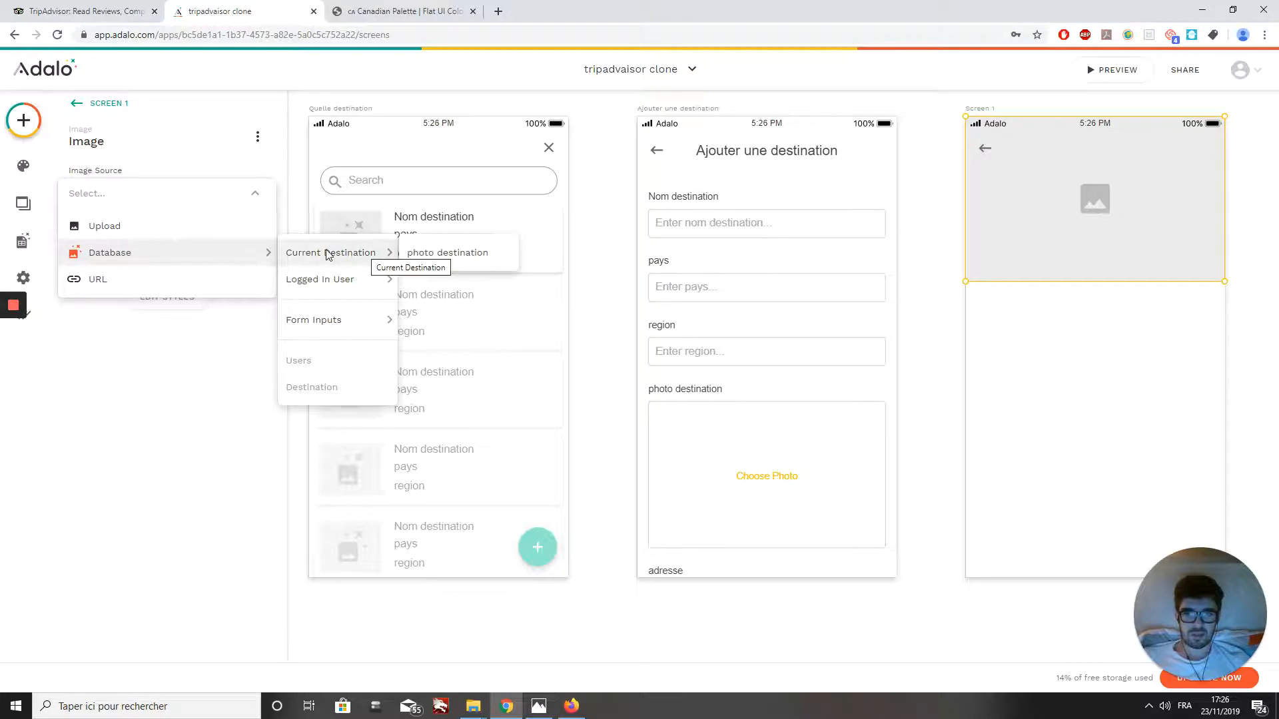
left_click(439, 253)
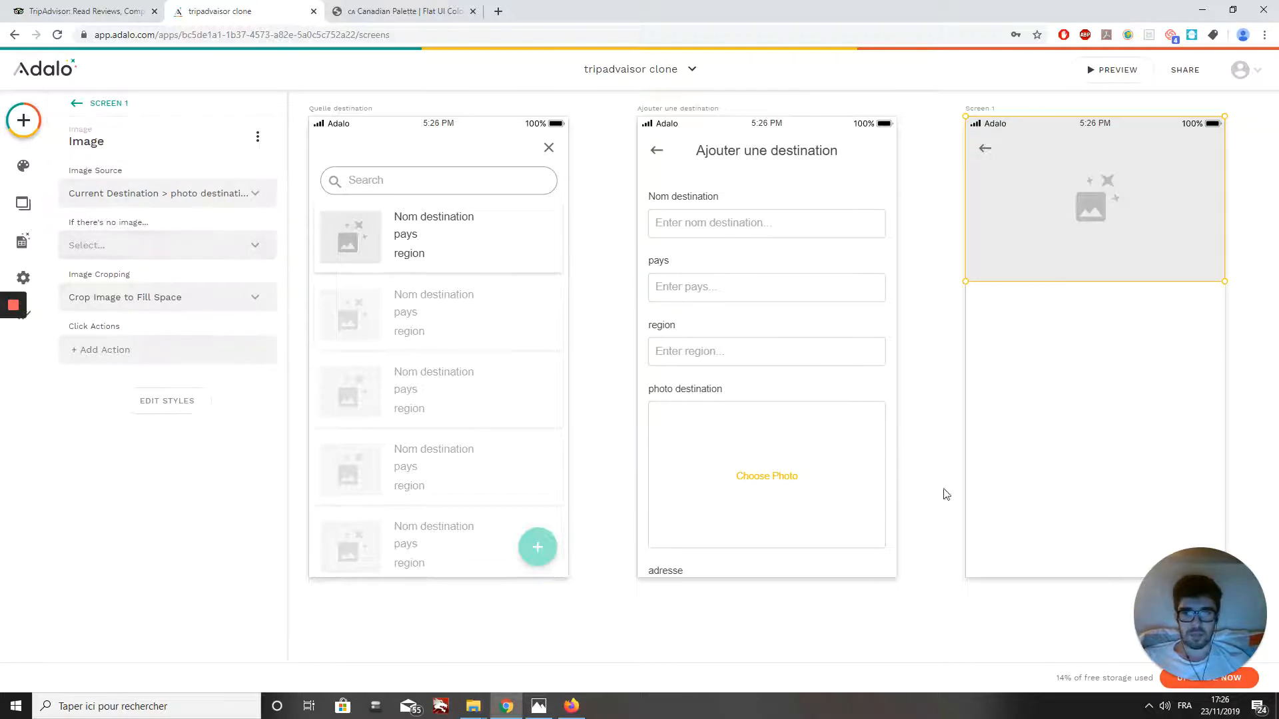
left_click(926, 125)
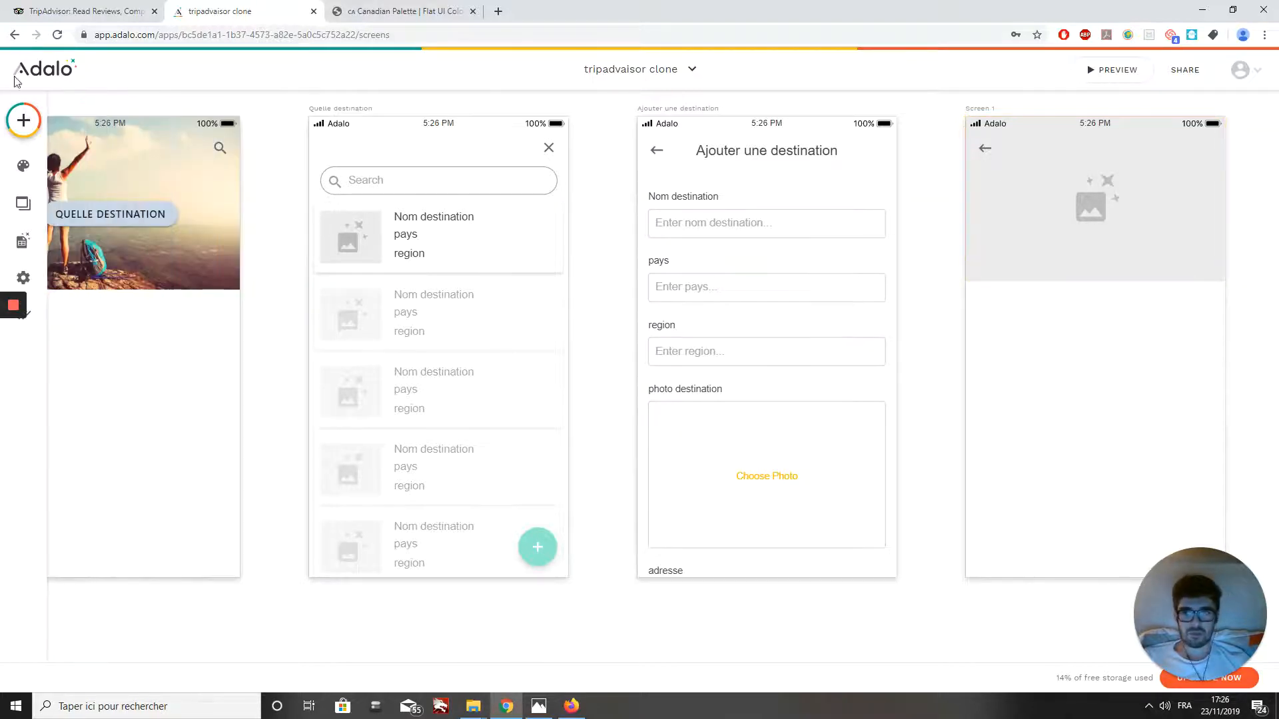
Add three text components stacked one below the other under the image on Screen 1
left_click(24, 121)
left_click_drag(113, 231, 1007, 305)
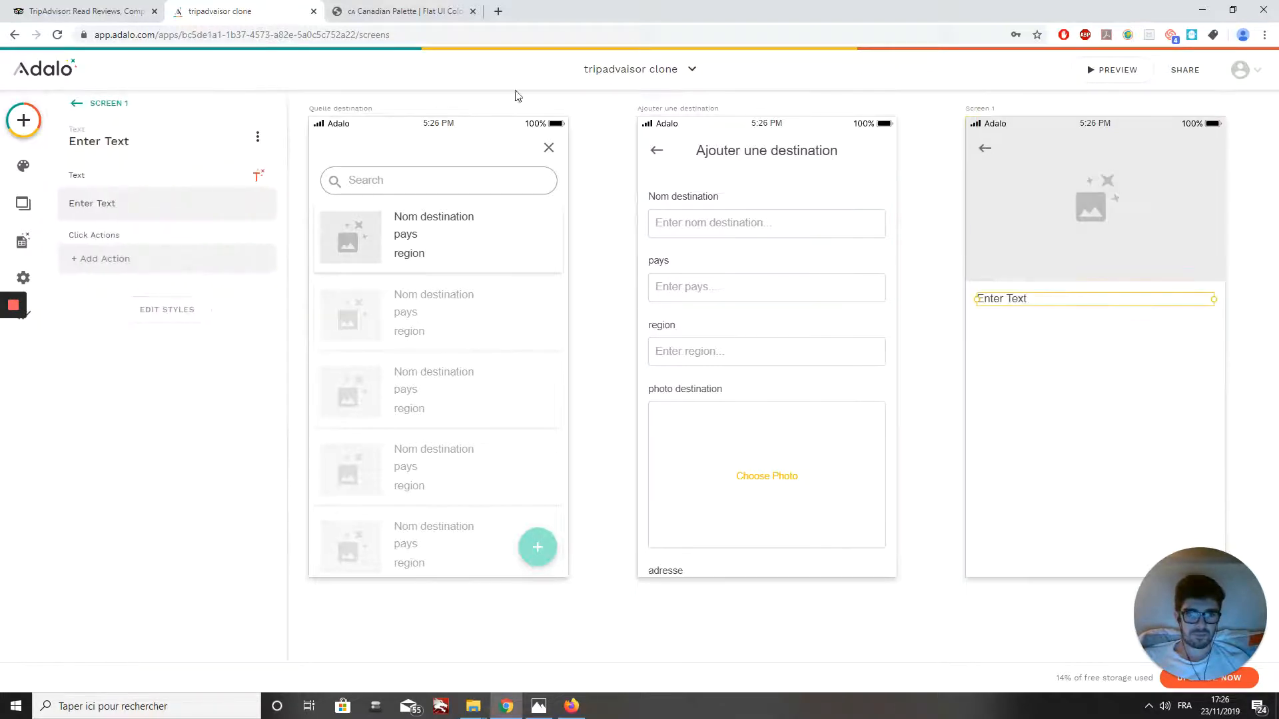
left_click(23, 120)
left_click_drag(107, 266, 1005, 322)
left_click(36, 127)
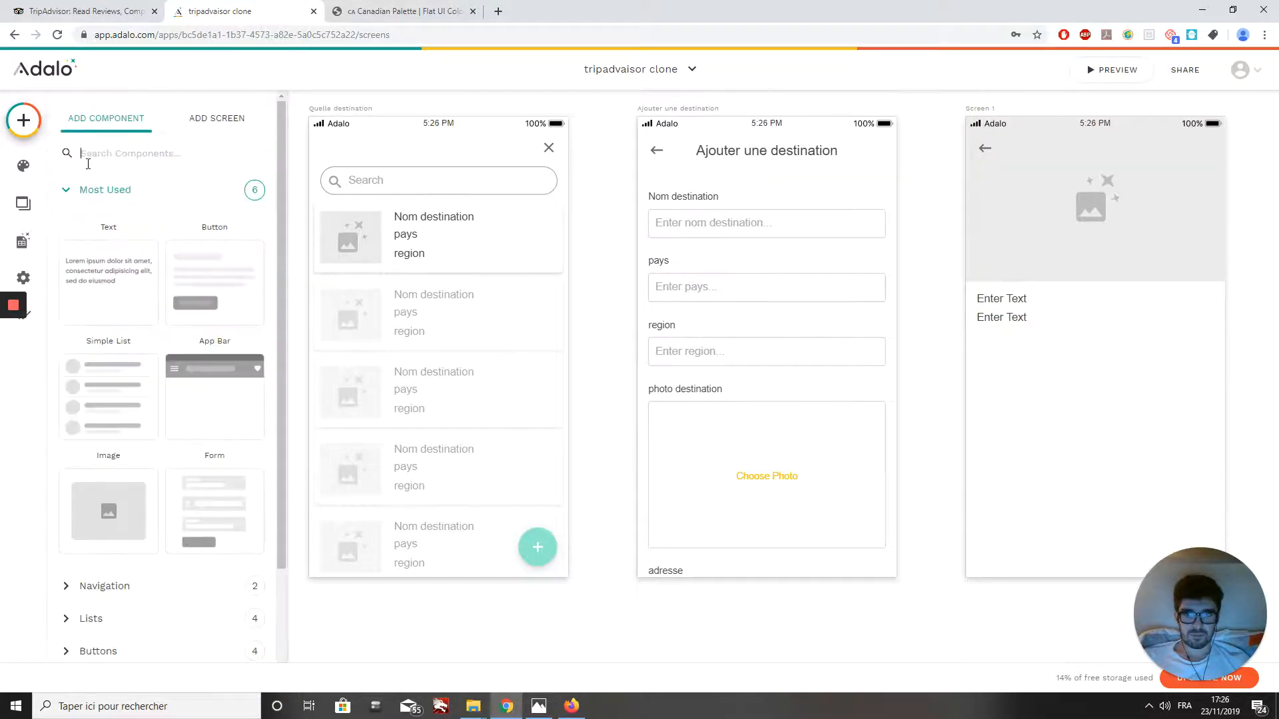
left_click_drag(114, 257, 1013, 341)
Replace the first text under Screen 1's image with the current destination's Nom destination field
left_click(999, 303)
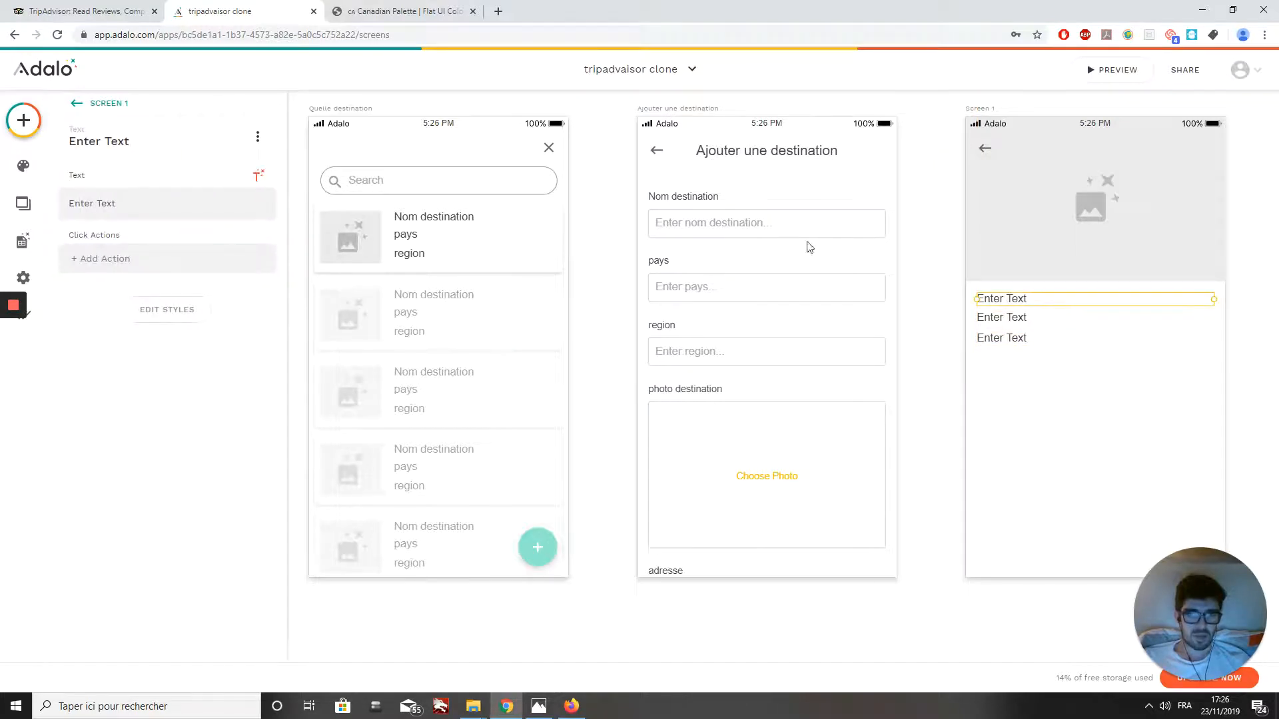
left_click(146, 204)
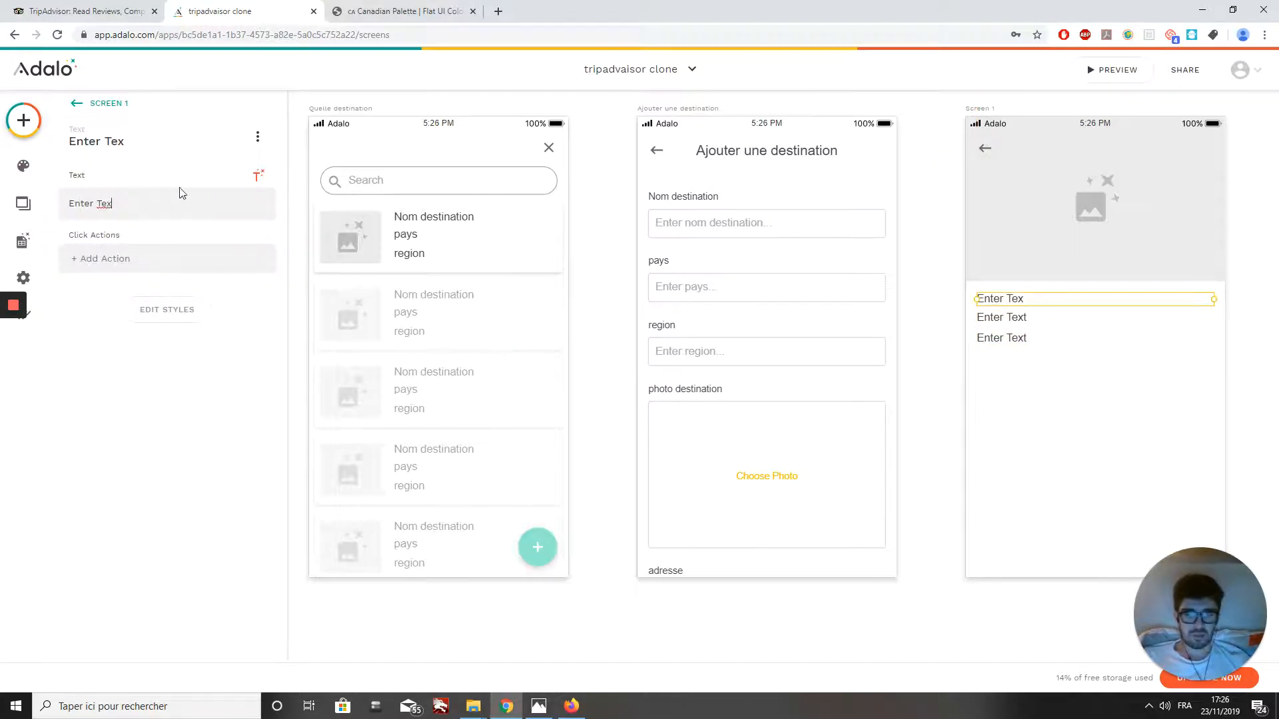
key("BackSpace")
key("BackSpace")
key("BackSpace")
key("BackSpace")
key("BackSpace")
key("BackSpace")
key("BackSpace")
key("BackSpace")
key("BackSpace")
key("BackSpace")
left_click(260, 176)
mouse_move(214, 209)
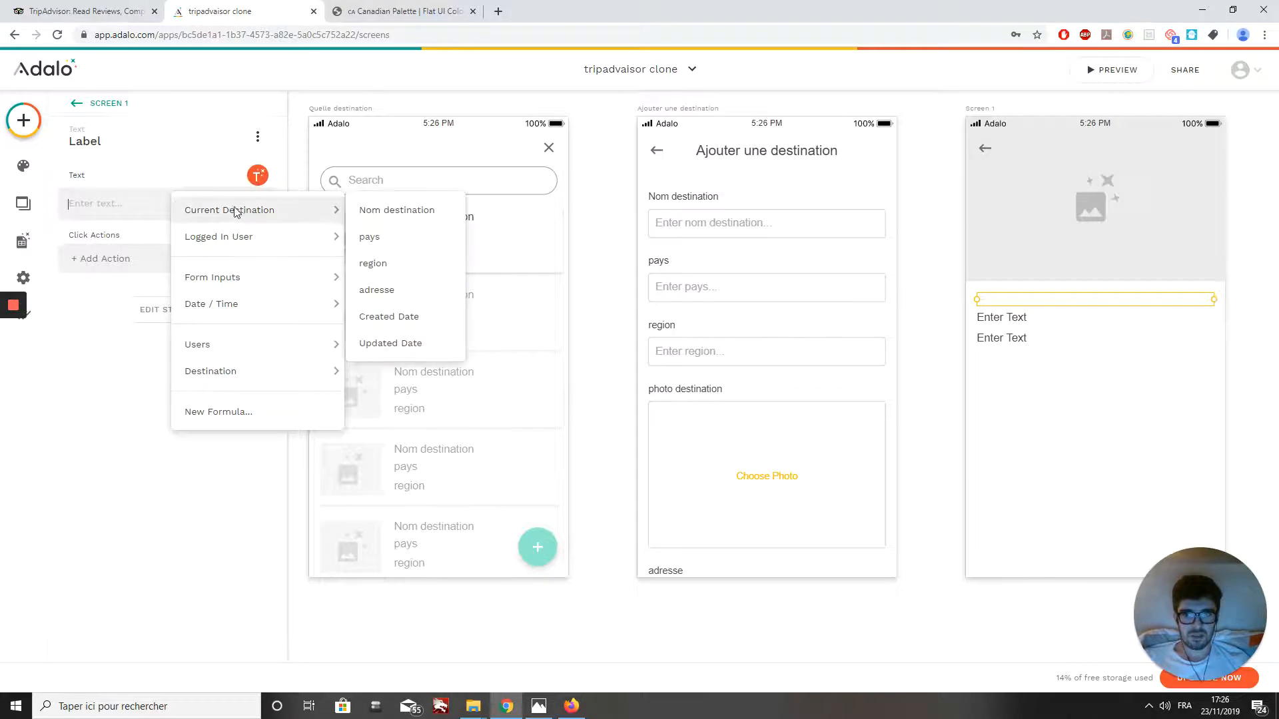
left_click(395, 216)
Replace the second text on Screen 1 with the current destination's pays field
left_click(994, 319)
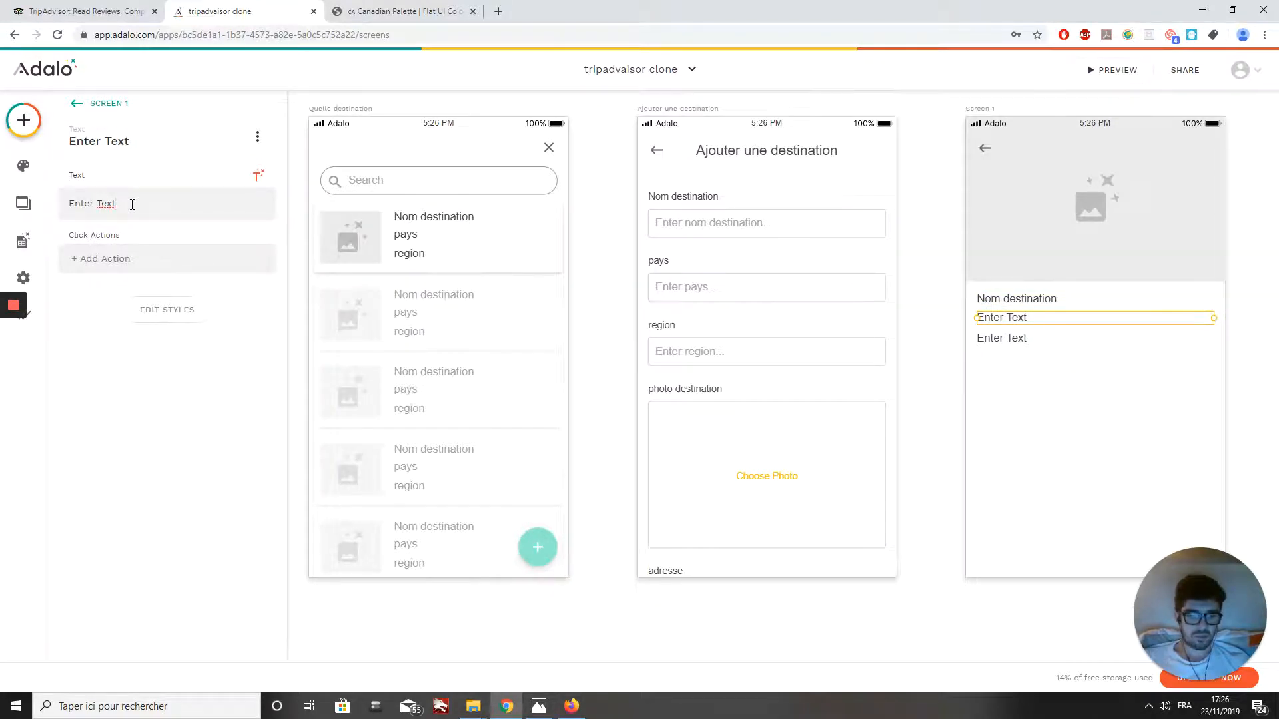
key("BackSpace")
key("BackSpace")
key("BackSpace")
key("BackSpace")
key("BackSpace")
key("BackSpace")
key("BackSpace")
key("BackSpace")
key("BackSpace")
key("BackSpace")
left_click(257, 175)
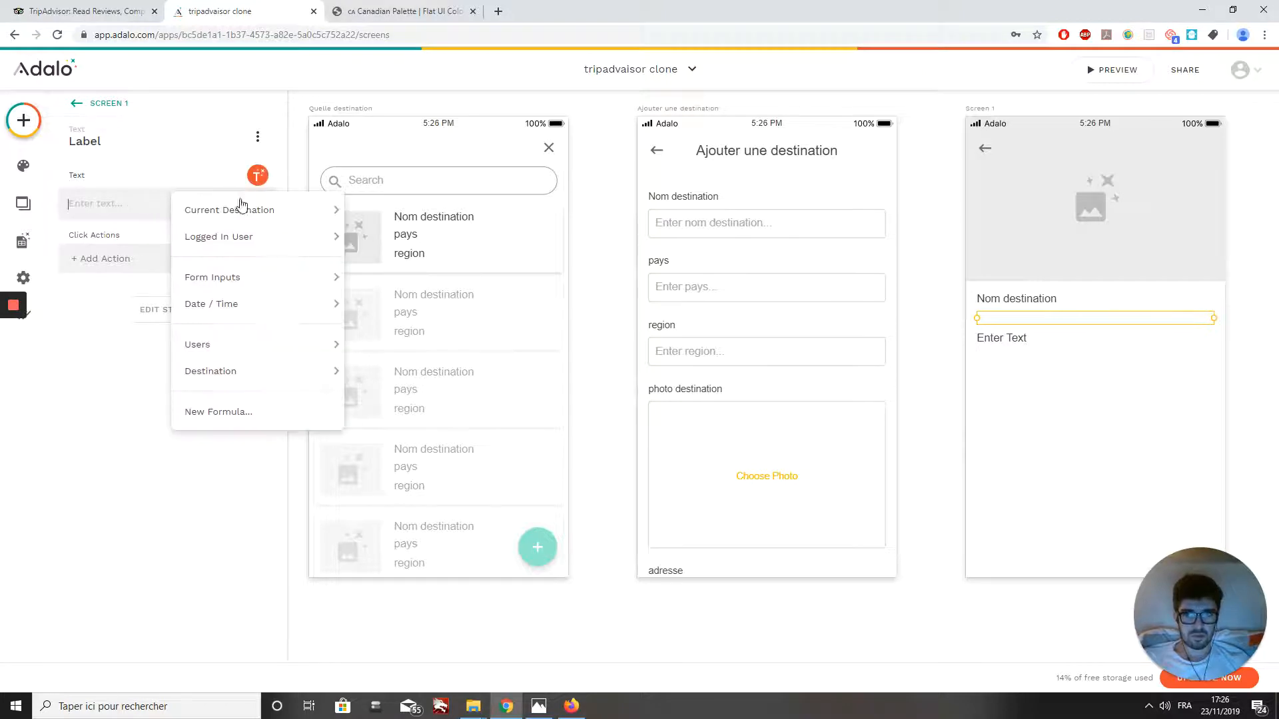
mouse_move(228, 209)
left_click(434, 237)
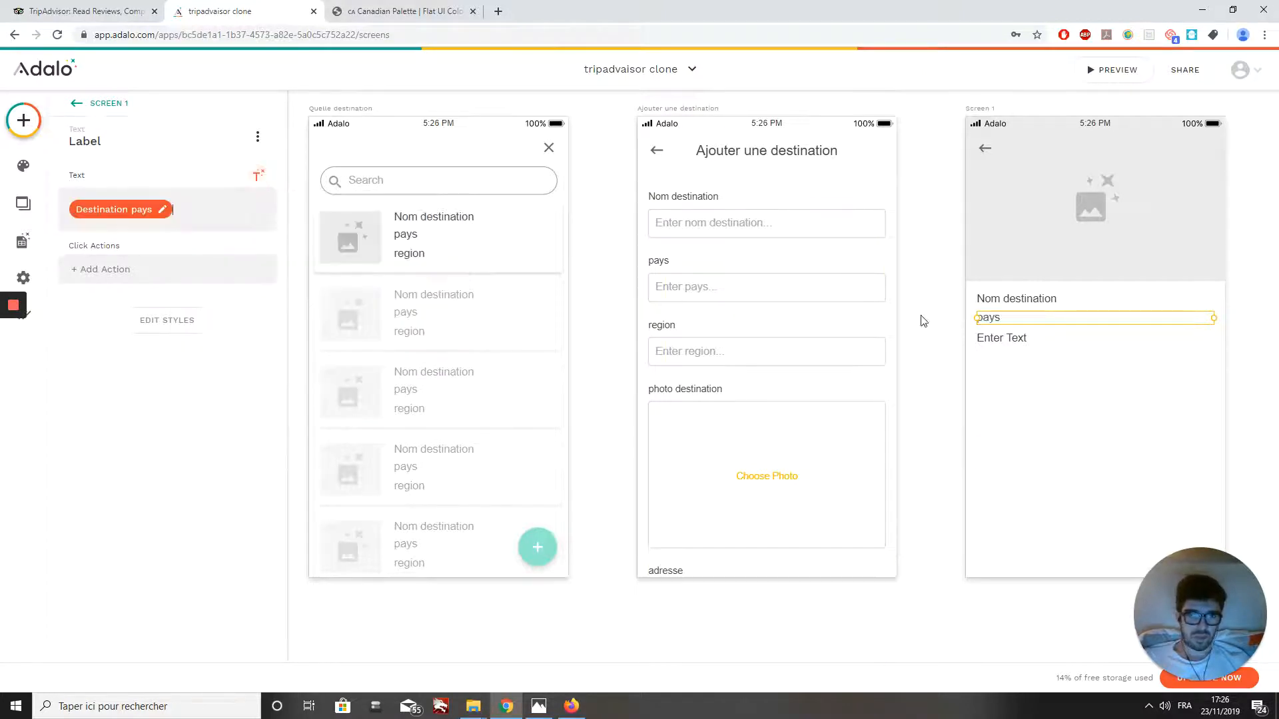
Replace the third text on Screen 1 with the current destination's region field
left_click(1005, 341)
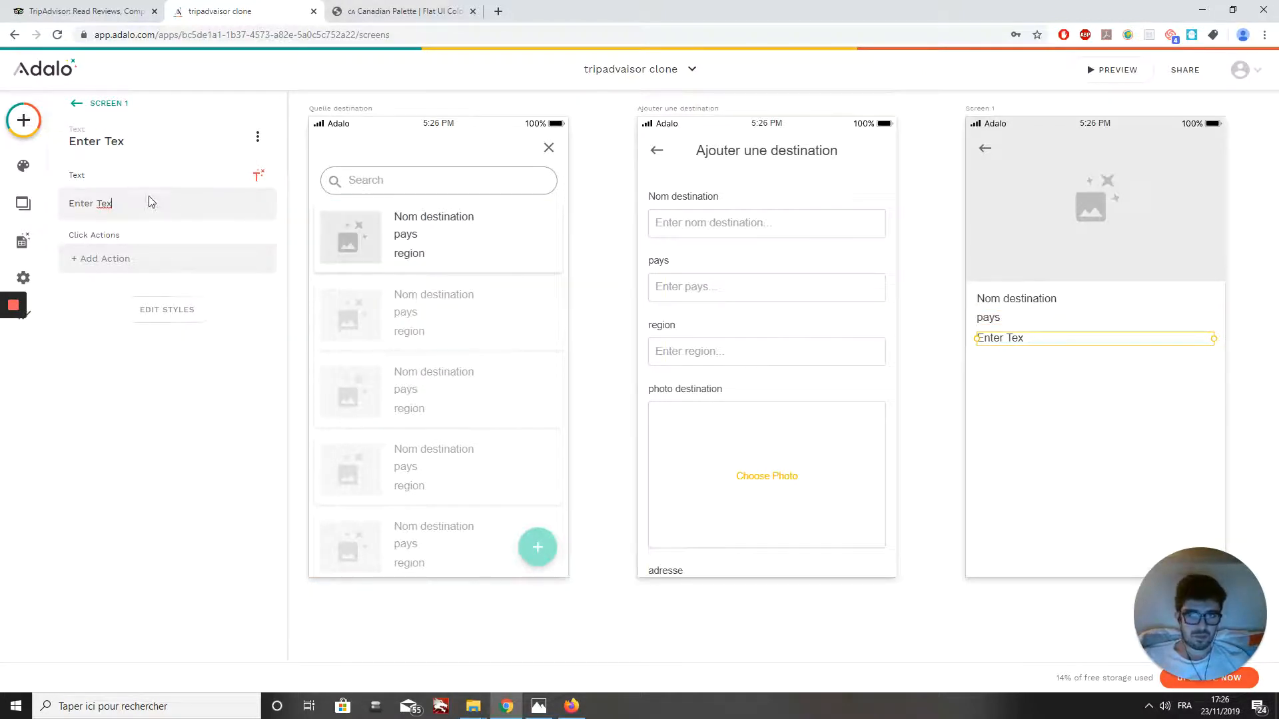
key("BackSpace")
key("BackSpace")
key("BackSpace")
key("BackSpace")
key("BackSpace")
key("BackSpace")
key("BackSpace")
key("BackSpace")
key("BackSpace")
left_click(257, 175)
mouse_move(329, 221)
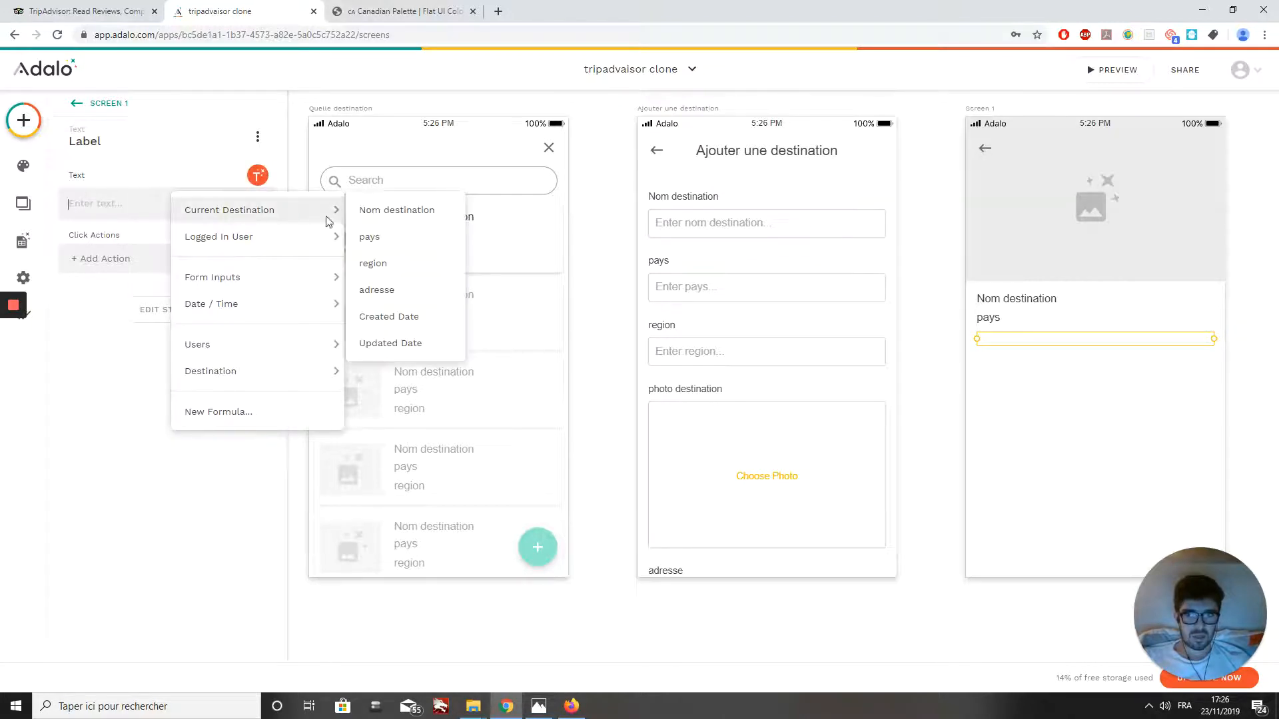
left_click(400, 265)
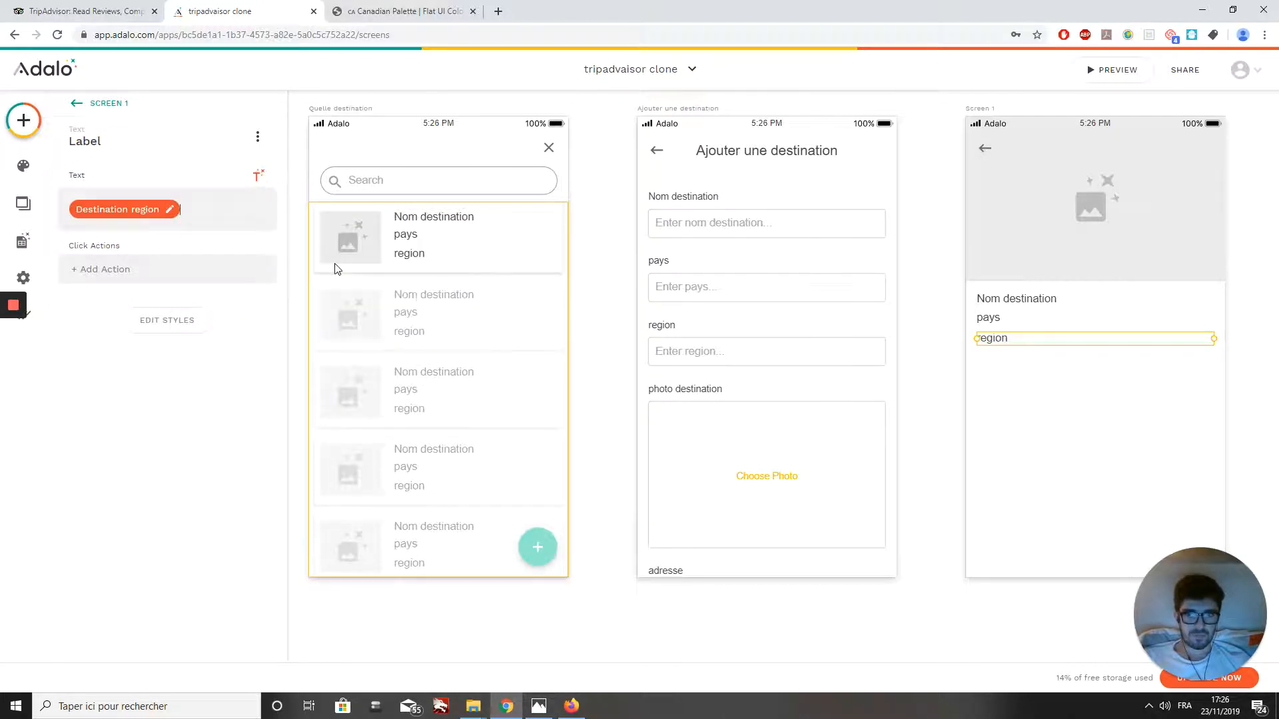
Add a text component a little below the region text on Screen 1, reading "Choisissez votre séjour :"
left_click(1063, 448)
left_click(23, 120)
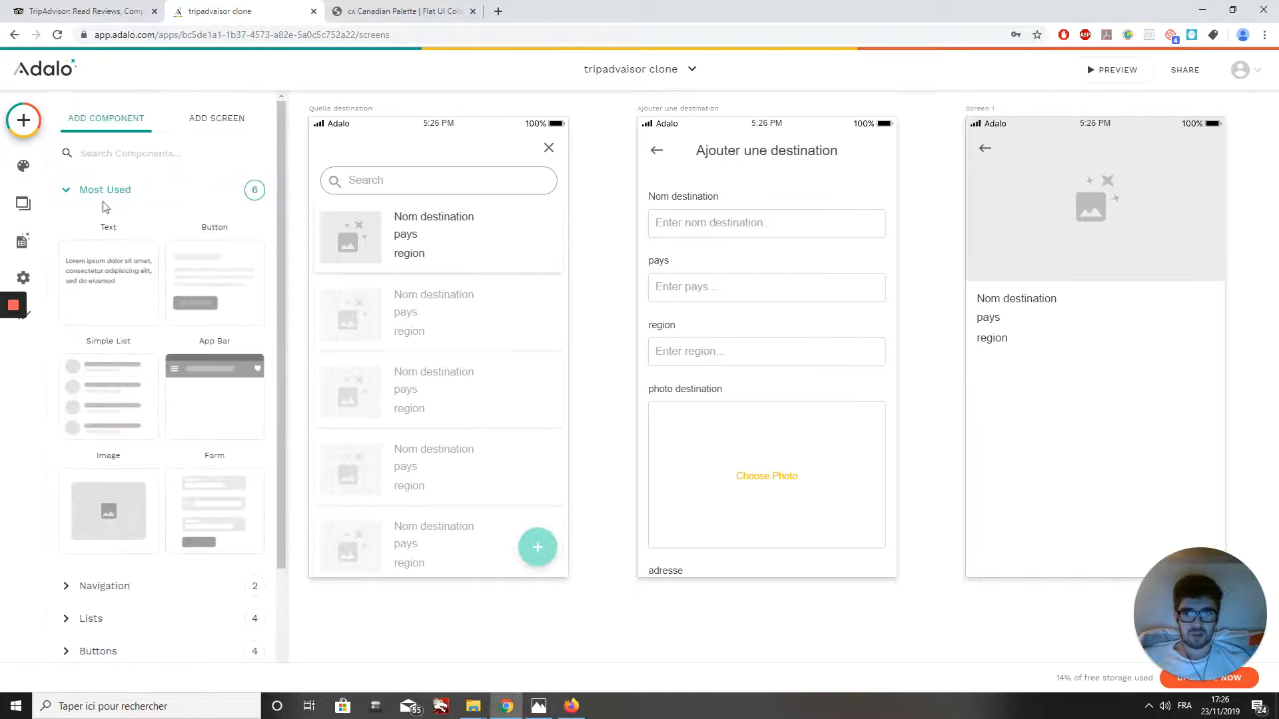
left_click_drag(108, 285, 1009, 381)
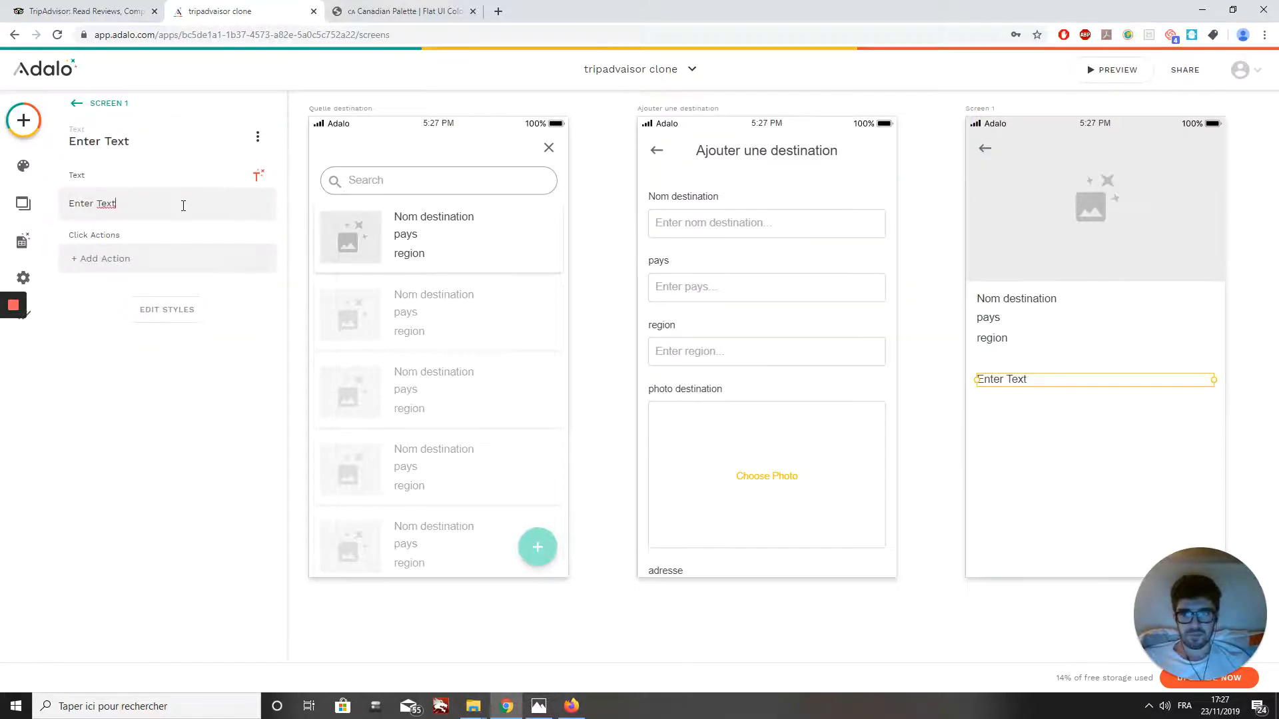
key("BackSpace")
key("BackSpace")
key("BackSpace")
key("BackSpace")
key("BackSpace")
key("BackSpace")
key("BackSpace")
key("BackSpace")
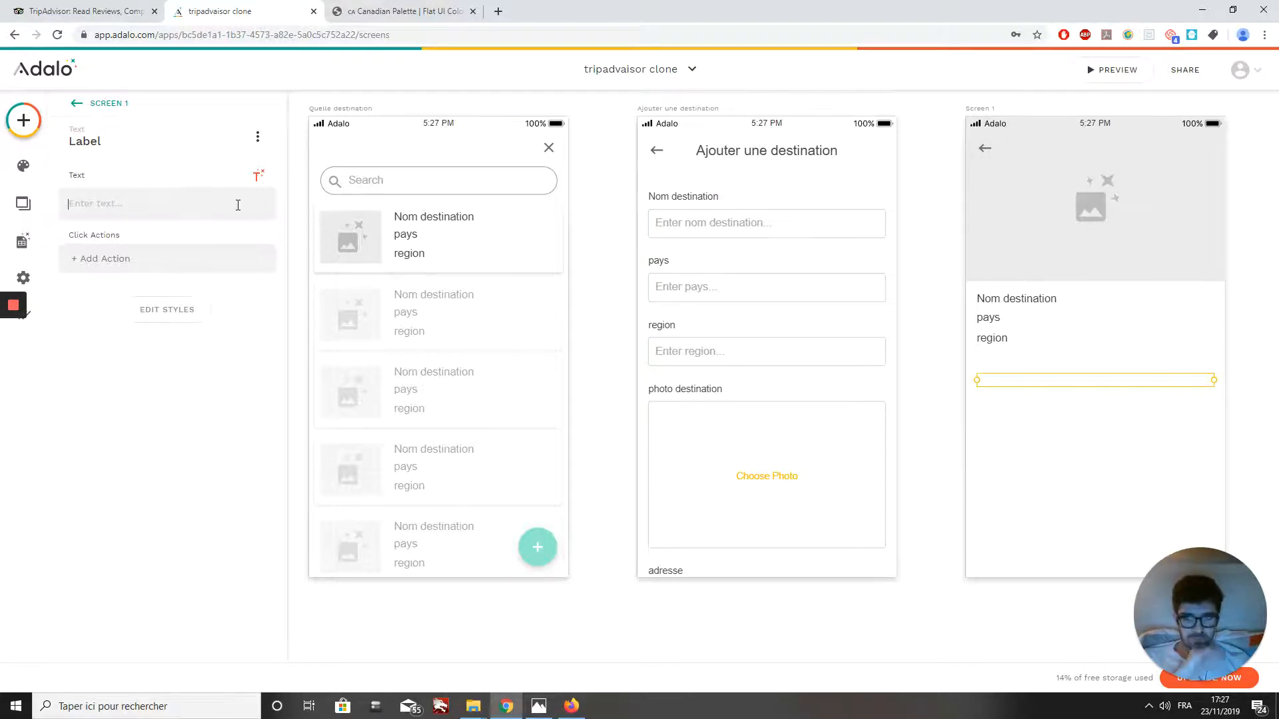
type("Choi")
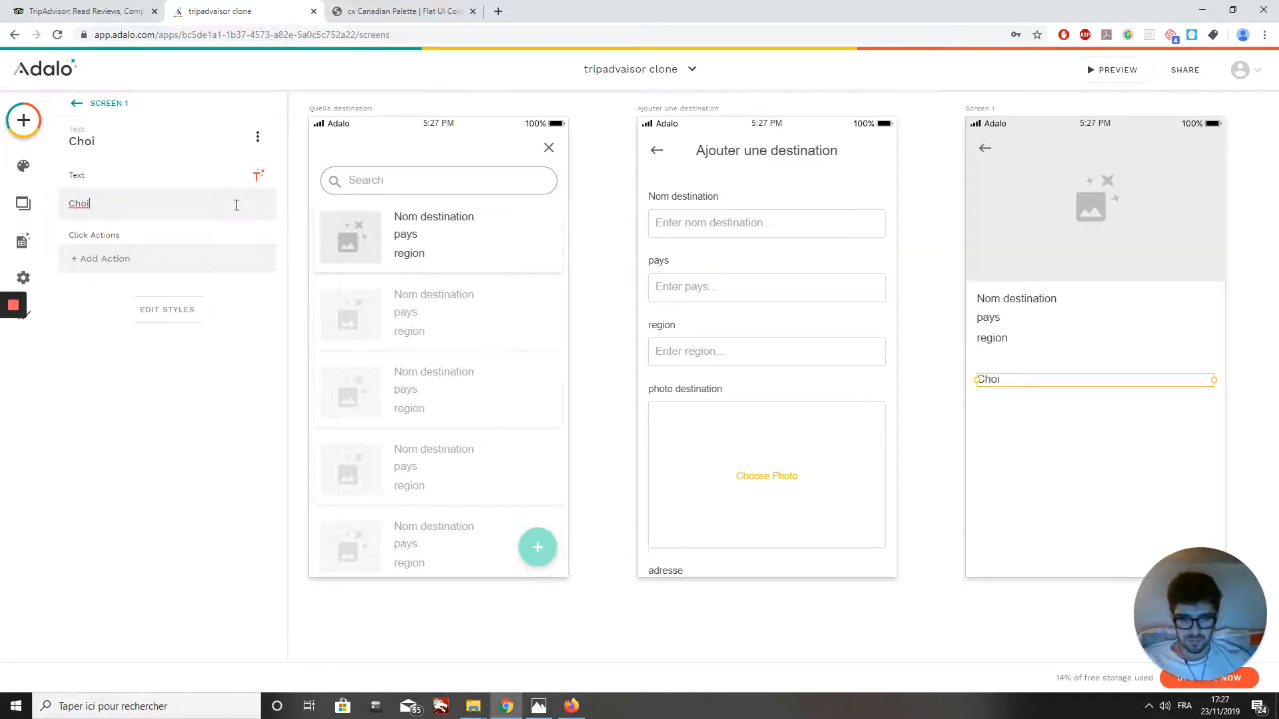
type("sissez")
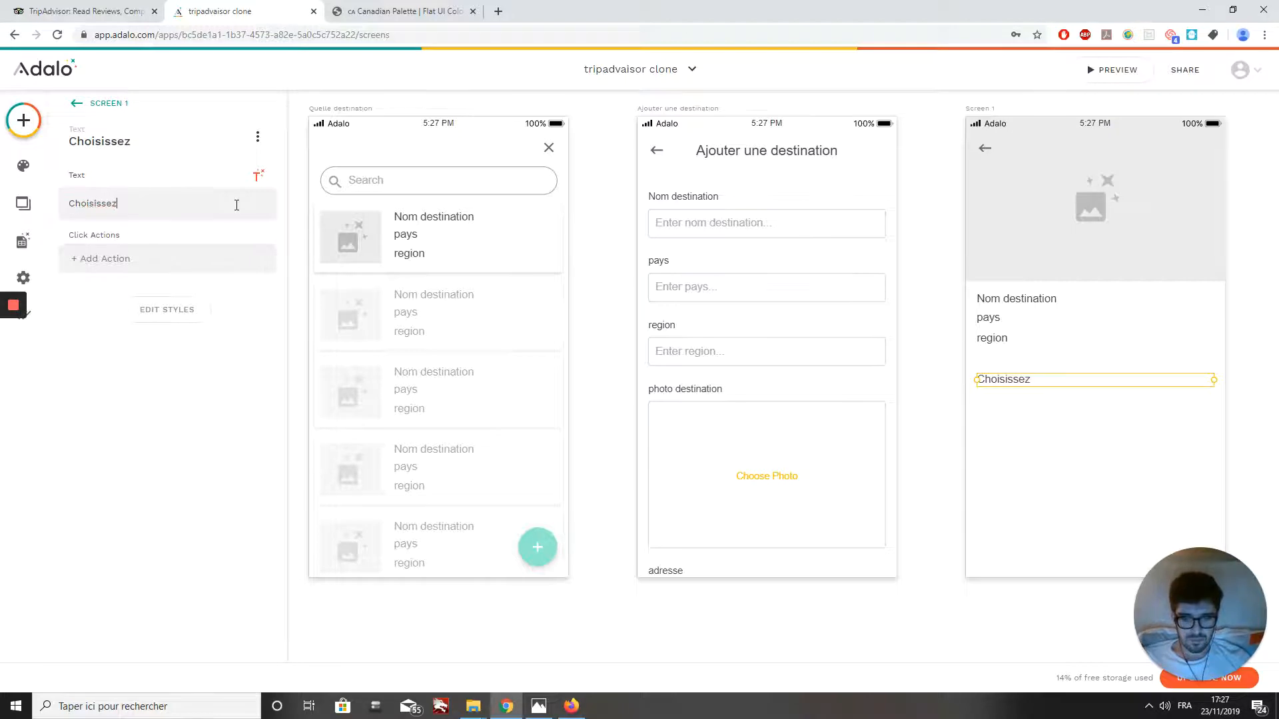
type(" votre")
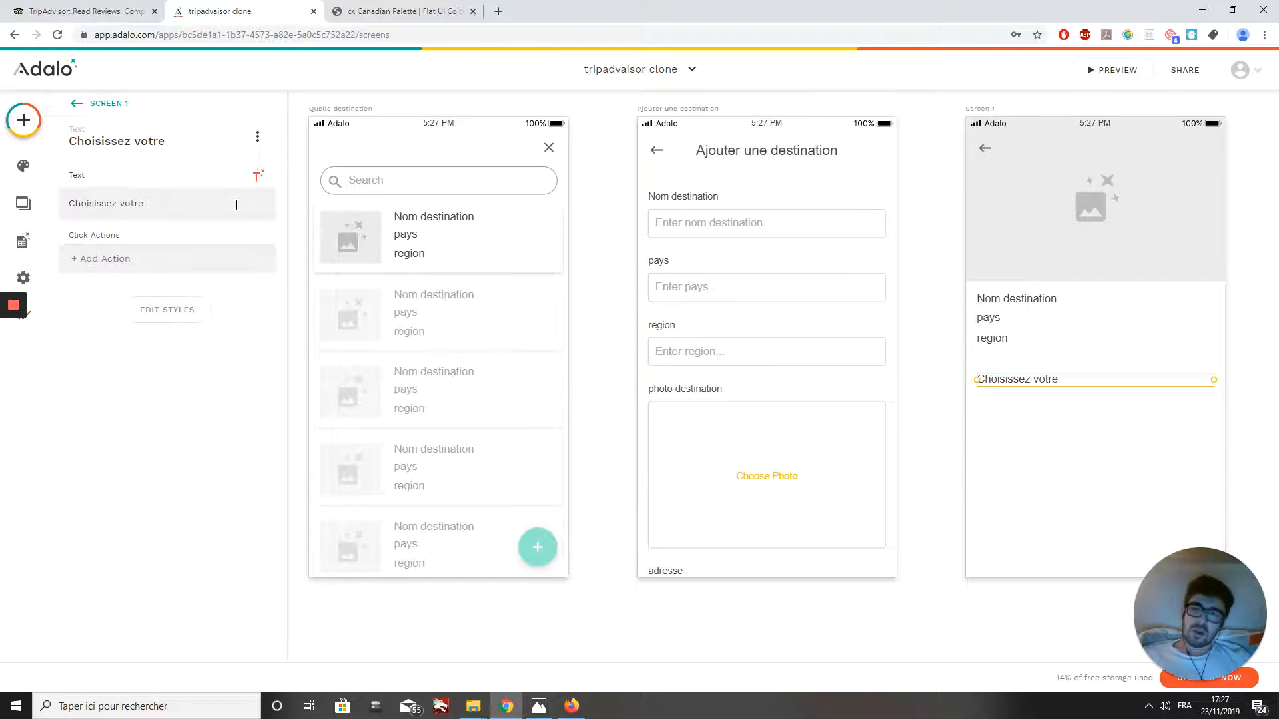
type("séjour :")
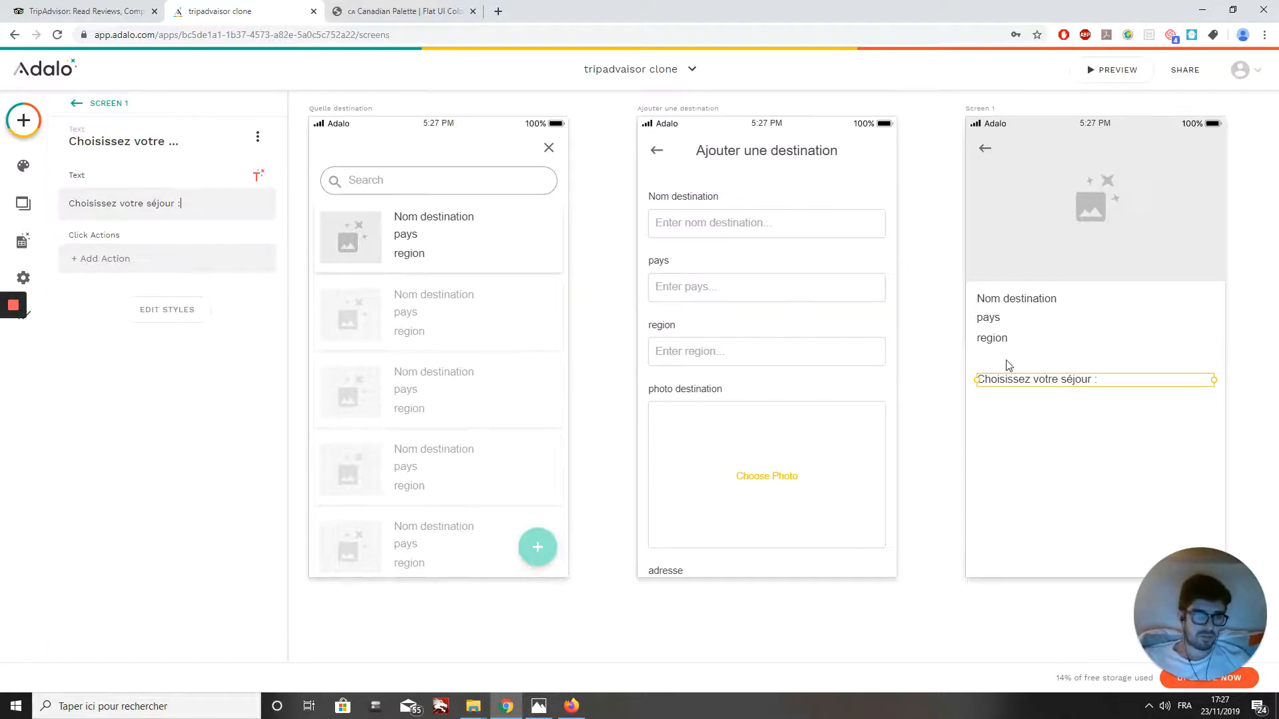
Add a dropdown menu directly below the "Choisissez votre séjour :" text on Screen 1 and check which collections it offers as menu options
left_click(1068, 441)
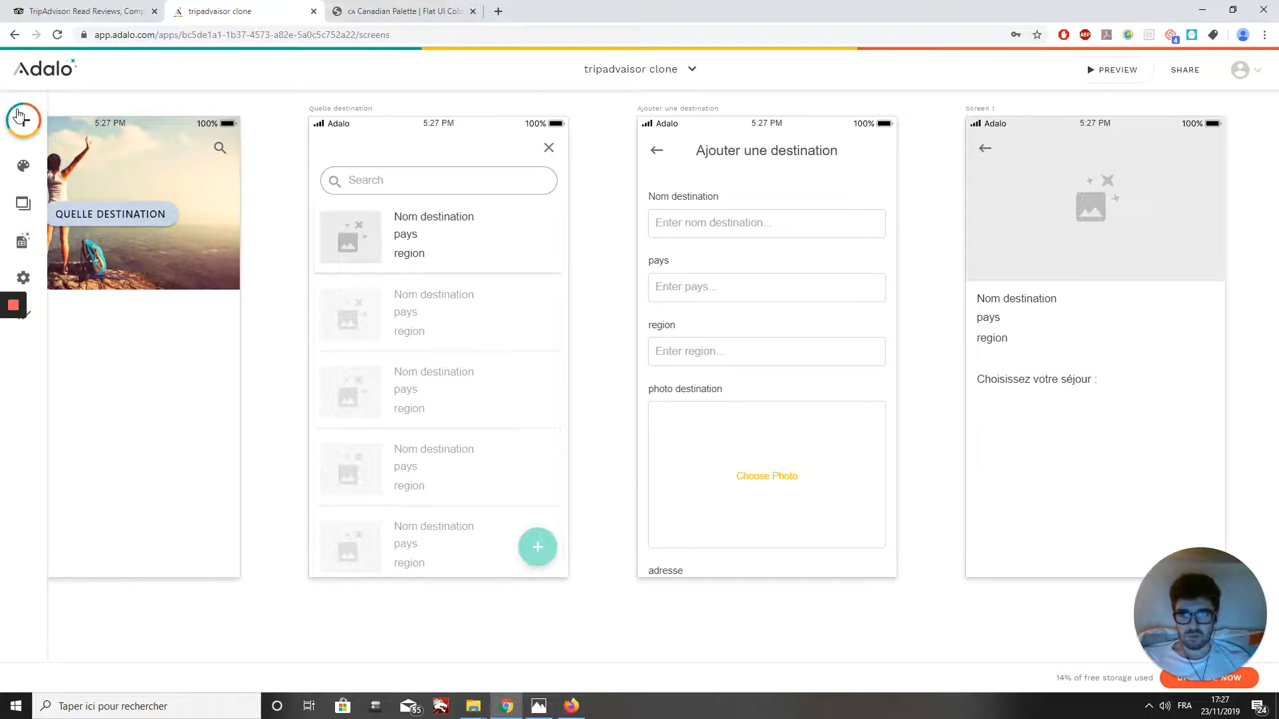
left_click(23, 120)
scroll(223, 373, "down", 3)
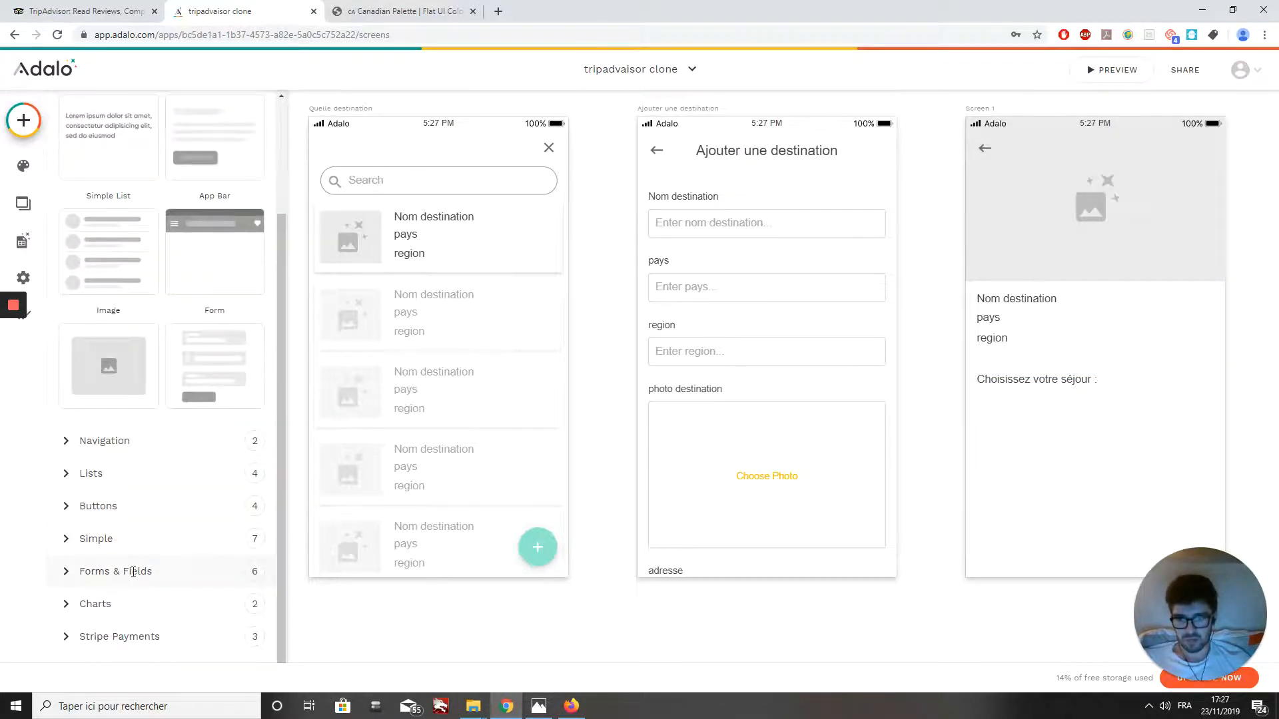
left_click(134, 572)
scroll(200, 573, "down", 3)
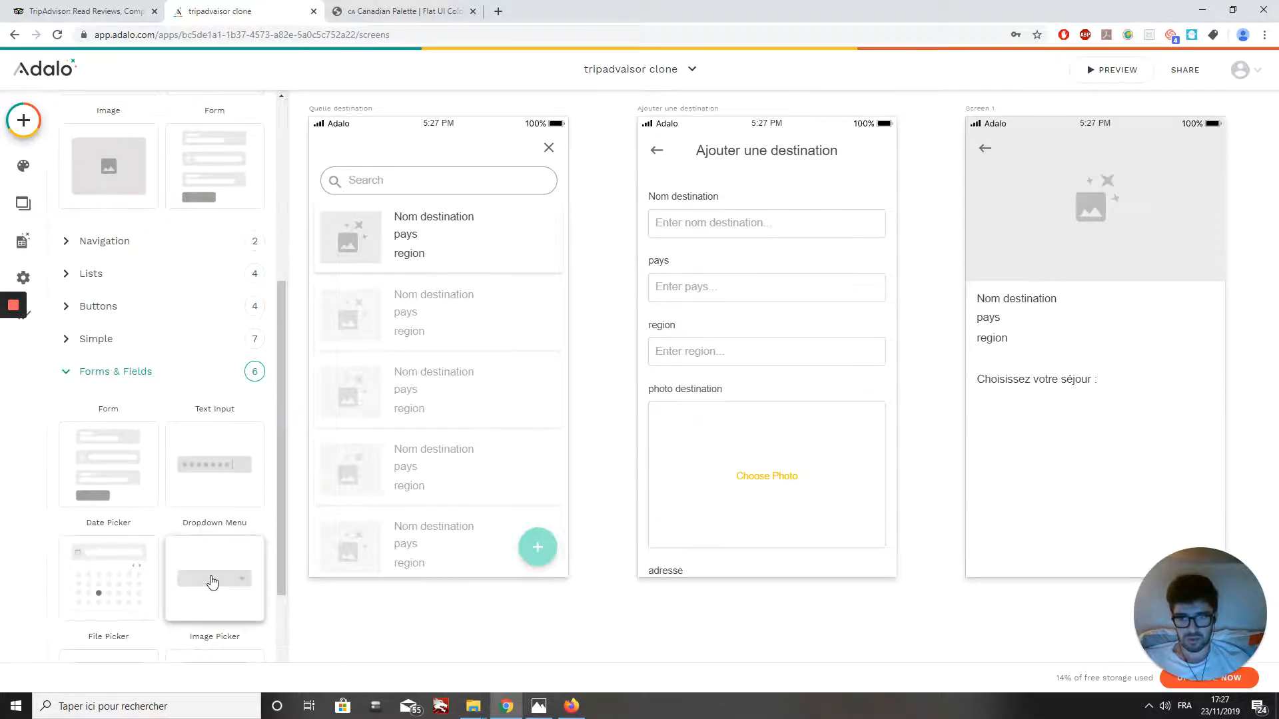
left_click_drag(212, 582, 1098, 406)
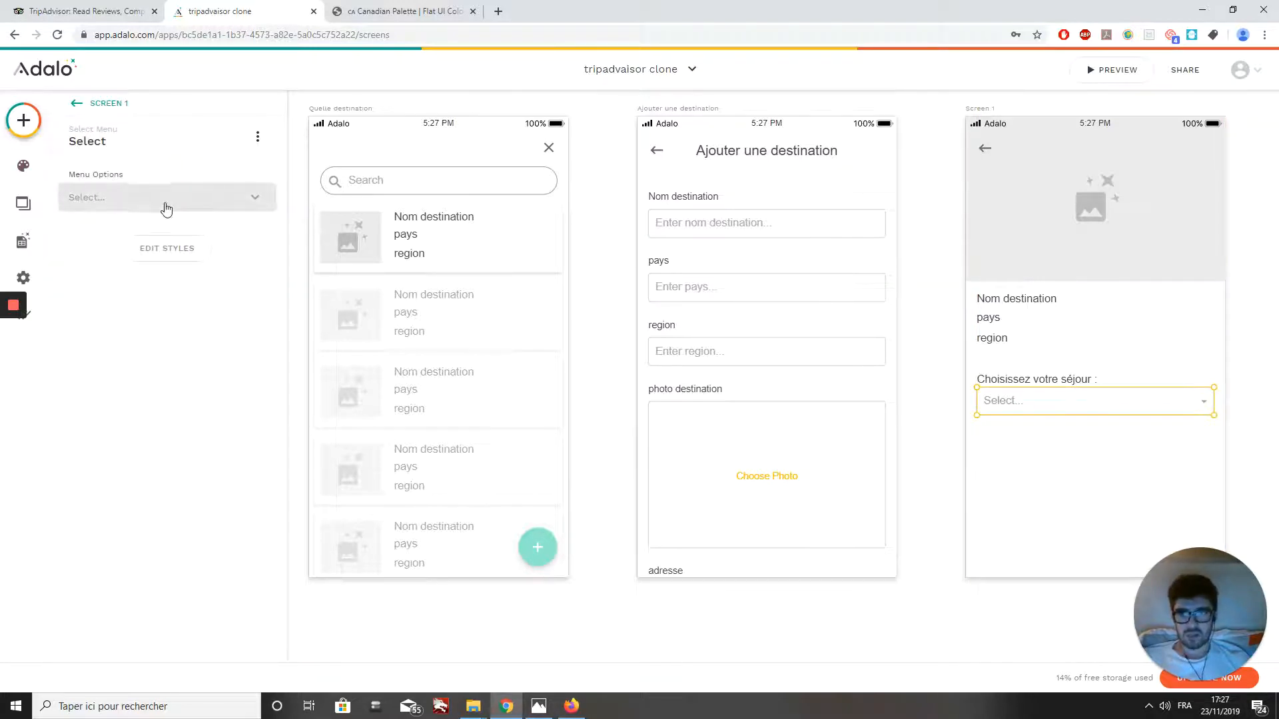
left_click(167, 210)
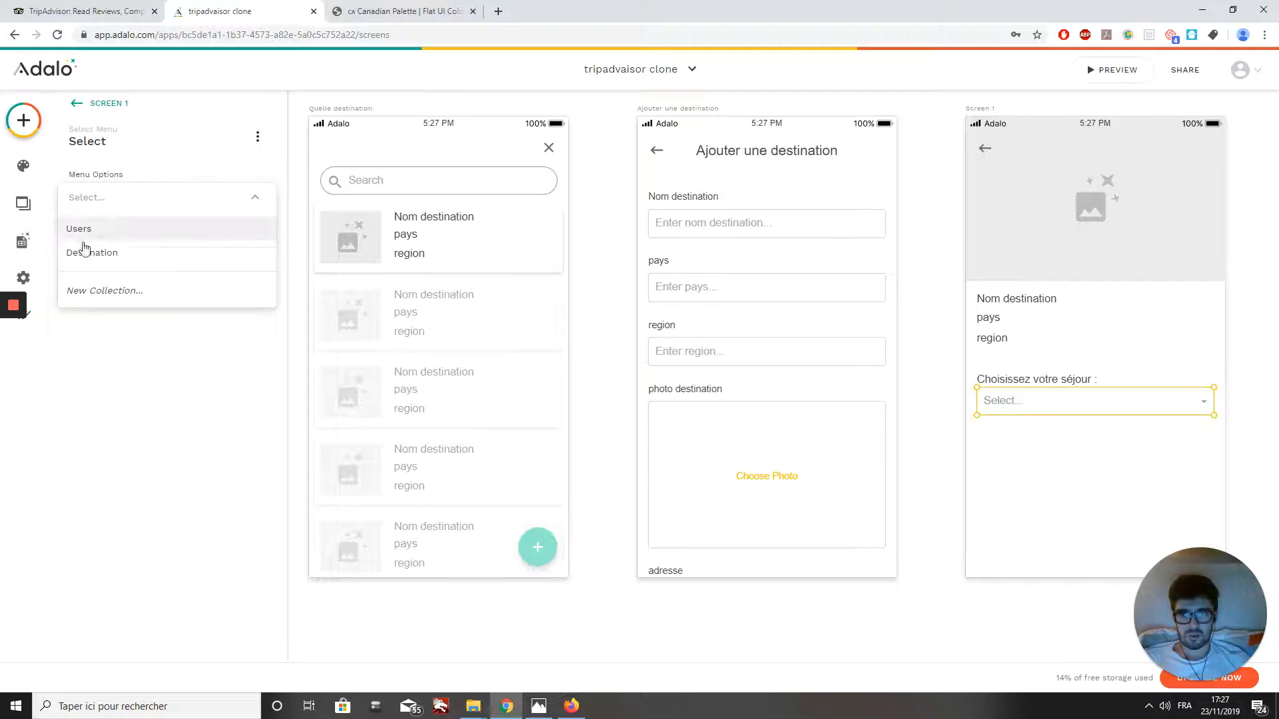
left_click(1062, 467)
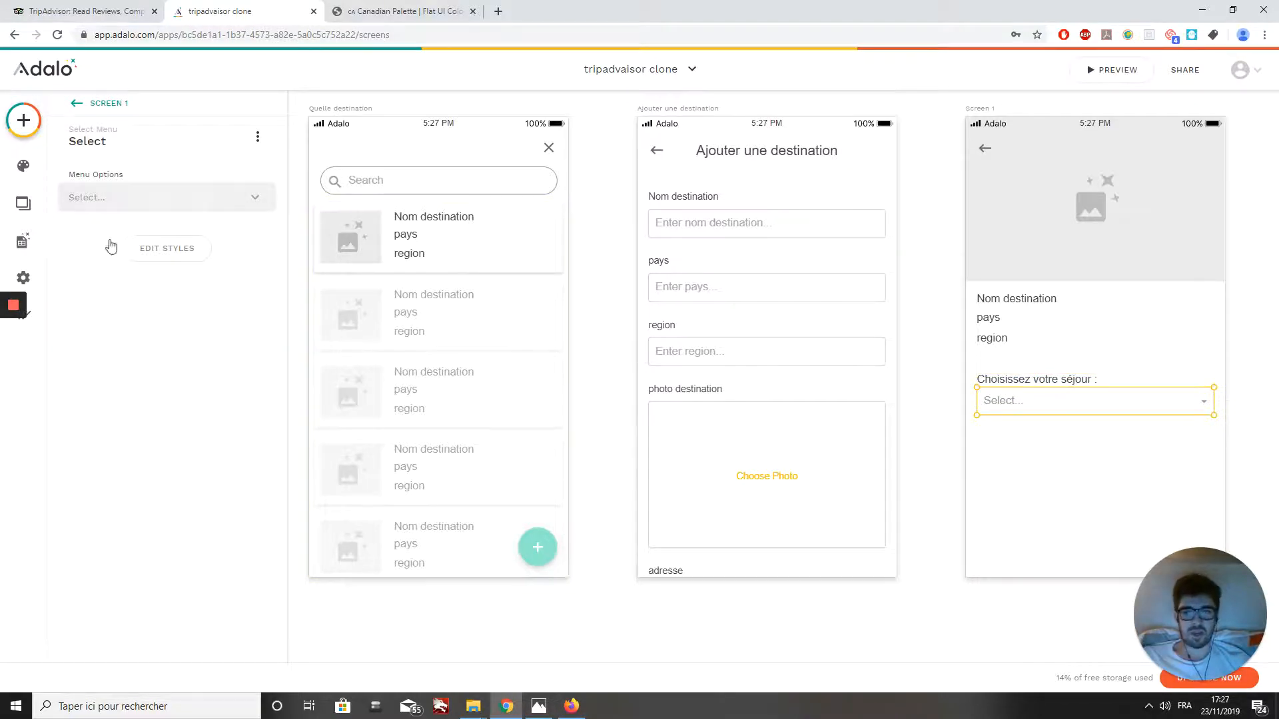
Create a database collection named "Restaurant/activité/Hotel"
left_click(22, 120)
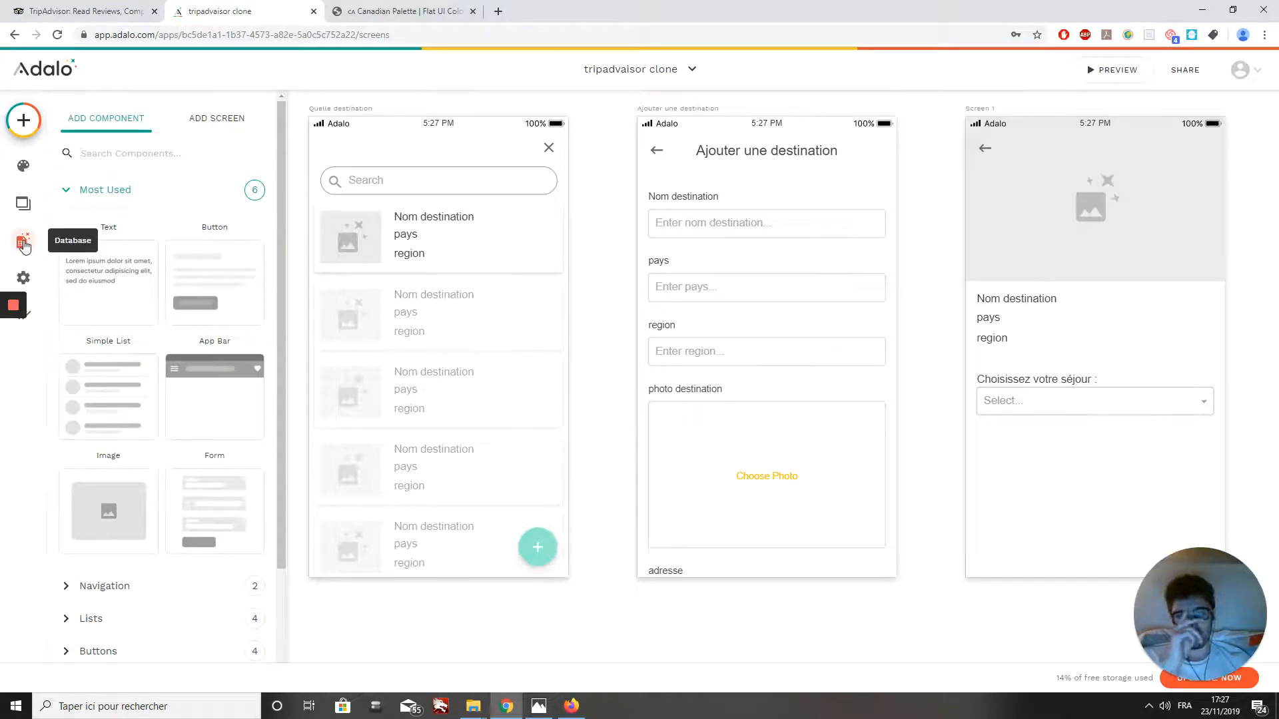
left_click(23, 243)
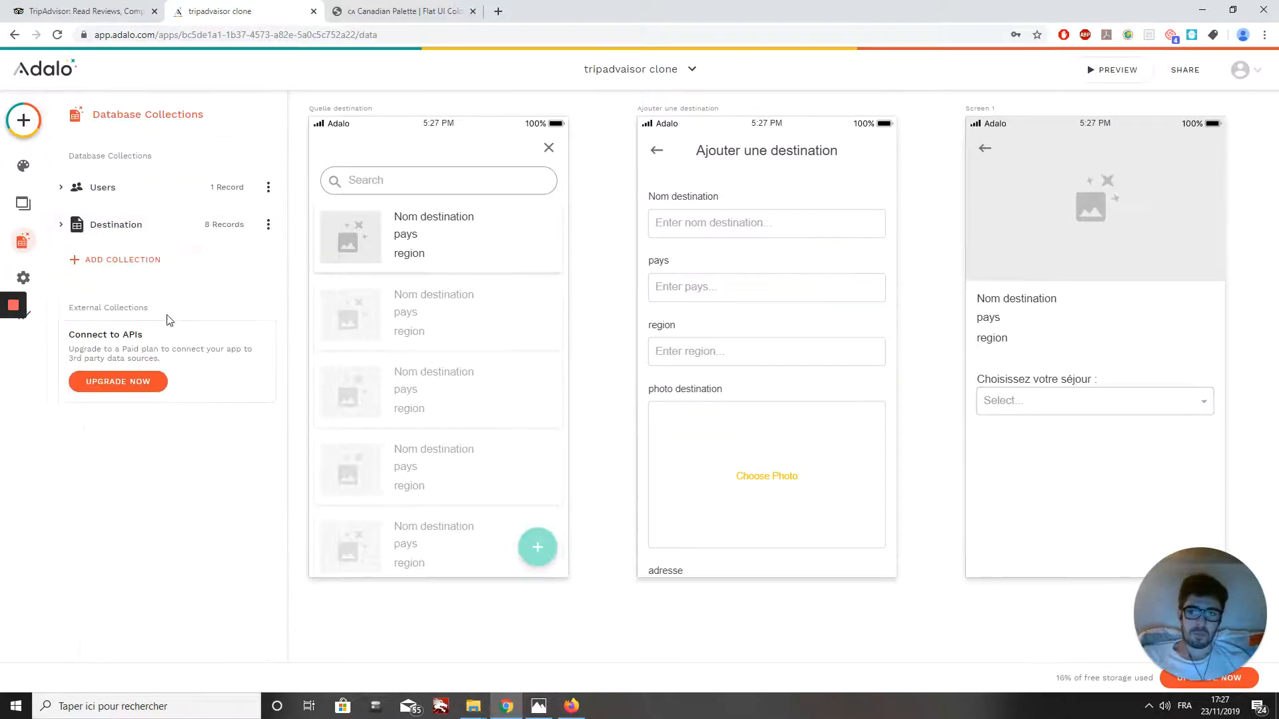
left_click(106, 265)
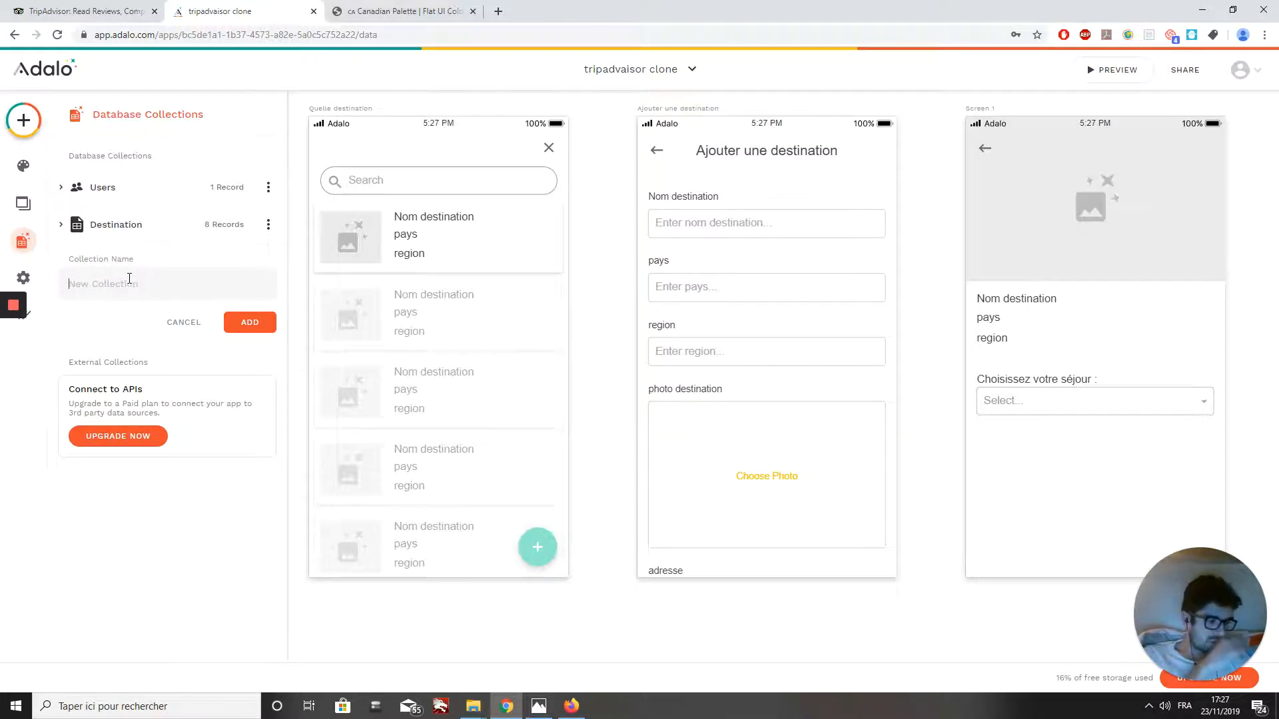
type("R")
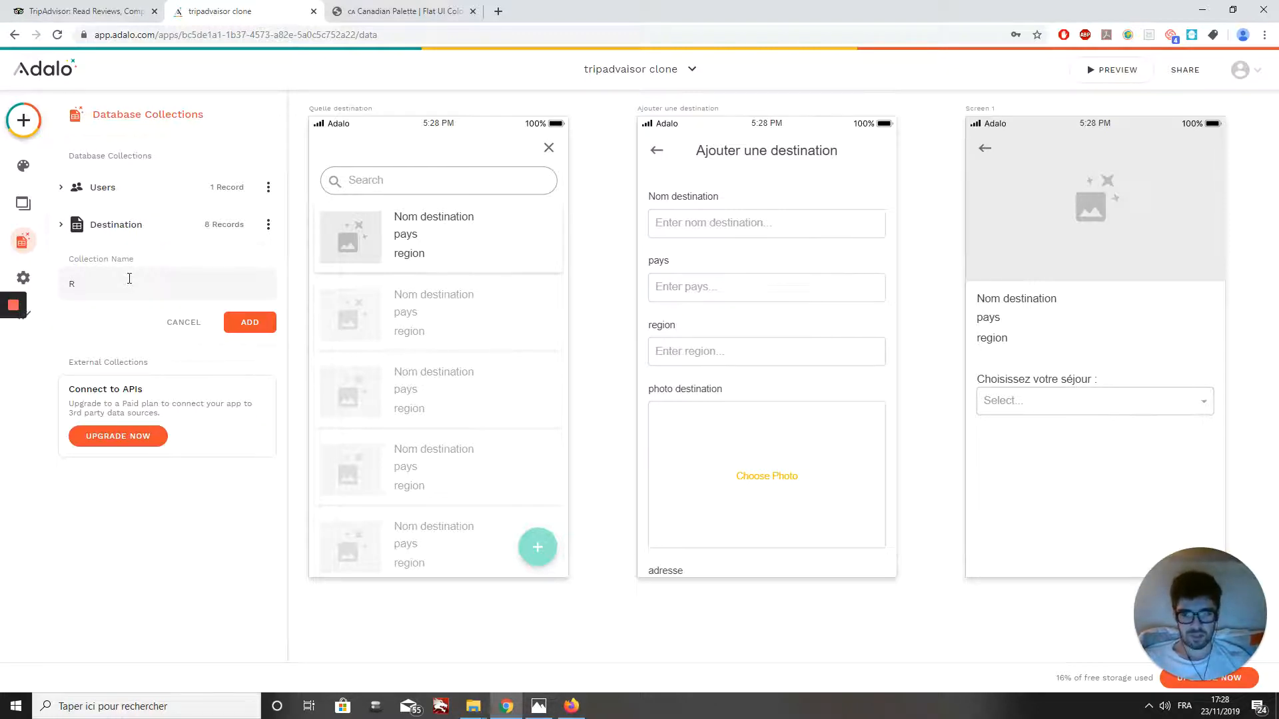
type("e")
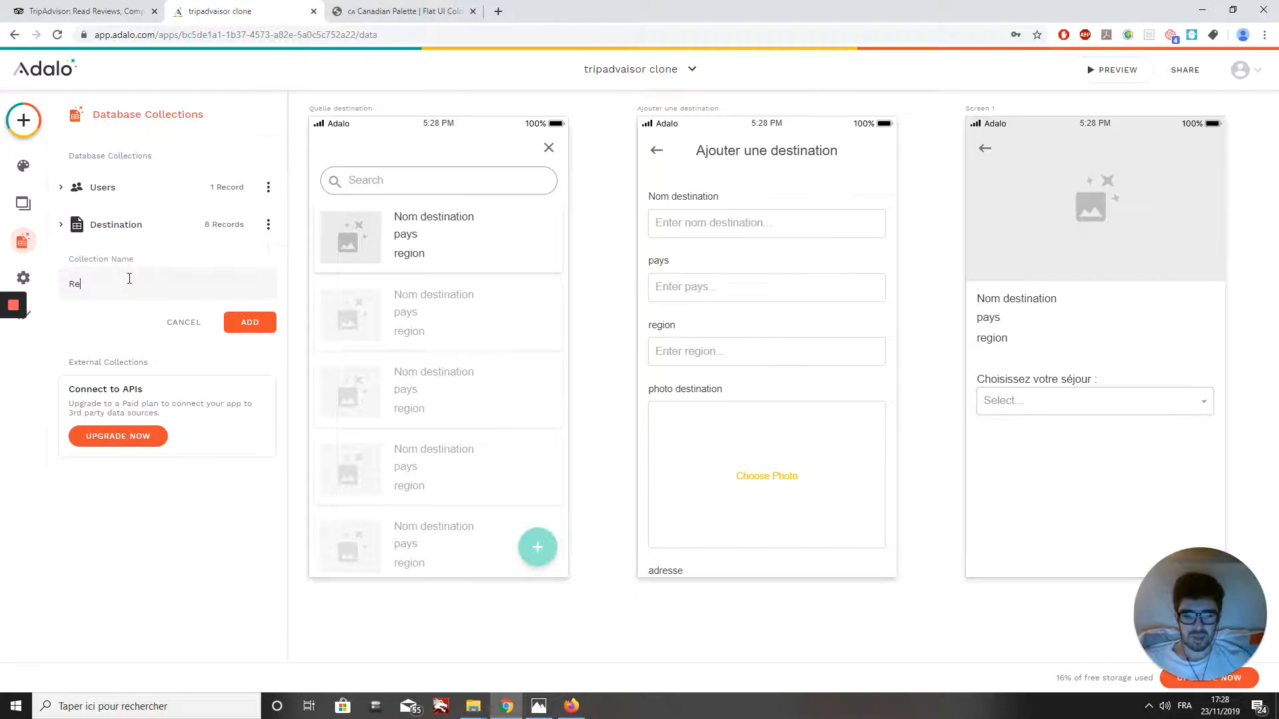
type("staurant")
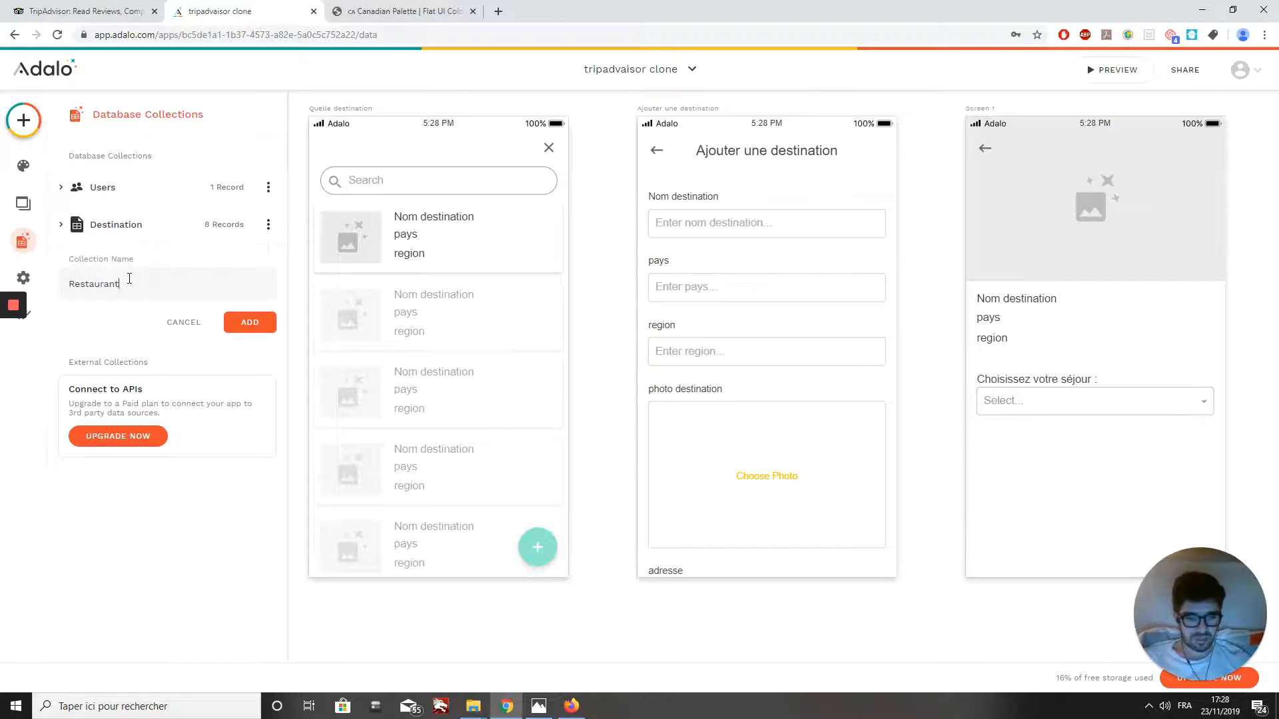
type("/activ")
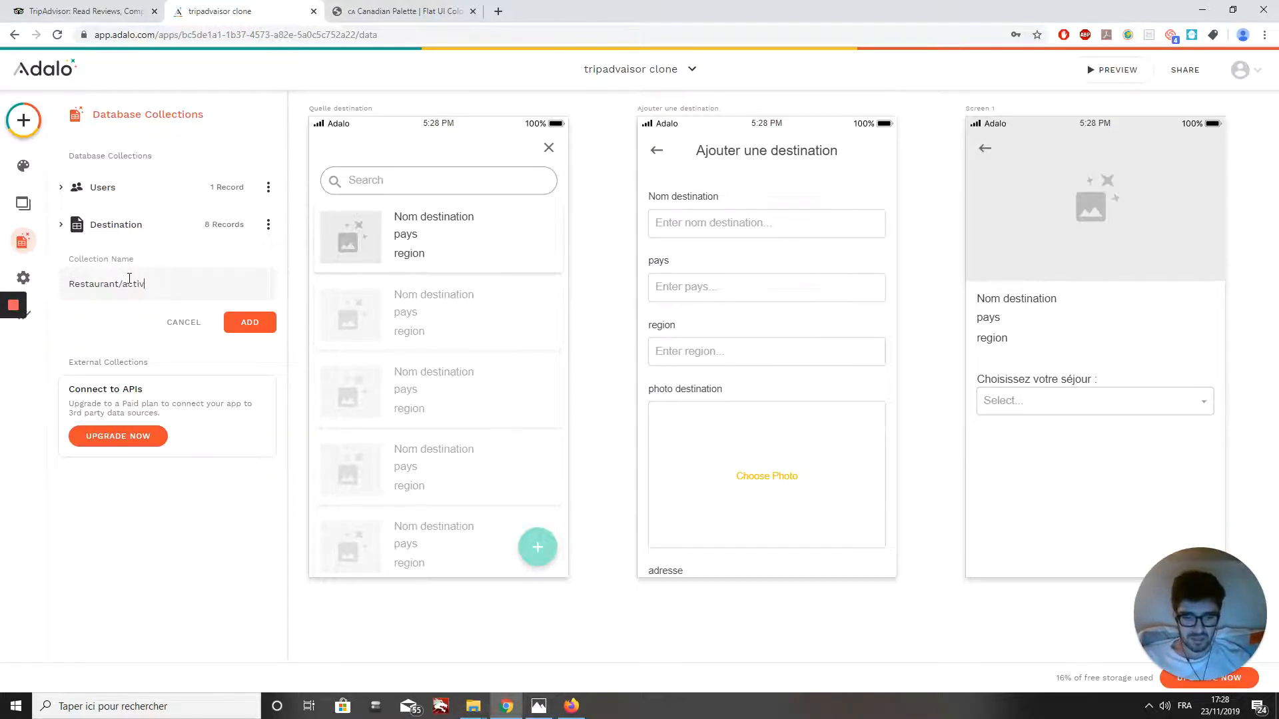
type("ite")
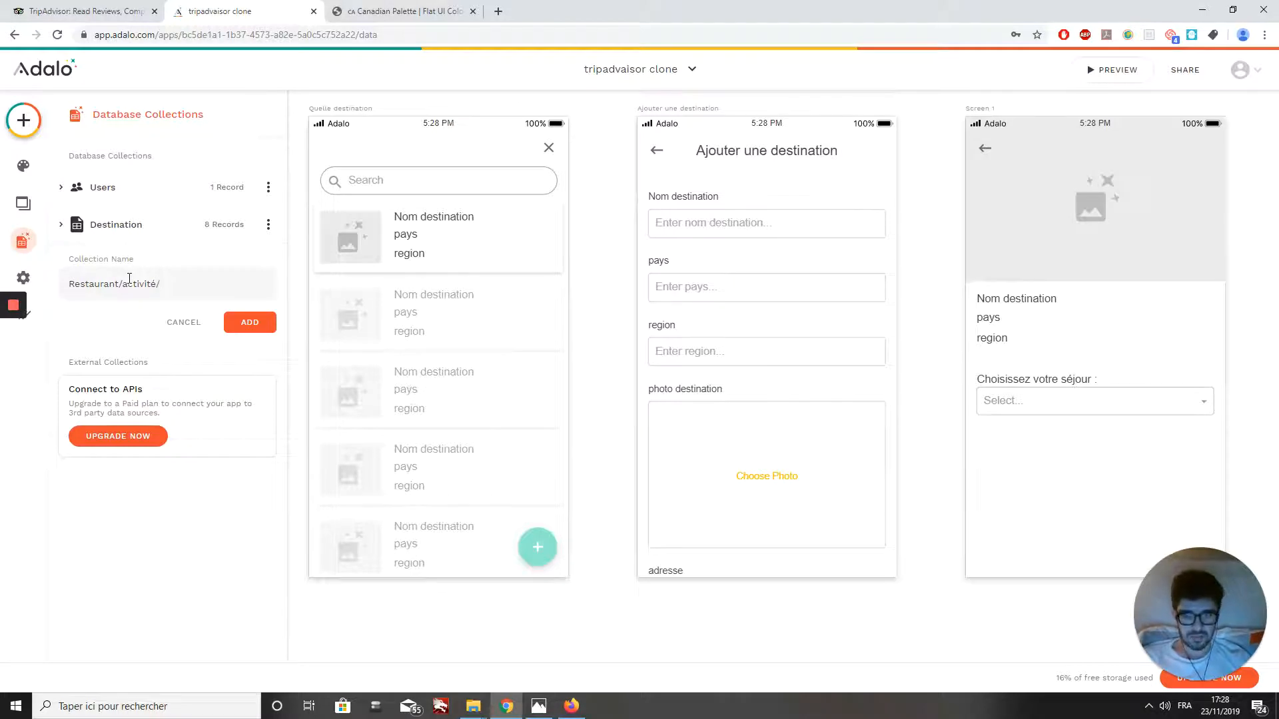
type("Hotel")
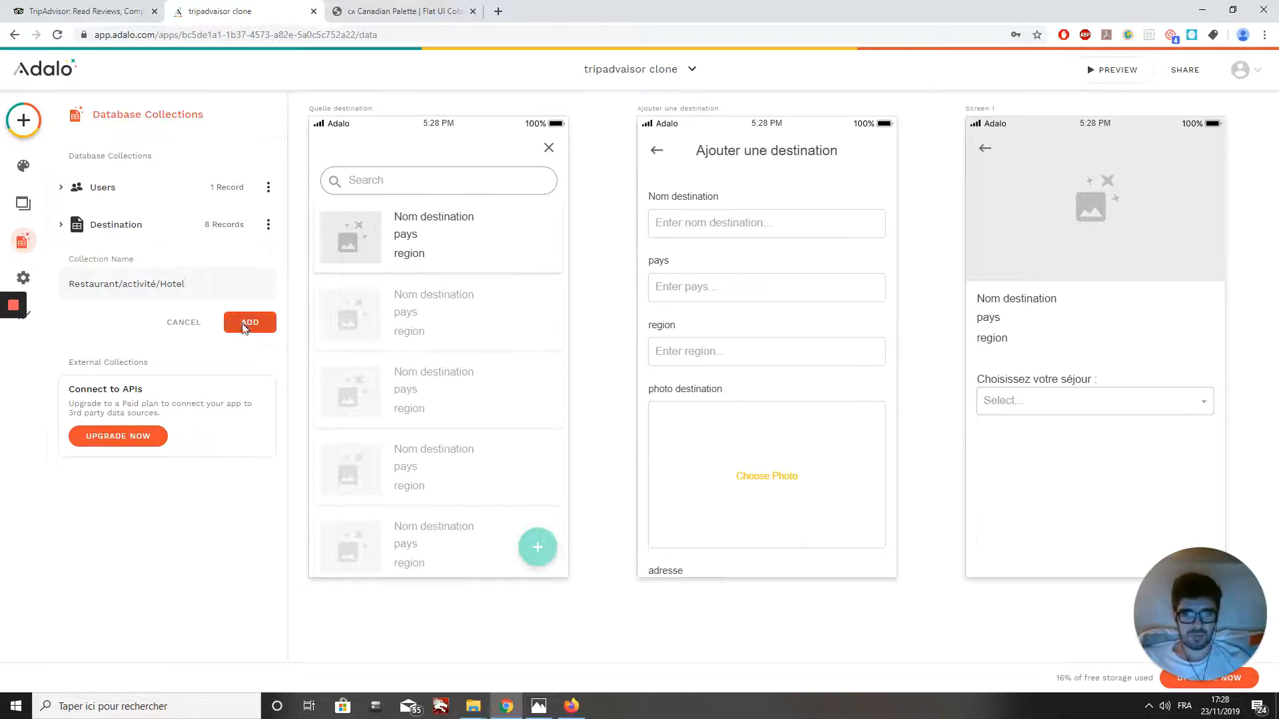
left_click(248, 323)
Rename the Name property of the Restaurant/activité/Hotel collection to "Nom"
left_click(123, 305)
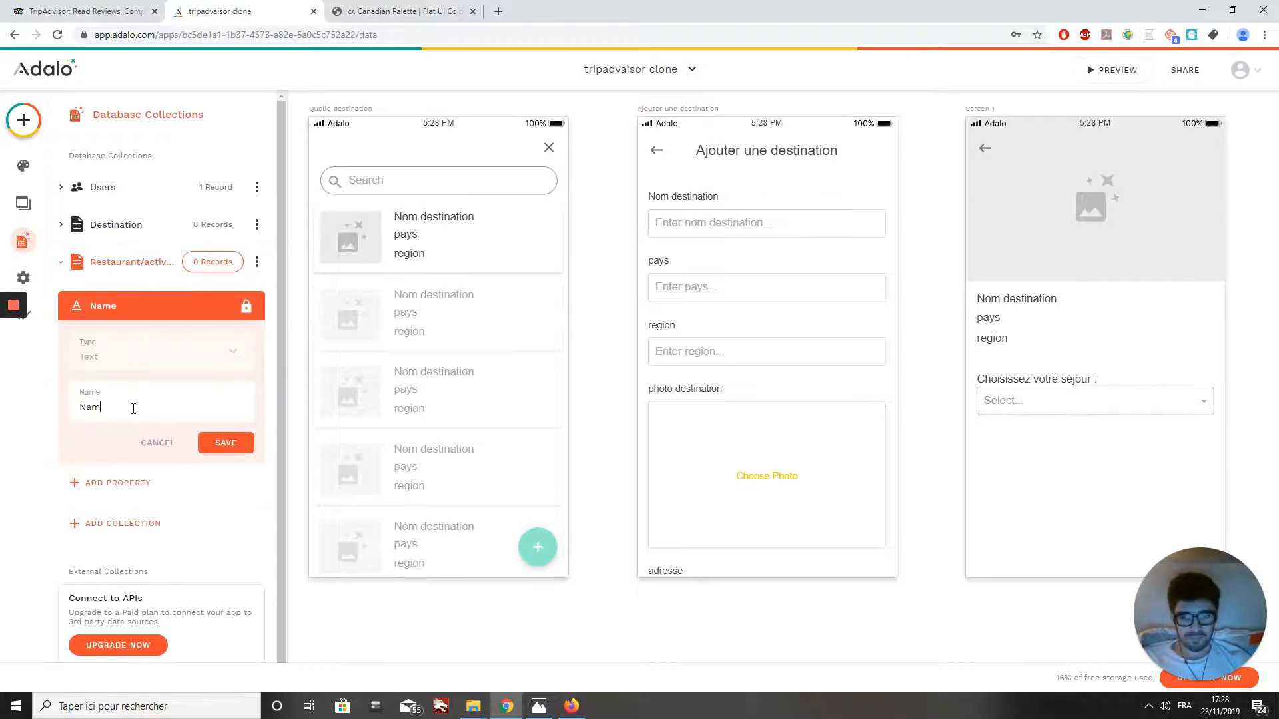
key("BackSpace")
key("BackSpace")
key("BackSpace")
type("No")
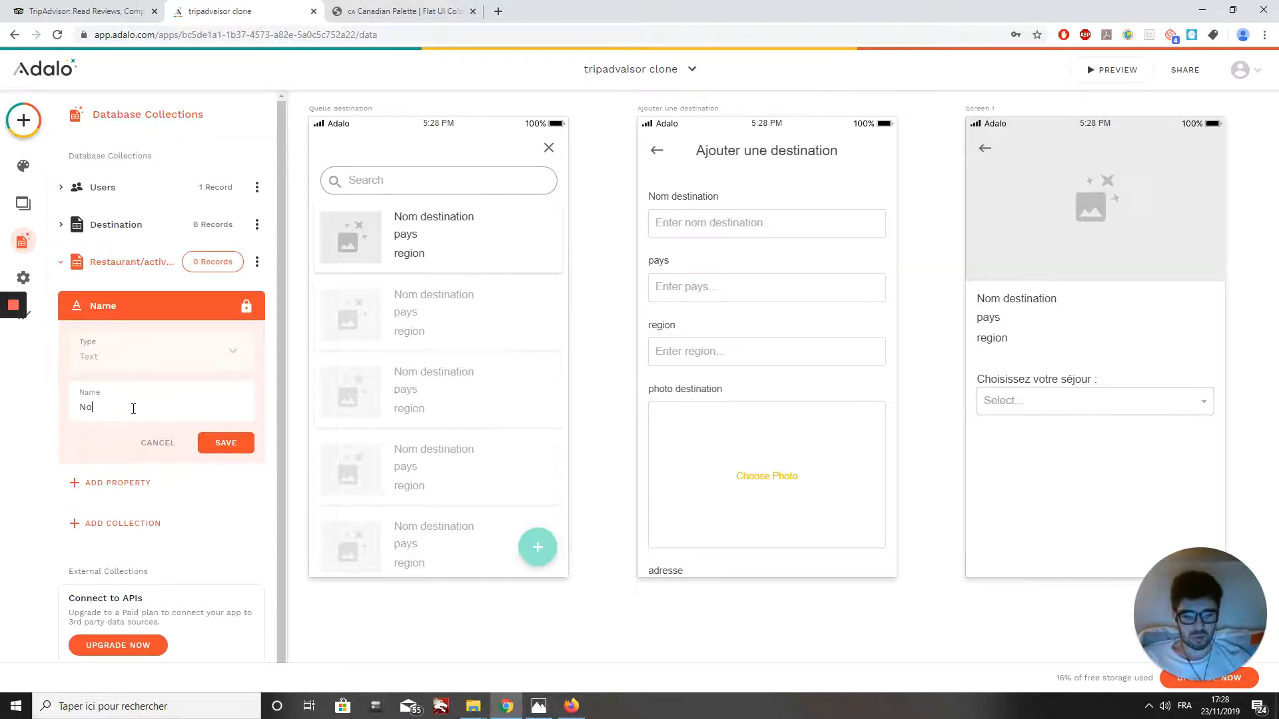
type("m")
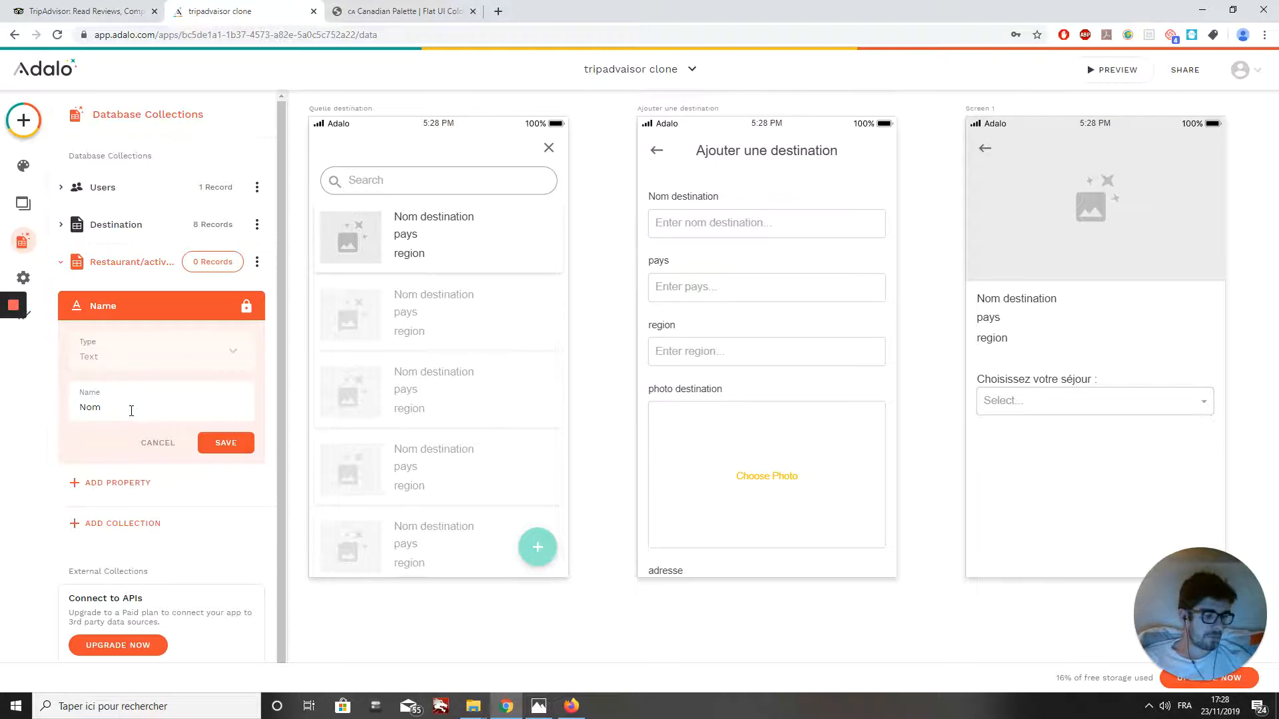
left_click(226, 443)
Add a number property named "Note" to the Restaurant/activité/Hotel collection
left_click(142, 339)
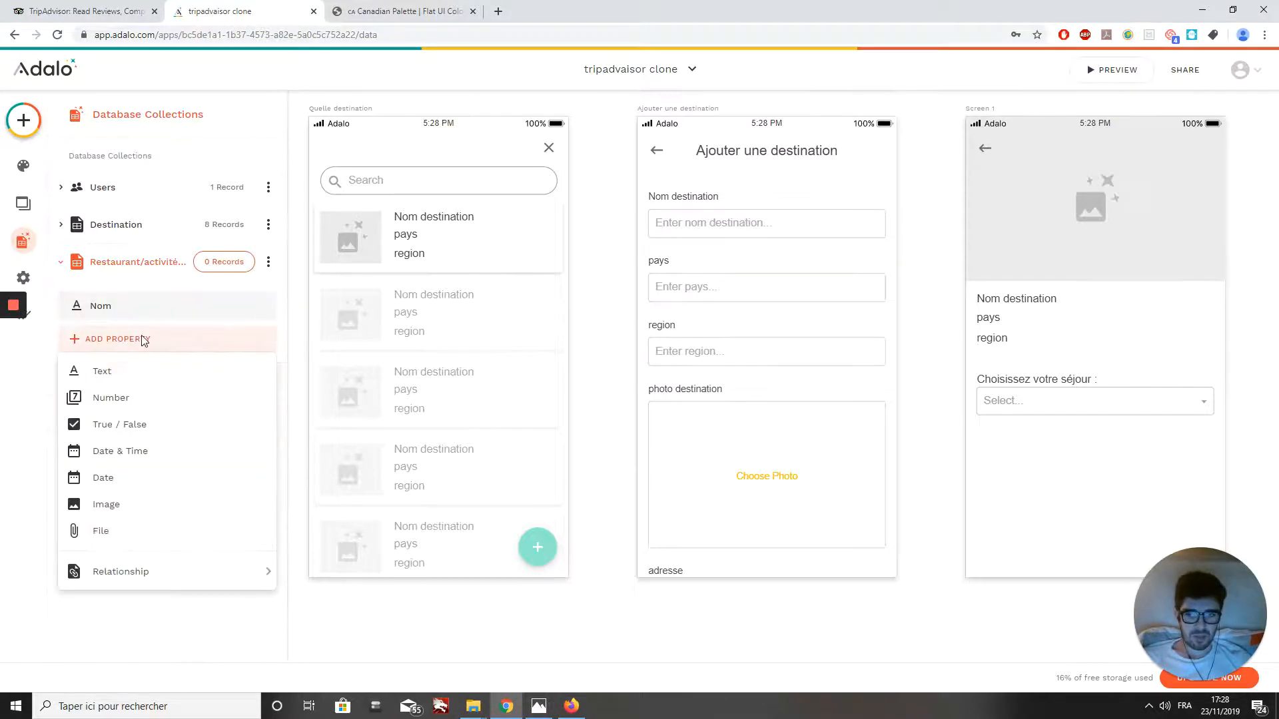
left_click(133, 402)
left_click(151, 444)
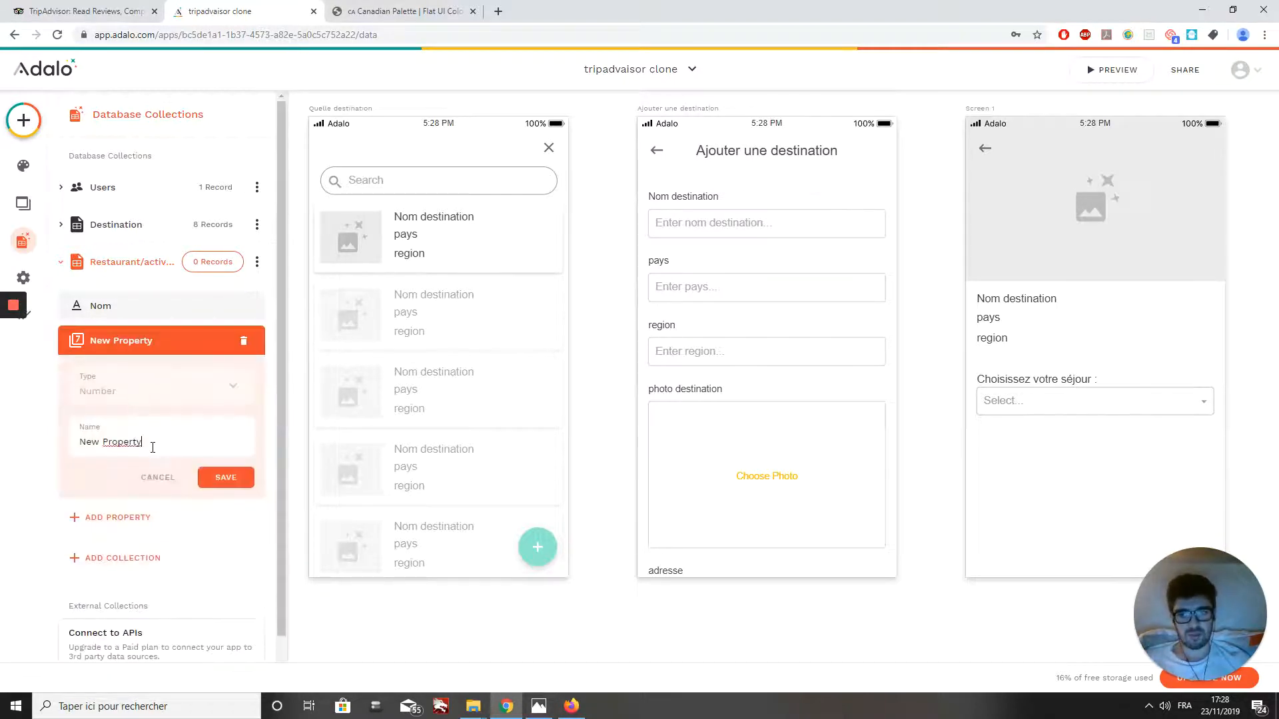
key("BackSpace")
key("BackSpace")
key("BackSpace")
key("BackSpace")
key("BackSpace")
key("BackSpace")
key("BackSpace")
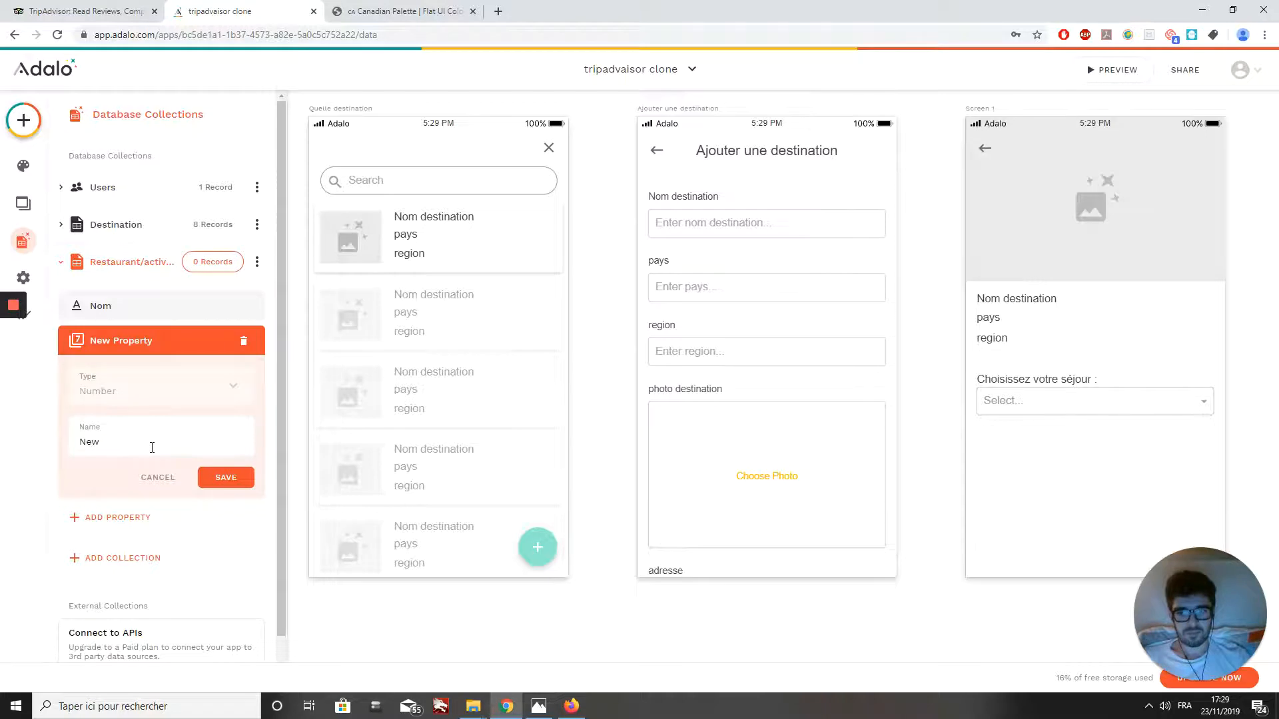
type("ote")
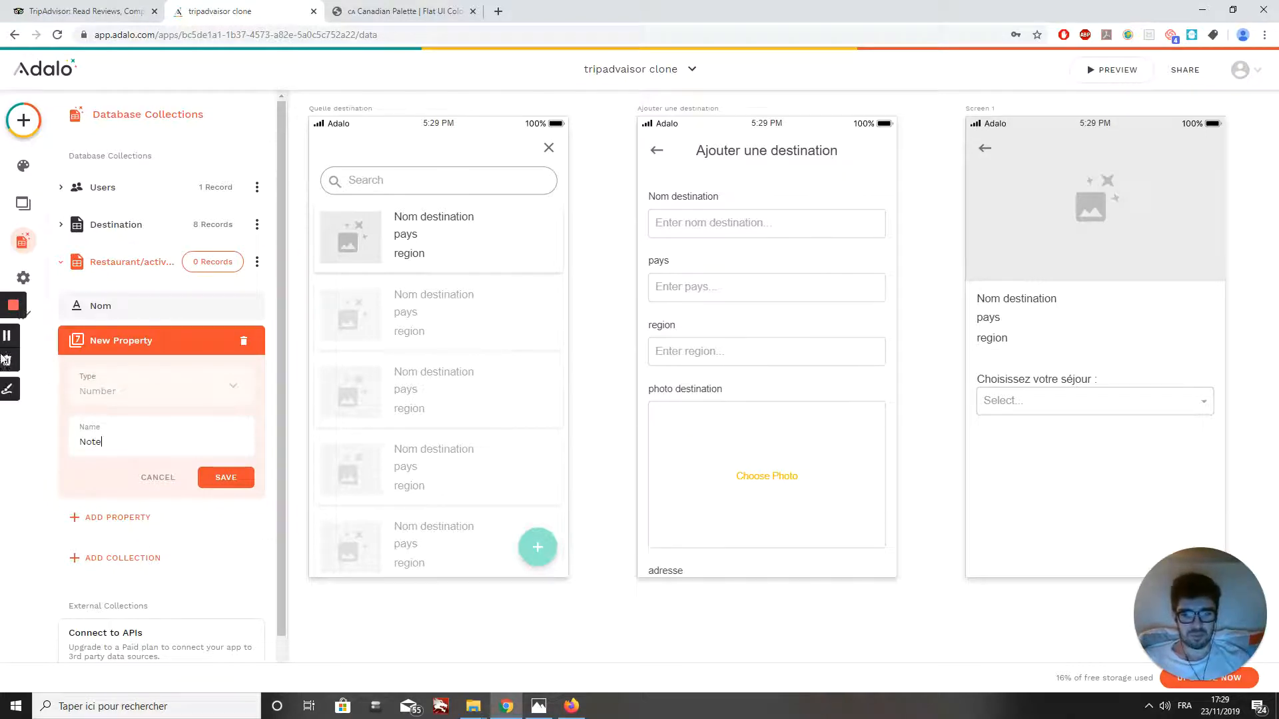
left_click(239, 481)
Create an image property in the Restaurant/activité/Hotel collection and clear its default name
left_click(133, 377)
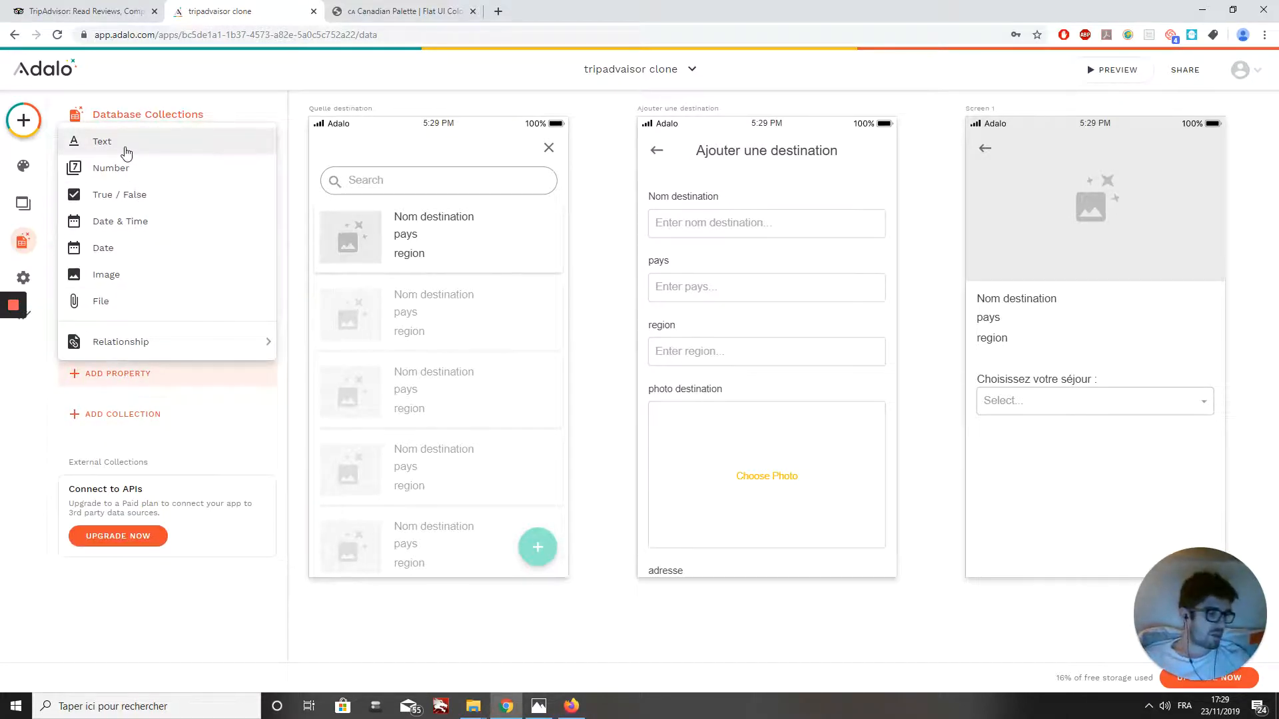
left_click(129, 277)
left_click(145, 477)
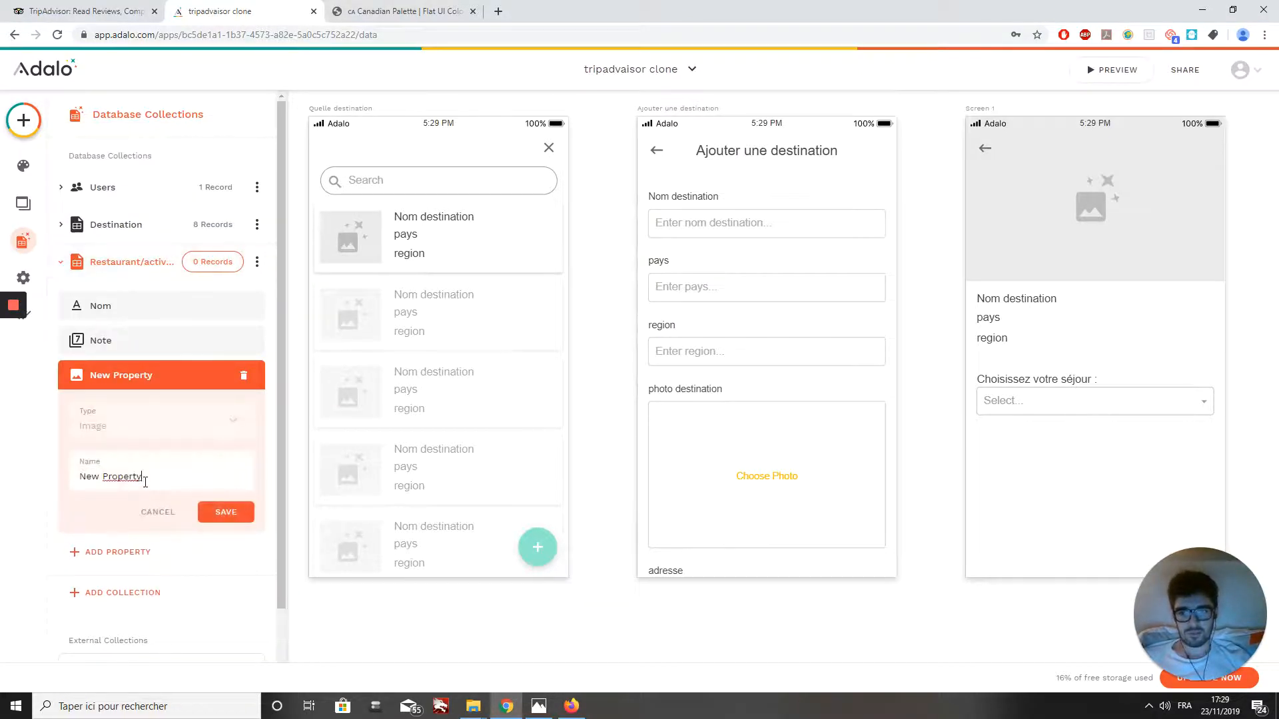
key("BackSpace")
key("BackSpace")
key("BackSpace")
key("BackSpace")
key("BackSpace")
key("BackSpace")
key("BackSpace")
key("BackSpace")
key("BackSpace")
key("BackSpace")
key("BackSpace")
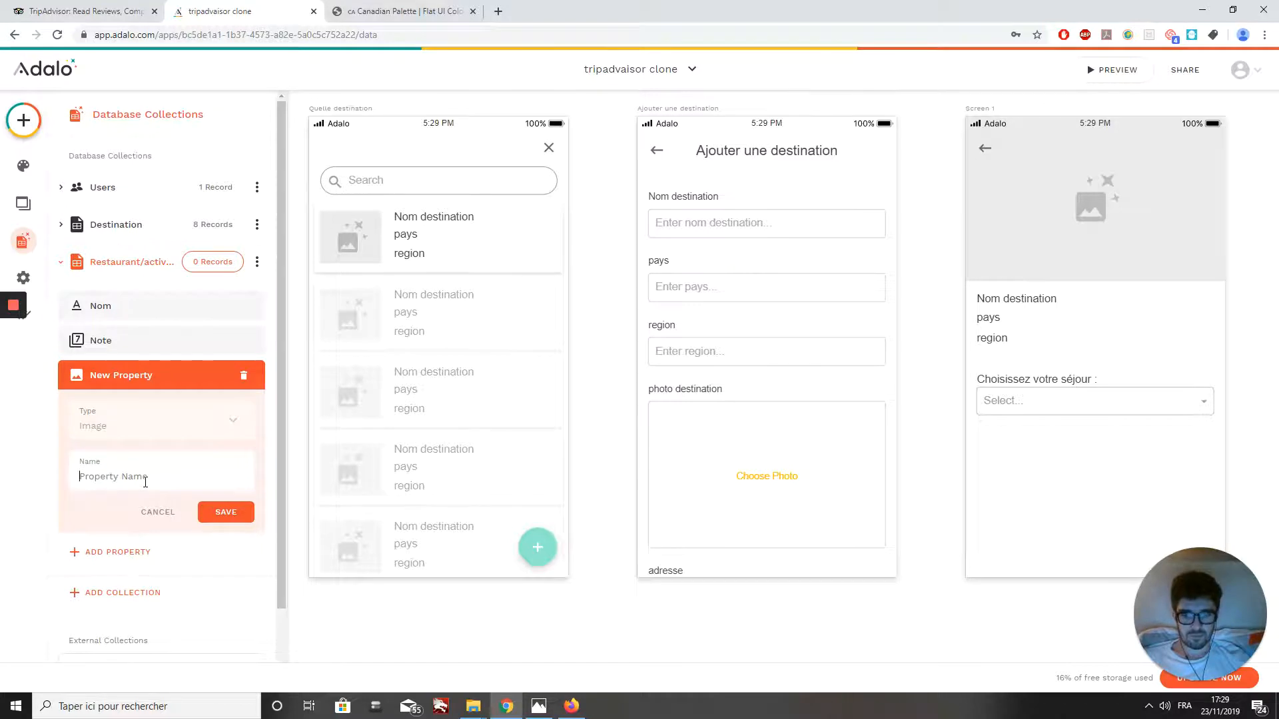
type("saint-petersbourg")
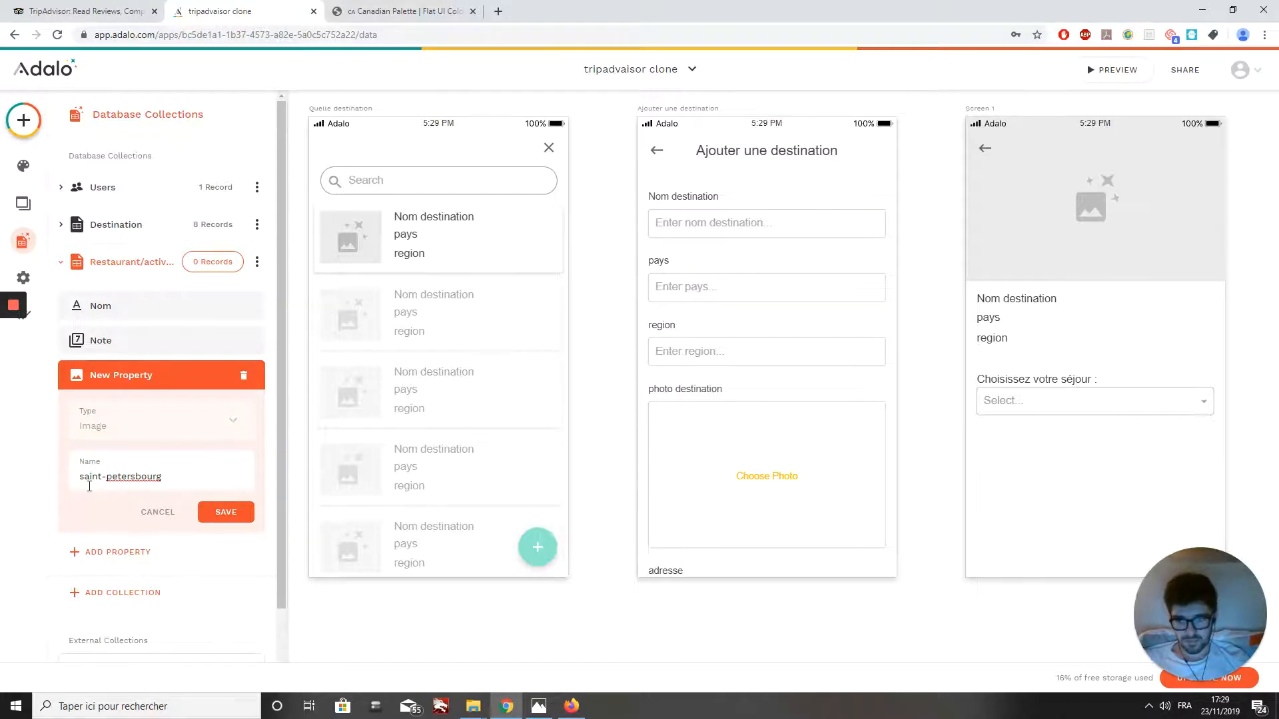
left_click_drag(112, 477, 107, 478)
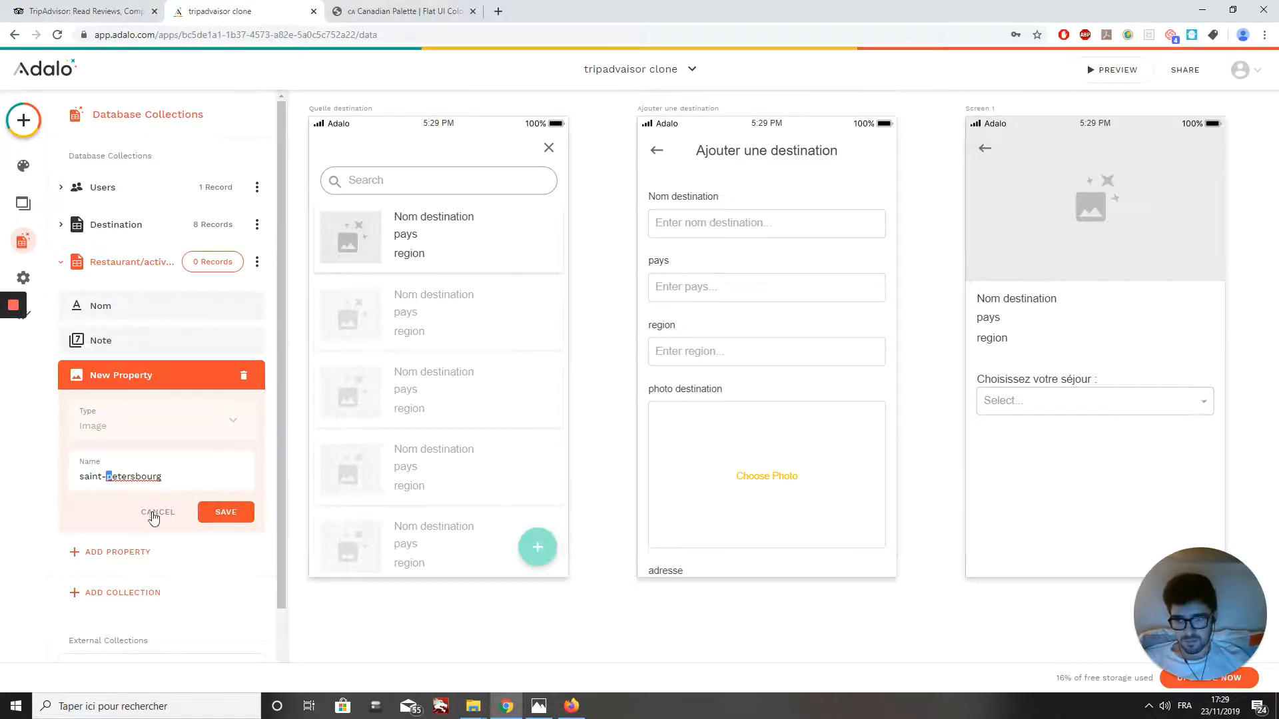
left_click(193, 482)
key("BackSpace")
key("BackSpace")
key("BackSpace")
key("BackSpace")
key("BackSpace")
key("BackSpace")
key("BackSpace")
key("BackSpace")
key("BackSpace")
key("BackSpace")
key("BackSpace")
key("BackSpace")
key("BackSpace")
key("BackSpace")
key("BackSpace")
key("BackSpace")
key("BackSpace")
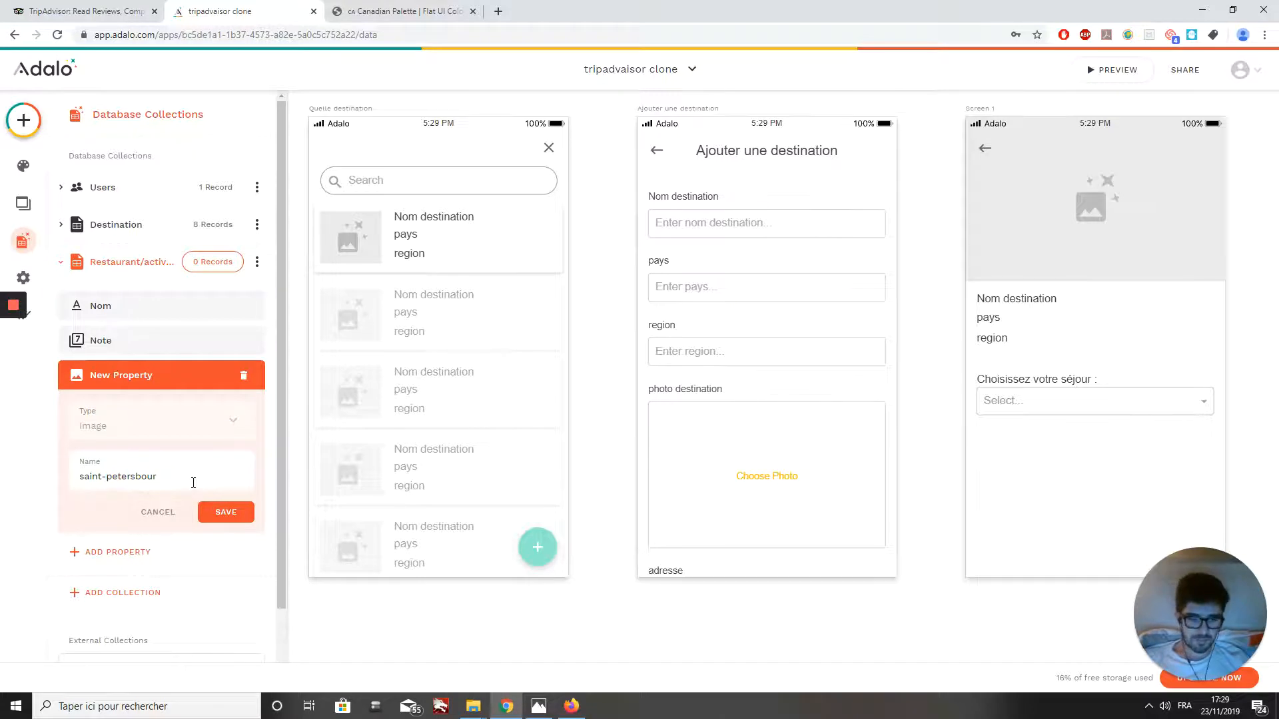
Name the new image property "photo" and save it
type("photo")
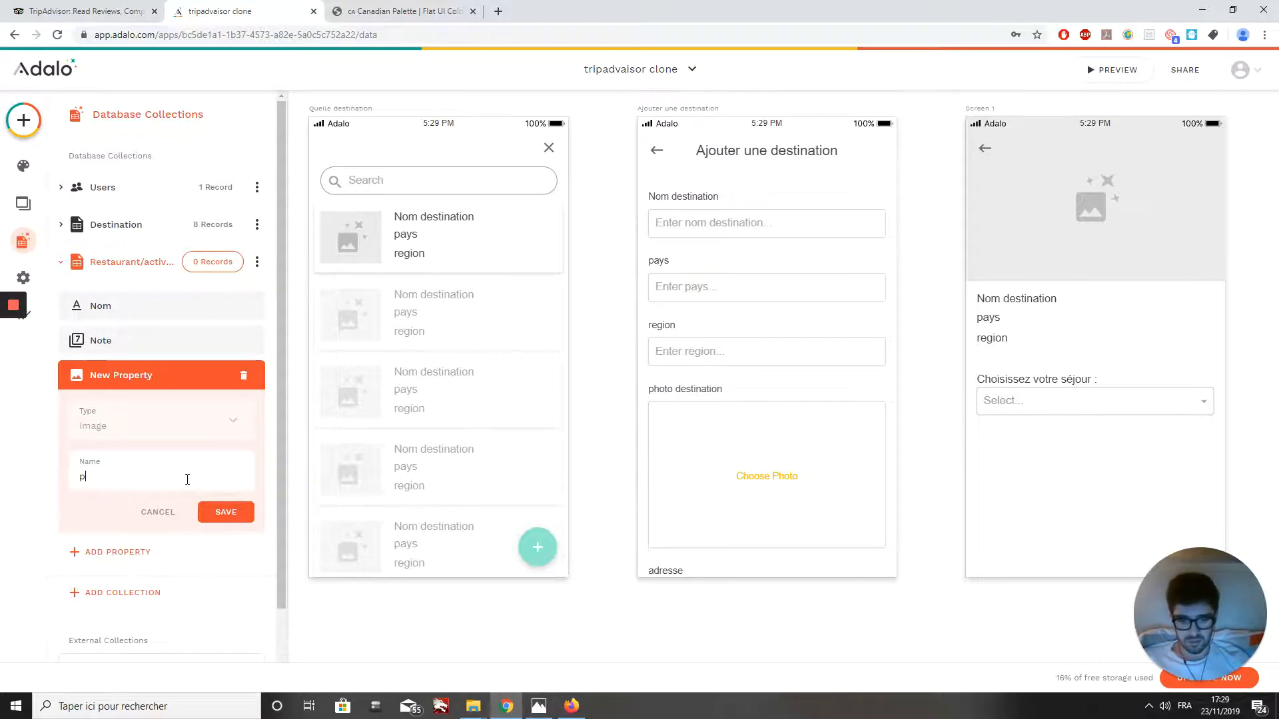
left_click(227, 513)
Add a text property named "pays" to the Restaurant/activité/Hotel collection
left_click(169, 415)
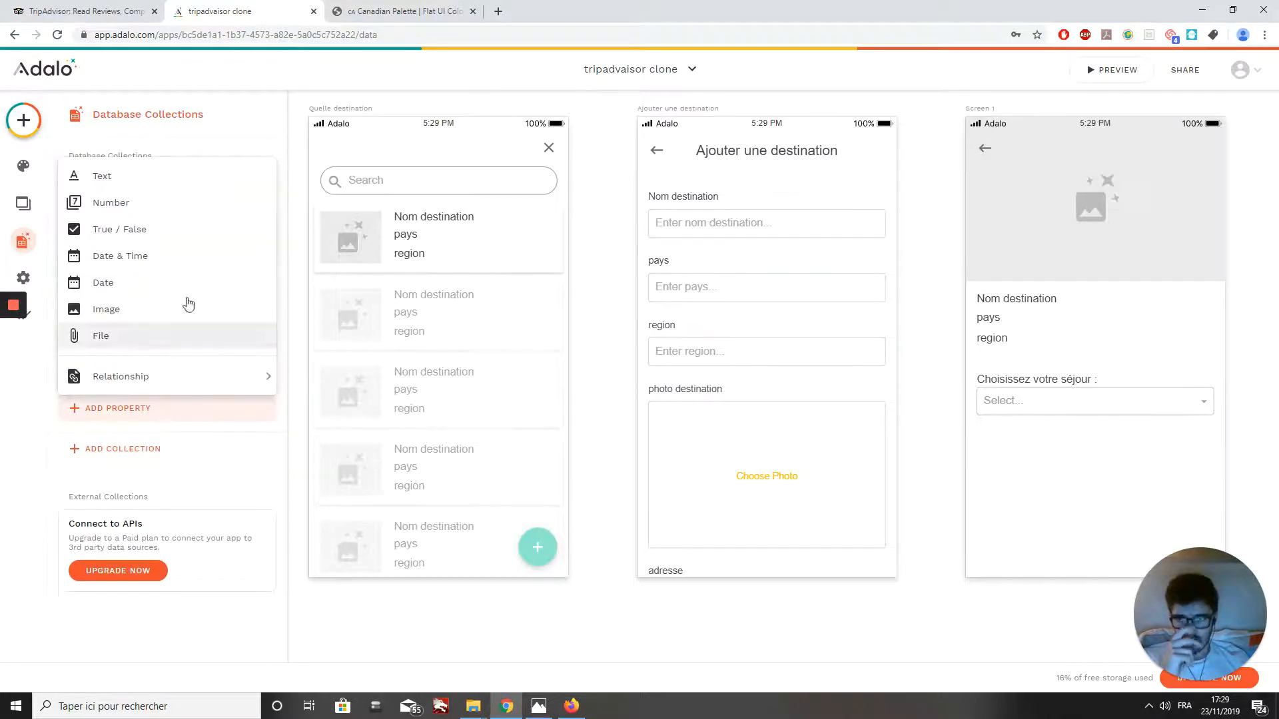
left_click(126, 181)
left_click_drag(154, 515, 59, 531)
type("pay")
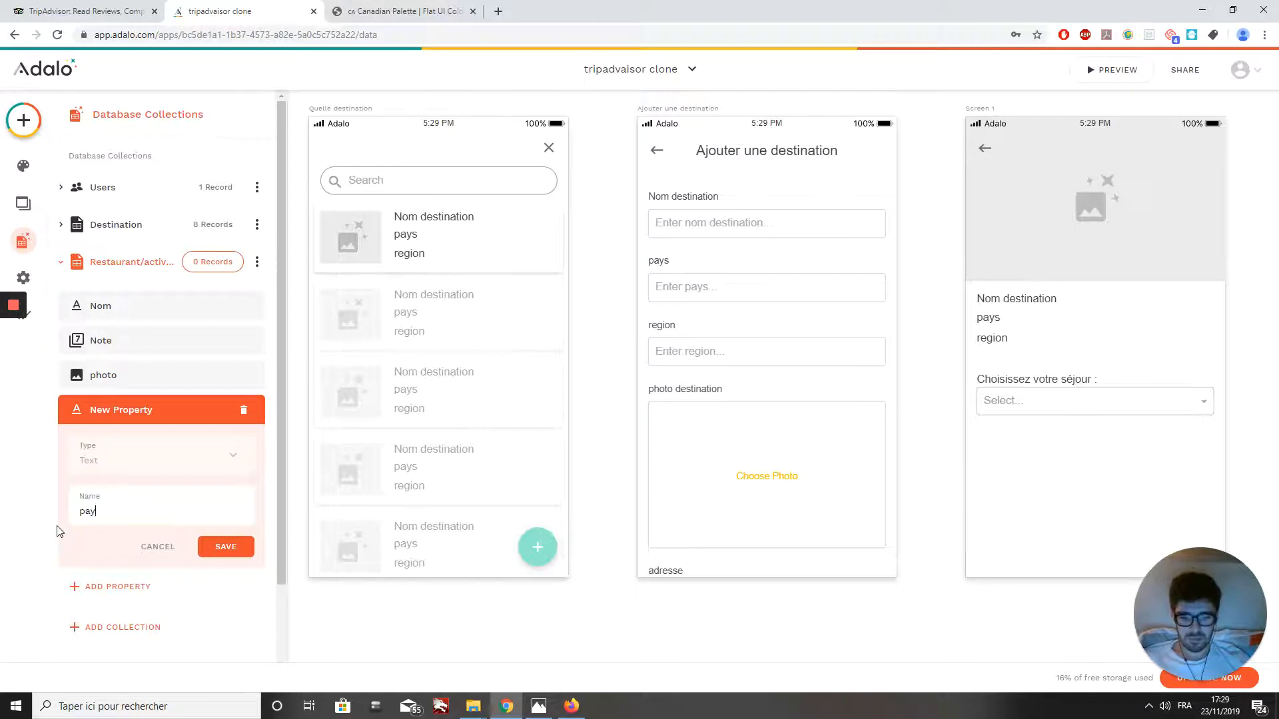
type("s")
left_click(226, 547)
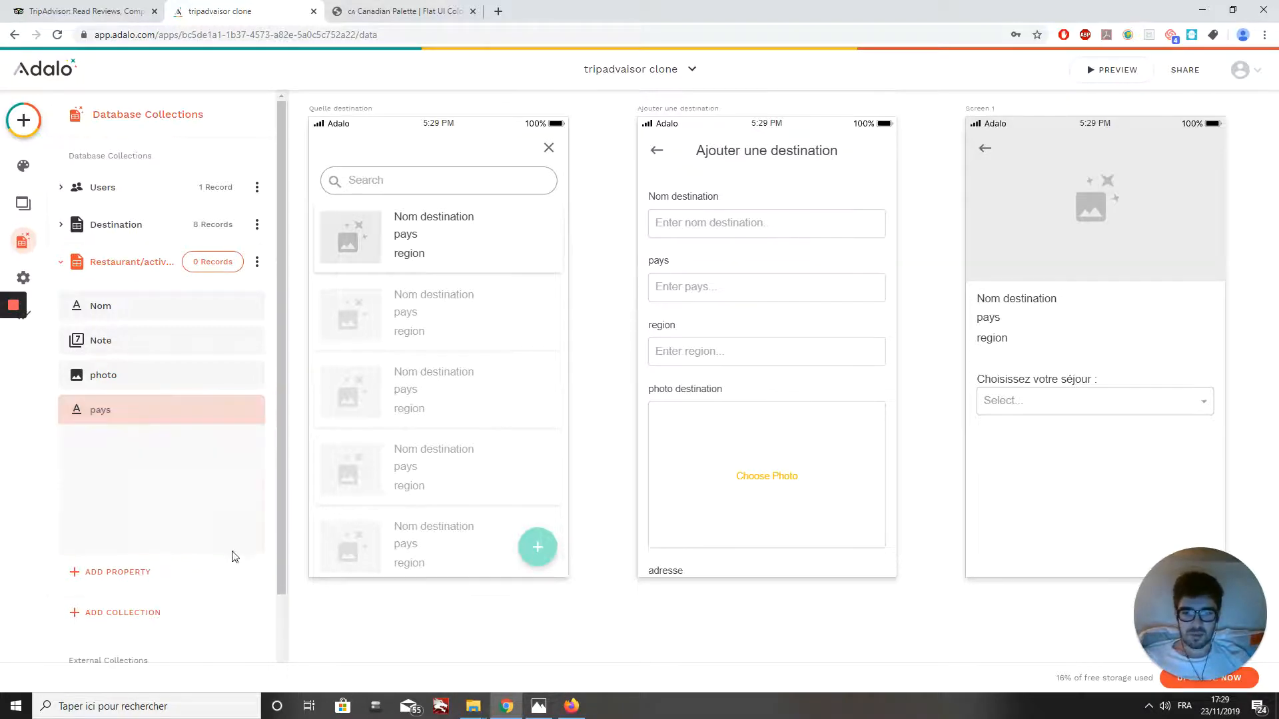
Add a text property named "adresse" to the Restaurant/activité/Hotel collection
left_click(128, 441)
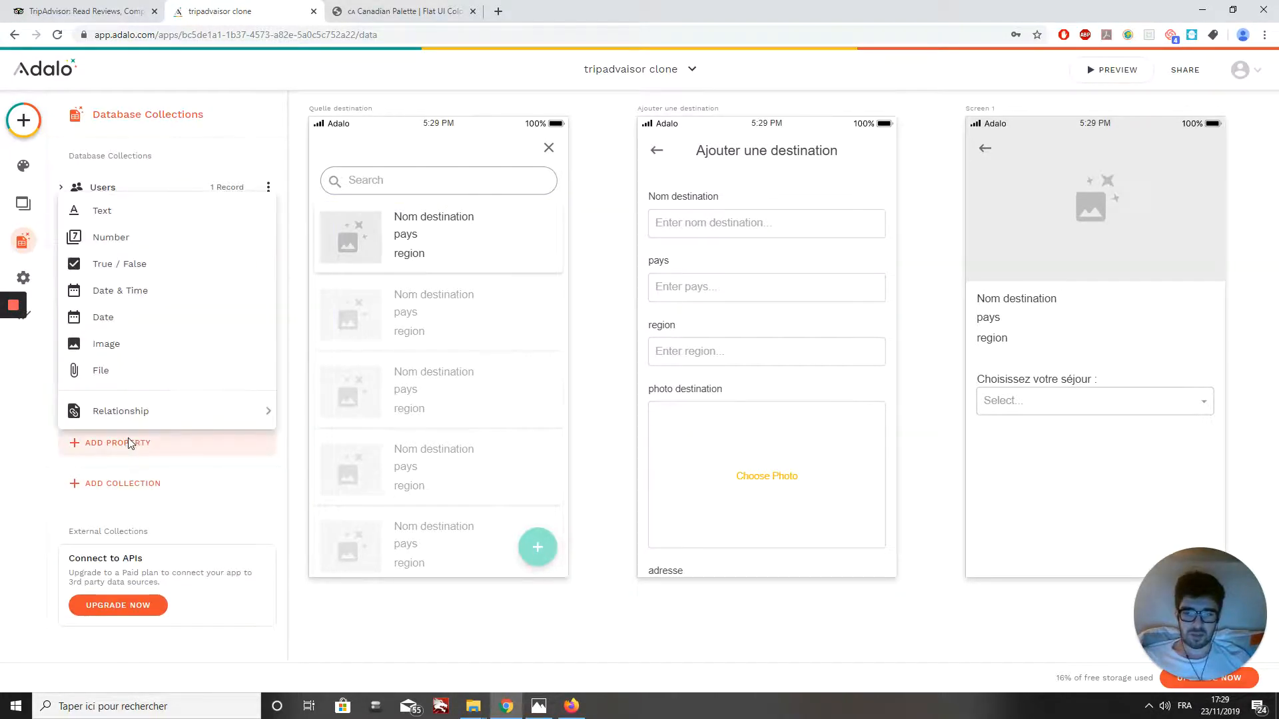
left_click(141, 212)
left_click(169, 558)
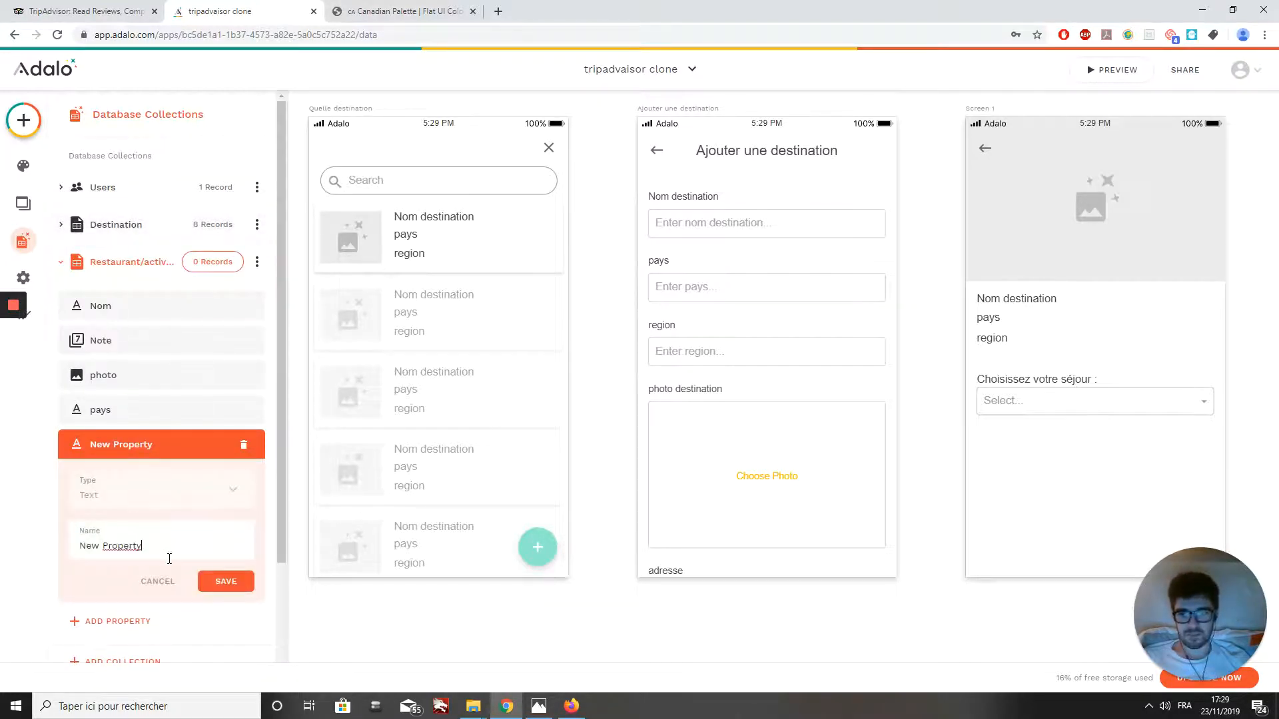
left_click_drag(169, 558, 3, 569)
type("adre")
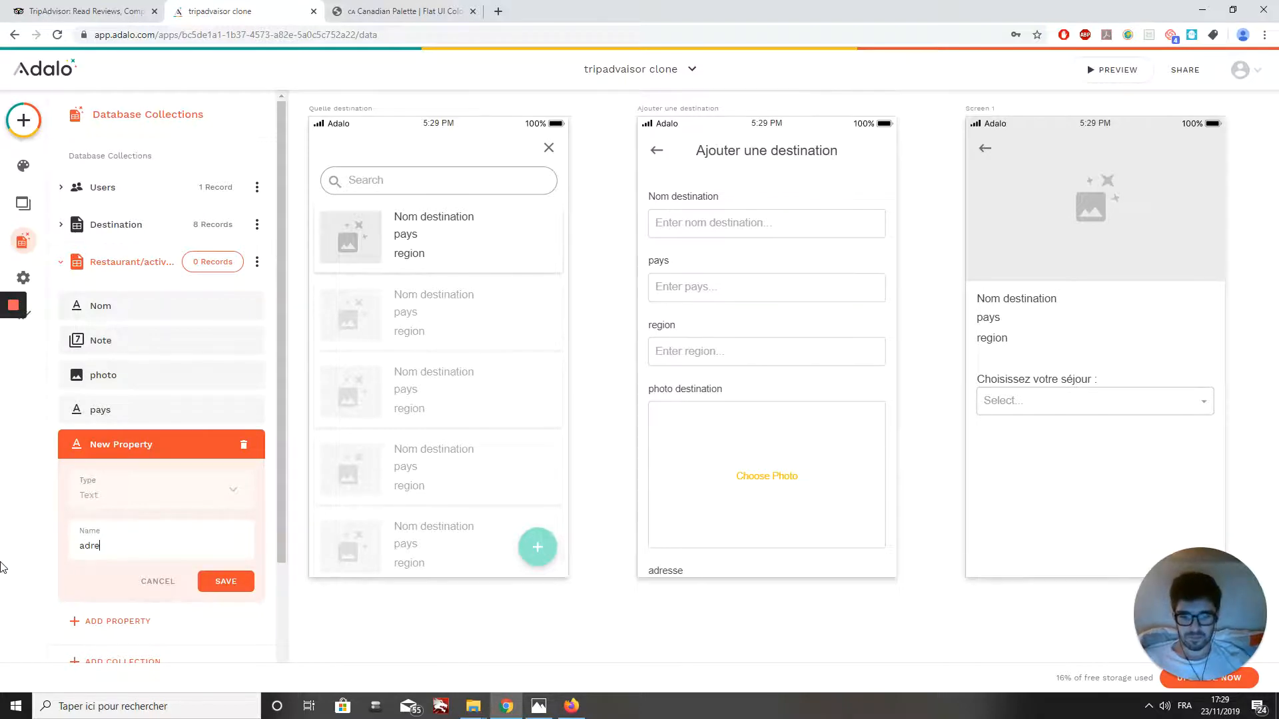
type("sse")
left_click(226, 582)
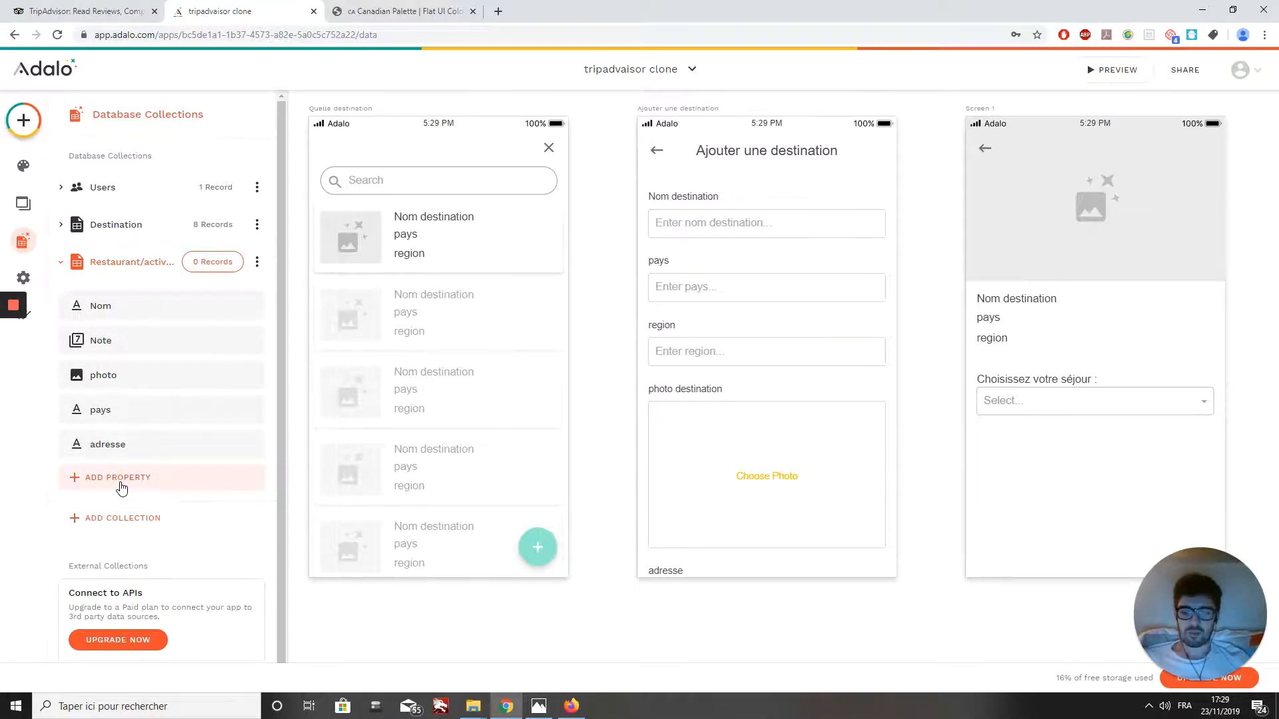
Create a database collection named "Catégorie"
left_click(116, 525)
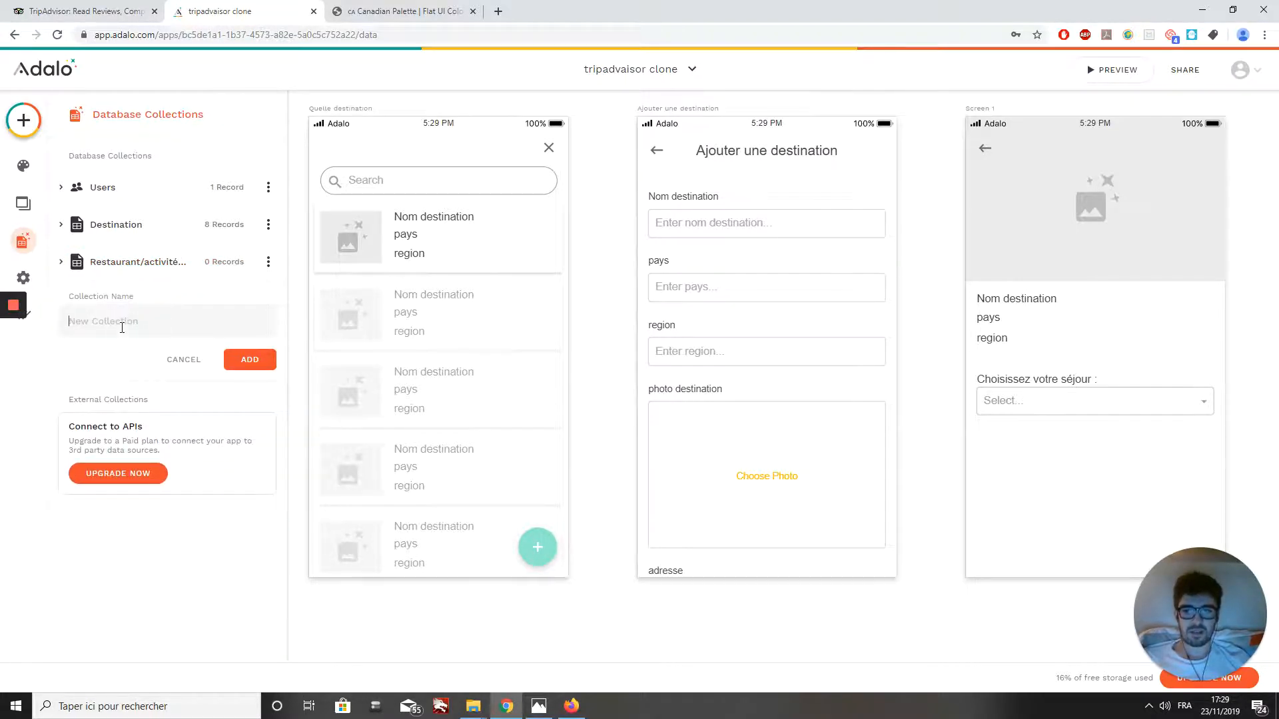
type("Cate")
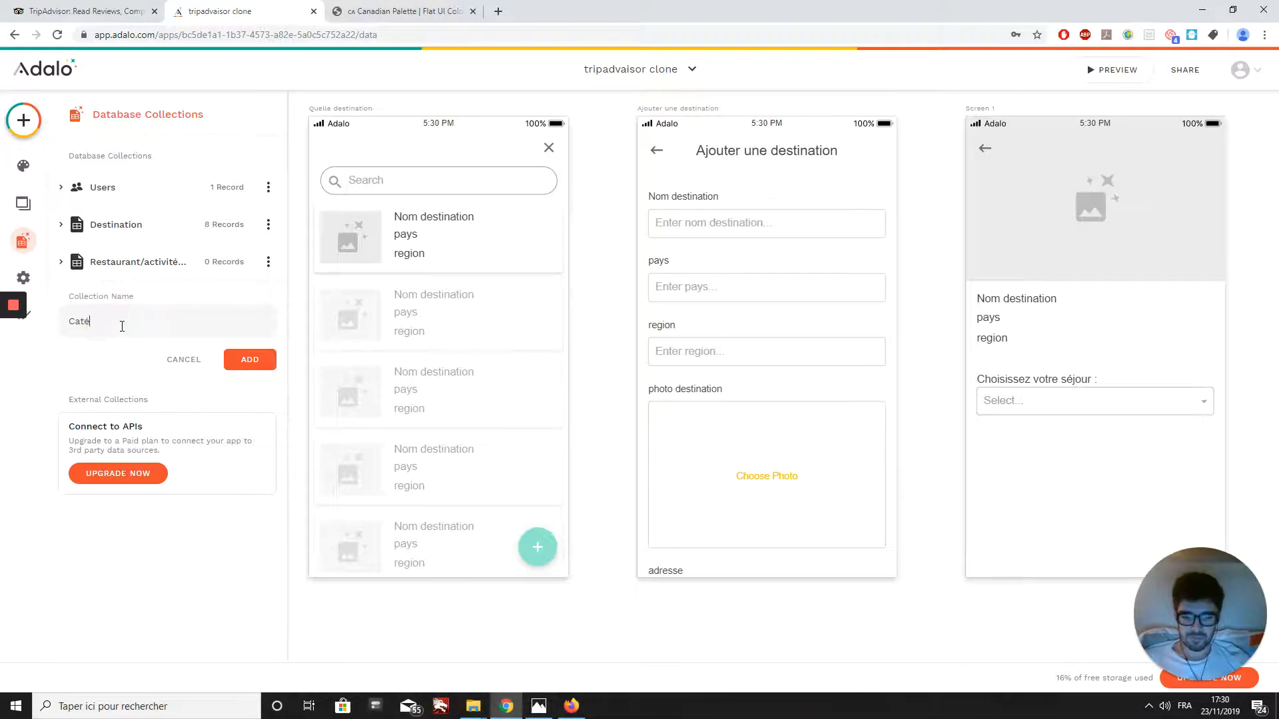
key("BackSpace")
type("égorie")
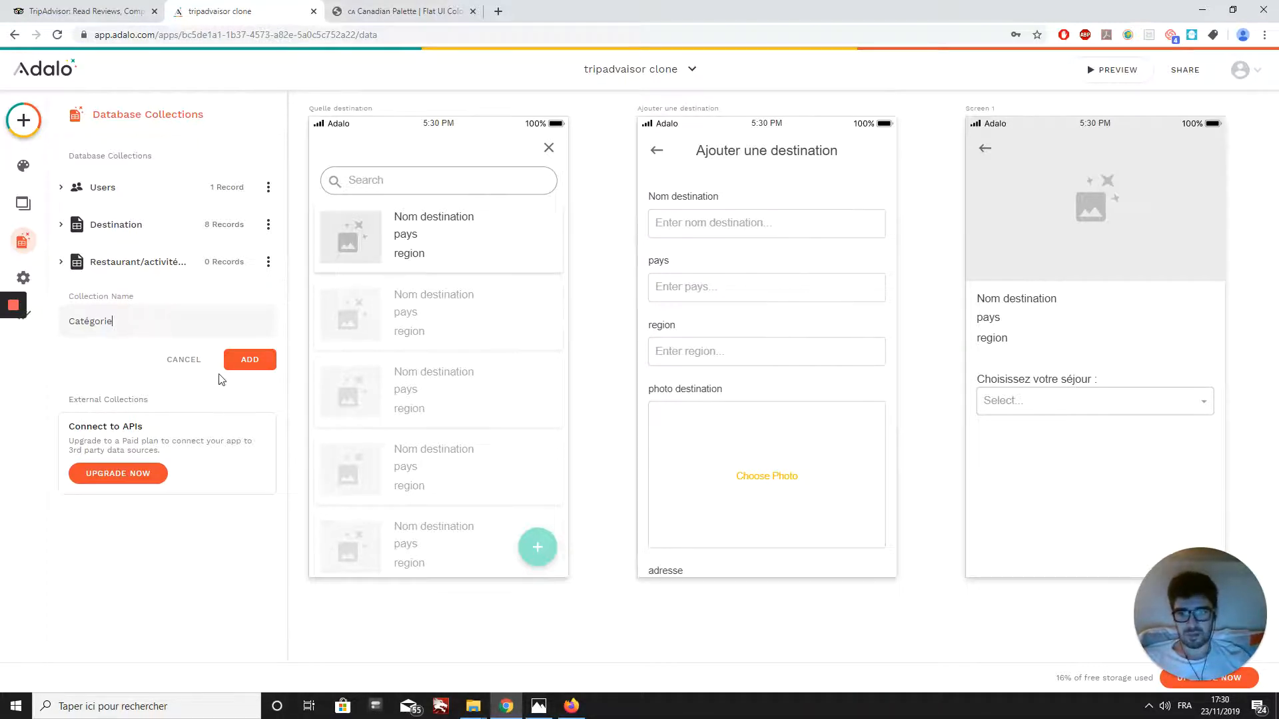
left_click(247, 363)
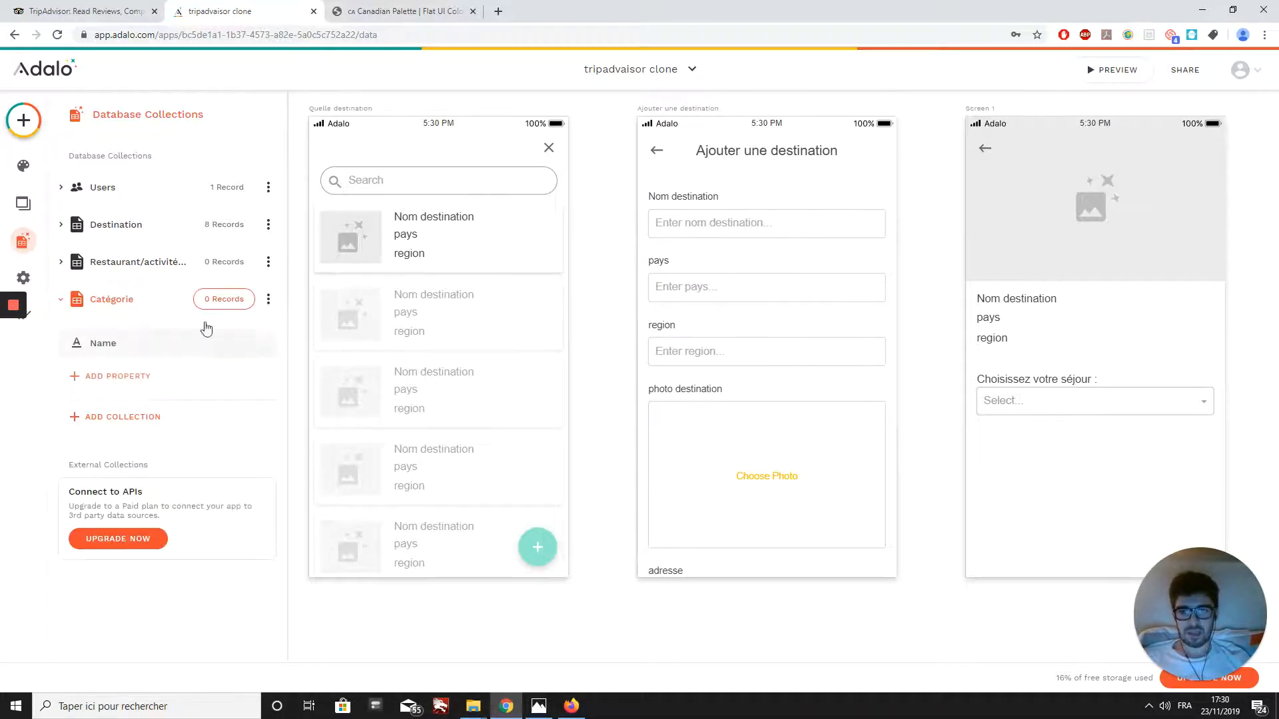
Rename the Name property of the Catégorie collection to "Nom de la catégorie"
left_click(107, 355)
key("BackSpace")
key("BackSpace")
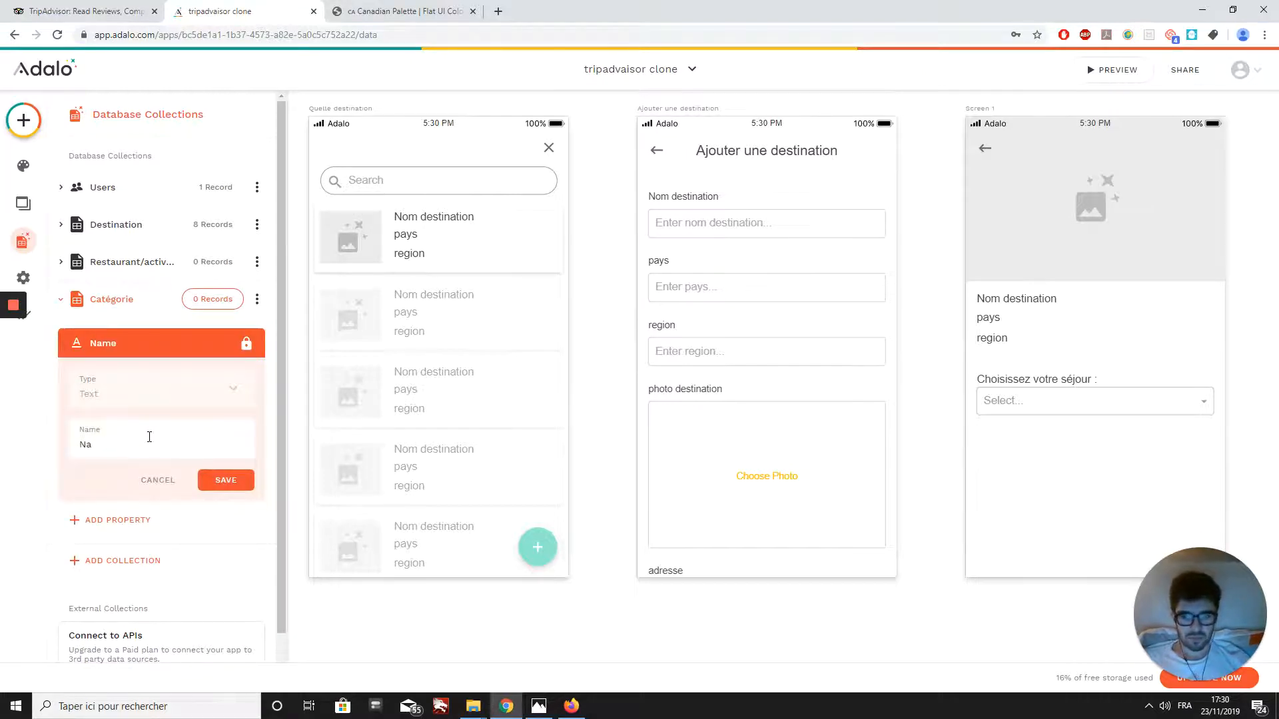
type("om de ")
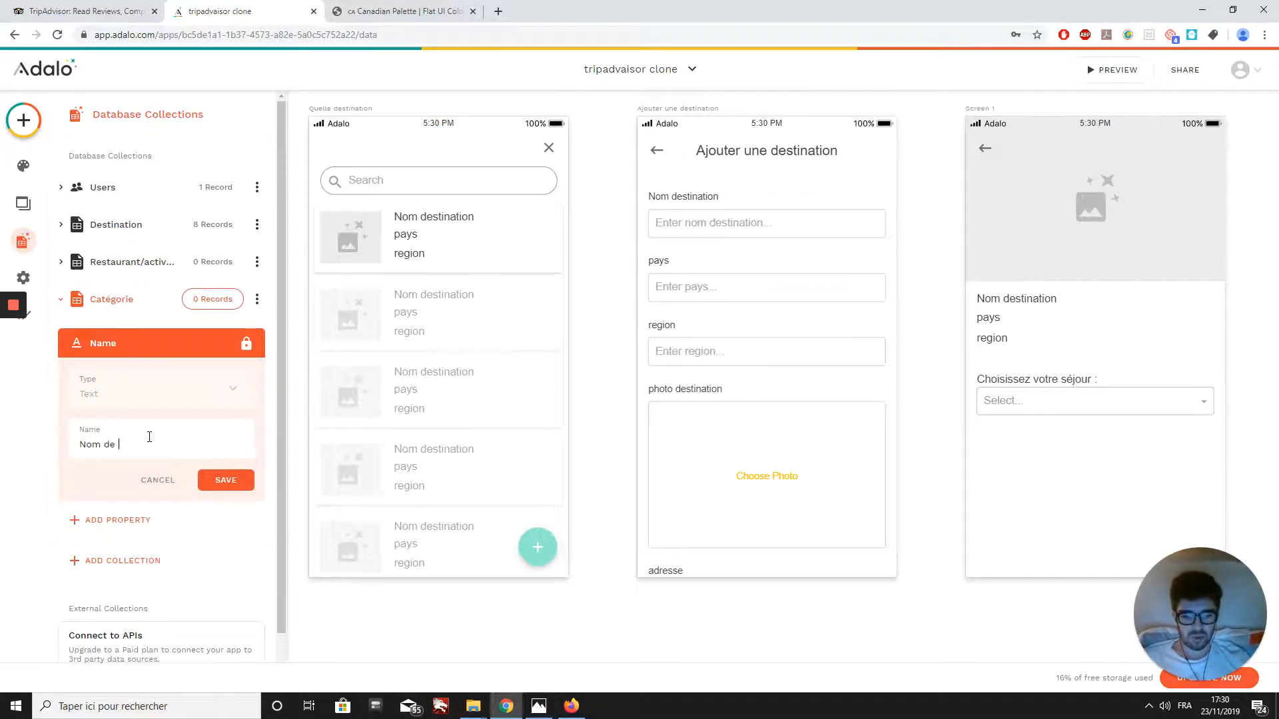
type("la caté")
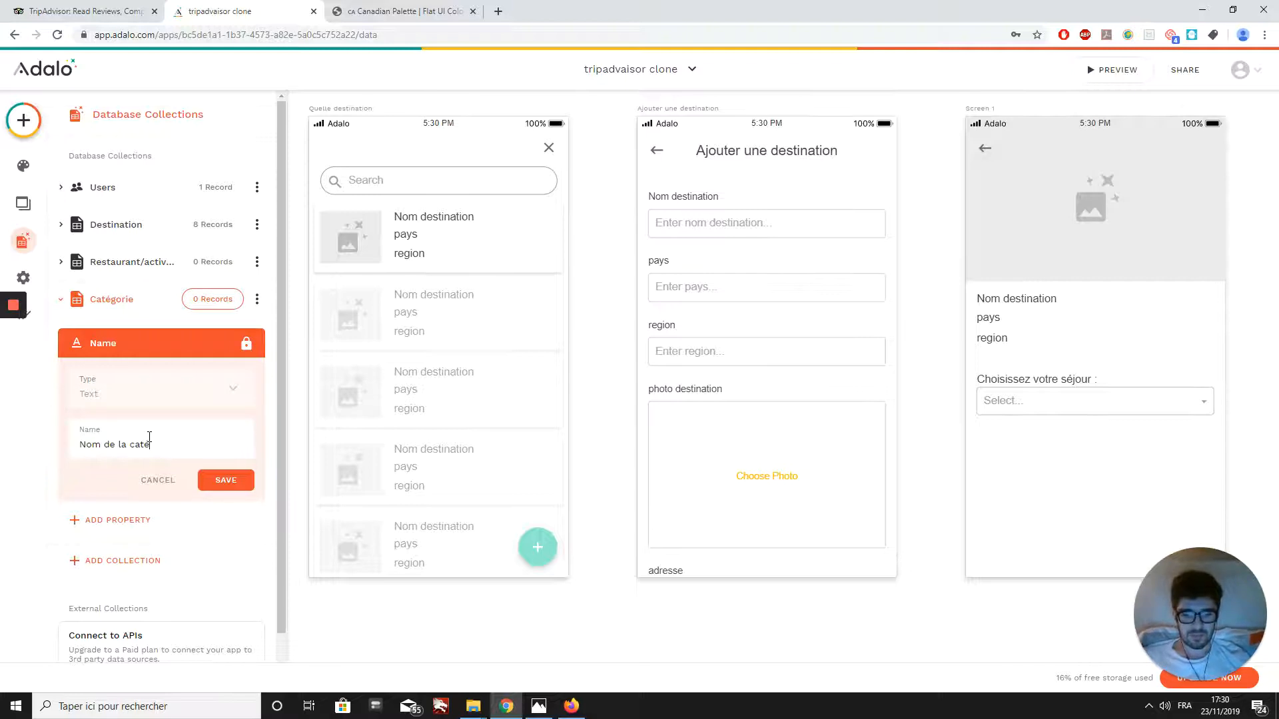
type("gorie")
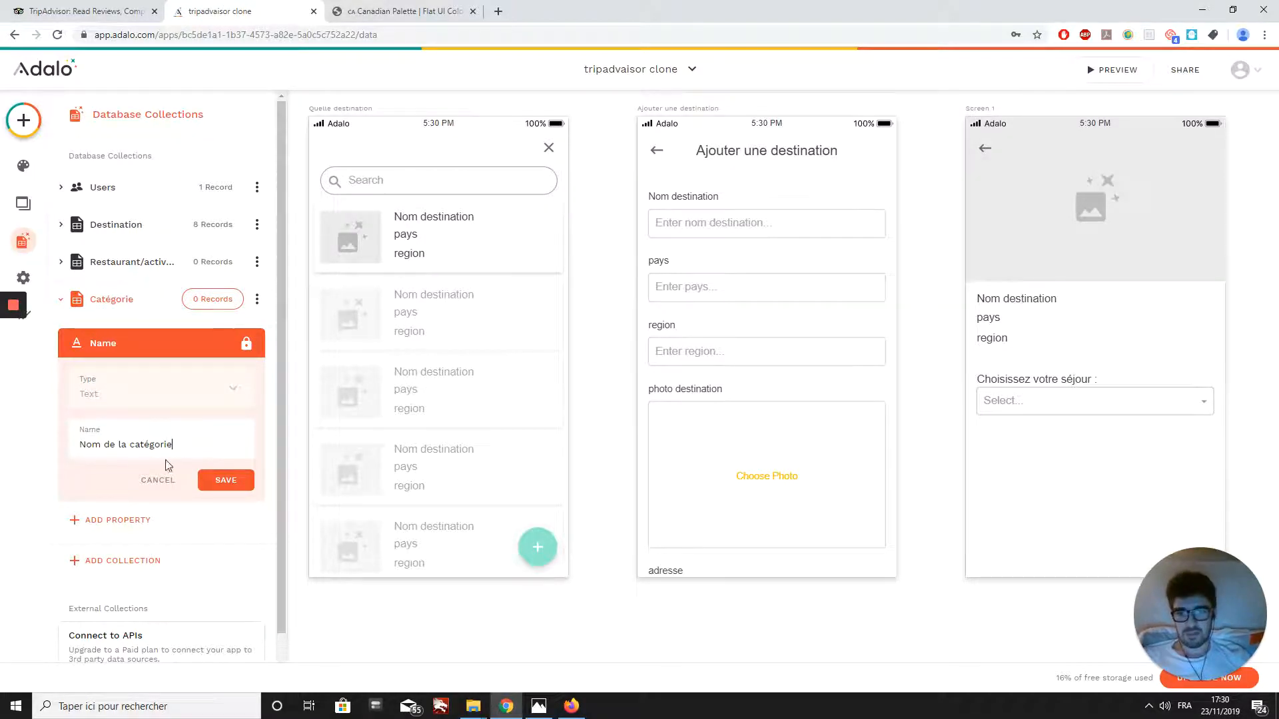
left_click(226, 482)
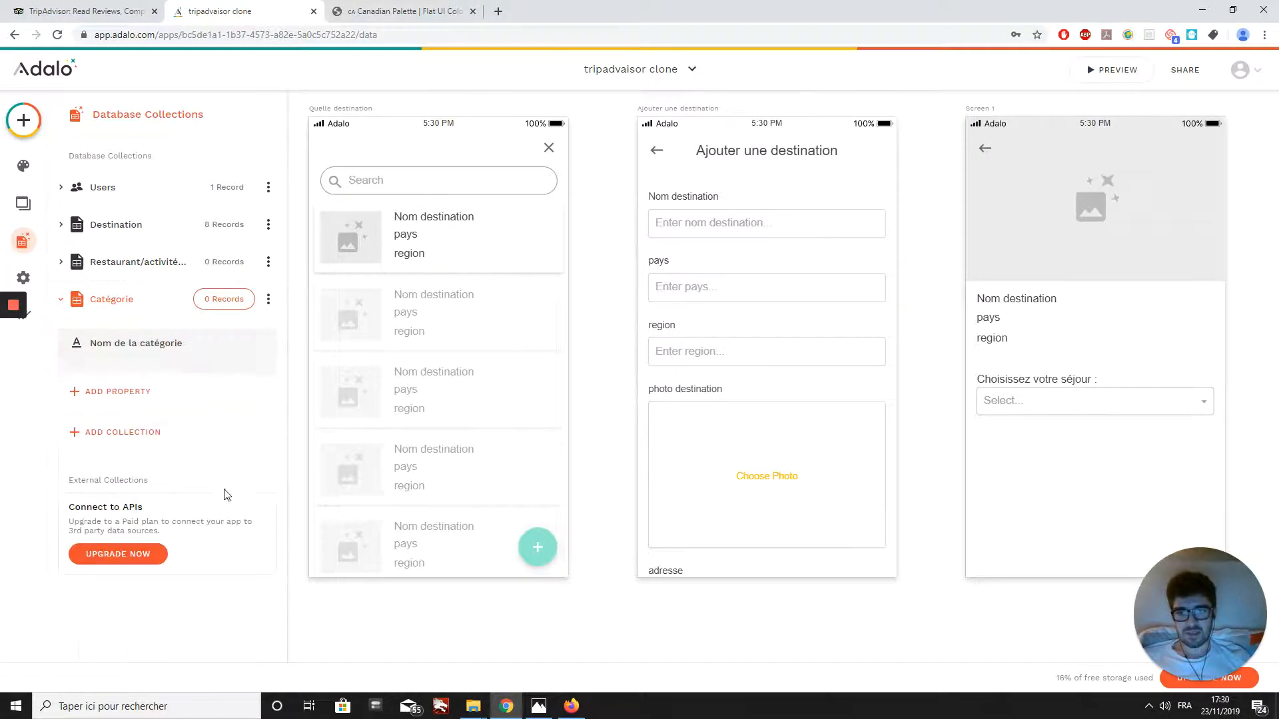
Open the records of the Catégorie collection and add a record named "Restaurant"
left_click(238, 301)
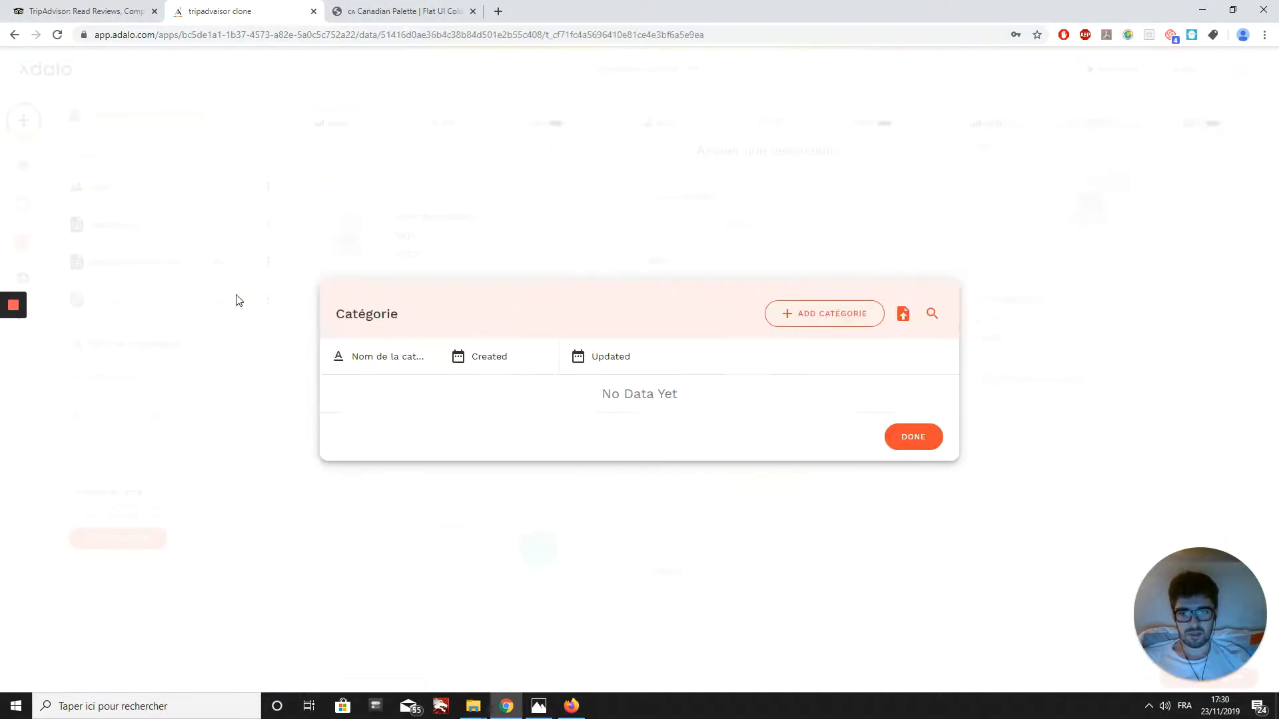
left_click(776, 325)
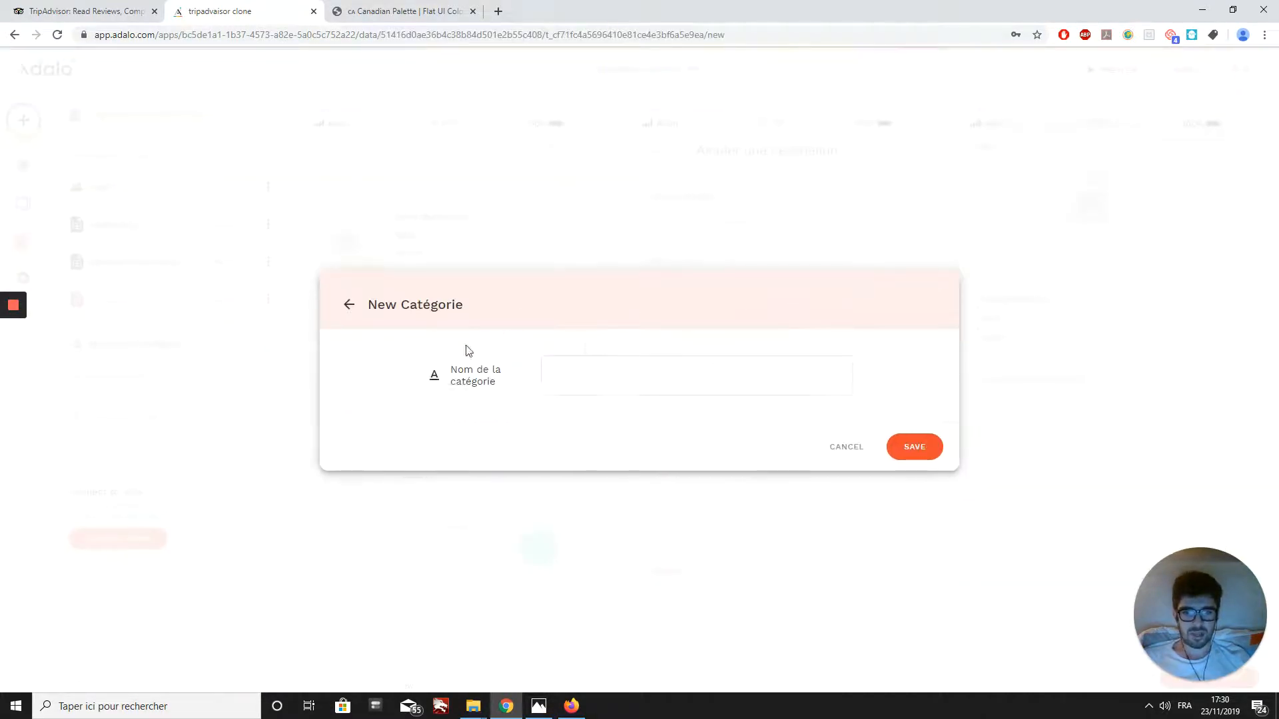
left_click(559, 371)
type("Res")
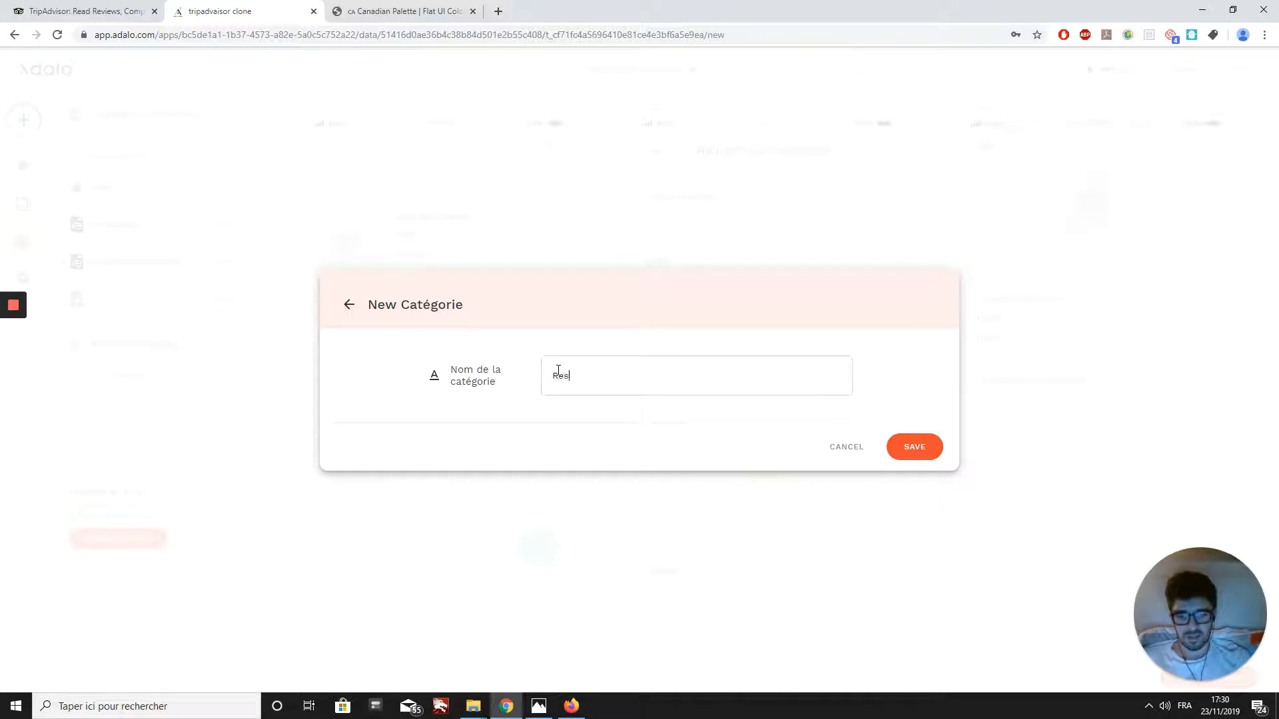
type("tauran")
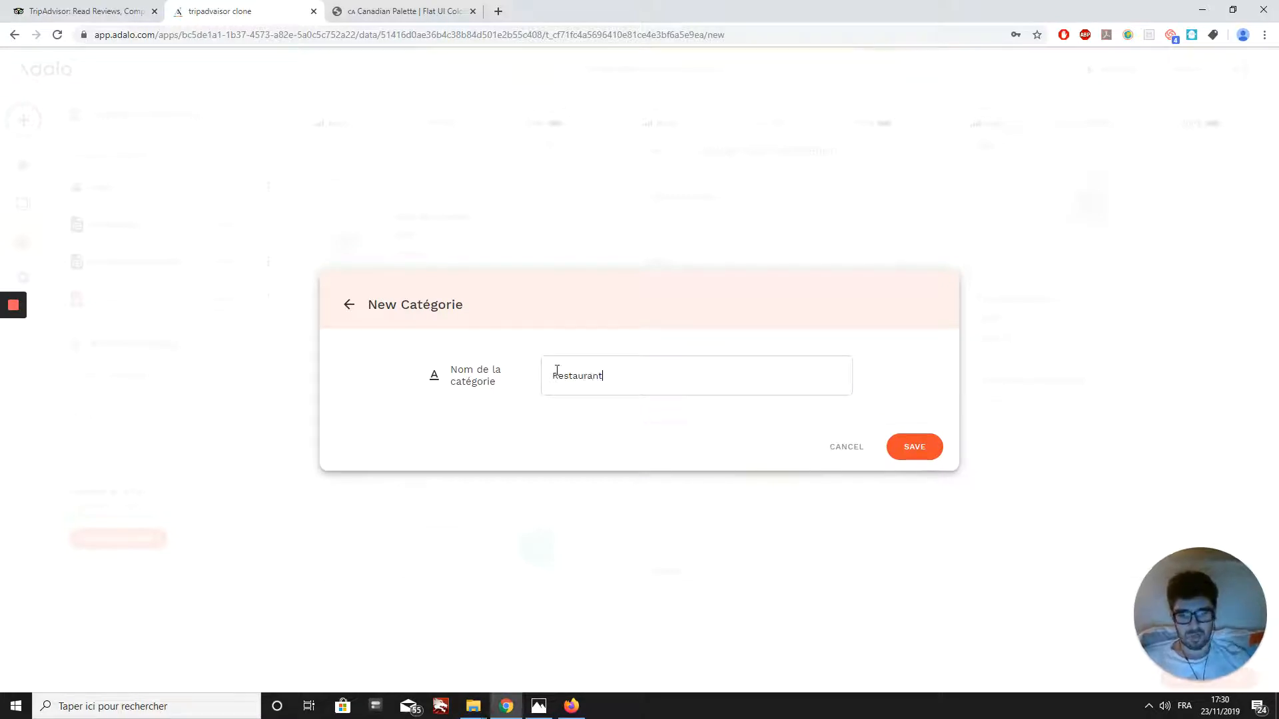
type("t")
left_click(925, 445)
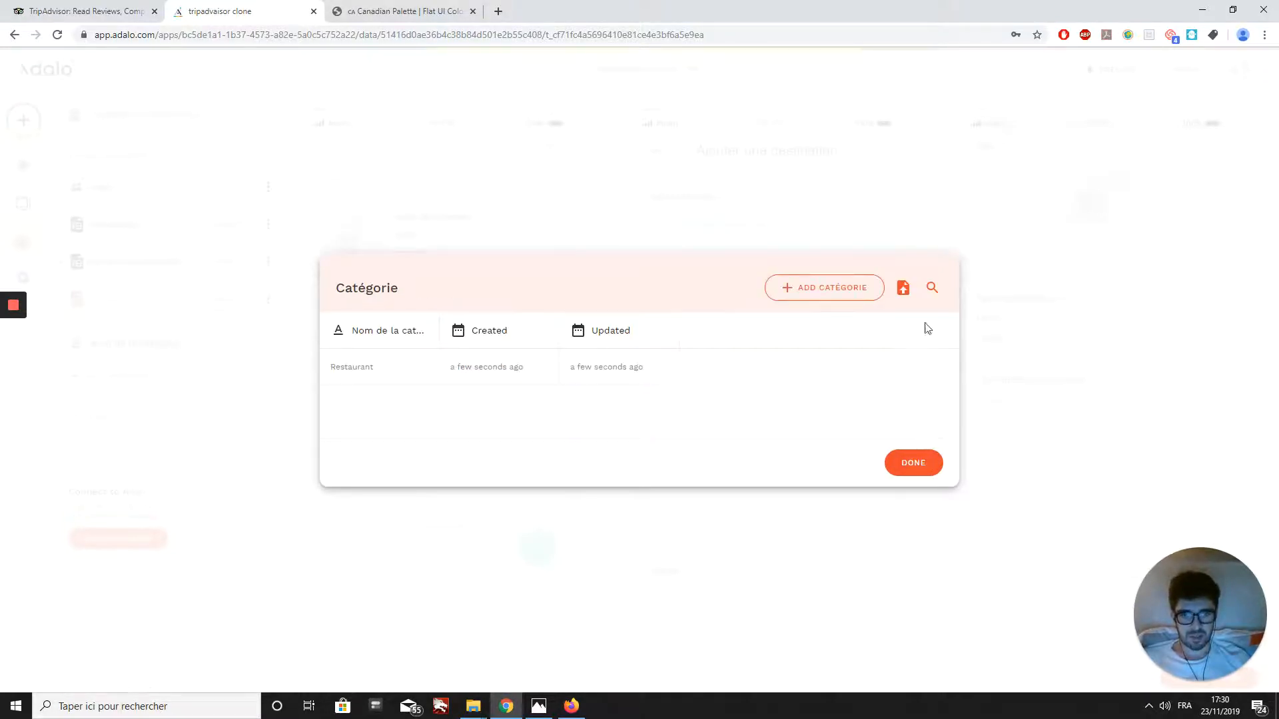
Add a record named "Activités" to the Catégorie collection
left_click(845, 295)
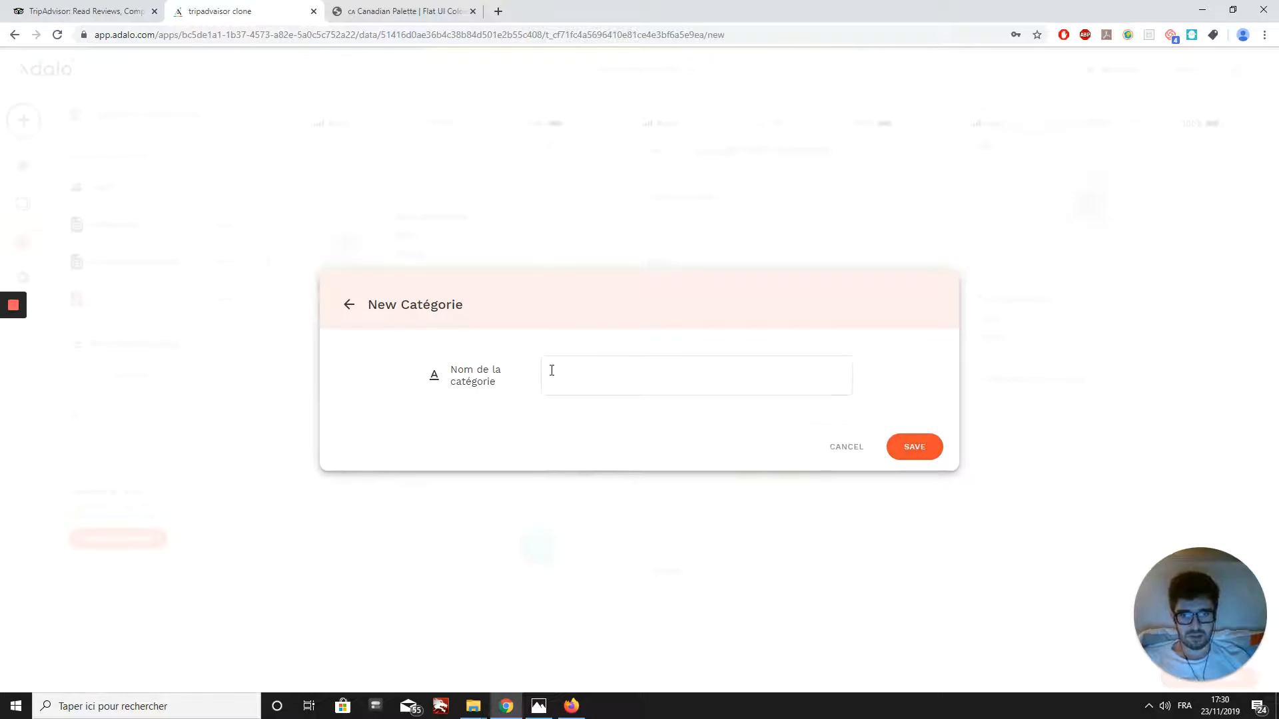
left_click(551, 370)
type("Acti")
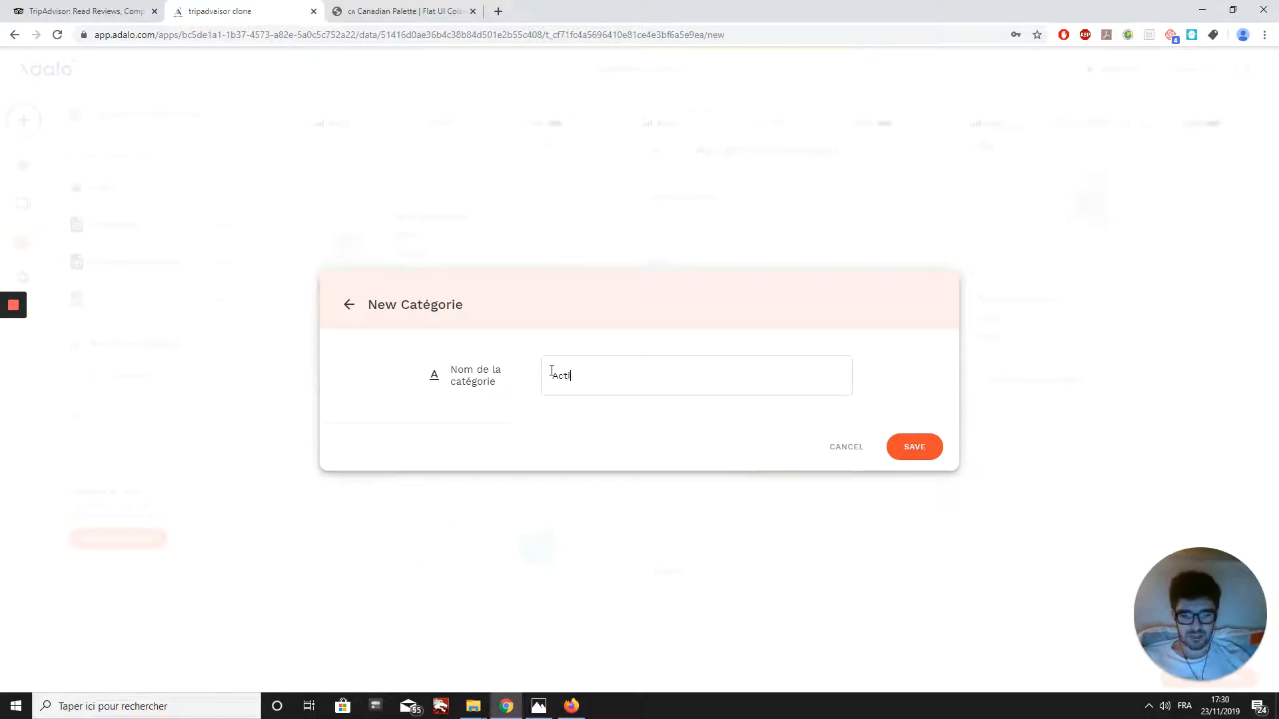
type("vité")
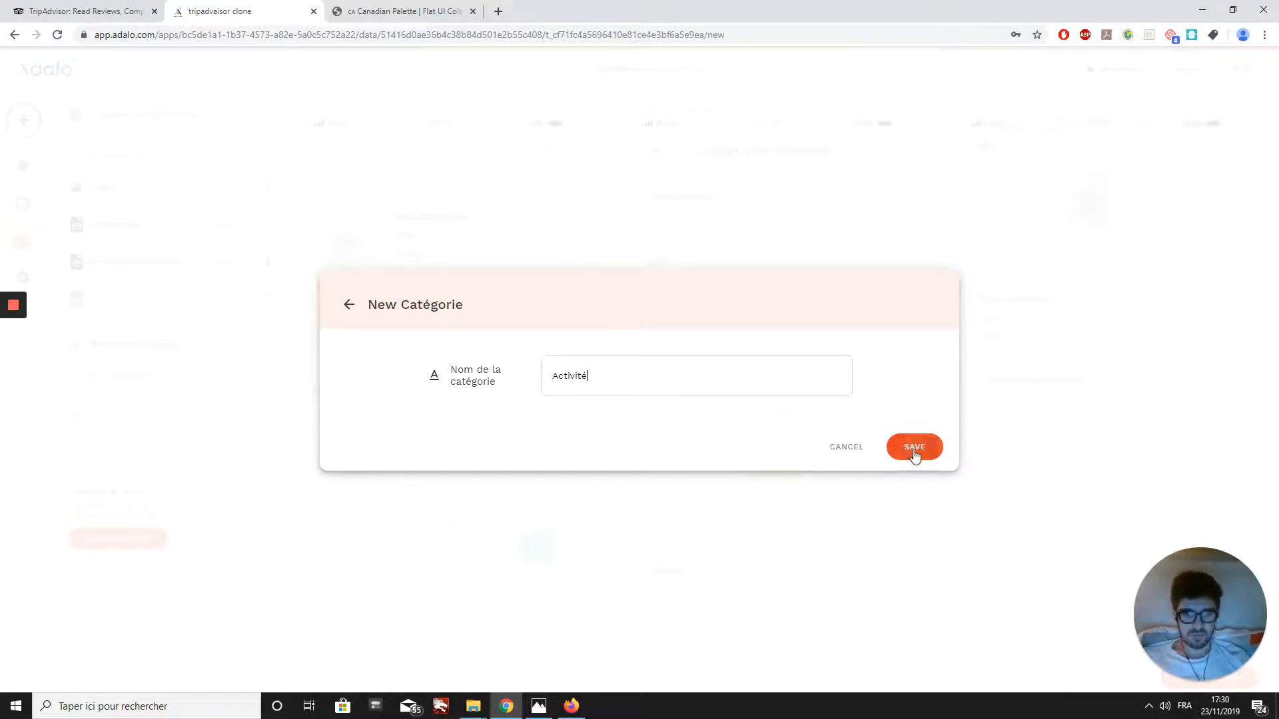
type("s")
left_click(914, 452)
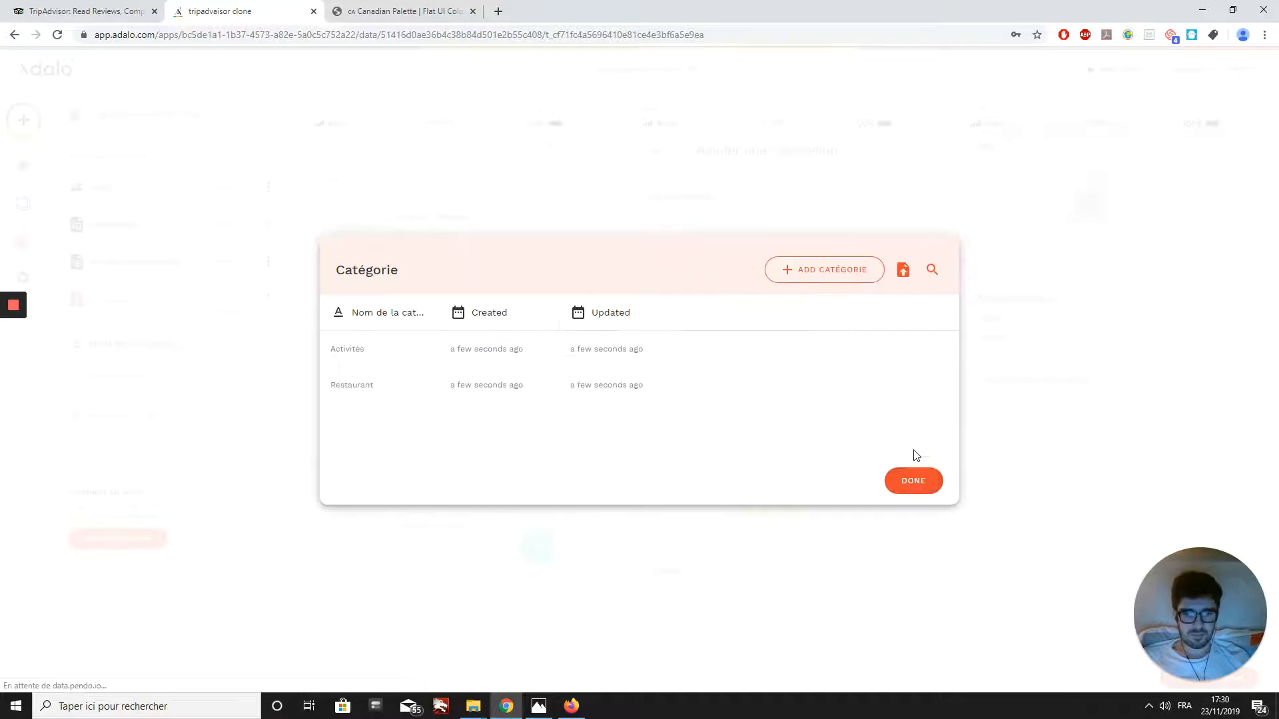
Add a record named "Hotel" to the Catégorie collection, and expand the properties of the Restaurant/activité/Hotel collection
left_click(805, 286)
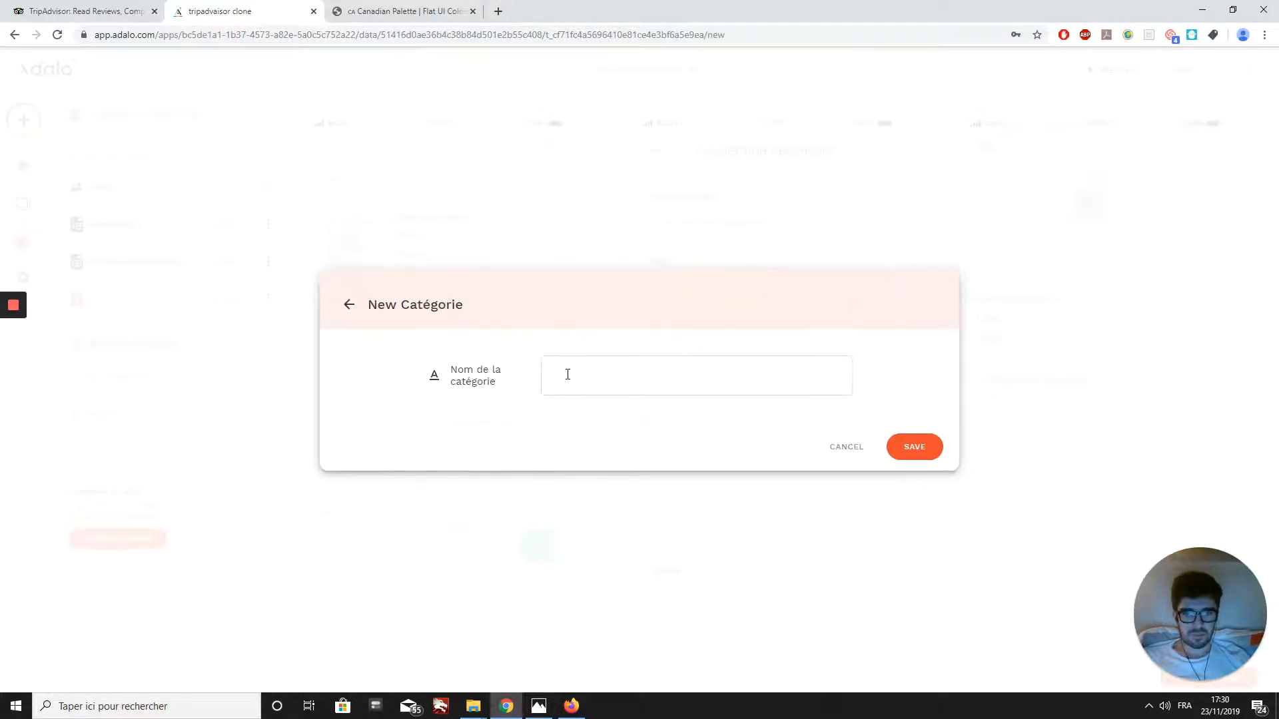
left_click(569, 381)
type("Hots")
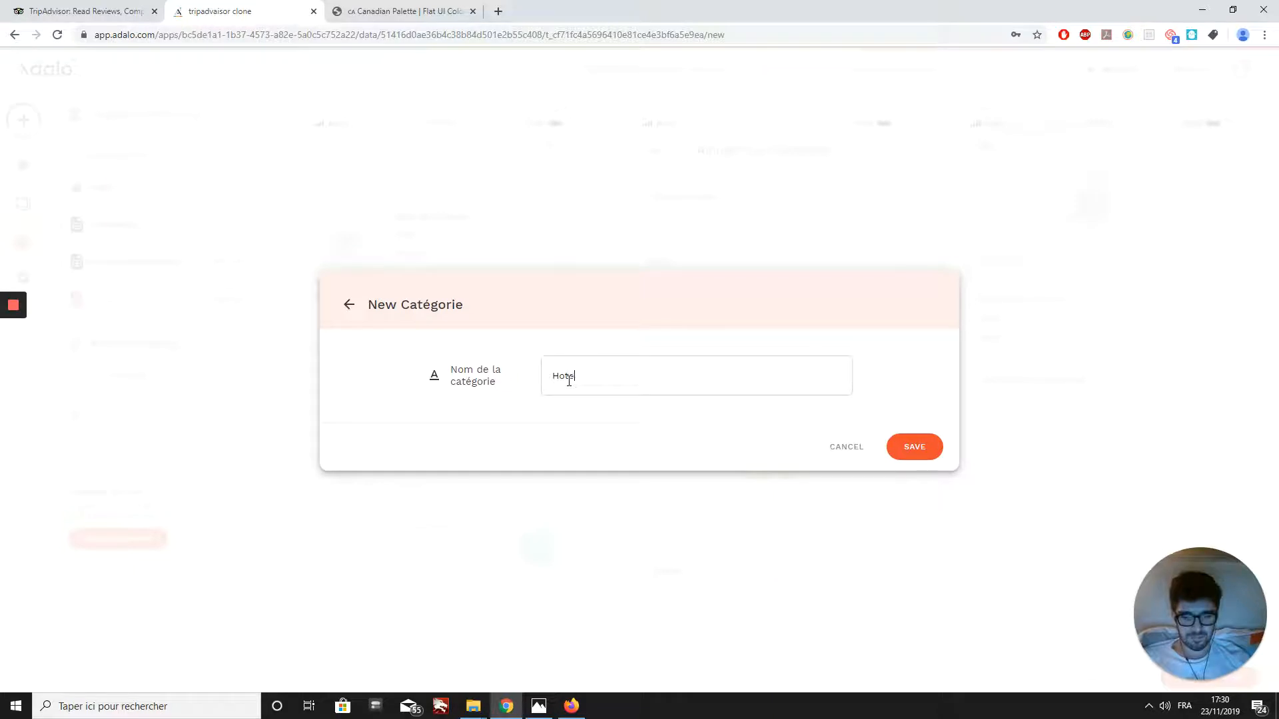
type("ls")
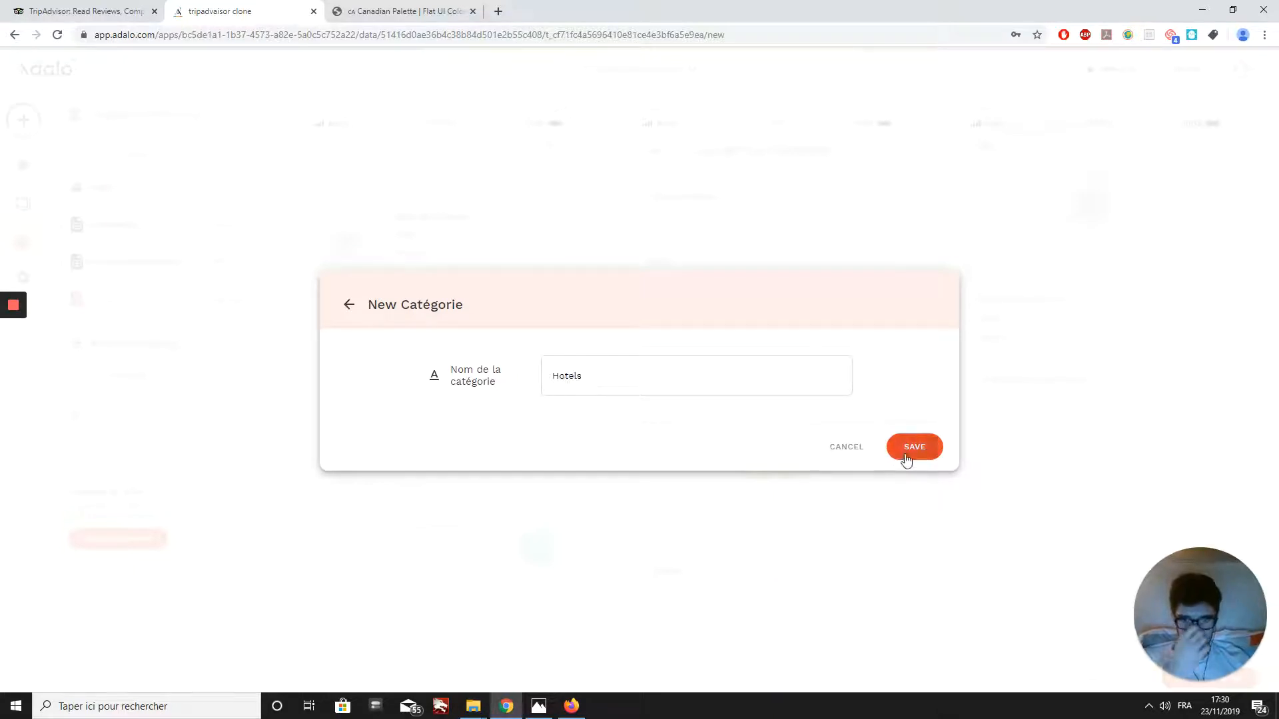
key("BackSpace")
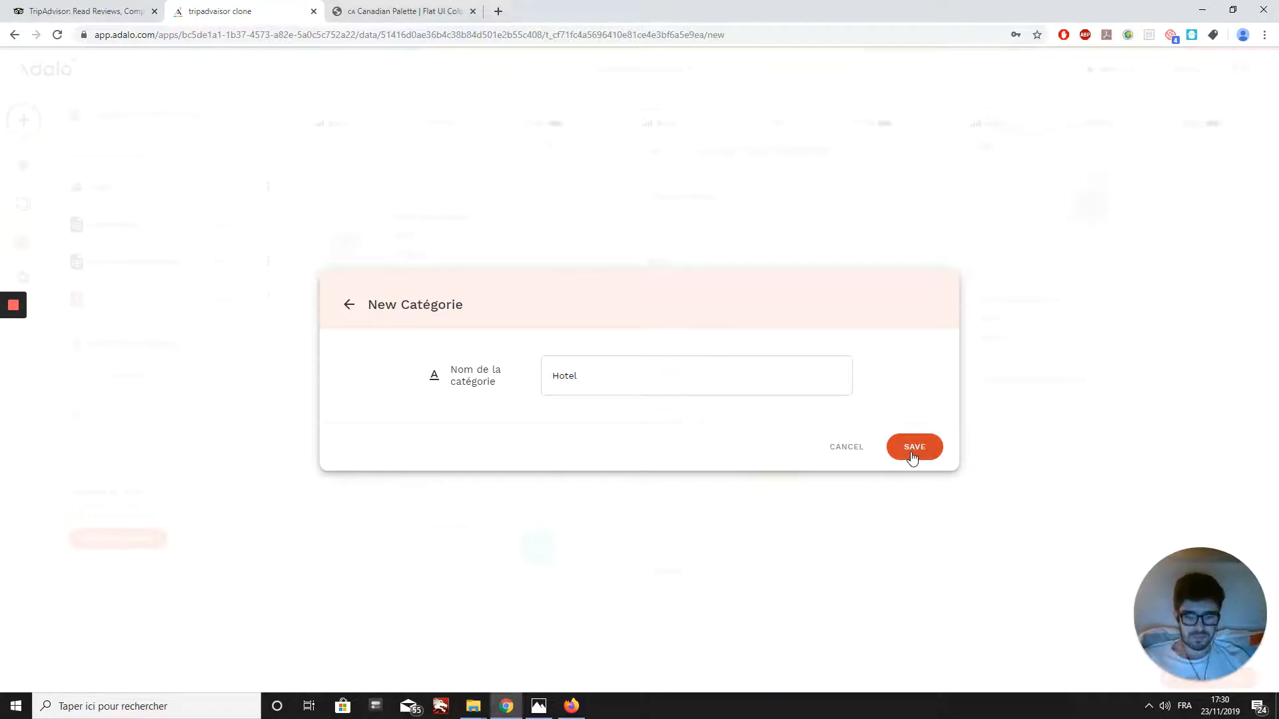
left_click(911, 457)
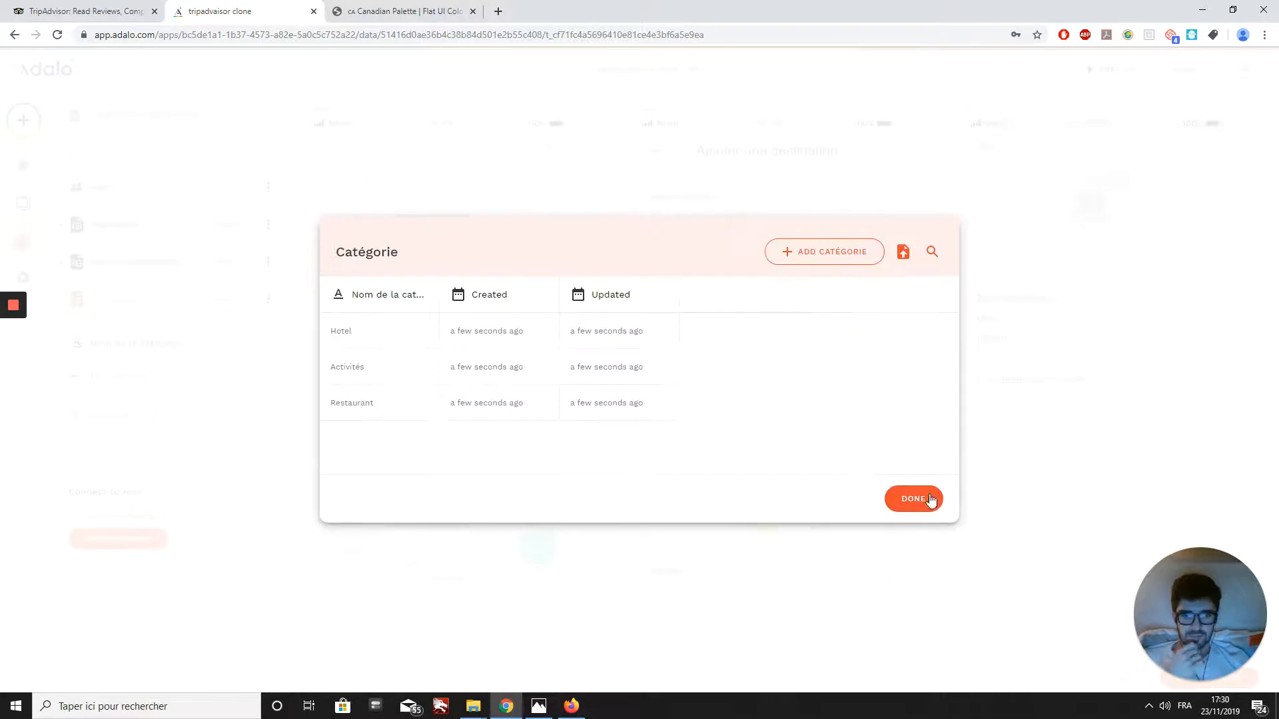
left_click(925, 499)
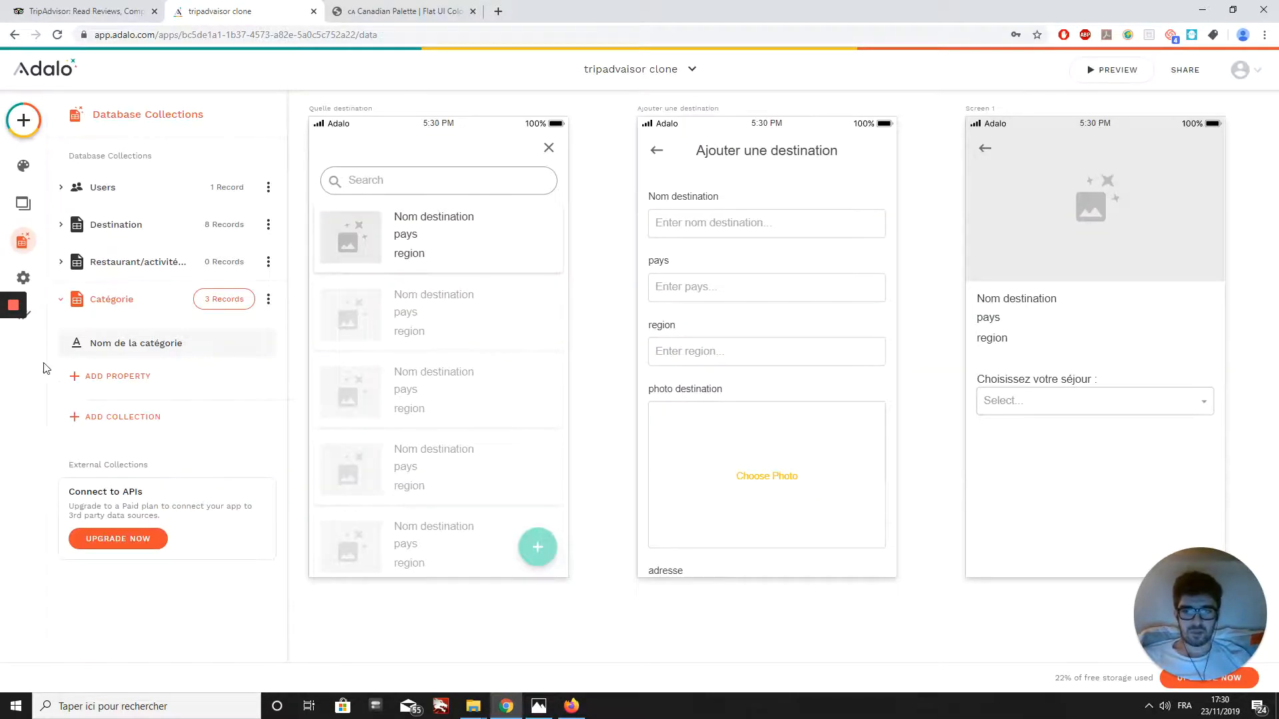
left_click(151, 272)
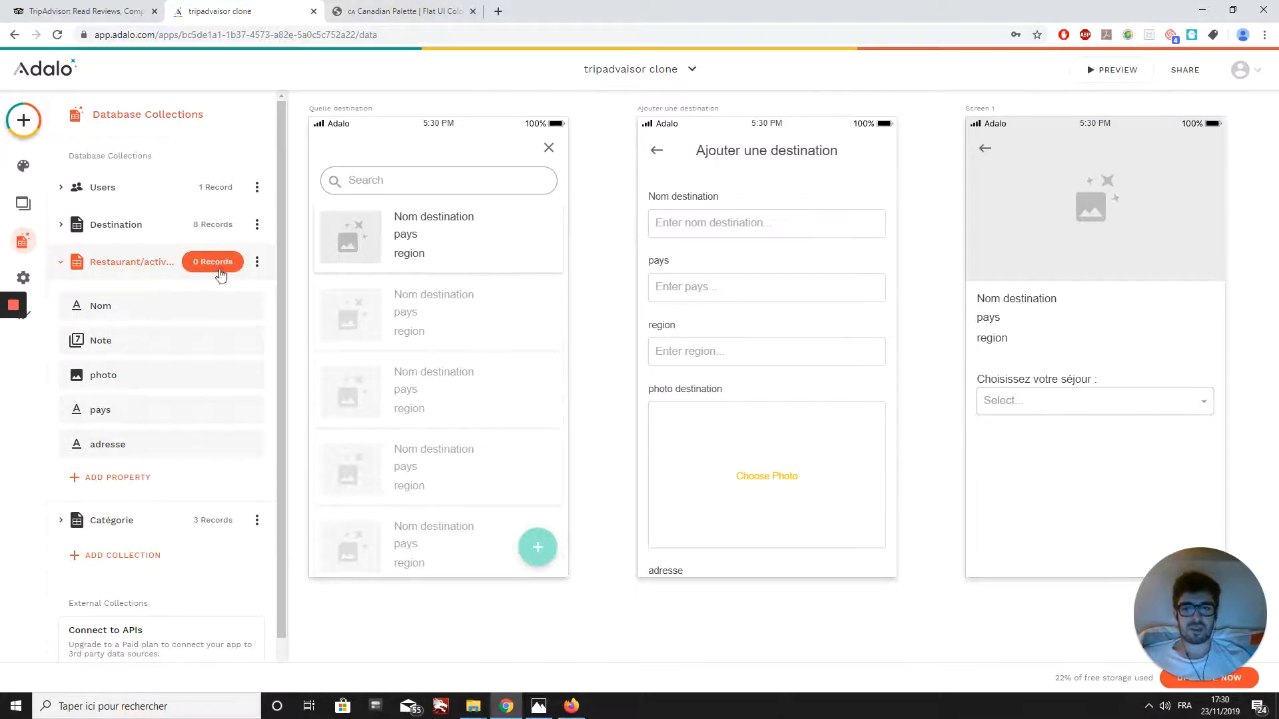
left_click(101, 477)
mouse_move(127, 441)
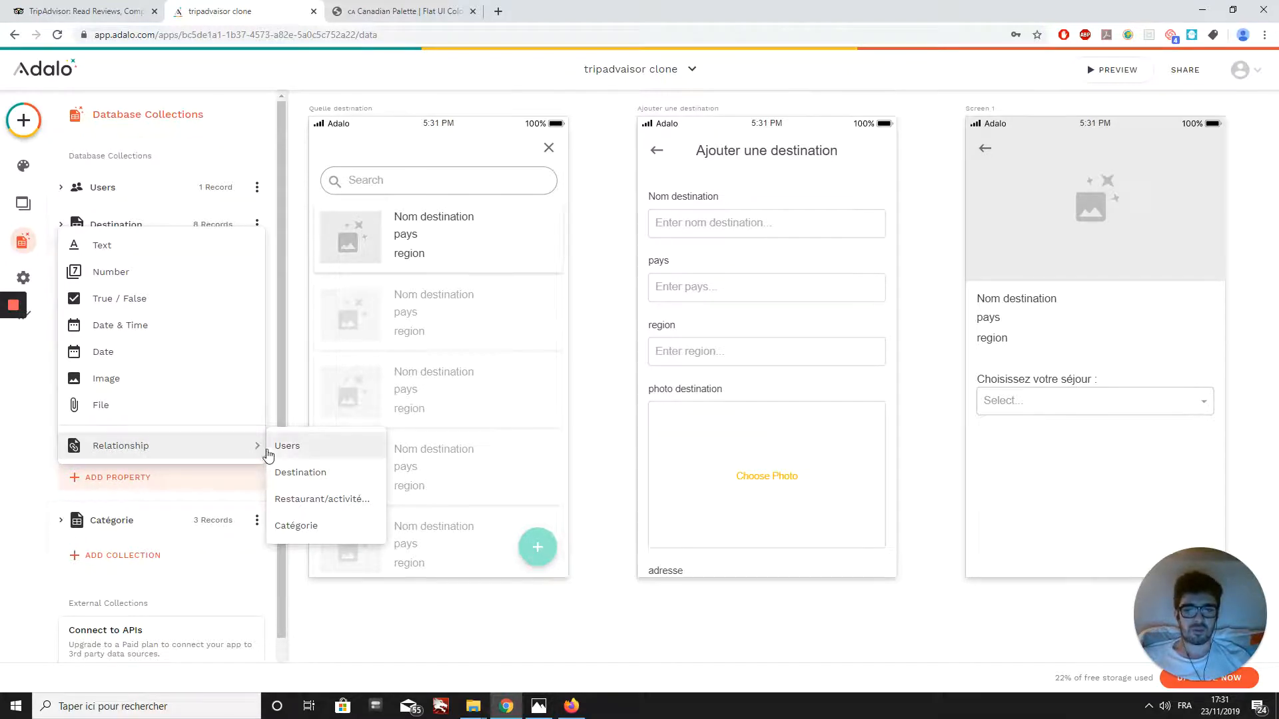
left_click(304, 506)
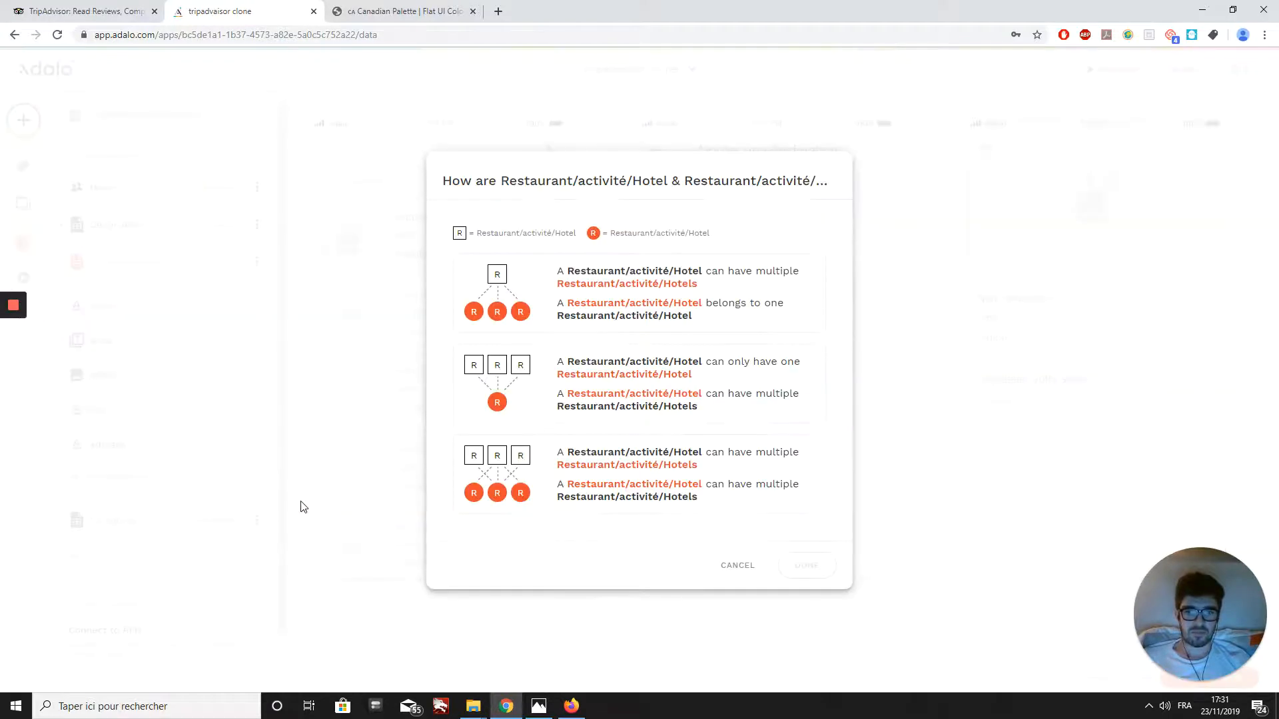
left_click(728, 391)
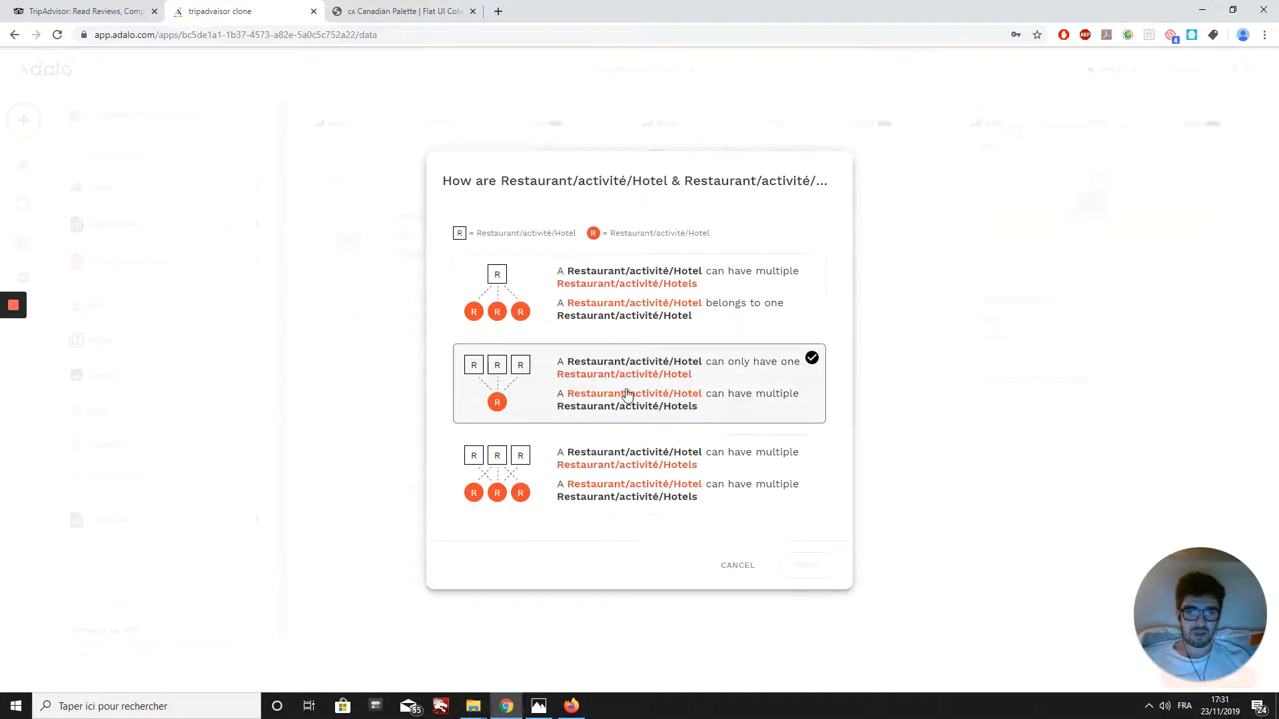
left_click(716, 396)
left_click(766, 285)
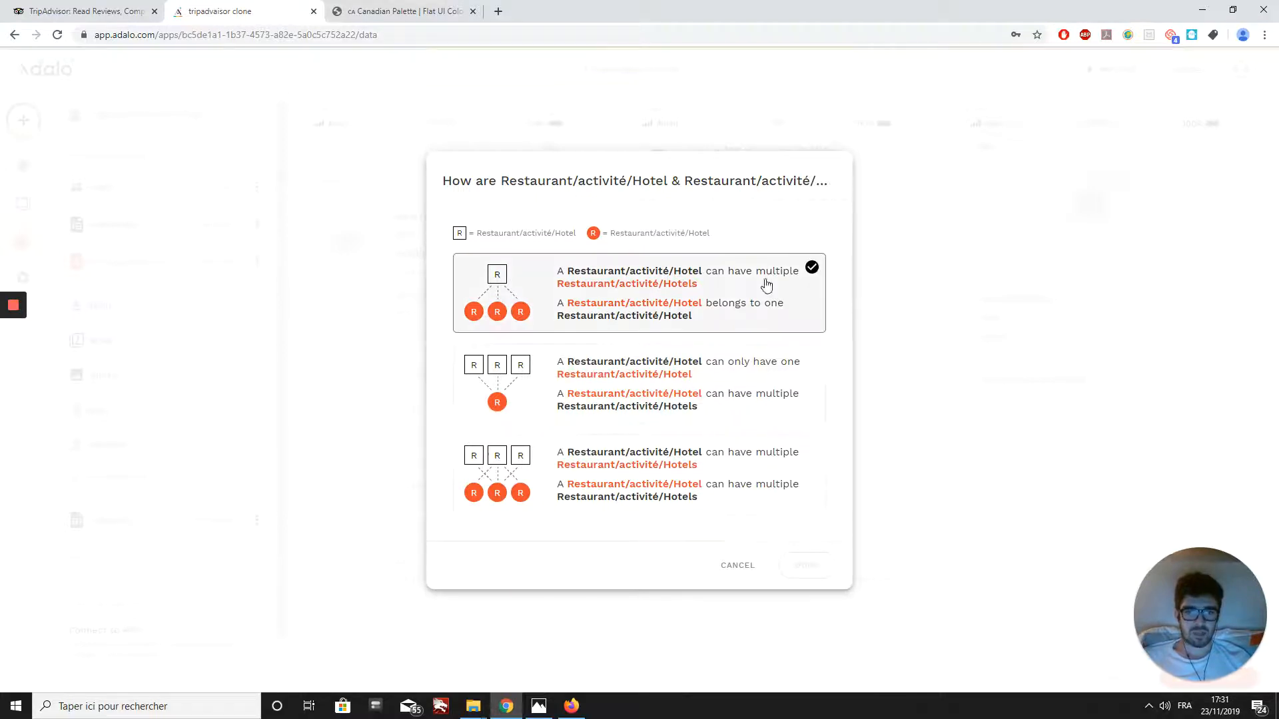
left_click(733, 566)
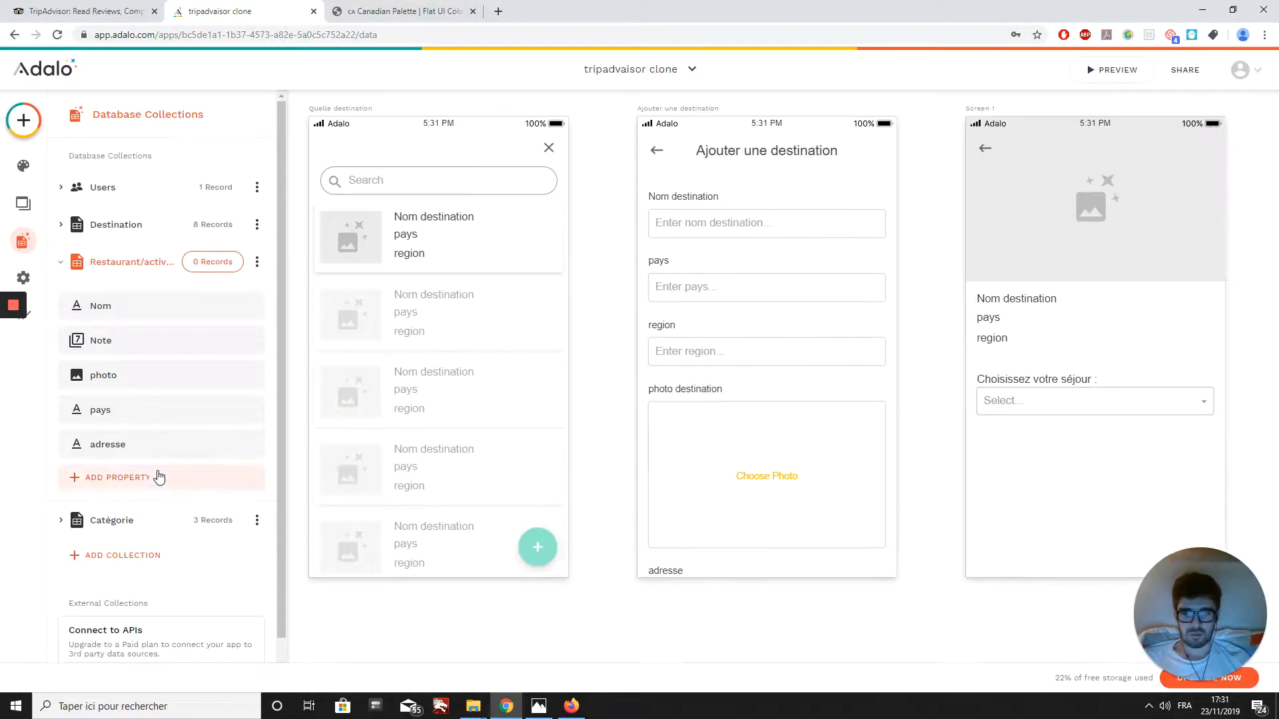
Add a Catégorie relationship to the Restaurant/activité/Hotel collection, where a category can have multiple entries and each entry belongs to one category
left_click(124, 480)
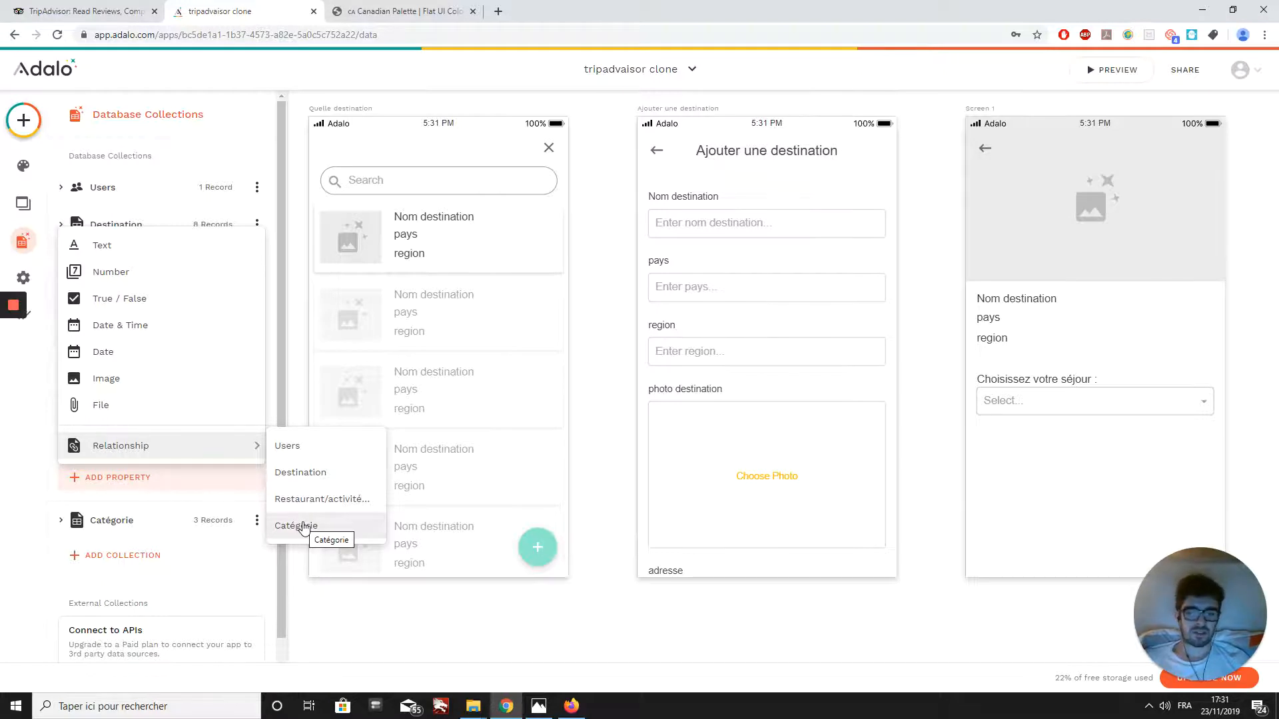
left_click(303, 528)
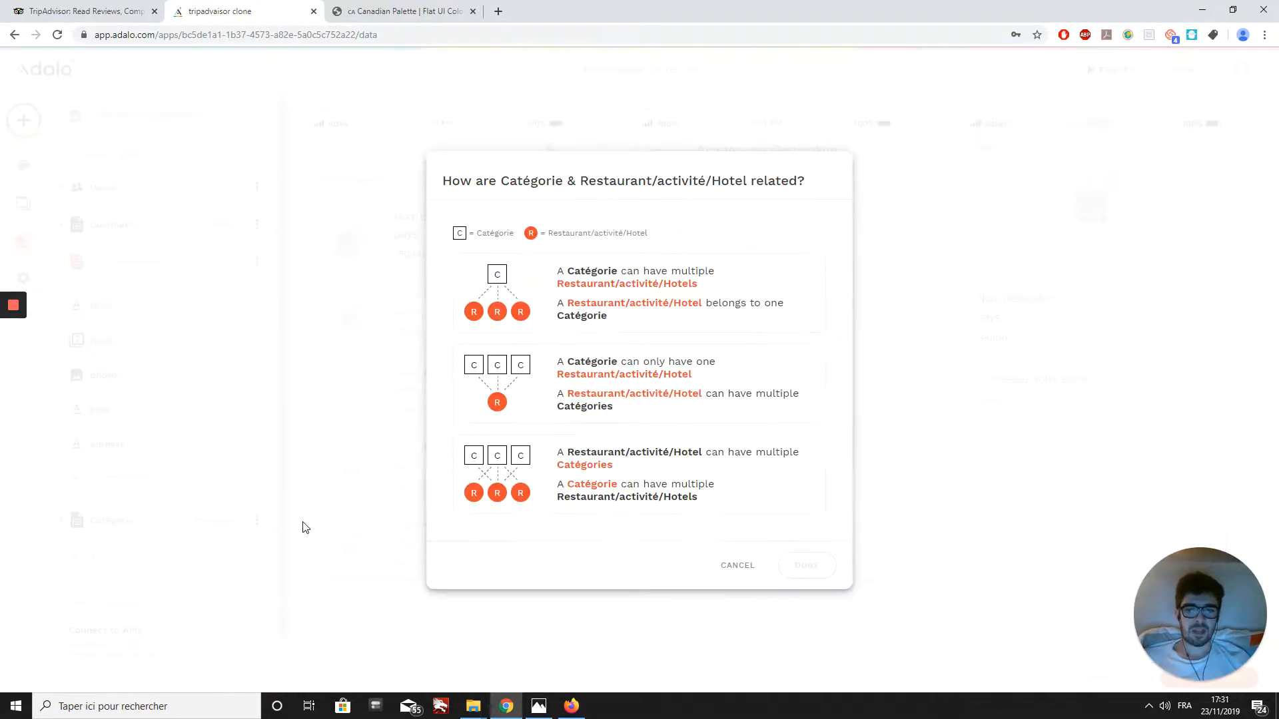
left_click(577, 293)
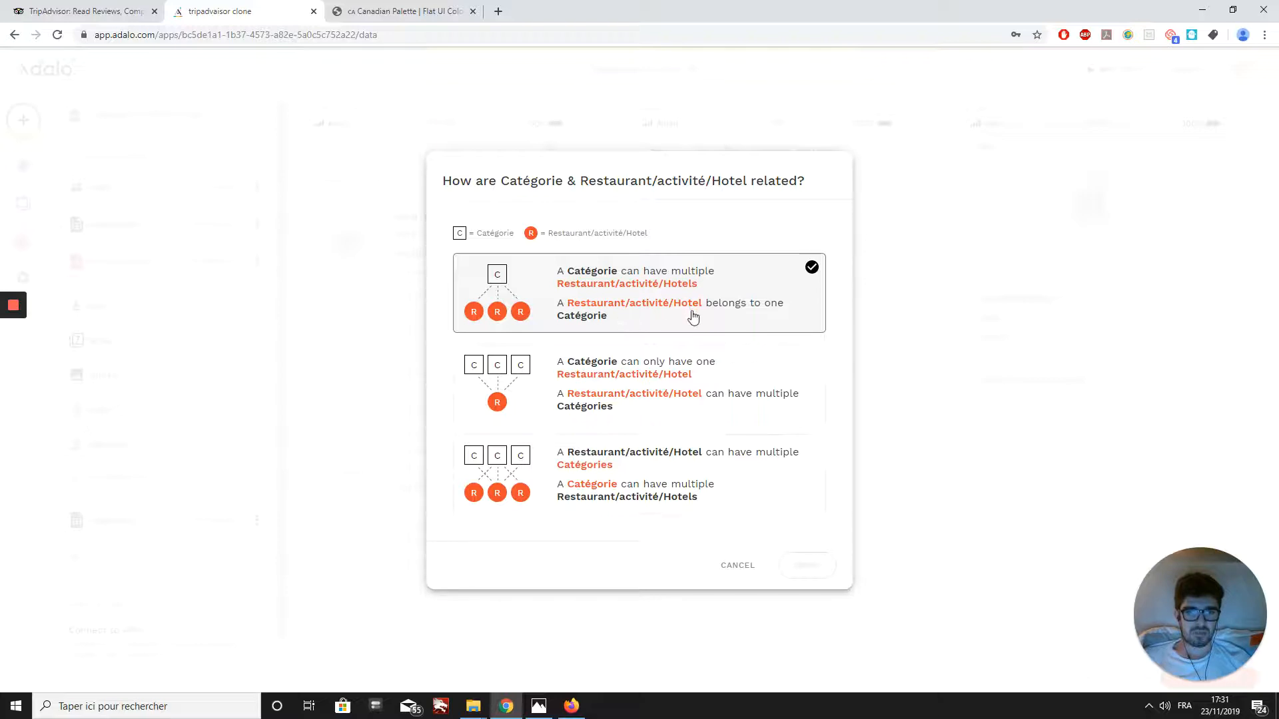
left_click(634, 301)
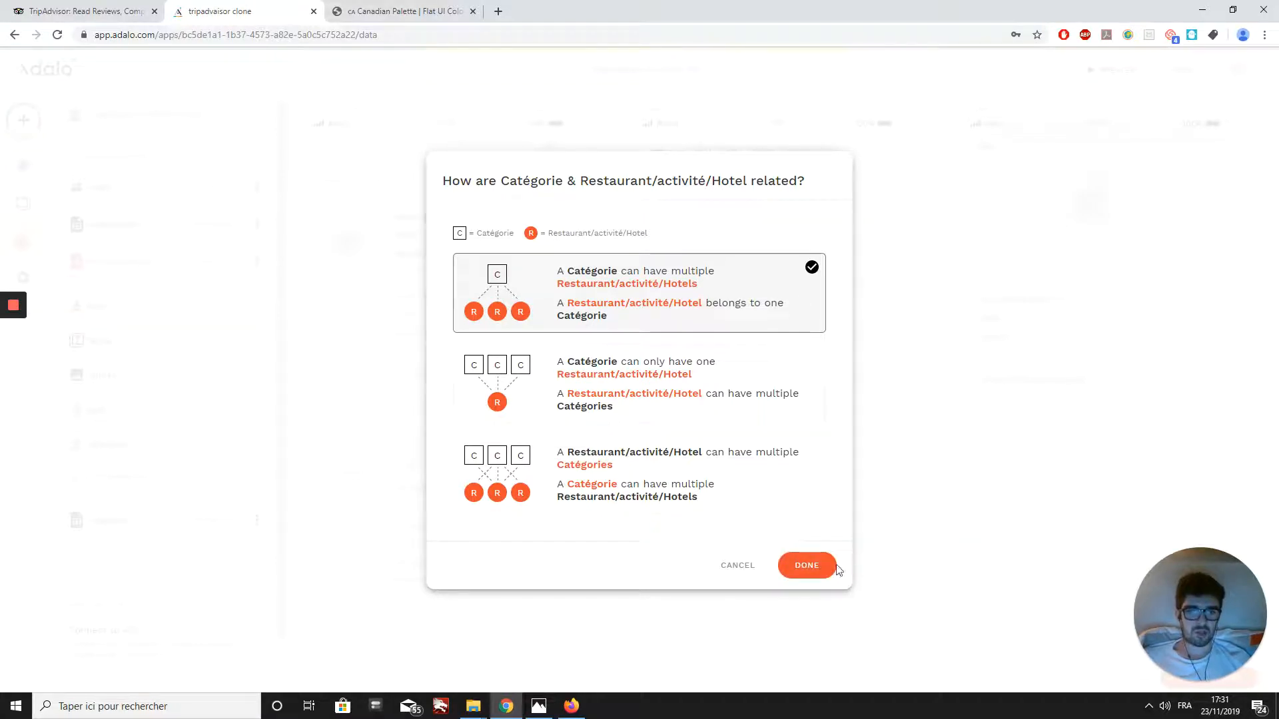
left_click(808, 567)
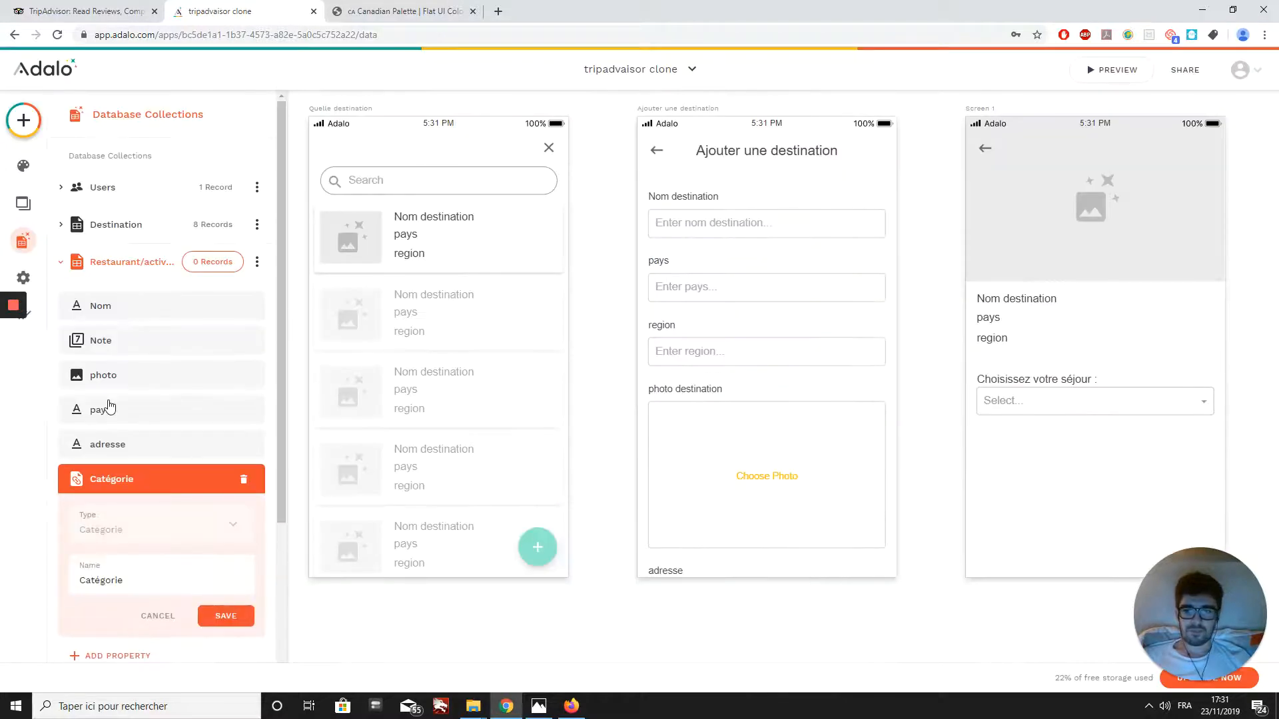
left_click(228, 616)
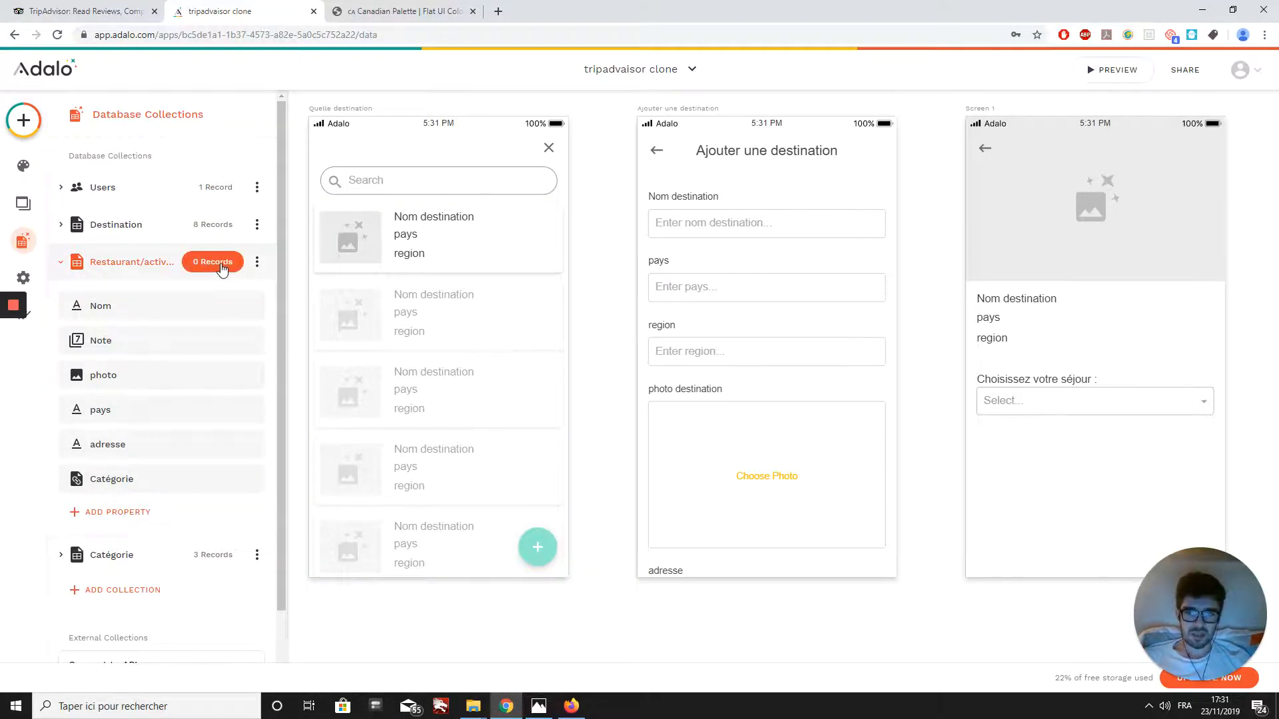
Start a Restaurant/activité/Hotel record named "La bouillabaisse" with Note 4.5 and the photo "resto 2" from the restaurant folder
left_click(221, 268)
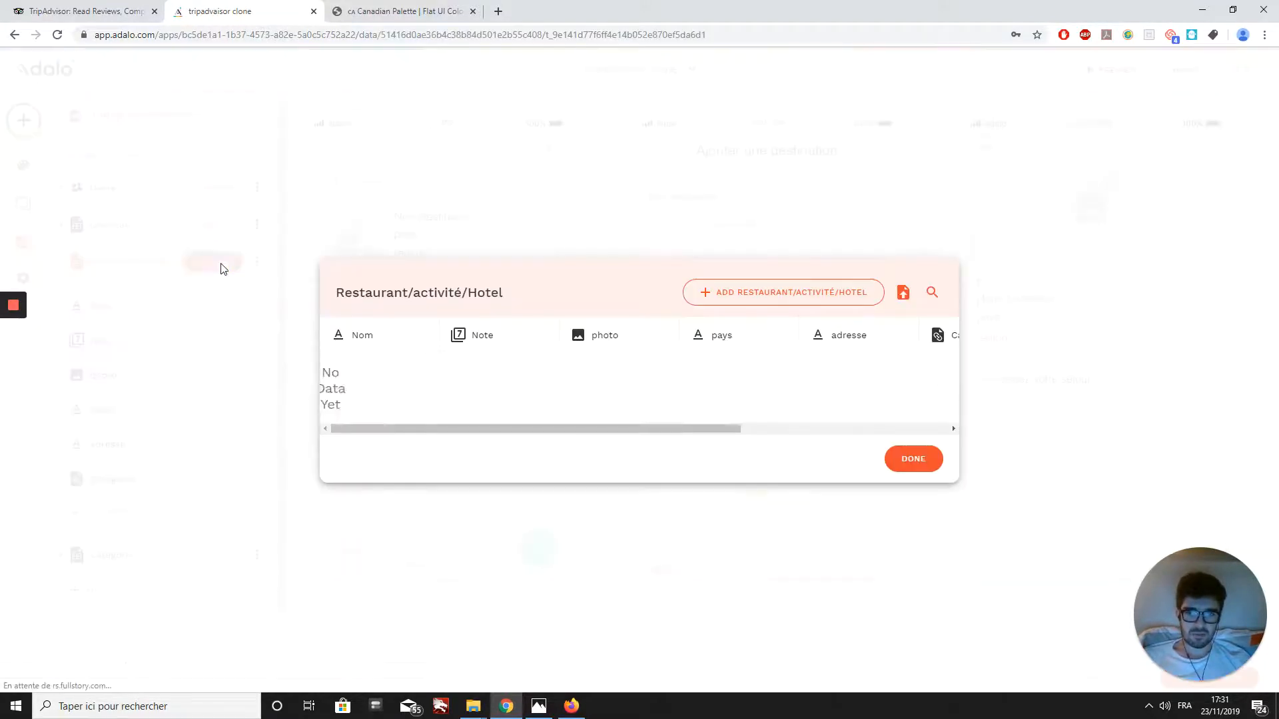
left_click(742, 313)
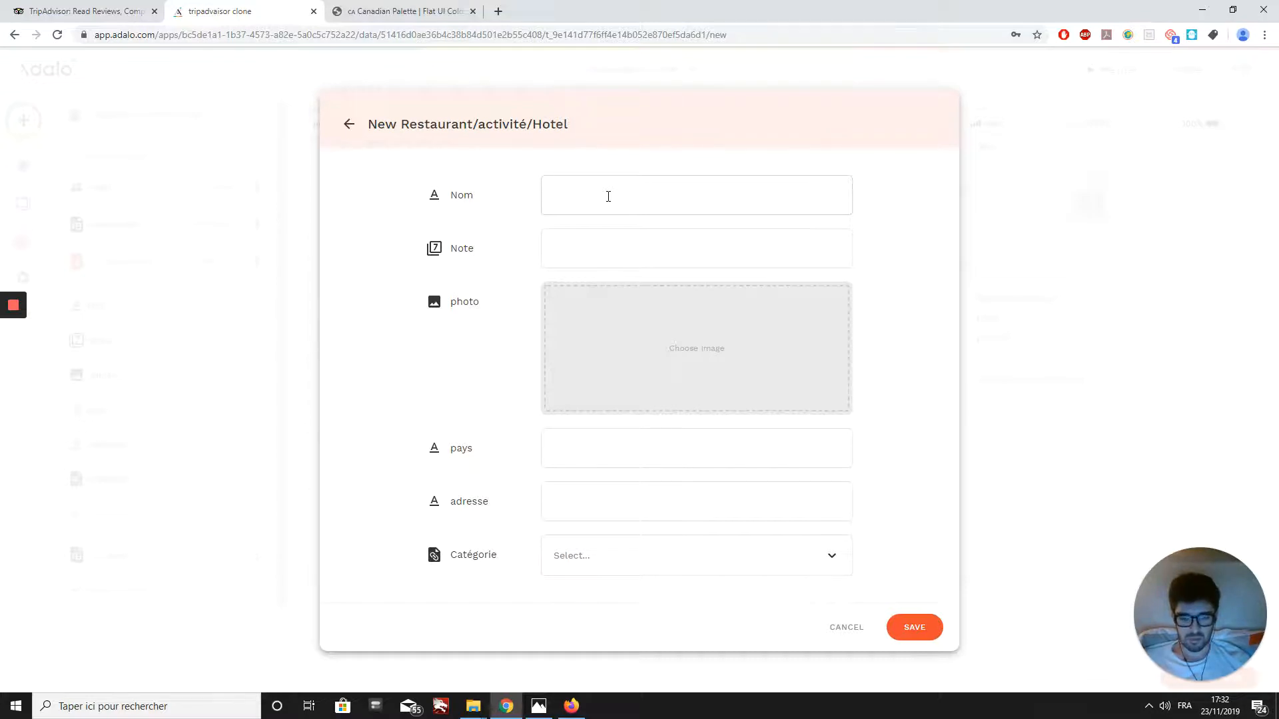
type("La bouillabaisse")
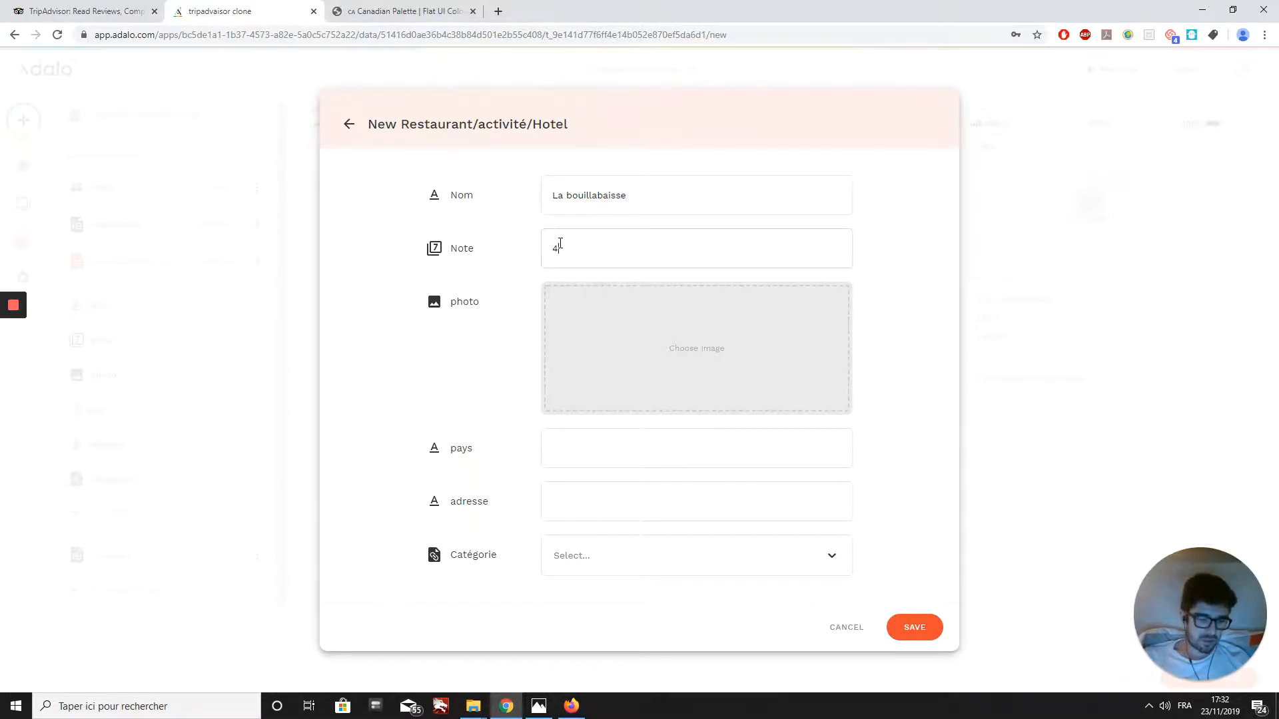
left_click(603, 349)
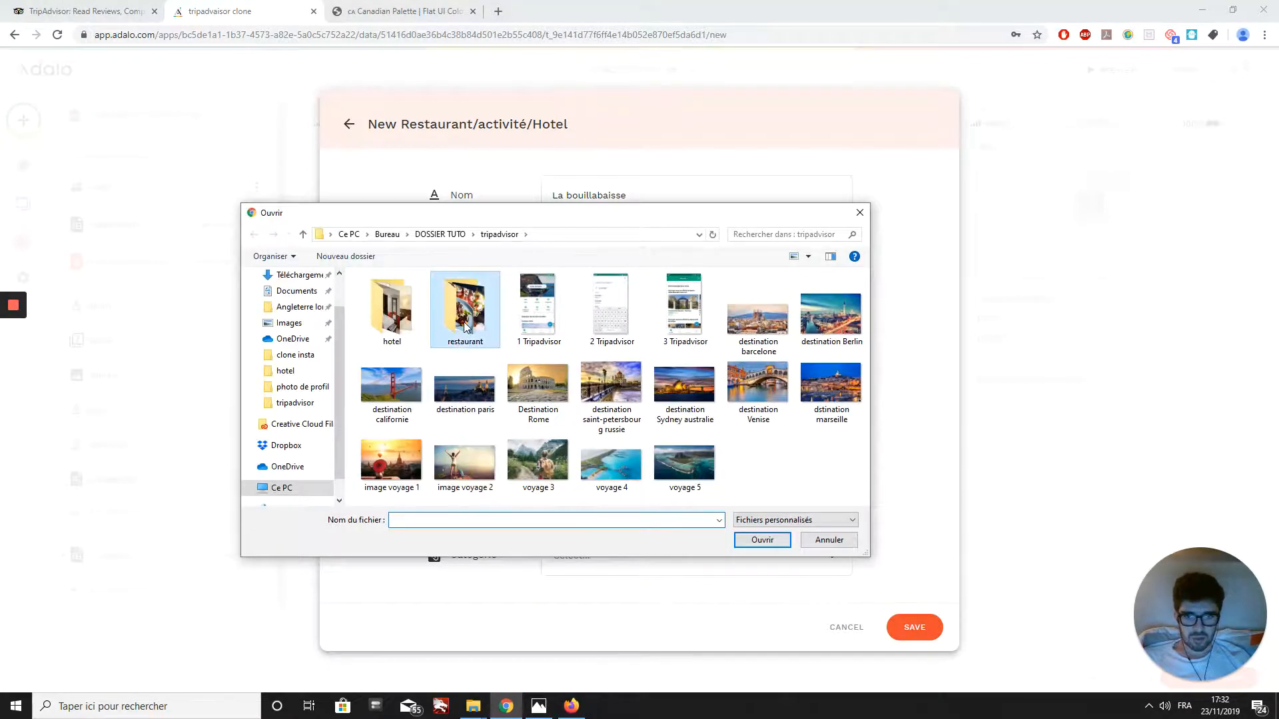
left_click(408, 318)
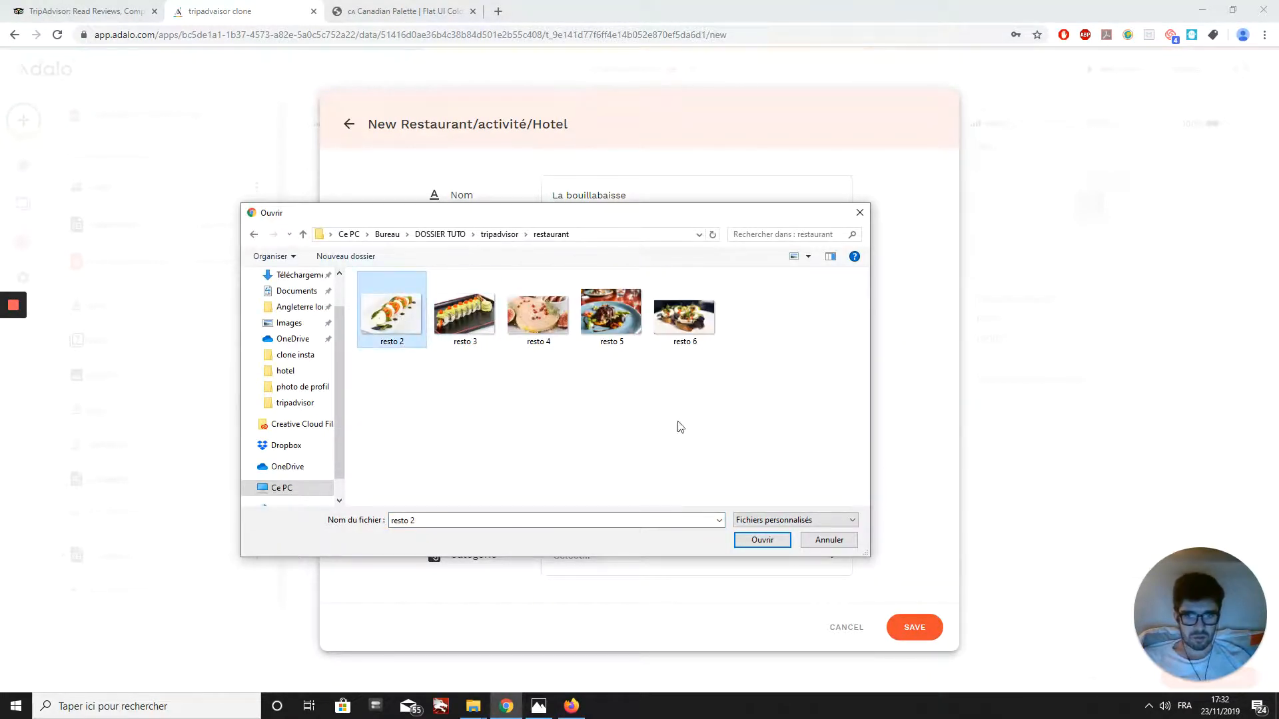
left_click(752, 541)
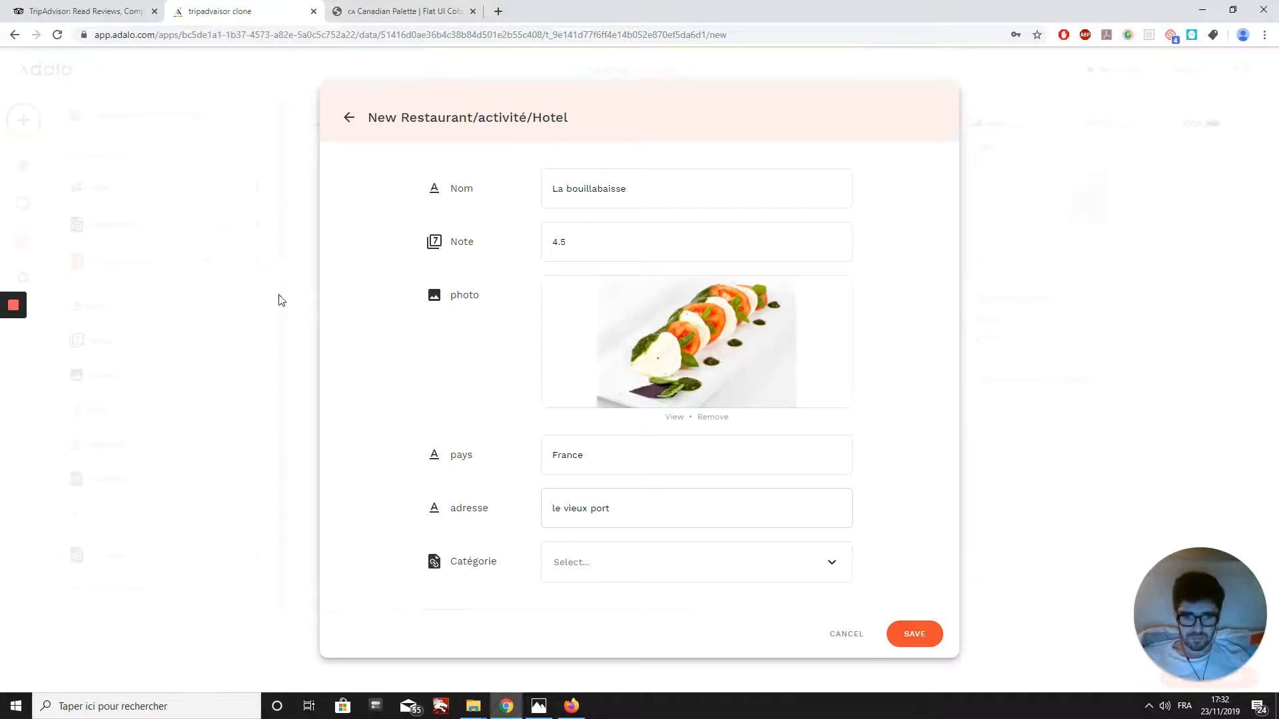
Complete the record with pays "France", adresse "le vieux port" and the category Restaurant, and save it
left_click(672, 581)
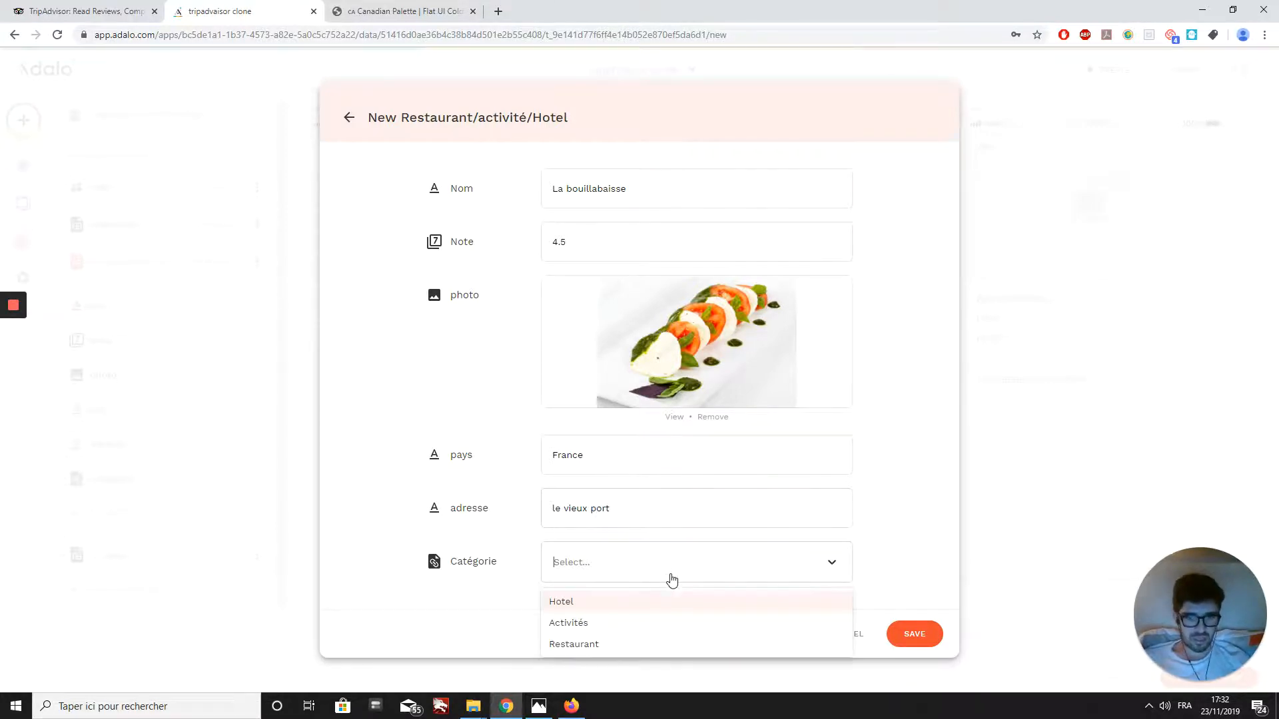
left_click(597, 645)
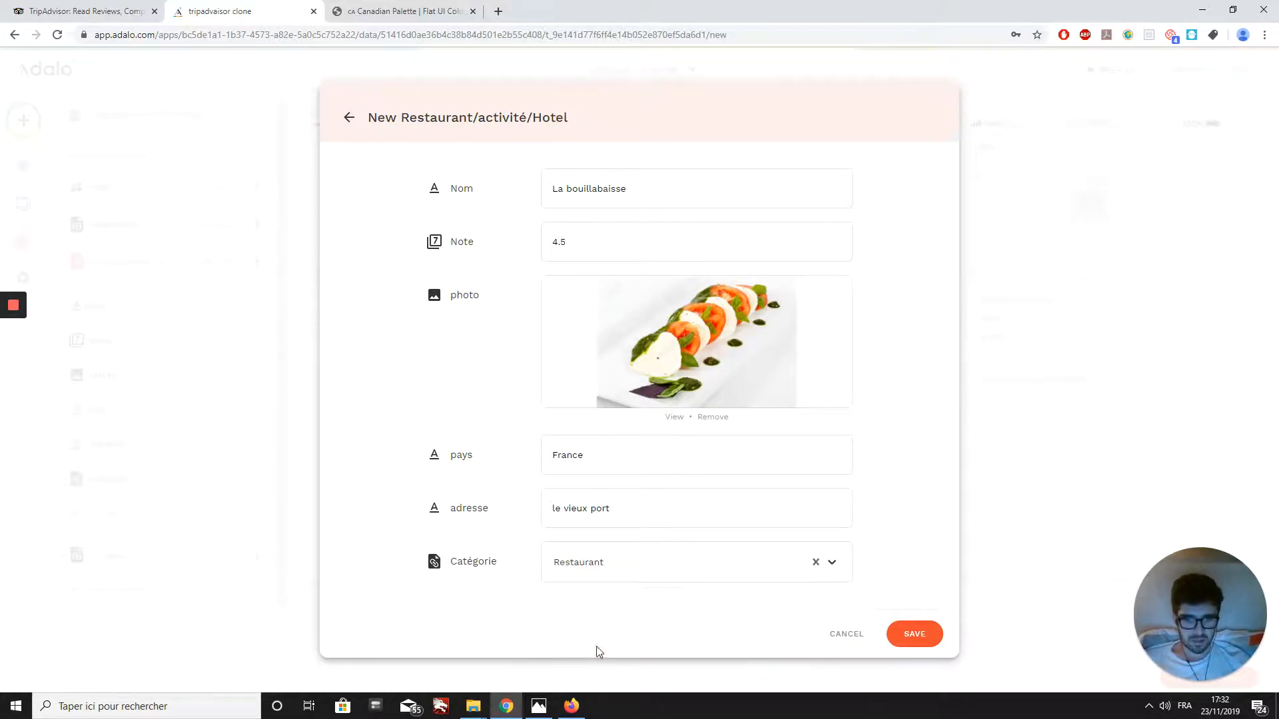
left_click(933, 634)
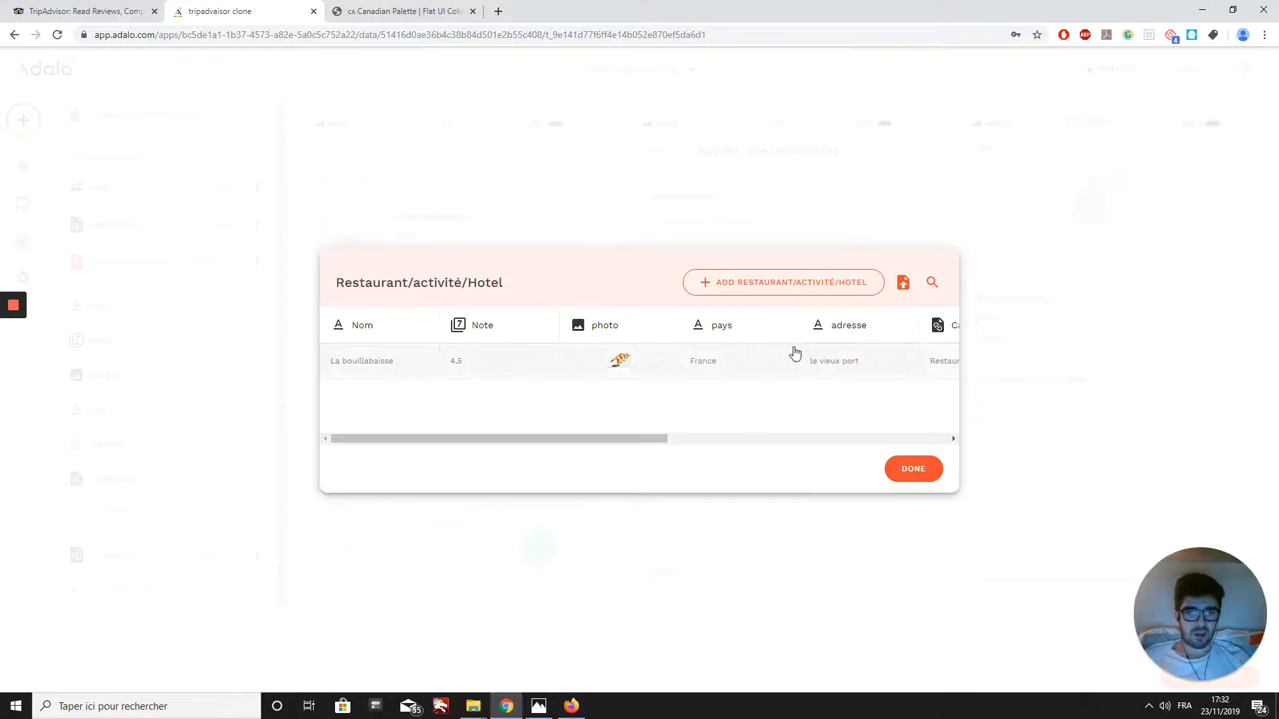
Start another Restaurant/activité/Hotel record and choose "hotel 4" from the hotel folder as its photo
left_click(776, 282)
left_click(630, 353)
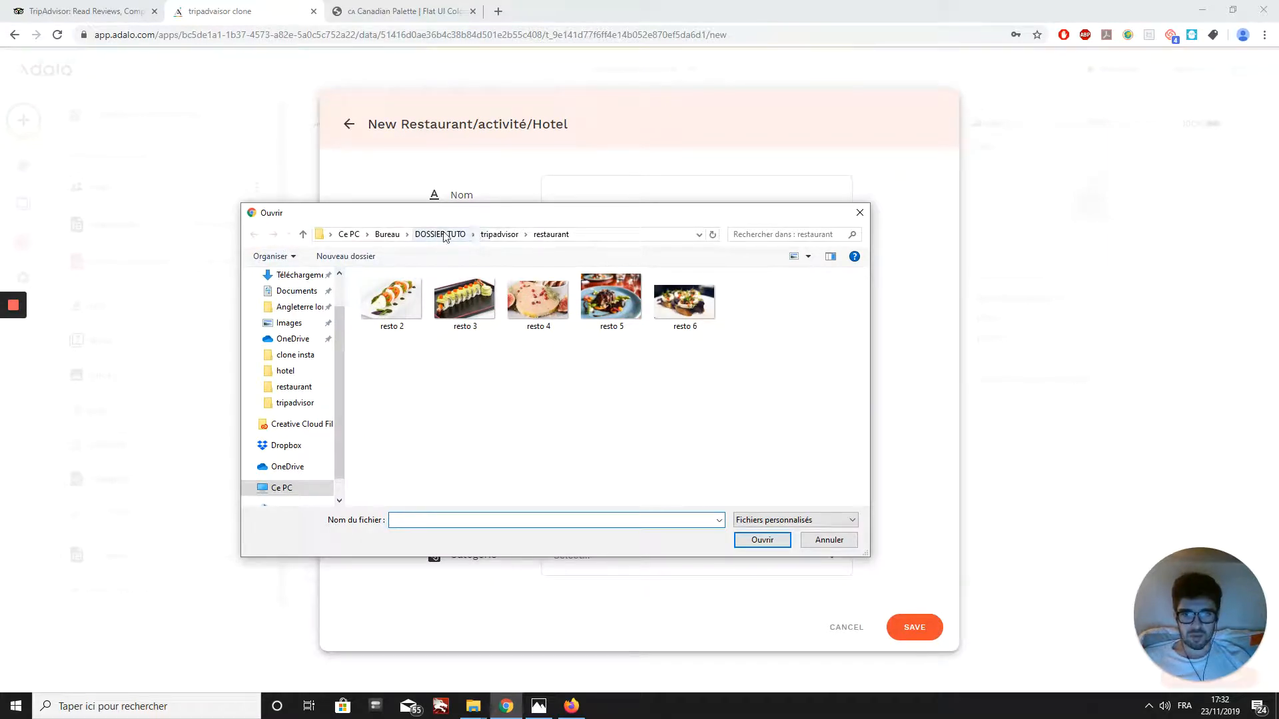
left_click(500, 235)
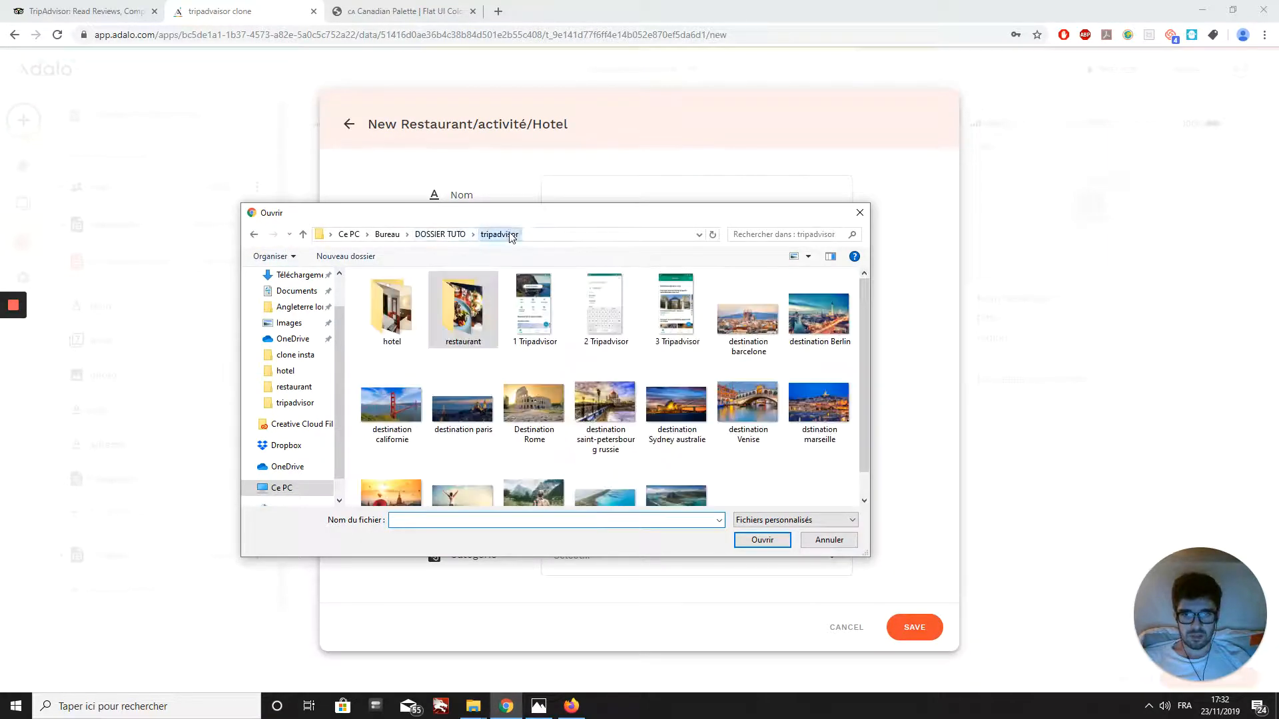
double_click(392, 310)
left_click(559, 327)
left_click(603, 320)
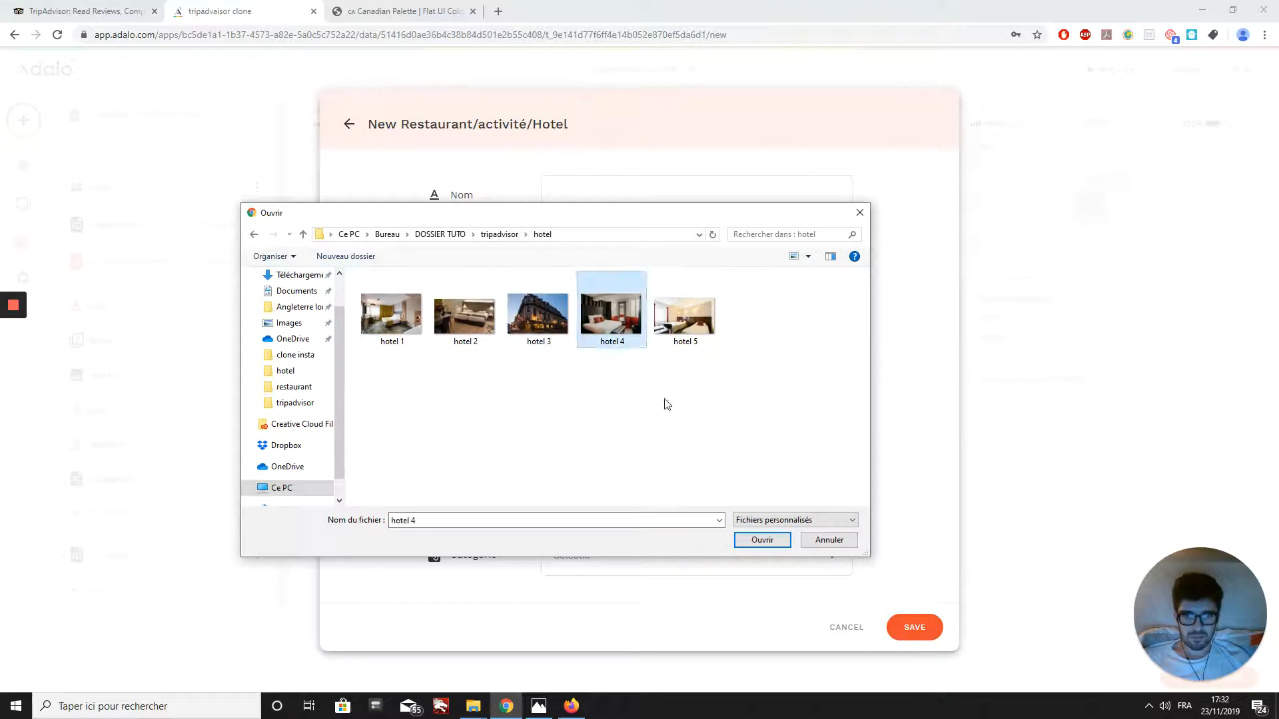
left_click(762, 539)
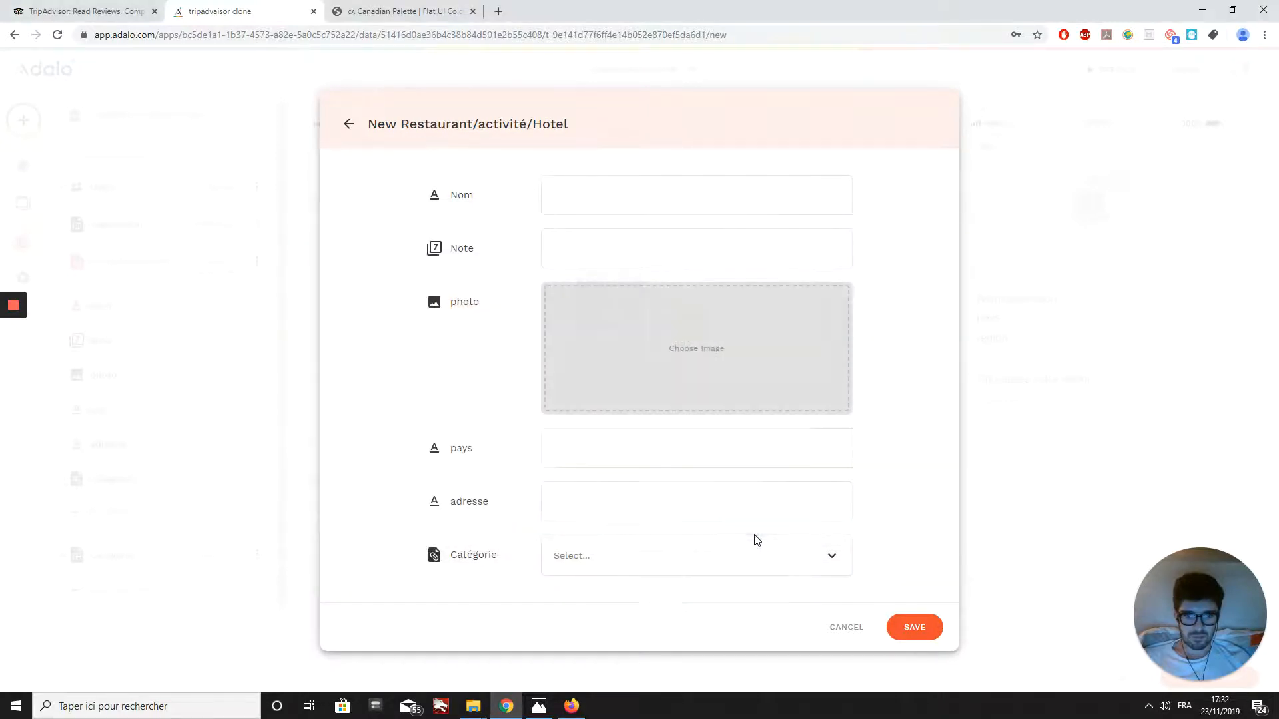
Complete the record with Nom "Le vieux phare", Note 4, pays "France", adresse "le vieux port" and the category Hotel, and save it
left_click(597, 201)
type("Le")
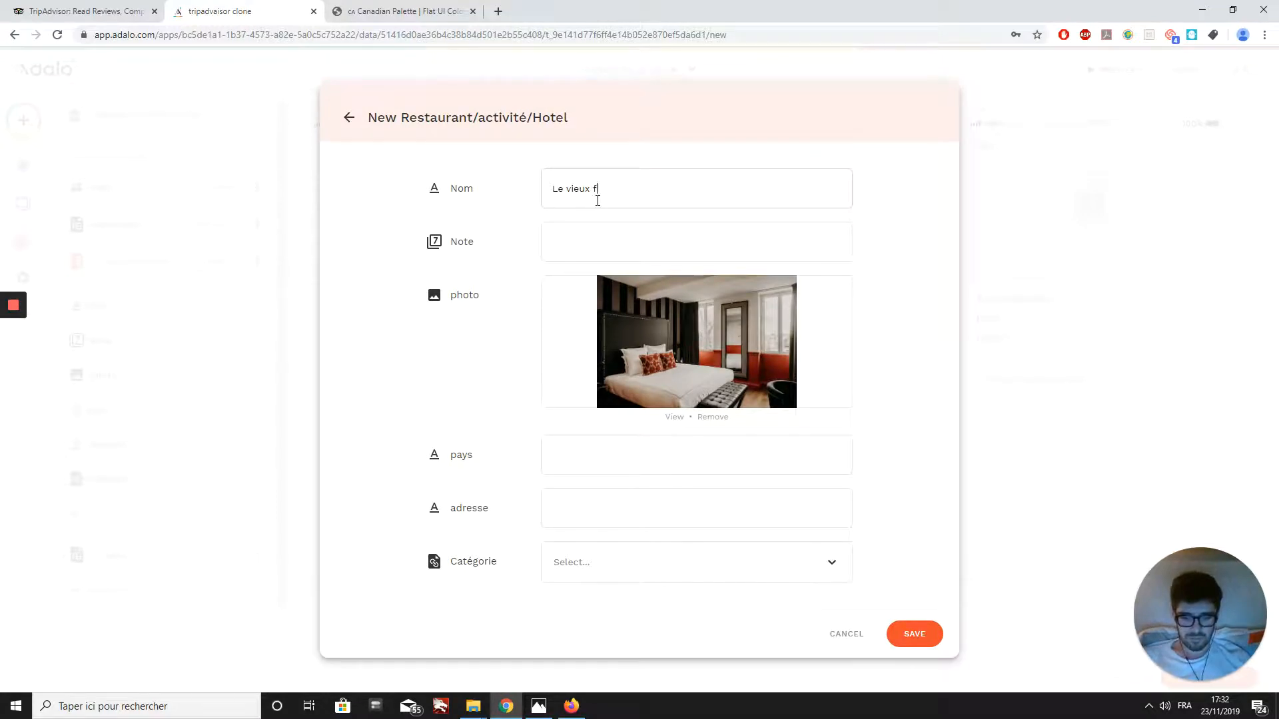
type(" vieux phare")
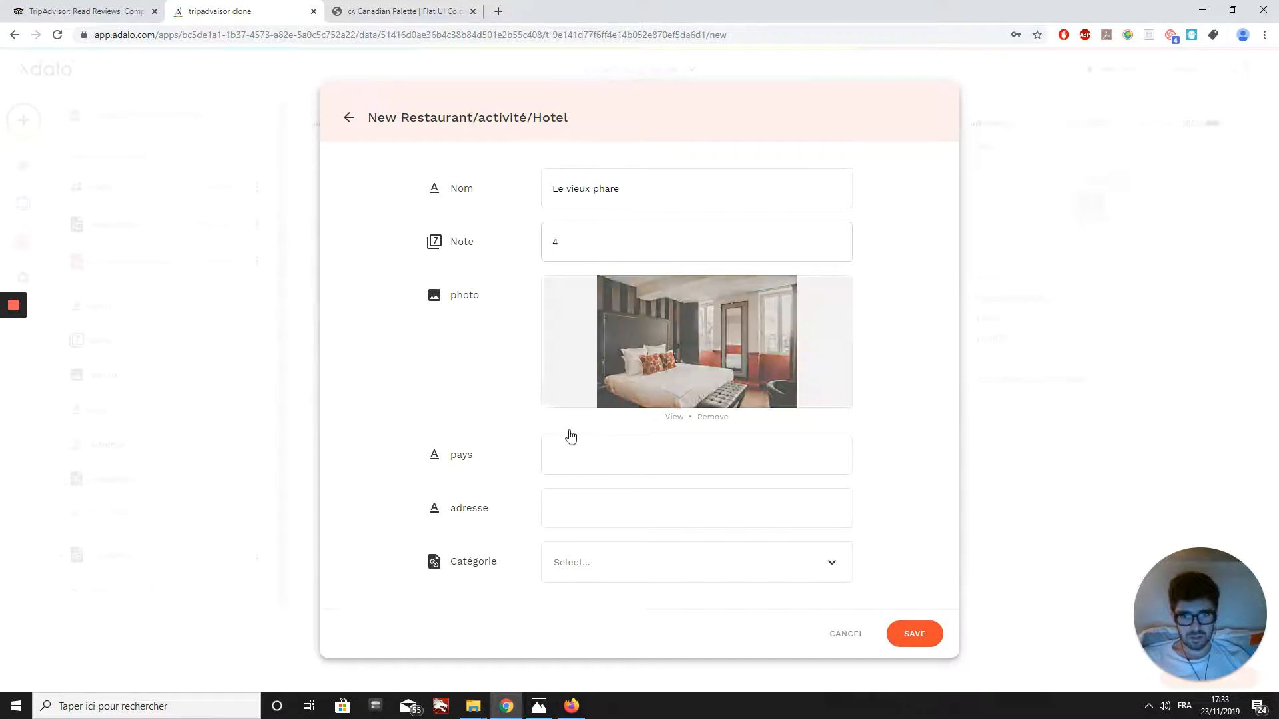
left_click(579, 450)
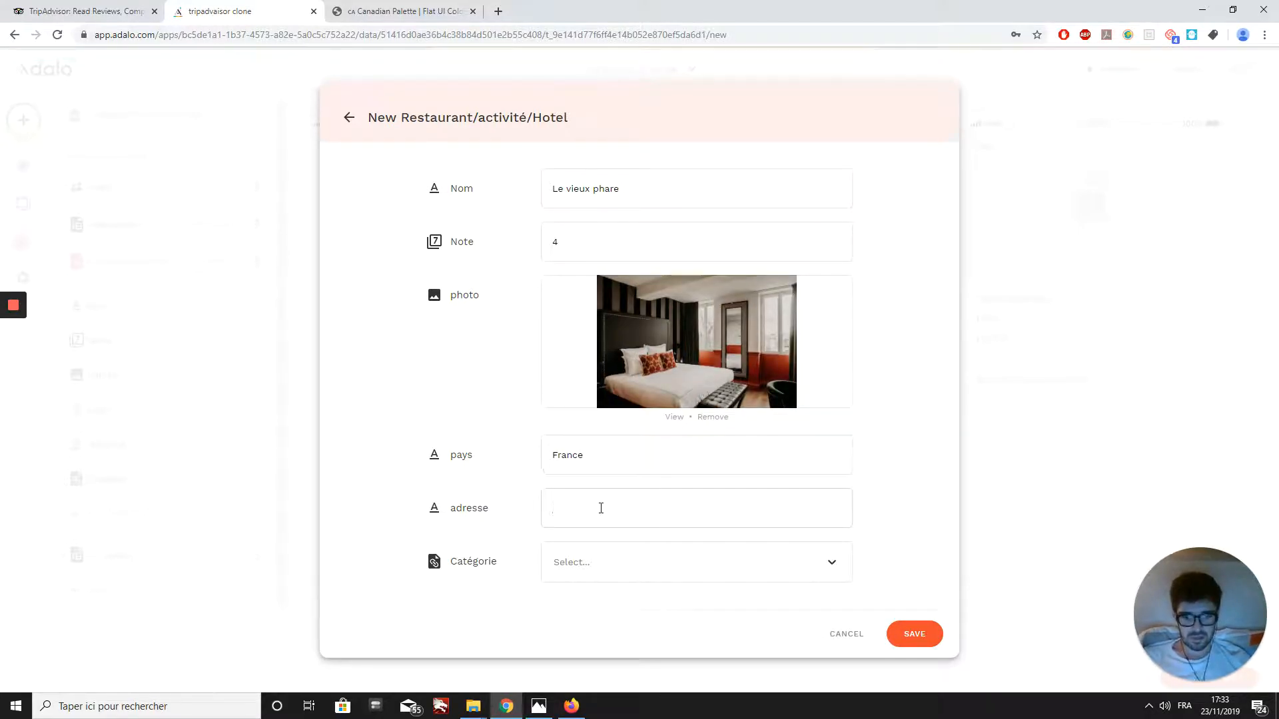
left_click(601, 509)
type("le vieux port")
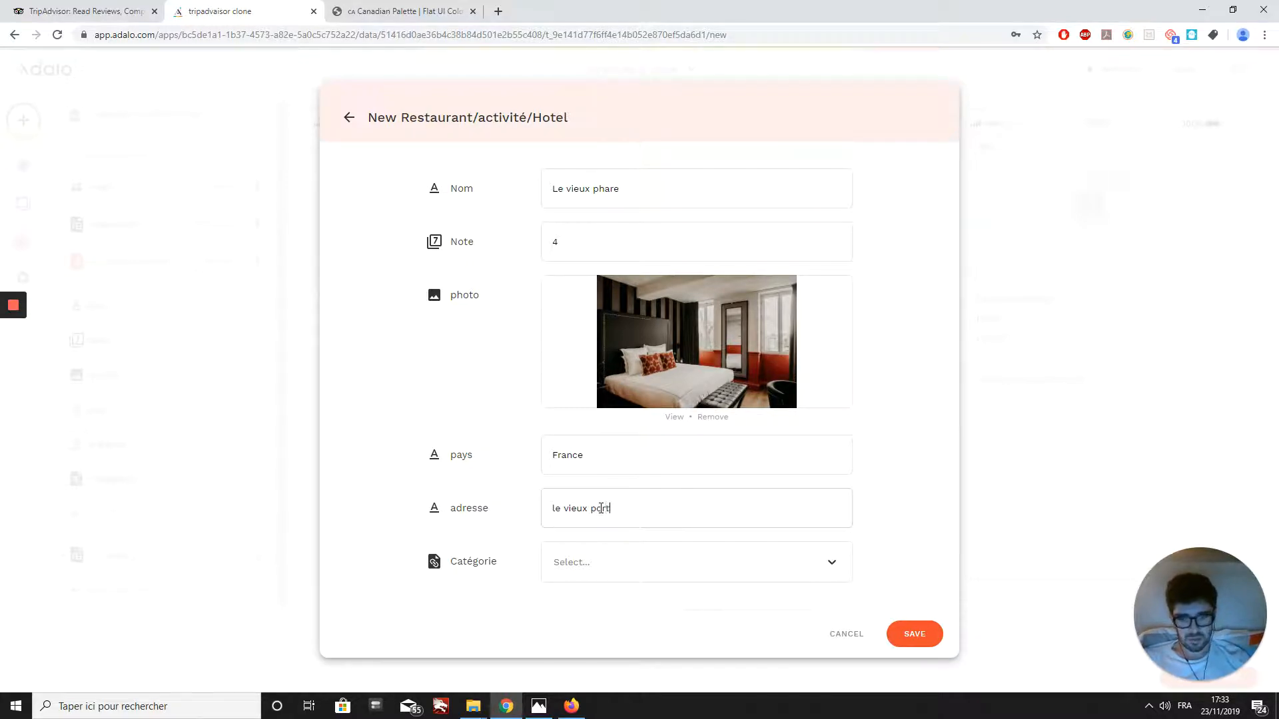
left_click(589, 581)
left_click(586, 601)
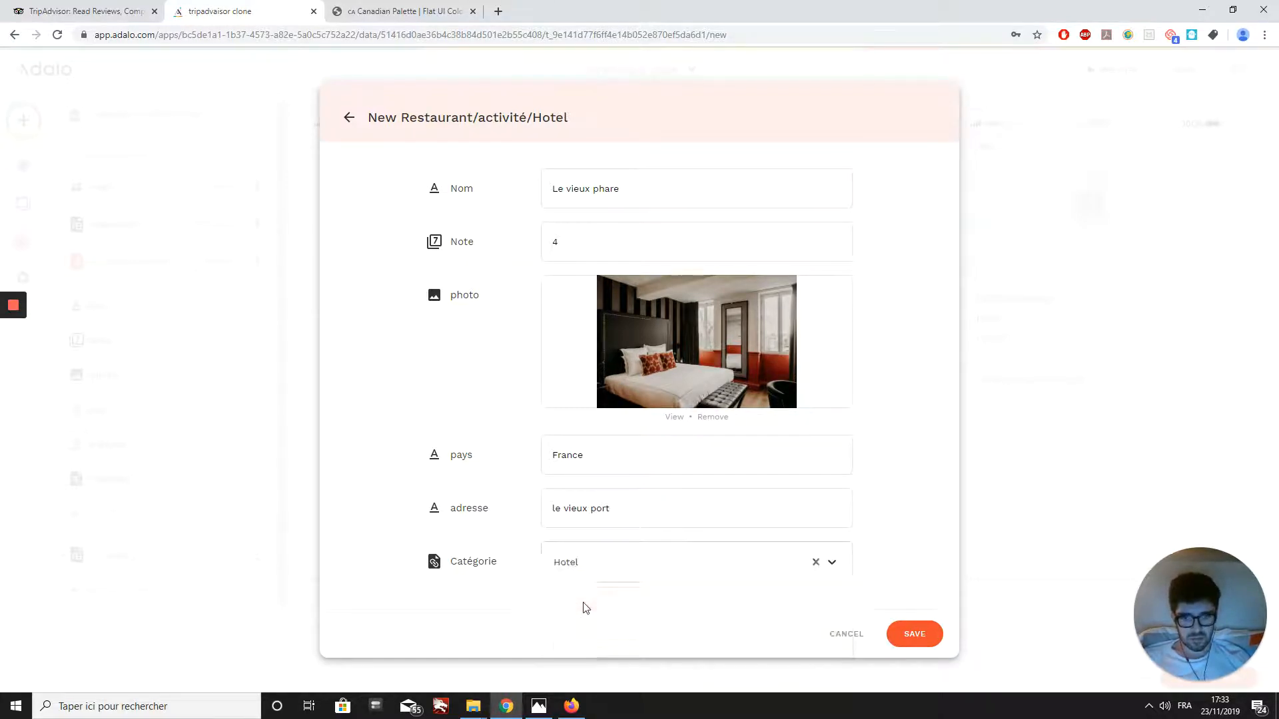
left_click(932, 636)
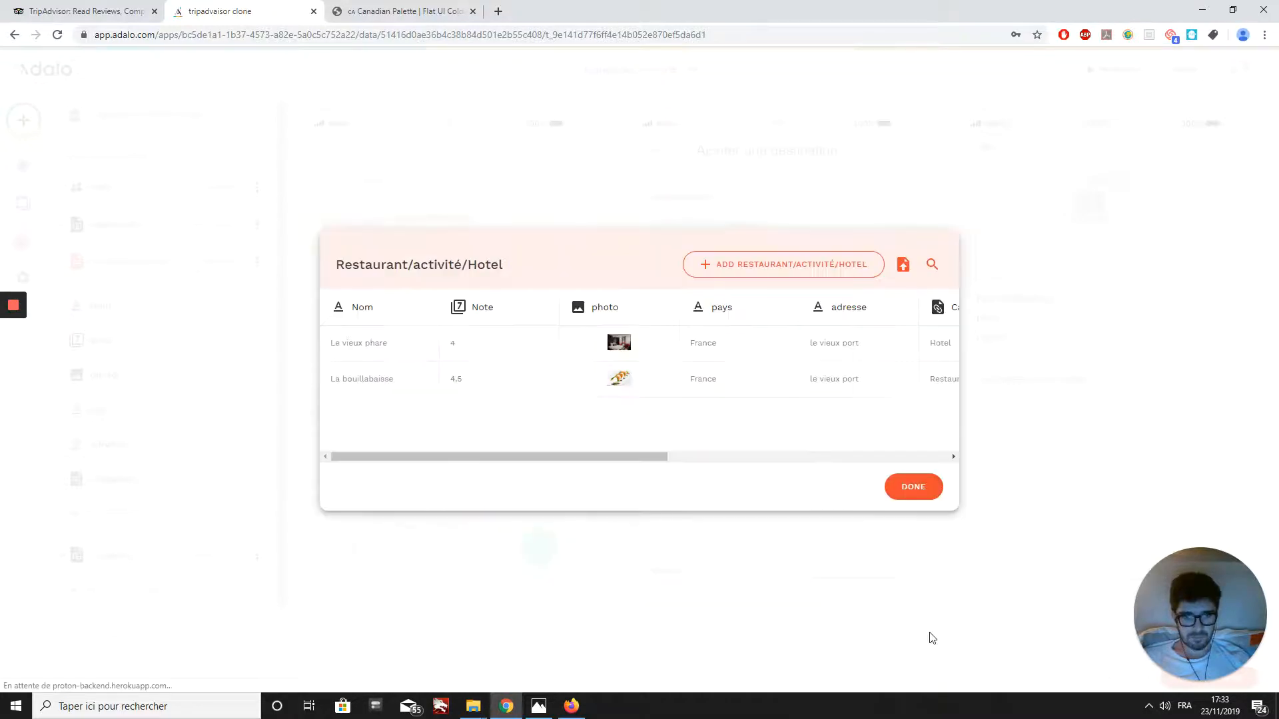
Start another Restaurant/activité/Hotel record named "Dark dream" with Note 4.7 and the photo "hotel 3" from the hotel folder
left_click(810, 266)
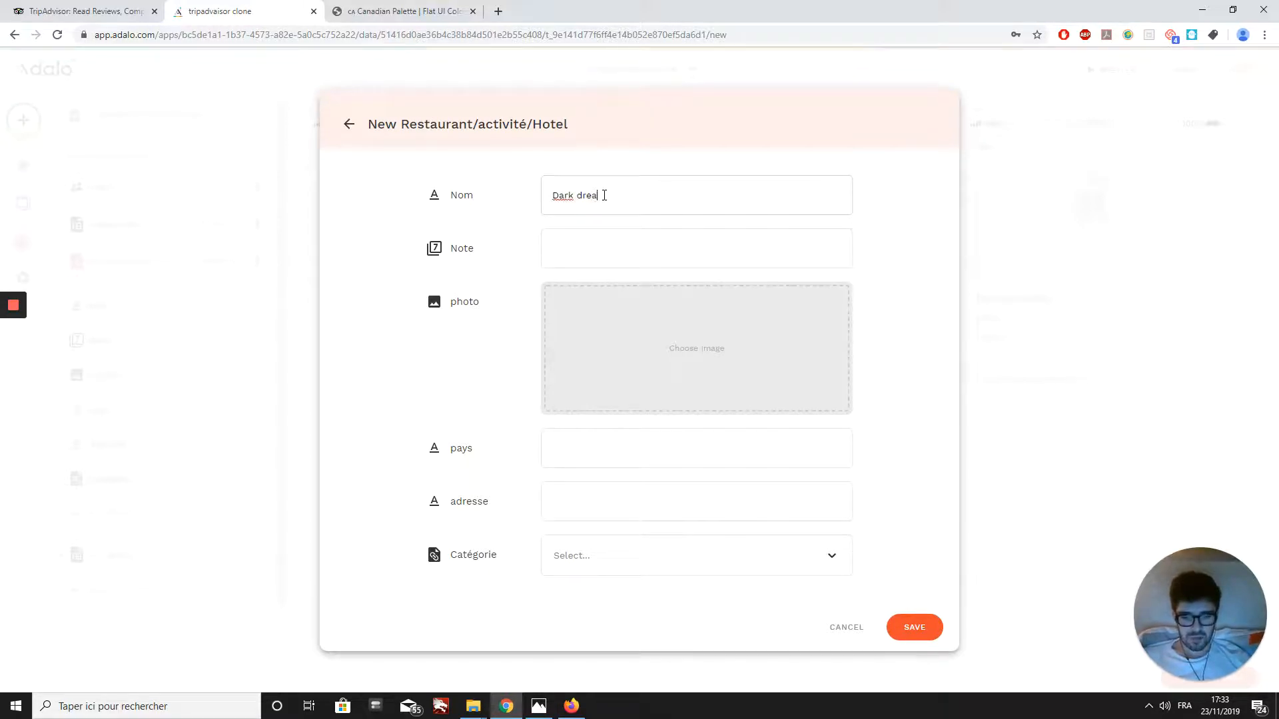
left_click(577, 252)
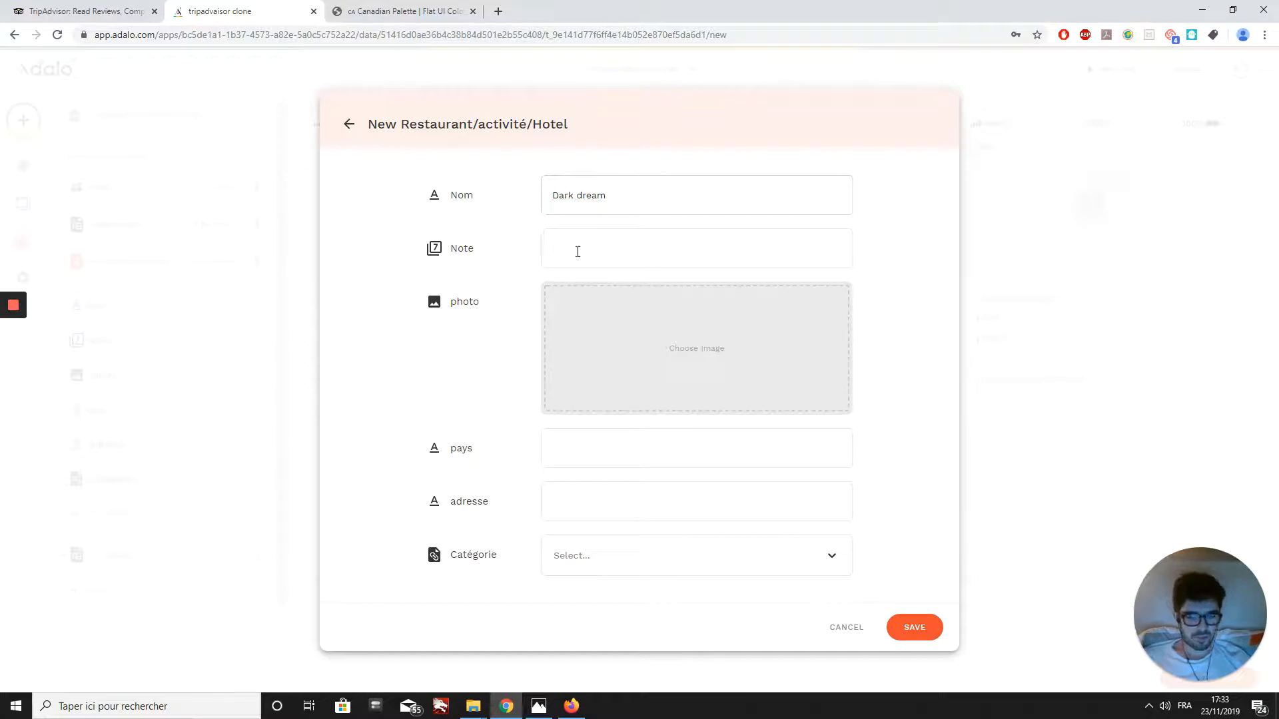
type("4.7")
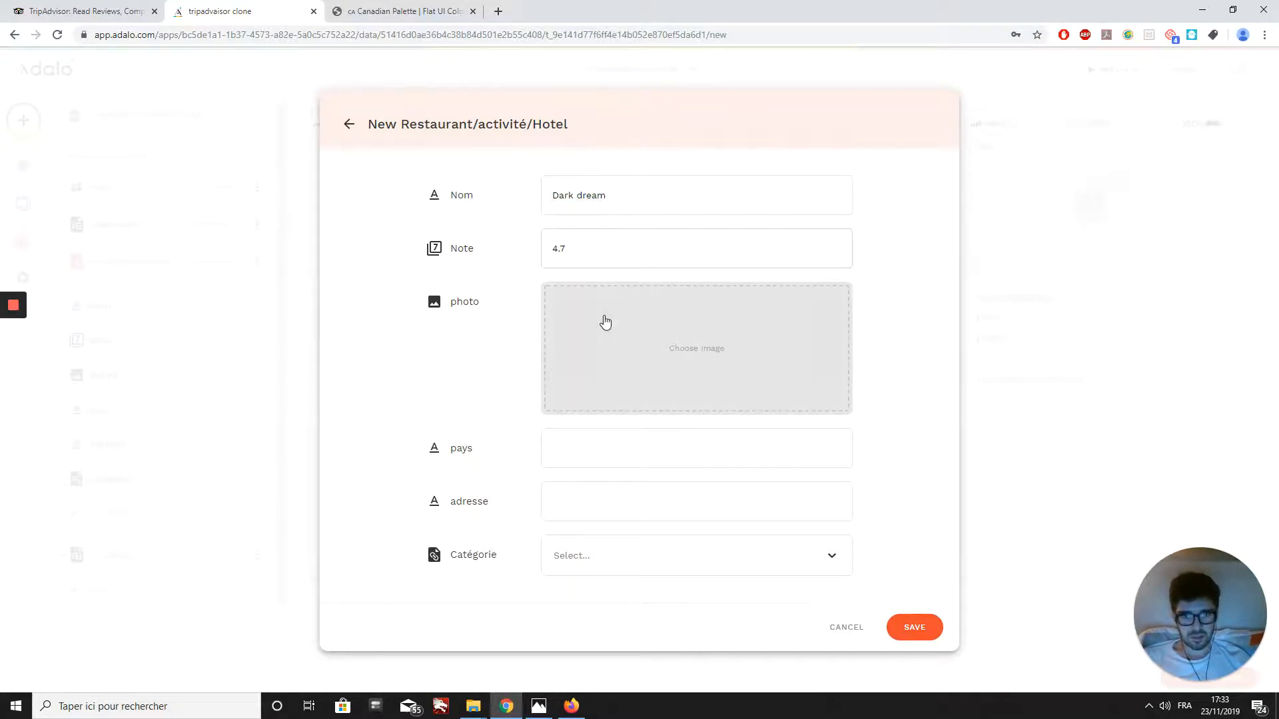
left_click(586, 325)
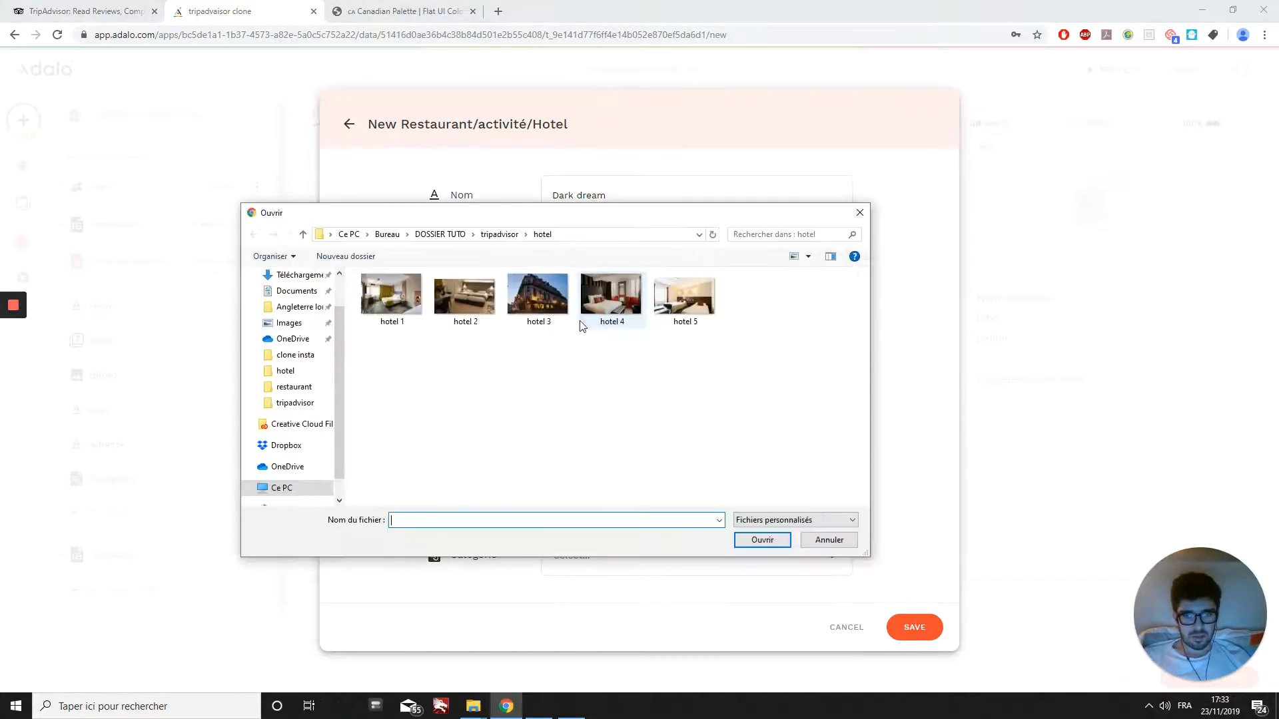
left_click(537, 296)
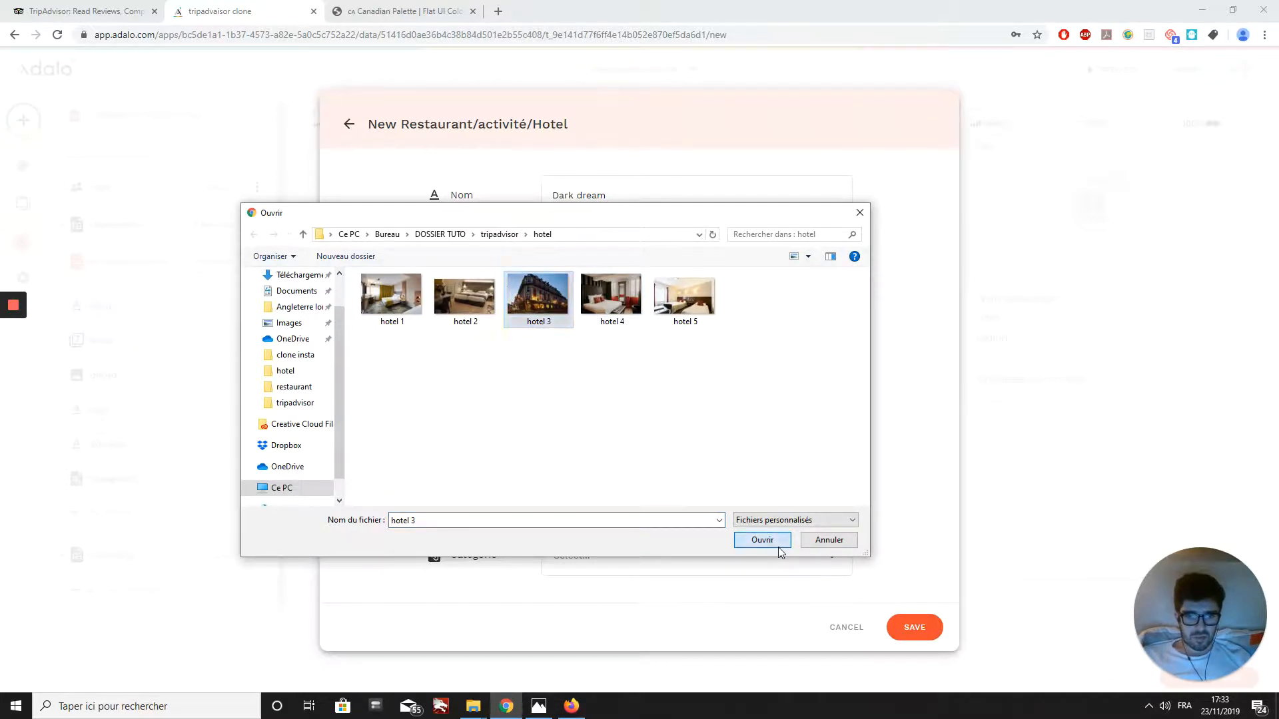
left_click(777, 541)
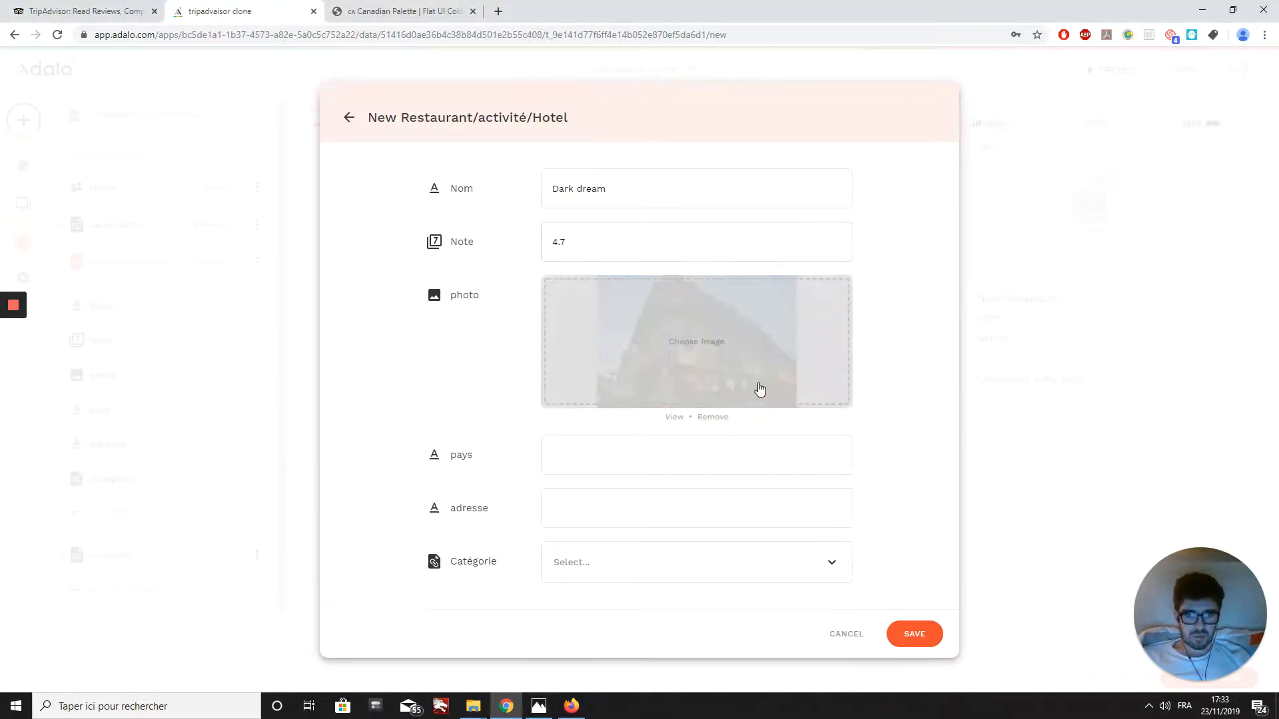
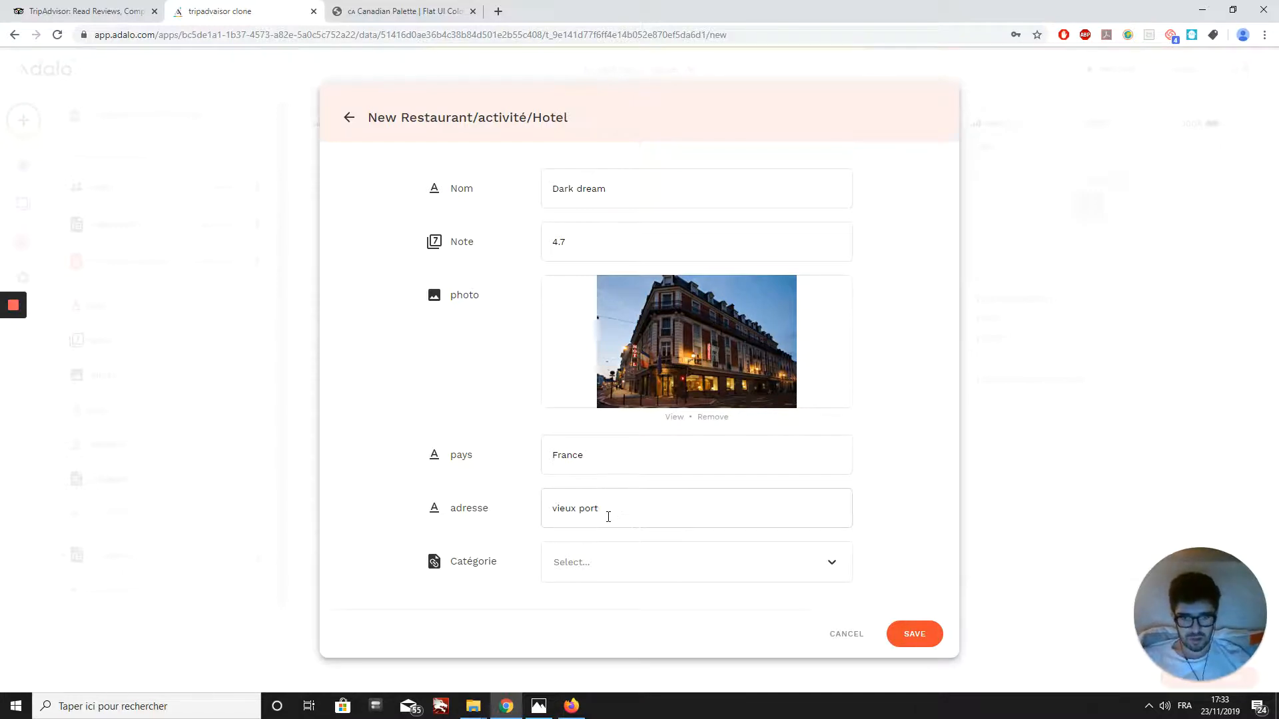
Fill in pays "France", adresse "vieux port" and the category Activités, save the record, and close the collection's record list
left_click(608, 565)
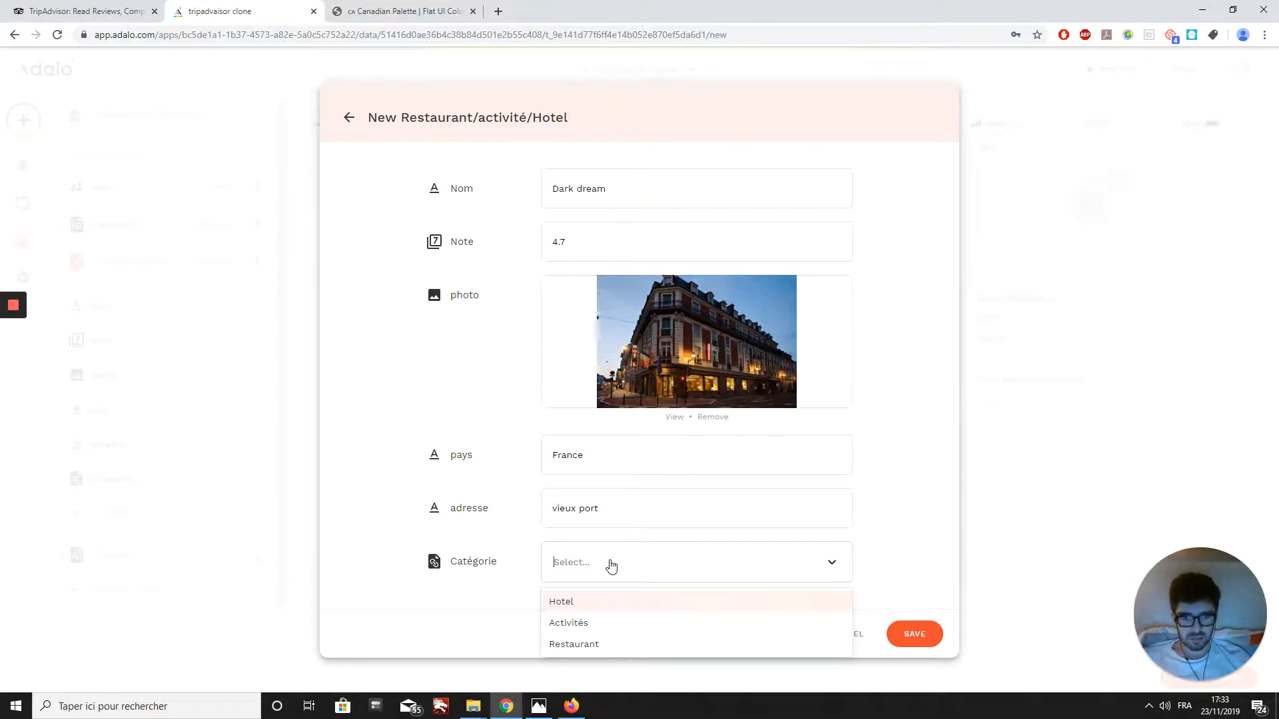
left_click(581, 624)
left_click(910, 645)
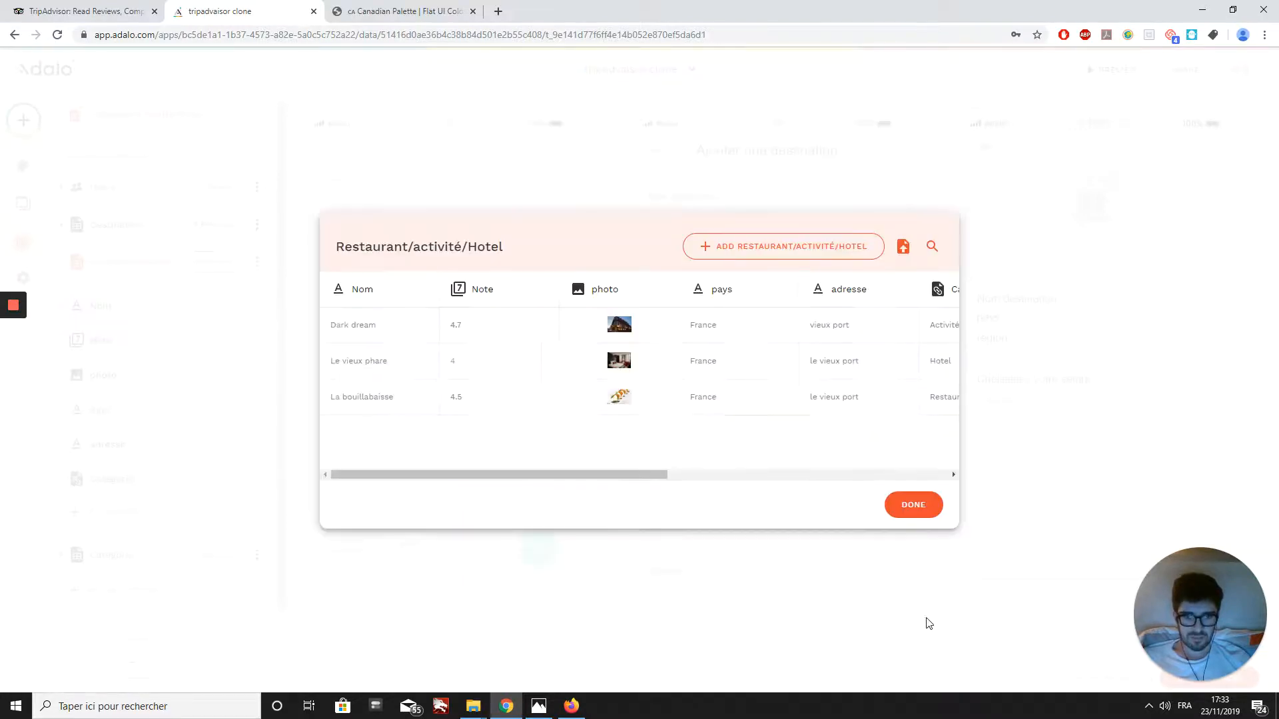
left_click(910, 511)
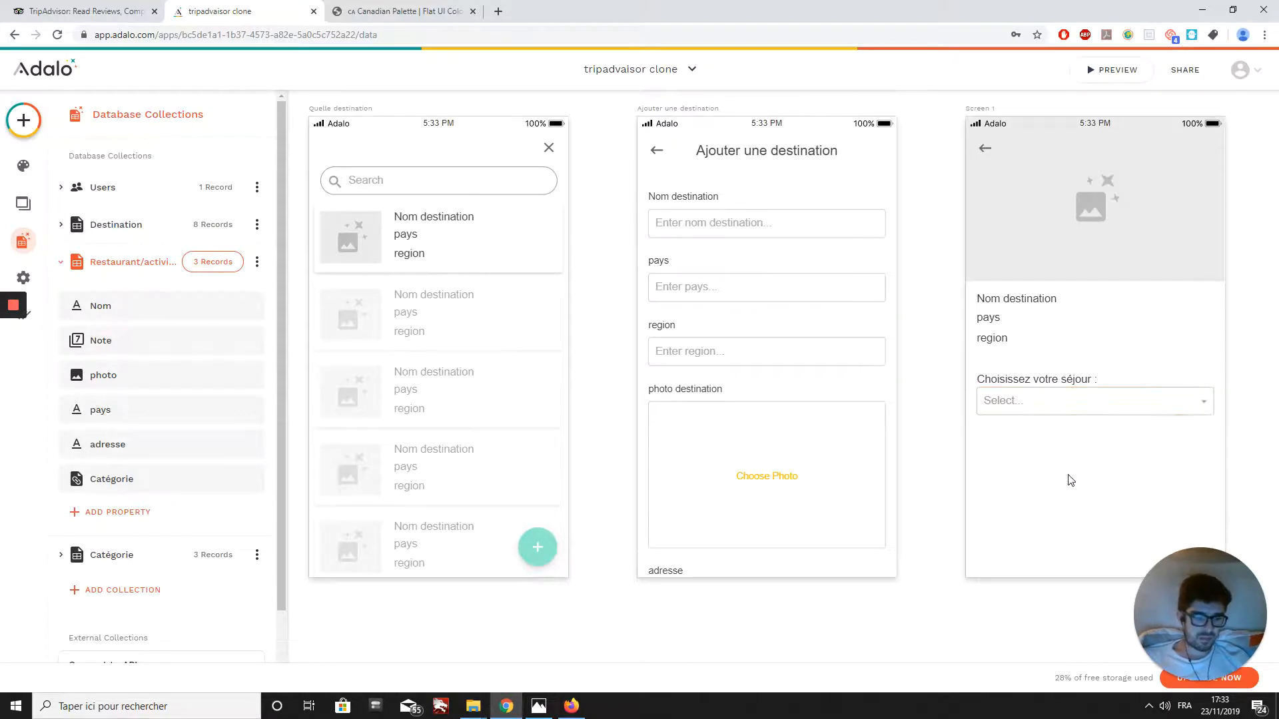
Add a Custom List component to Screen 1 directly below the stay-type dropdown
scroll(1070, 480, "right", 3)
scroll(1010, 471, "right", 2)
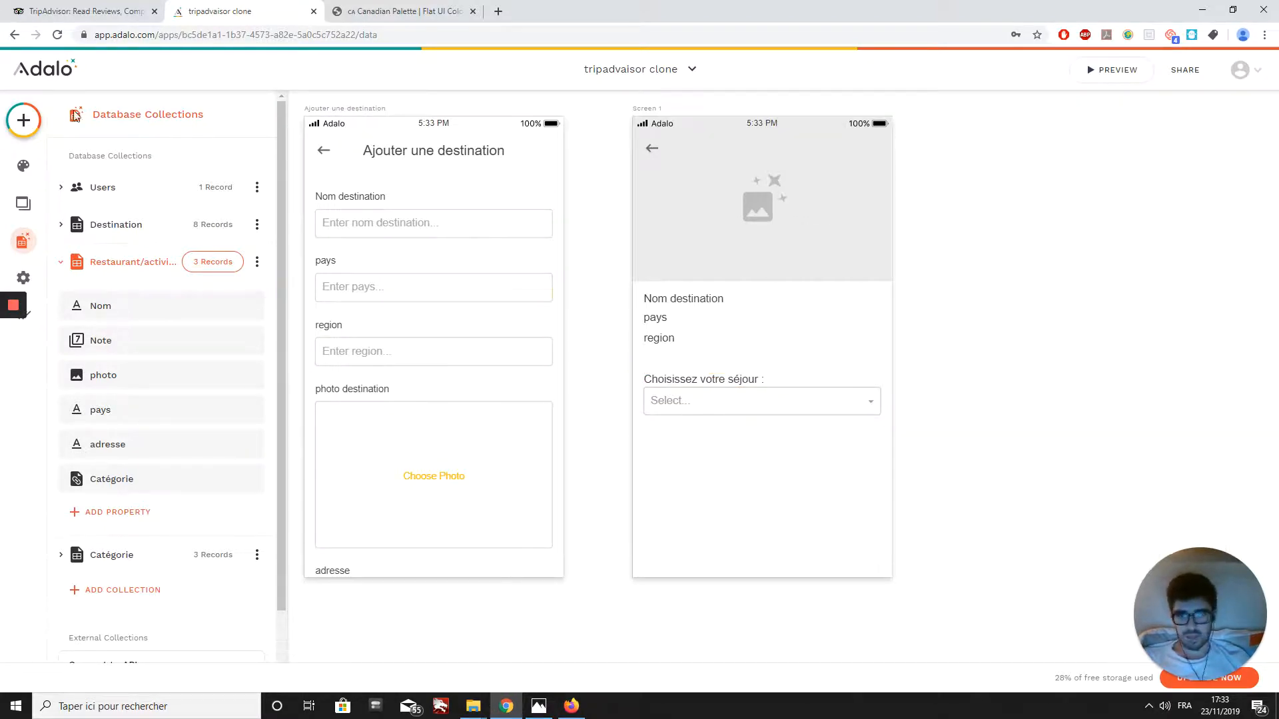
left_click(24, 121)
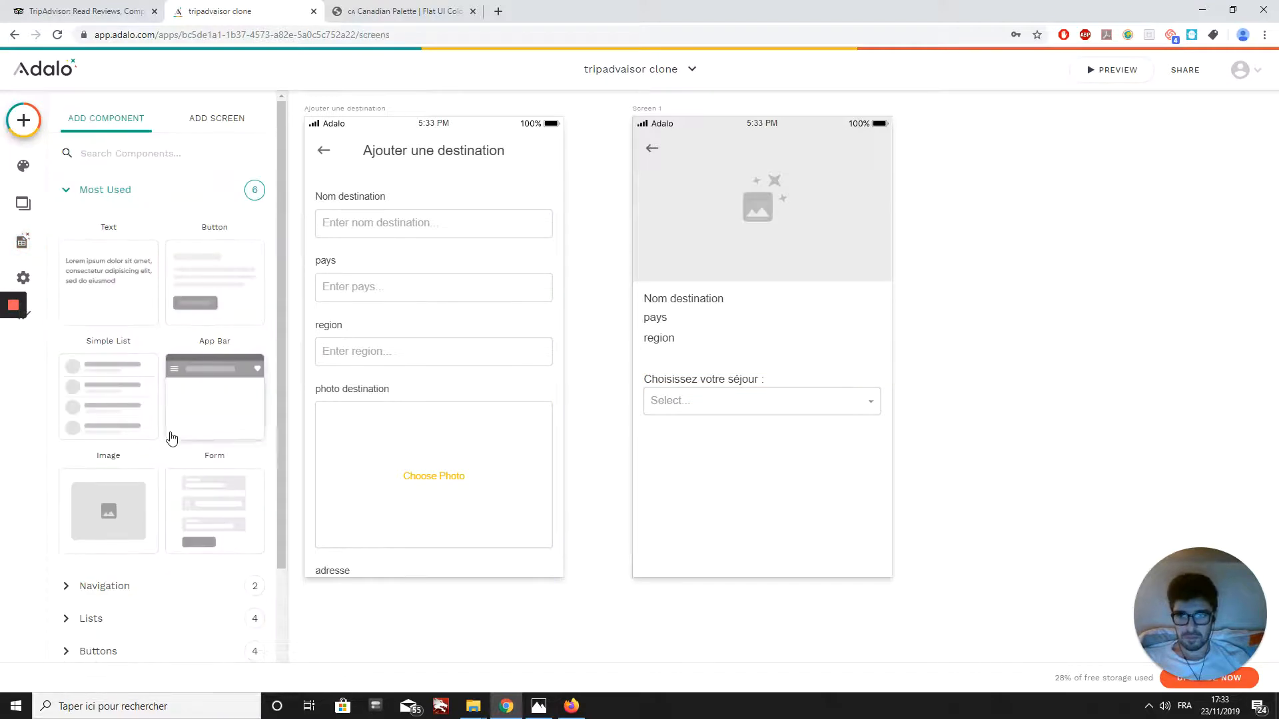
scroll(162, 506, "down", 3)
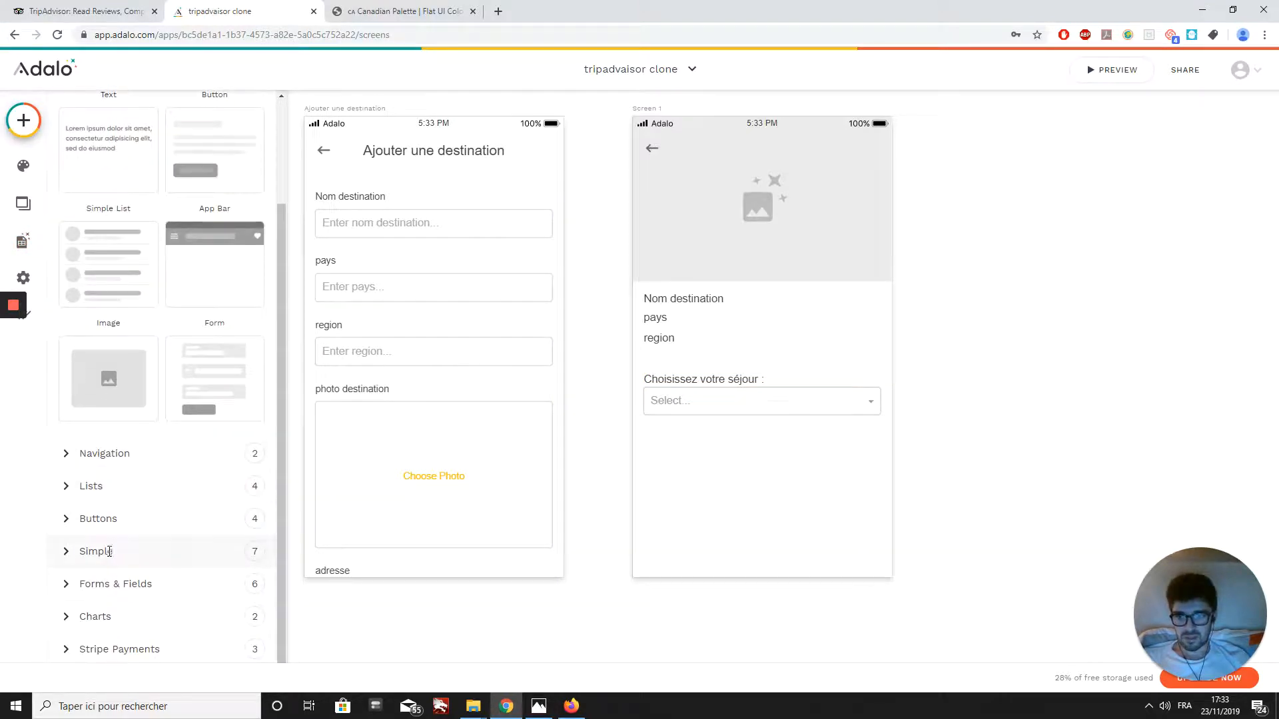
left_click(108, 551)
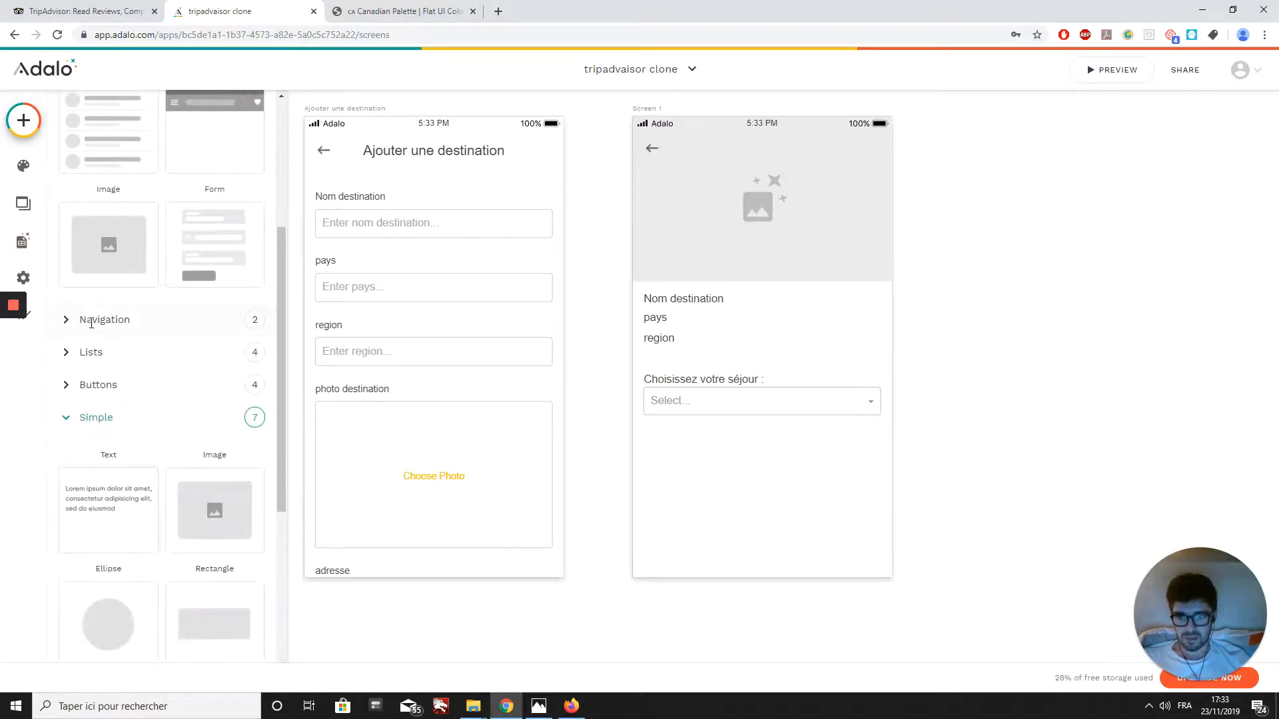
left_click_drag(104, 351, 98, 351)
scroll(200, 403, "down", 2)
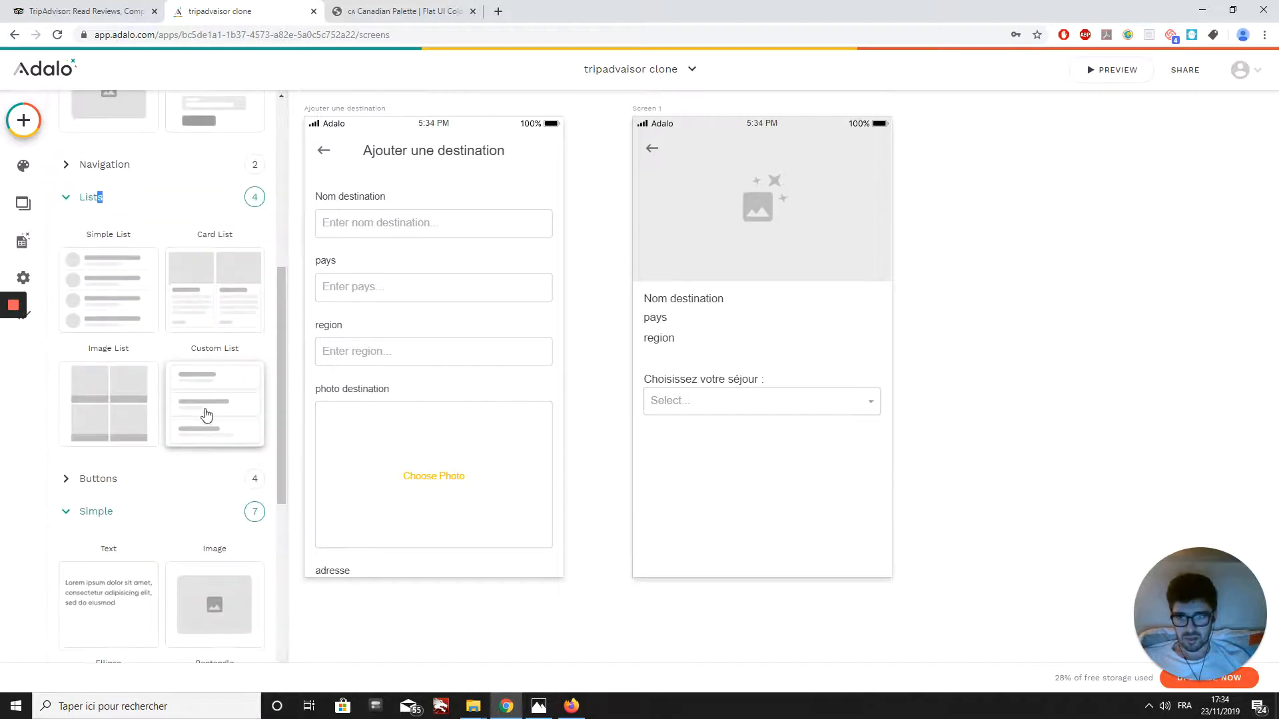
left_click_drag(209, 409, 757, 514)
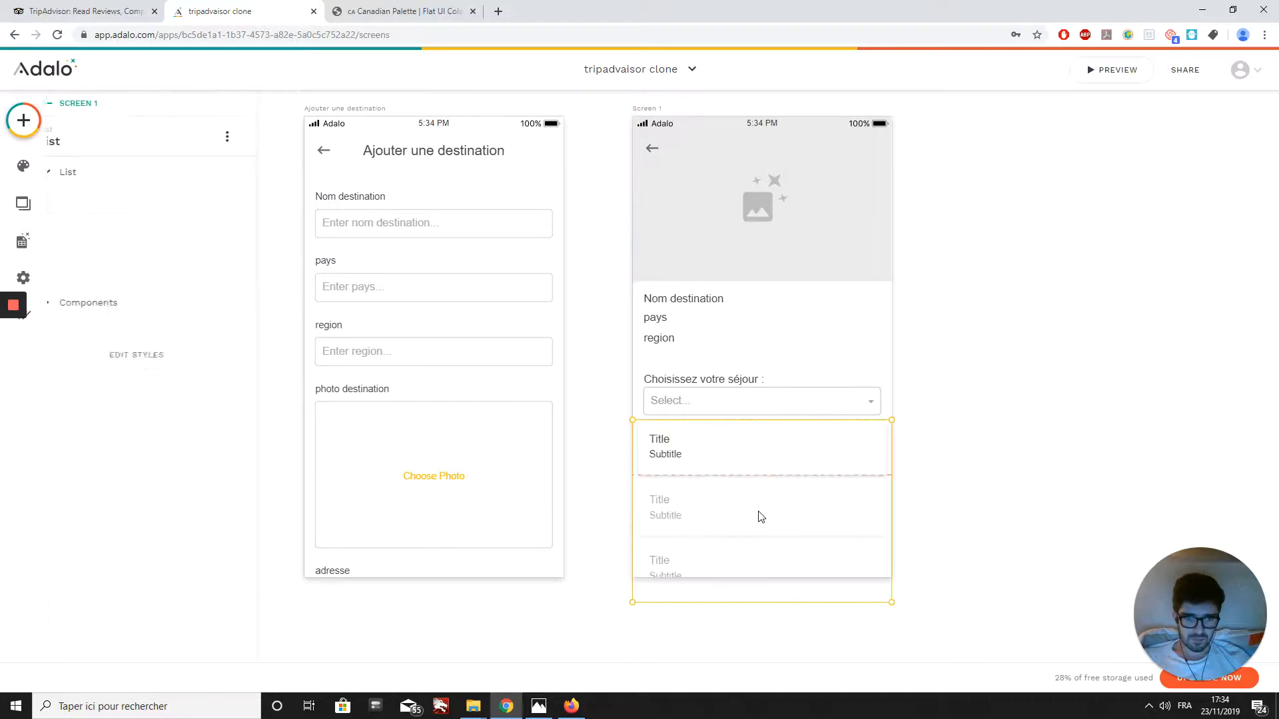
Move the "Choisissez votre séjour :" label, the dropdown and the custom list slightly up on Screen 1
left_click(694, 385)
left_click_drag(694, 386, 693, 413)
left_click(692, 420)
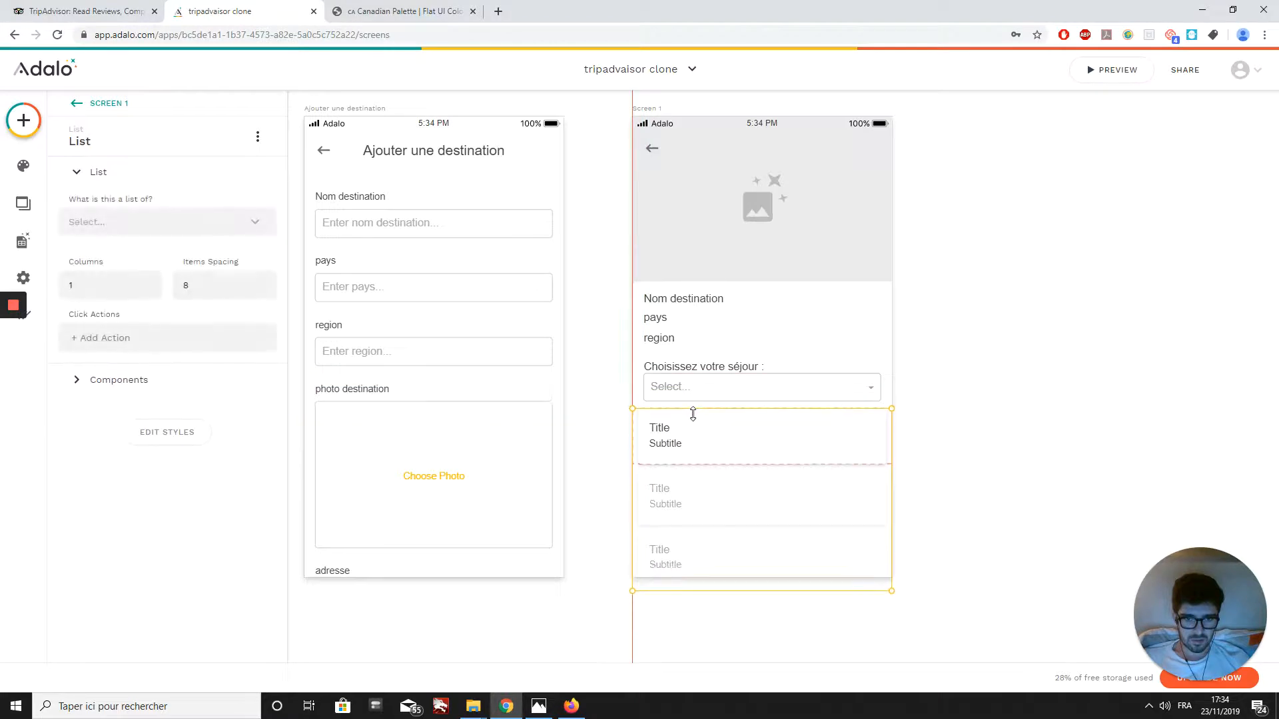
Clear the placeholder text of the custom list's title and check which data sources can be inserted there
left_click(656, 427)
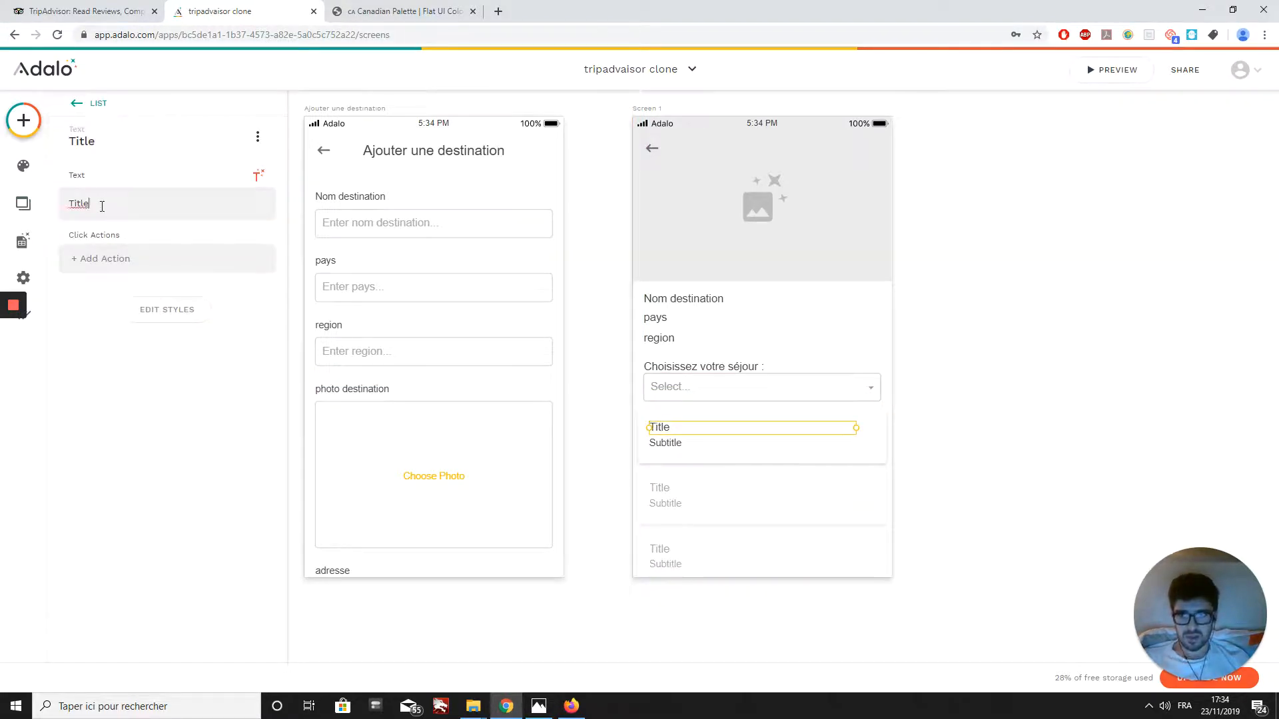
key("BackSpace")
key("BackSpace")
key("BackSpace")
key("BackSpace")
key("BackSpace")
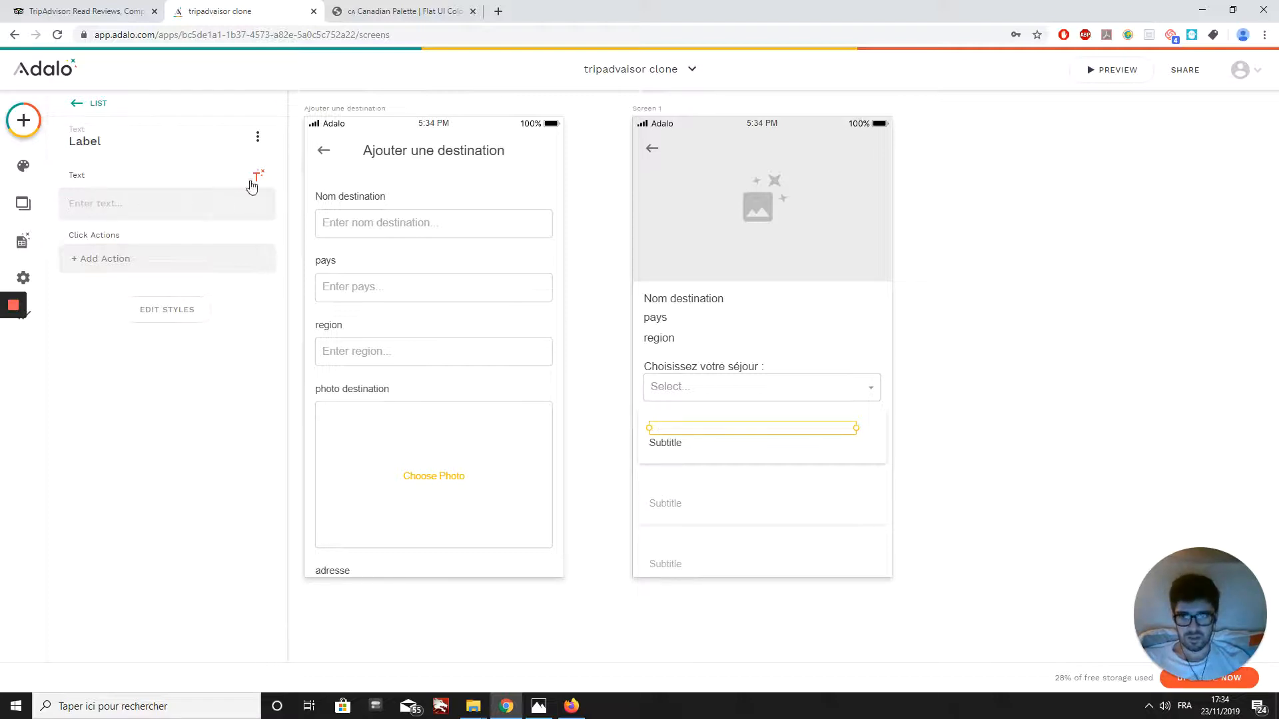
left_click(250, 181)
mouse_move(251, 210)
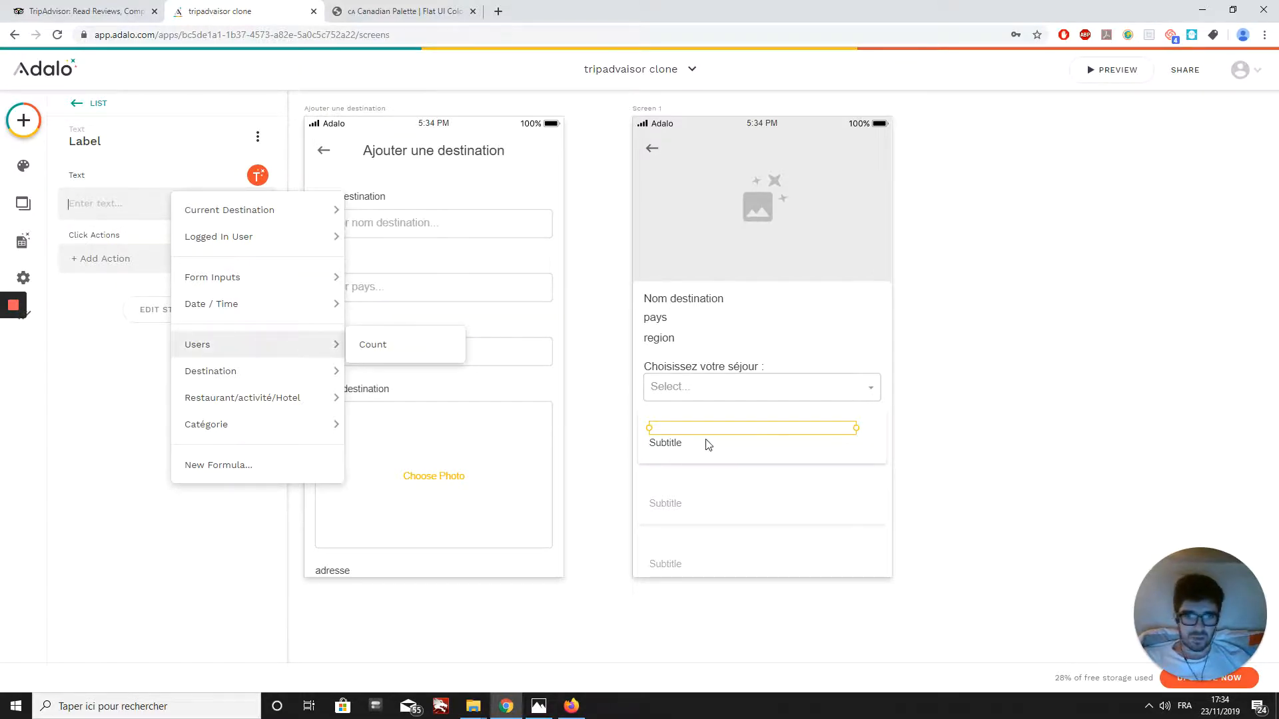
left_click(714, 474)
Set the custom list on Screen 1 to display the Restaurant/activité/Hotel collection
left_click(716, 477)
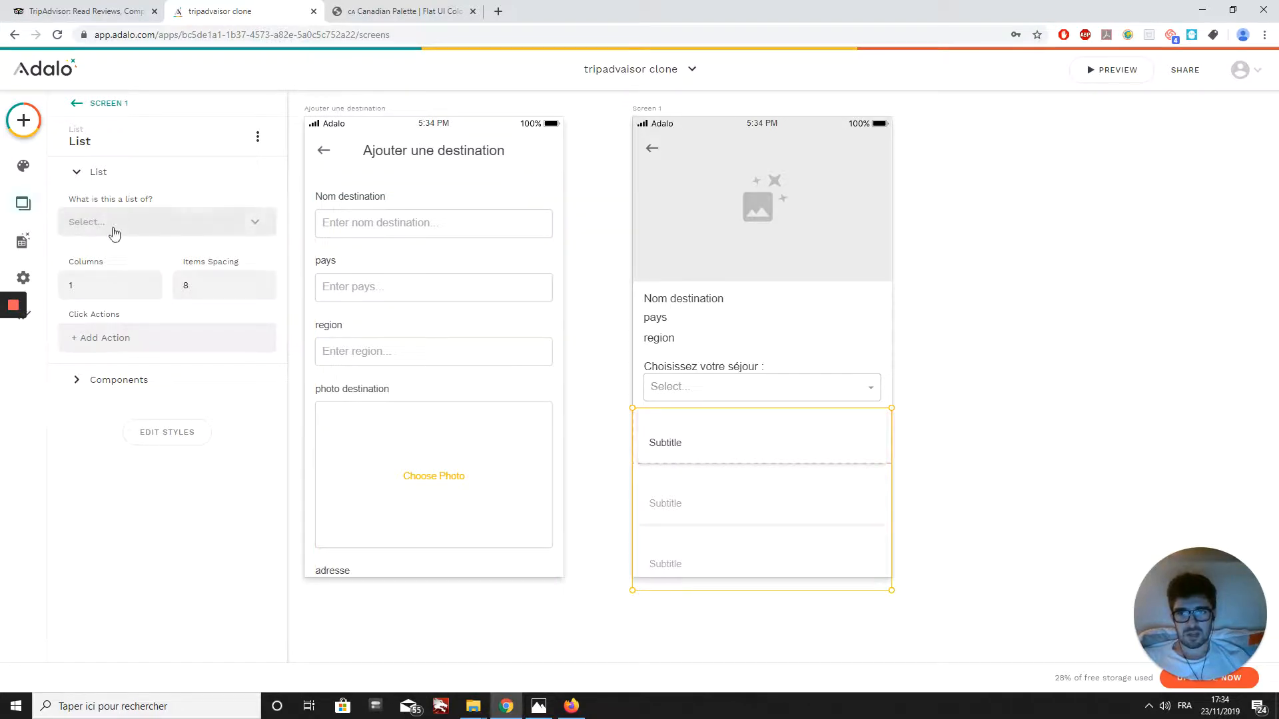
left_click(115, 233)
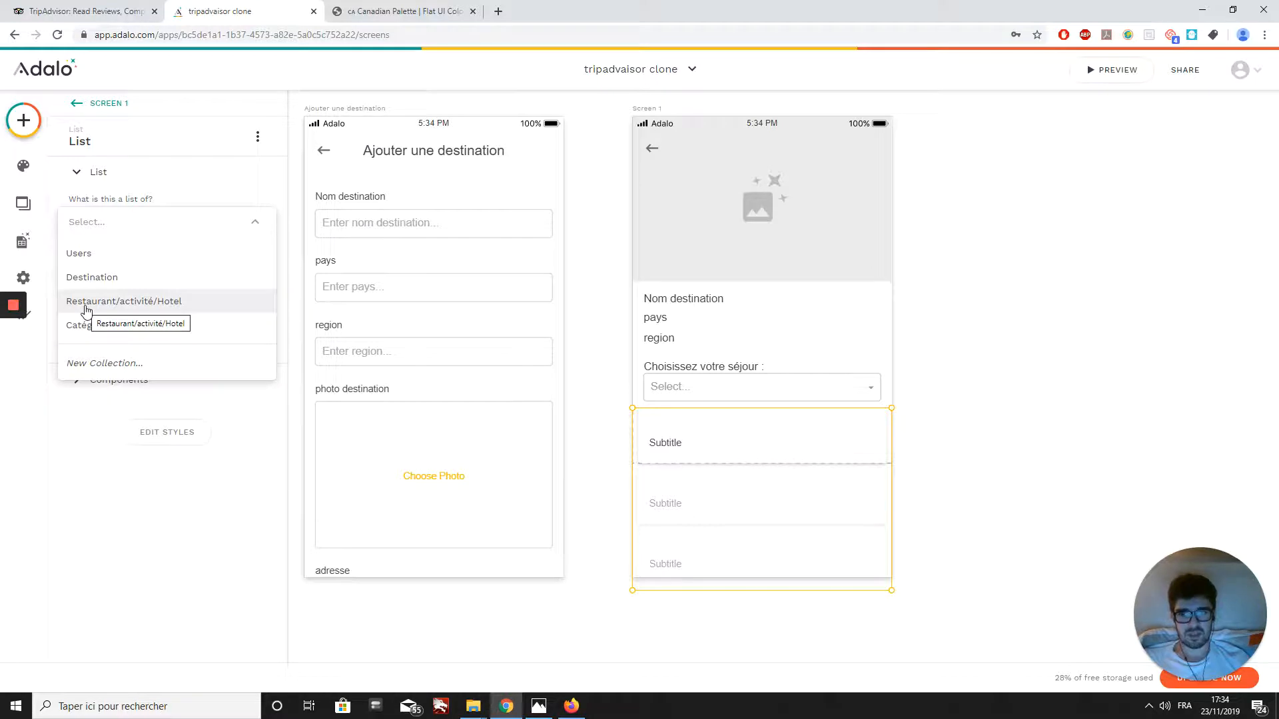
left_click(86, 305)
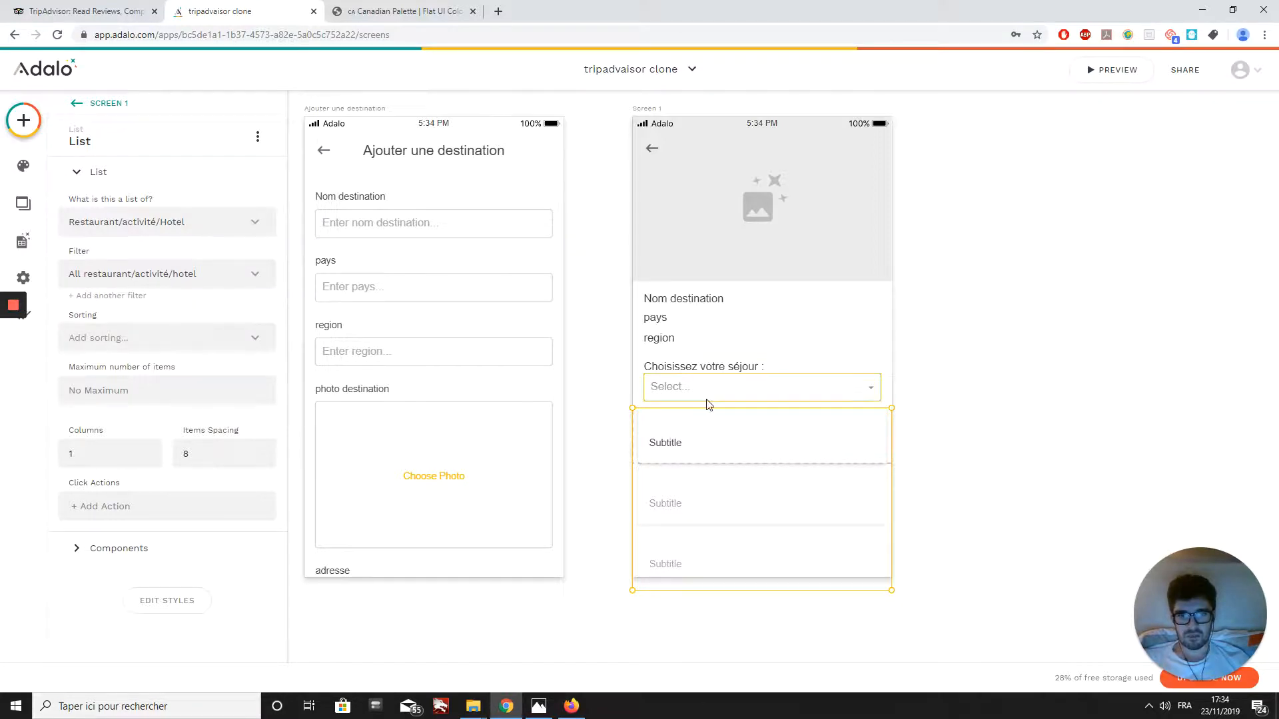
Add a custom filter to the list requiring Catégorie > Nom de la catégorie to be equal to a comparison value
left_click(110, 297)
left_click(114, 340)
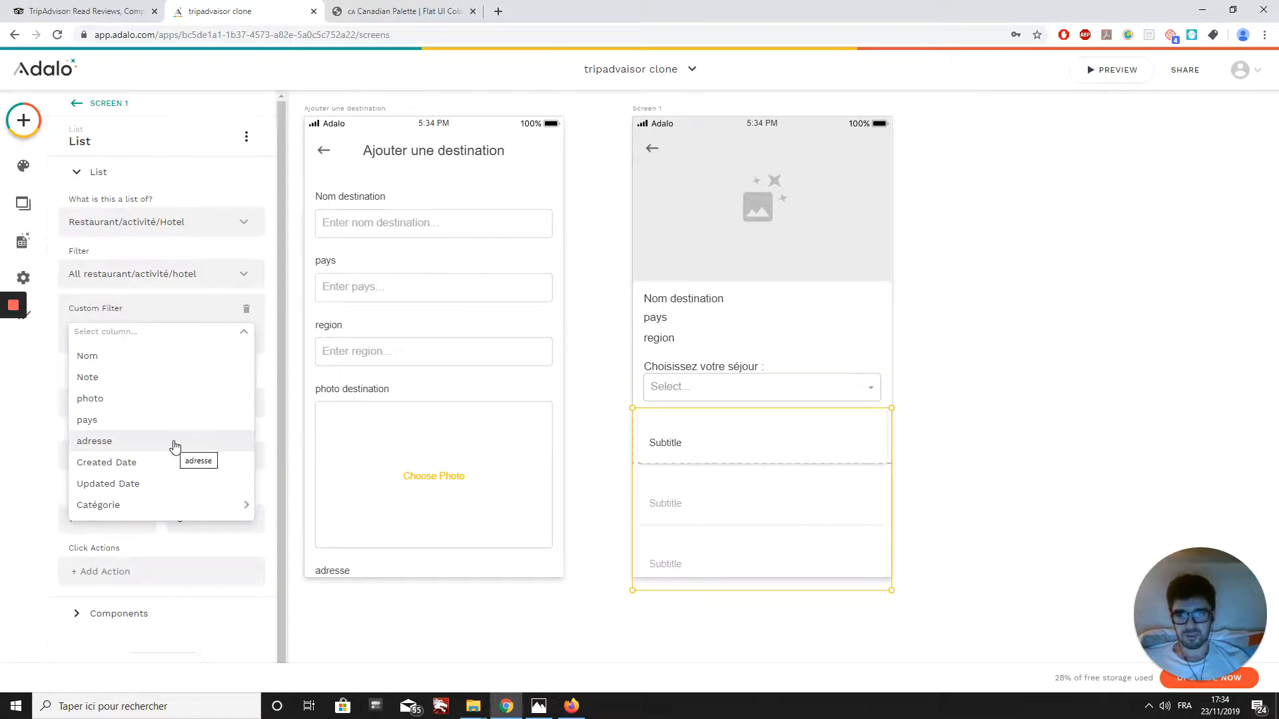
mouse_move(150, 508)
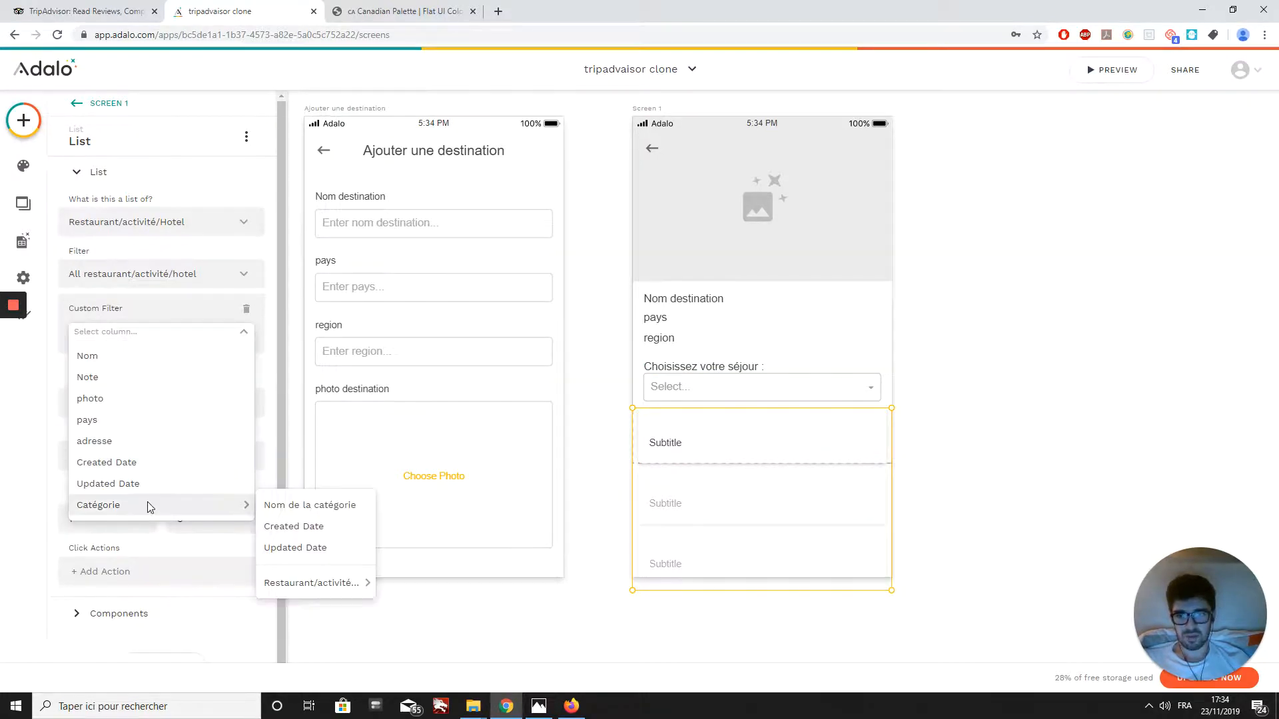
left_click(279, 505)
left_click(108, 354)
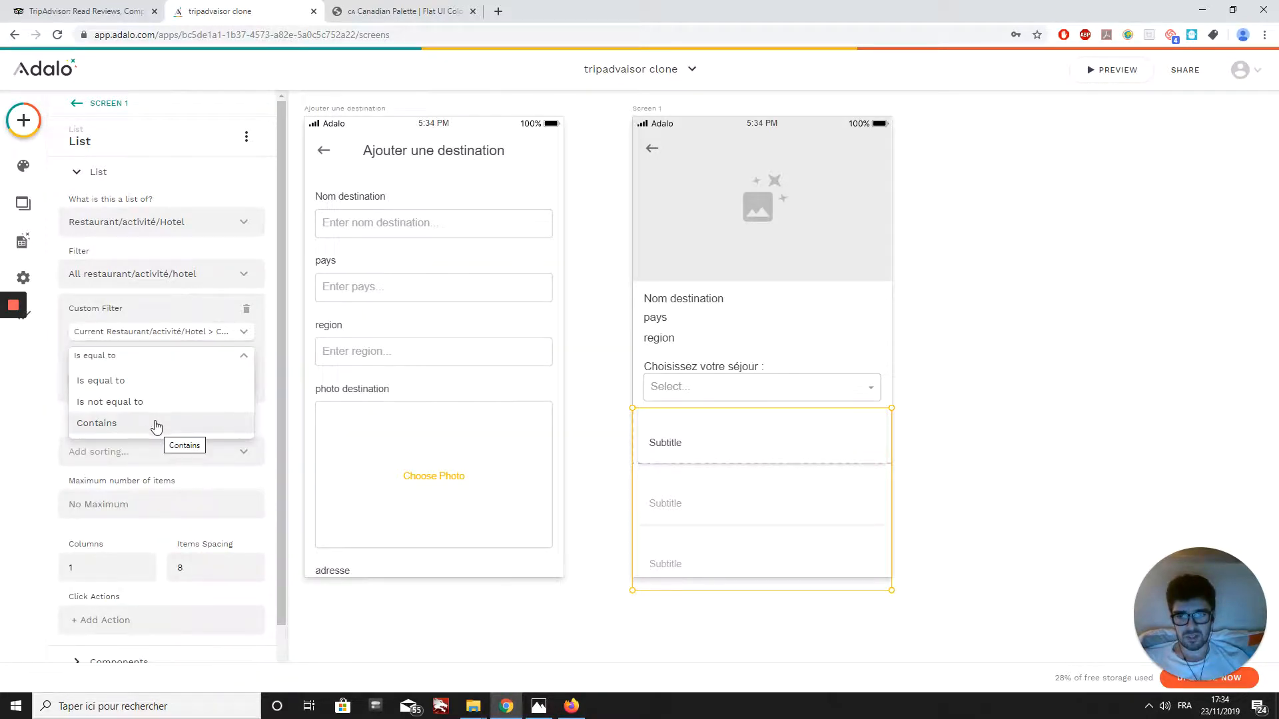
left_click(141, 383)
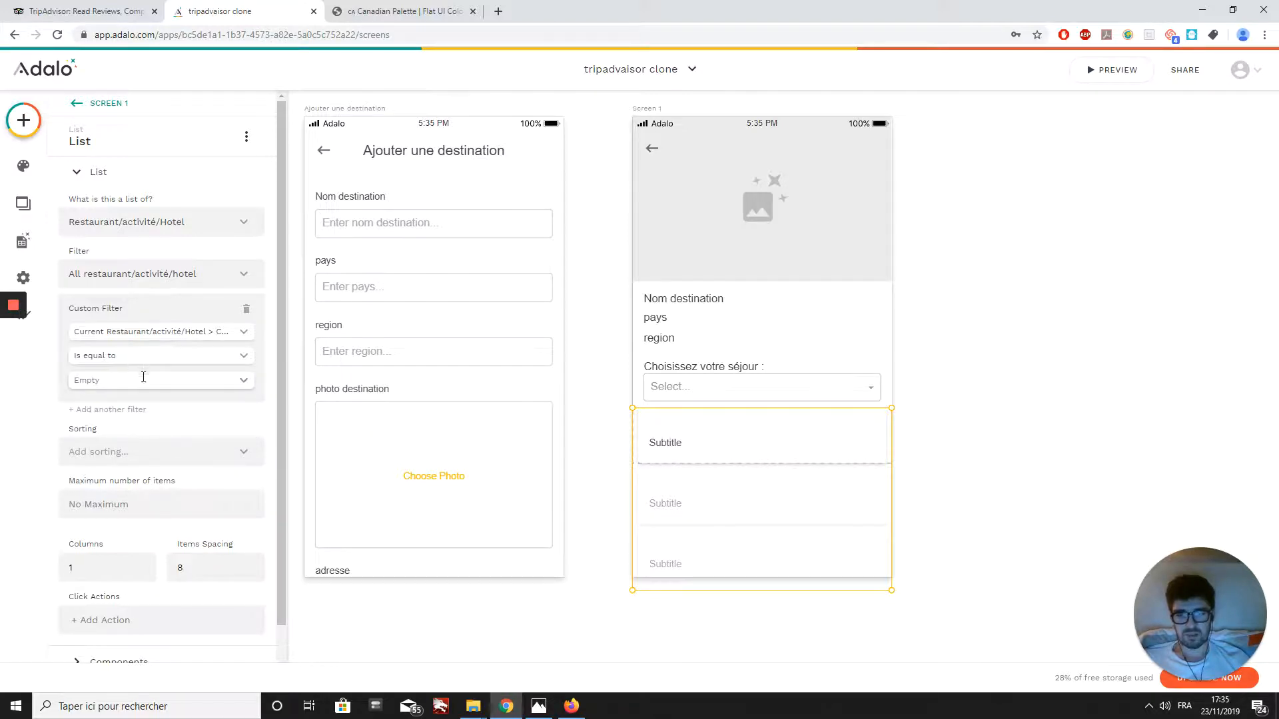
Check which Current Destination fields and form inputs are offered as the custom filter's comparison value
left_click(242, 385)
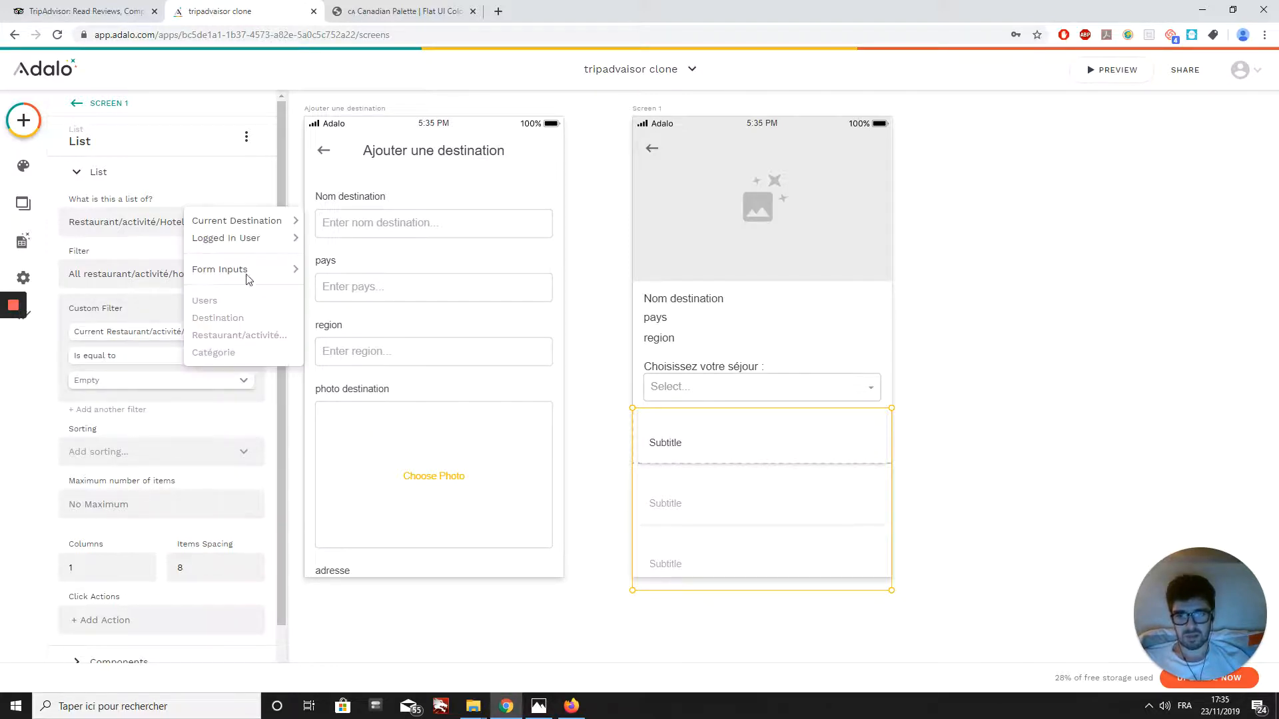
mouse_move(238, 218)
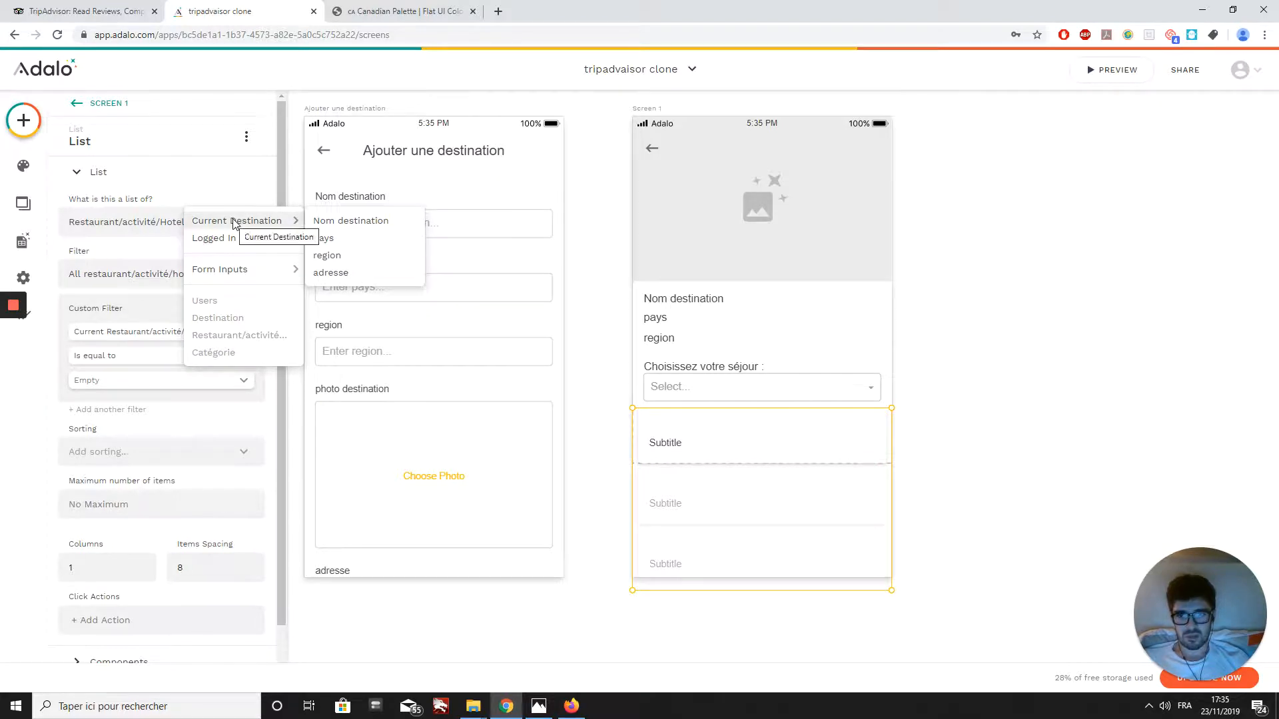
mouse_move(230, 273)
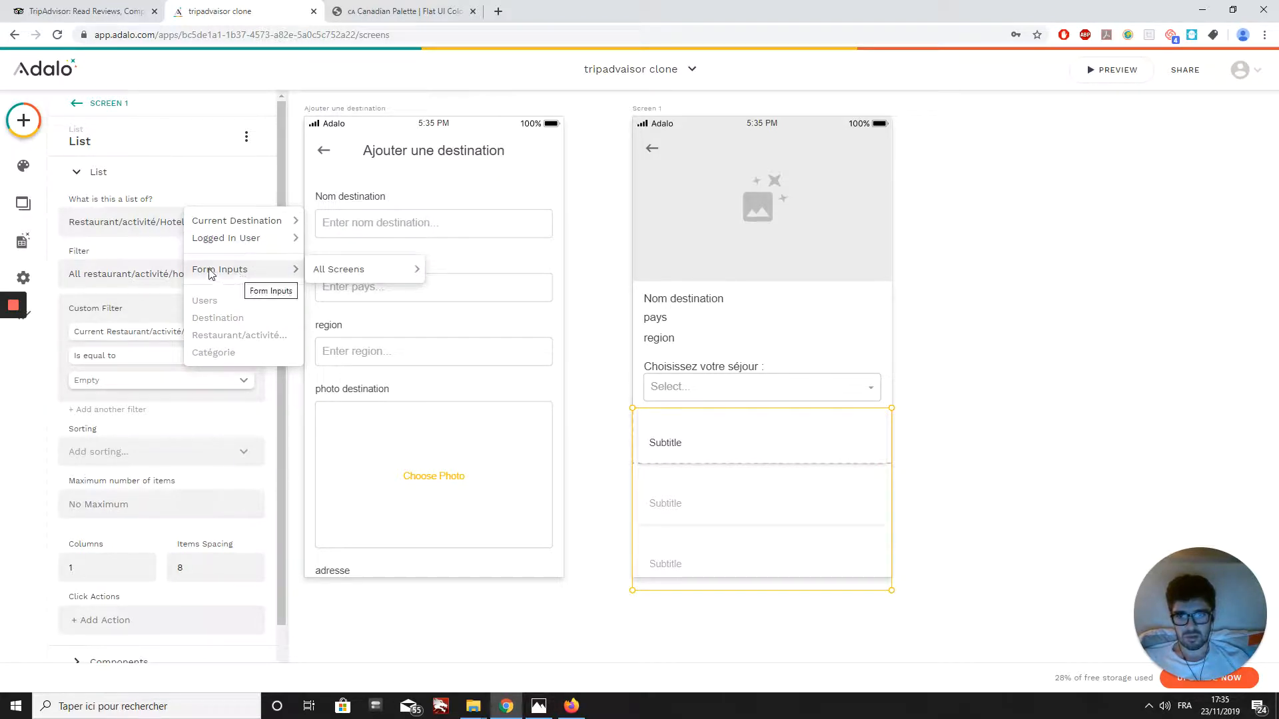
mouse_move(351, 273)
mouse_move(449, 323)
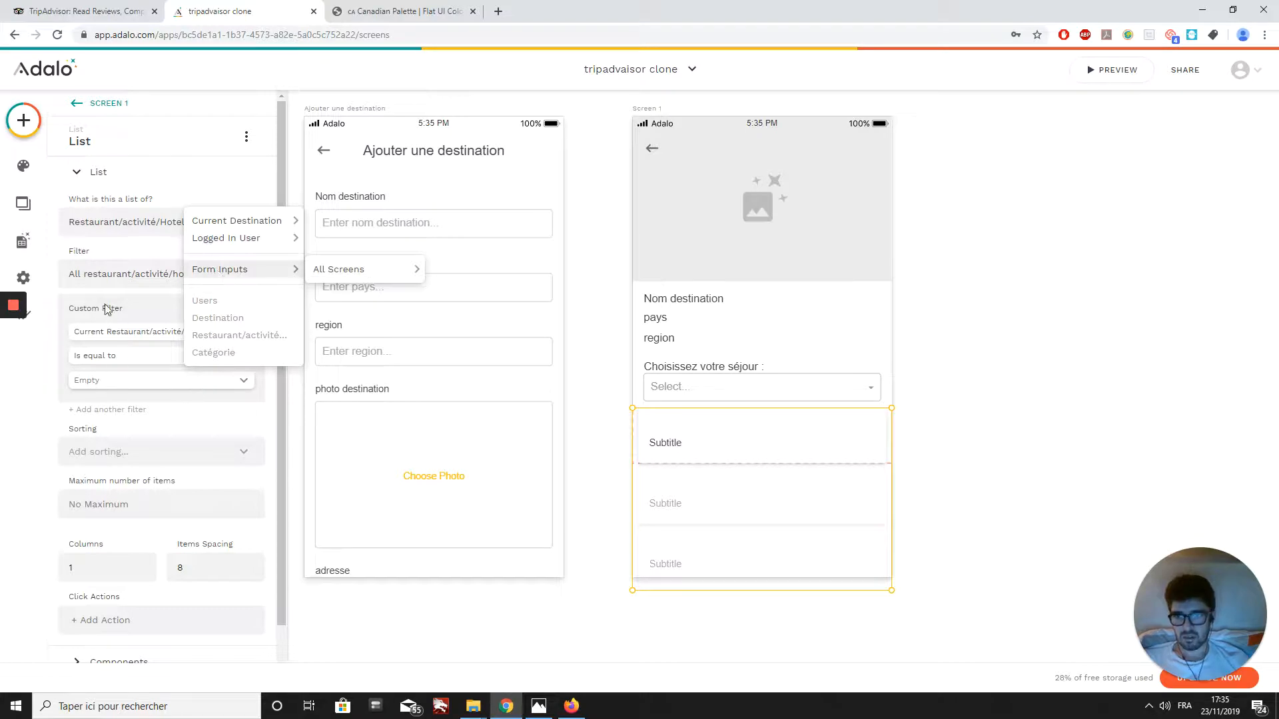
left_click(76, 301)
Set the menu options of the dropdown under "Choisissez votre séjour :" to the Catégorie collection
left_click(743, 393)
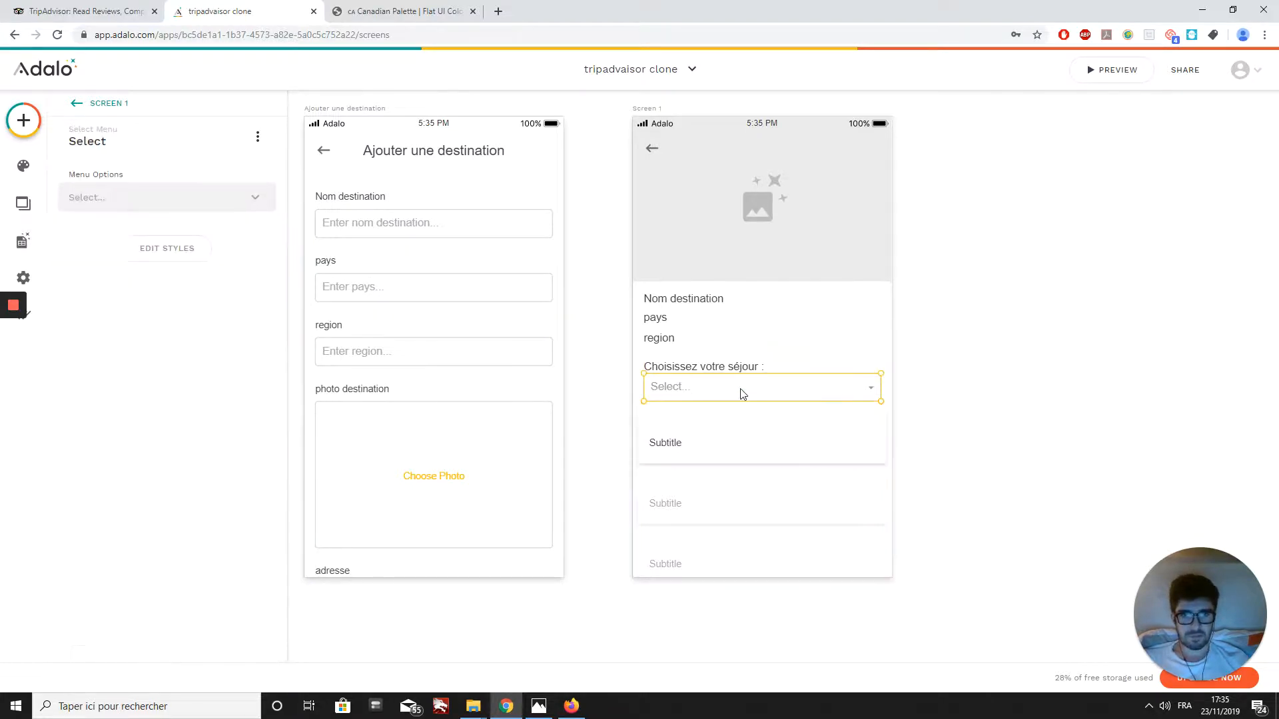
left_click(116, 199)
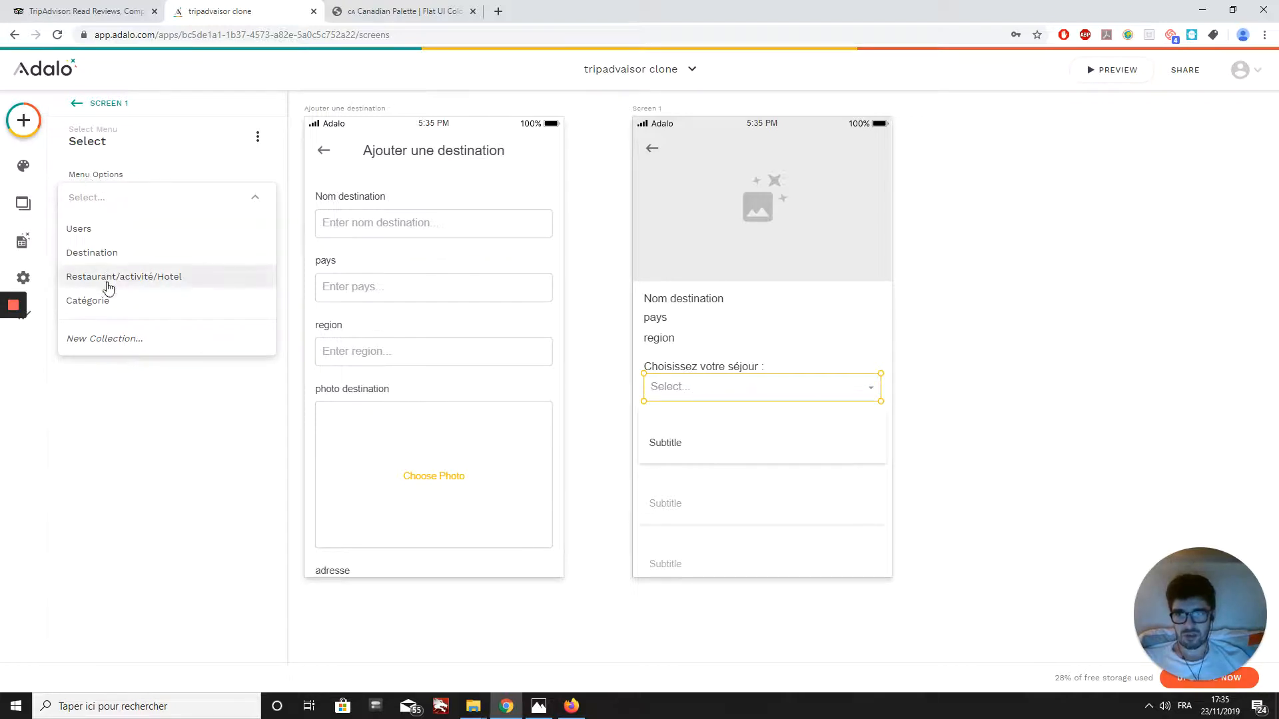
left_click(97, 301)
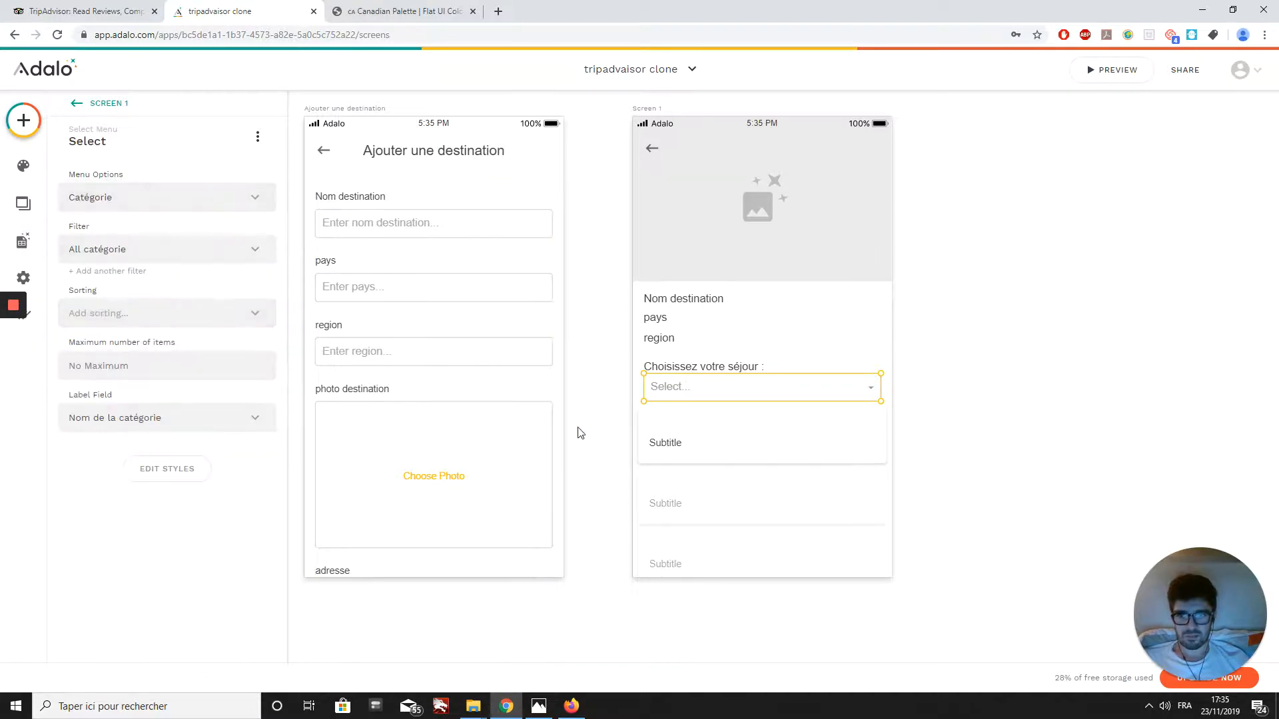
Set the list filter's comparison value to the Nom de la catégorie selected in the Screen 1 dropdown
left_click(736, 463)
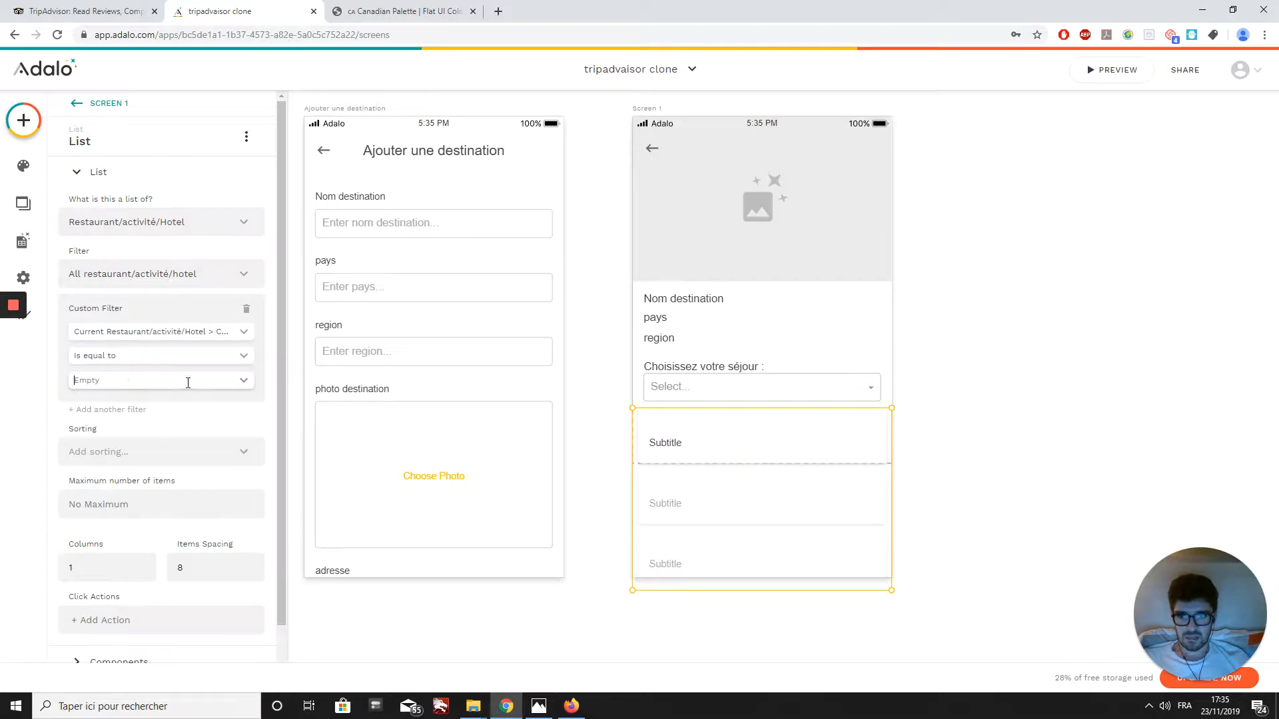
left_click(244, 381)
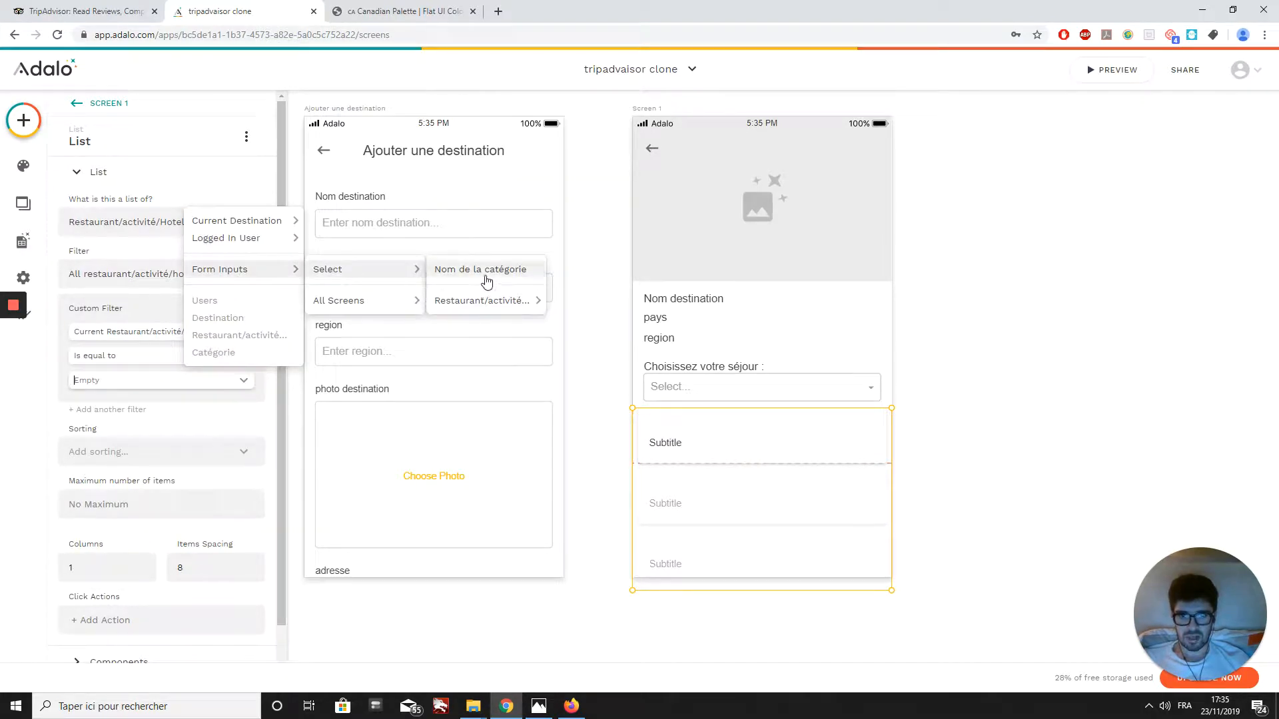
mouse_move(506, 300)
mouse_move(587, 318)
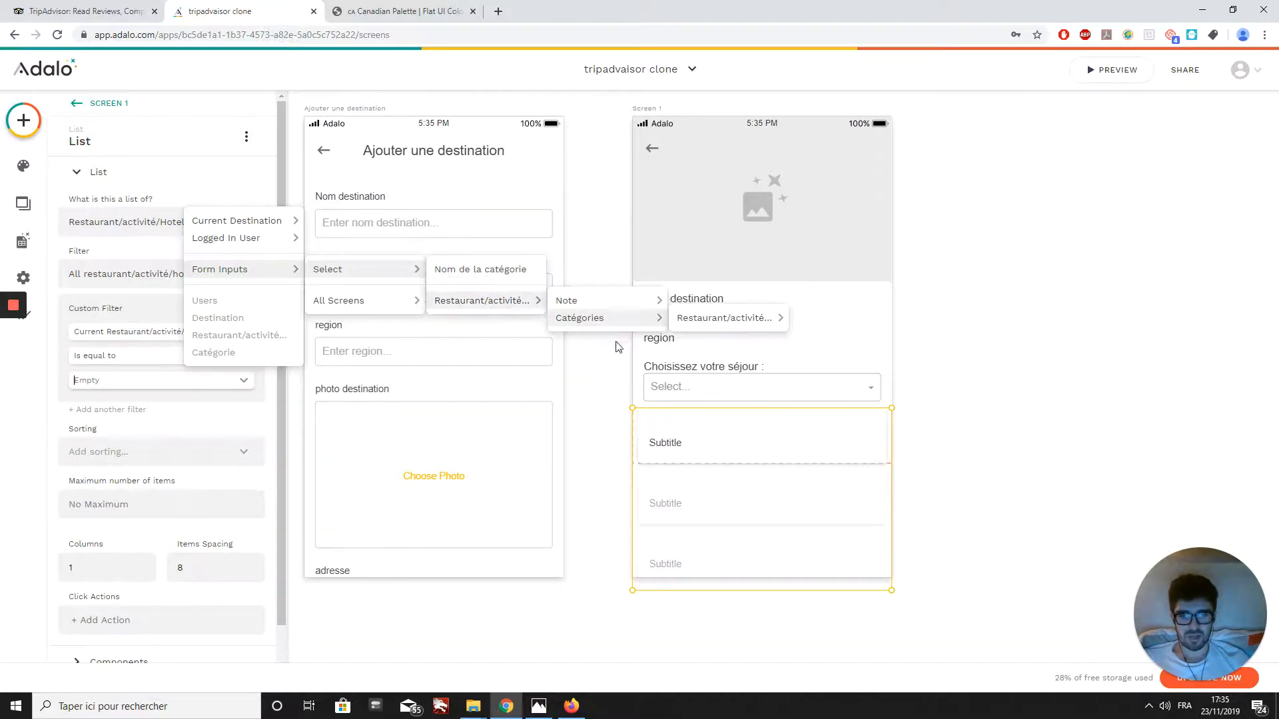
left_click(455, 271)
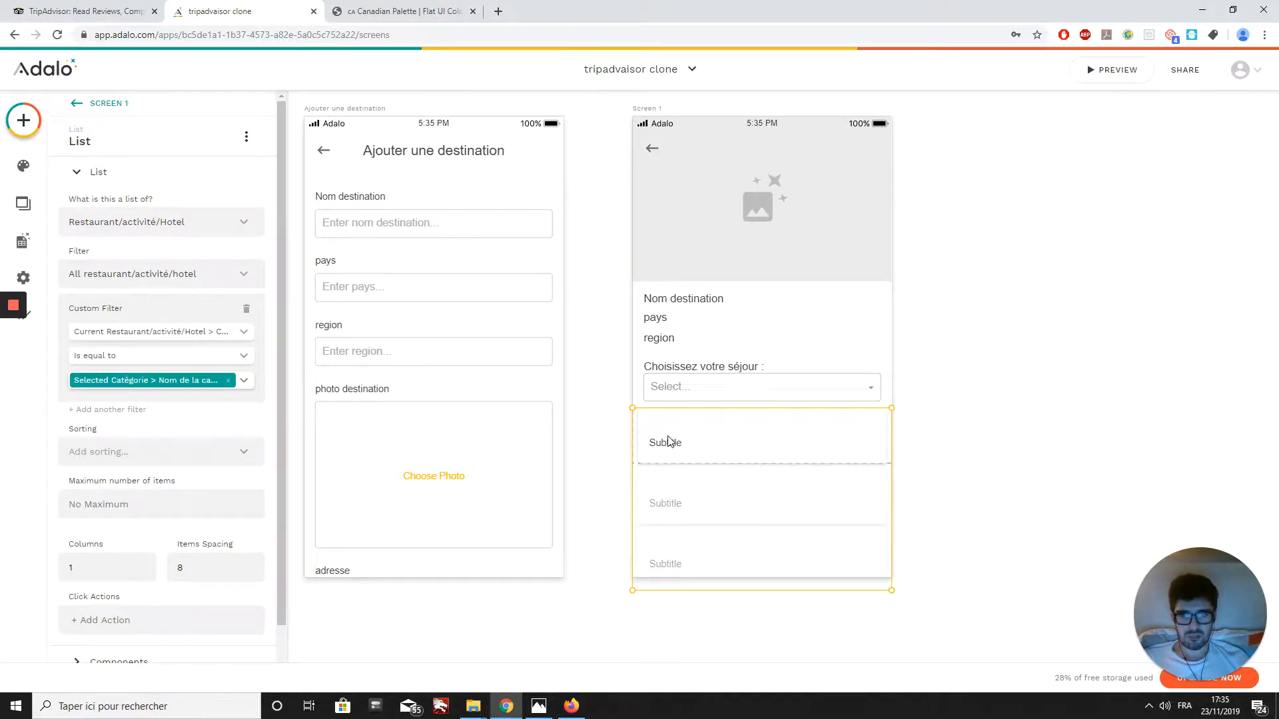
Make the background rectangle of the list item slightly taller by extending its lower edge
scroll(143, 507, "down", 1)
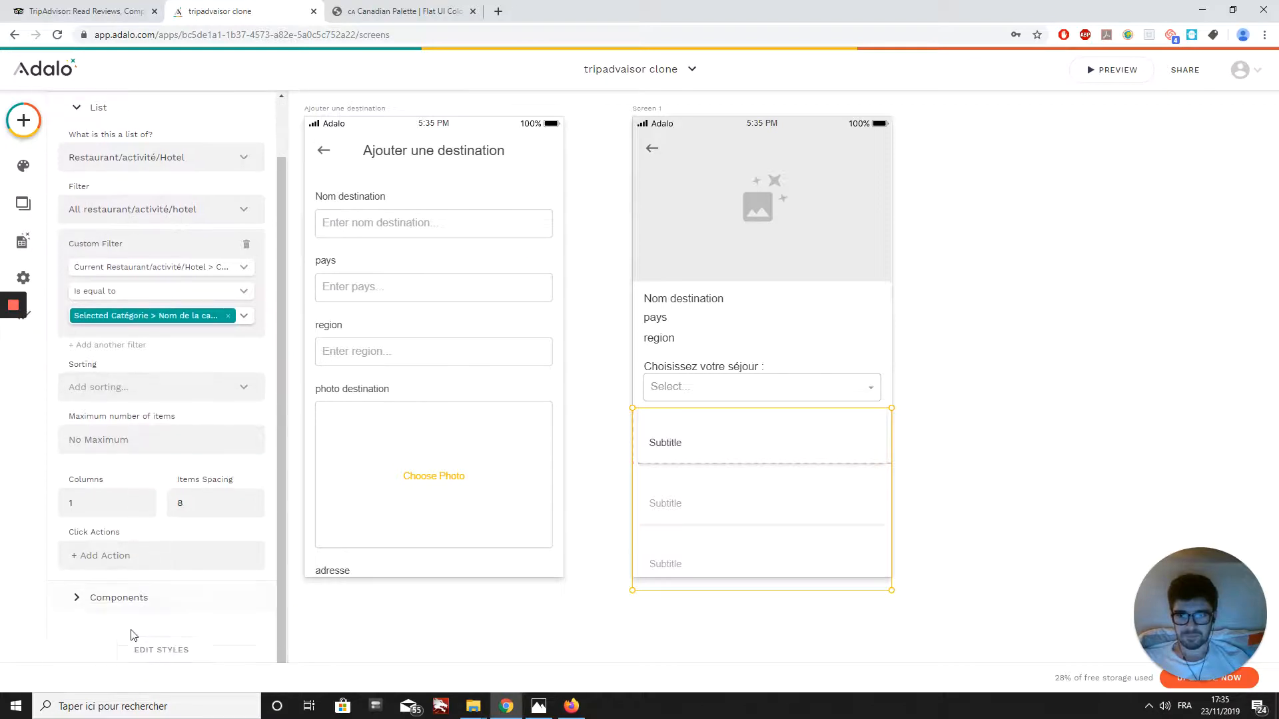
left_click(119, 599)
left_click(132, 249)
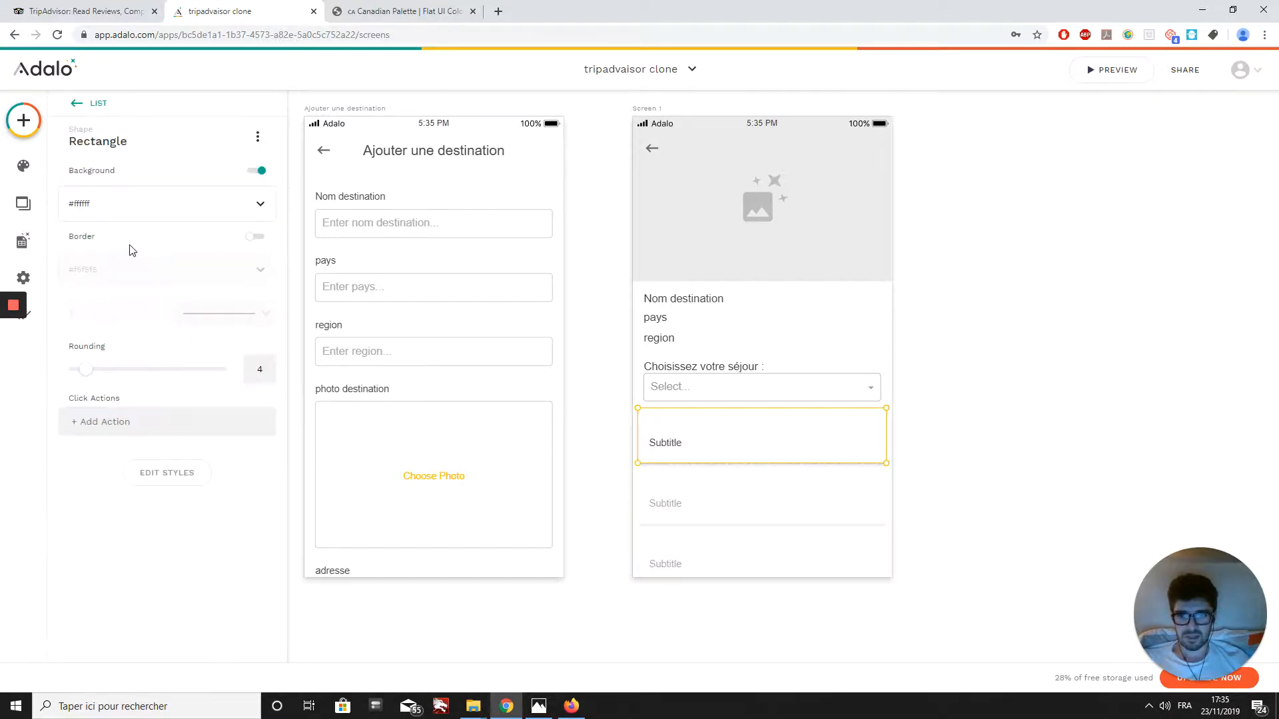
left_click_drag(746, 468, 746, 482)
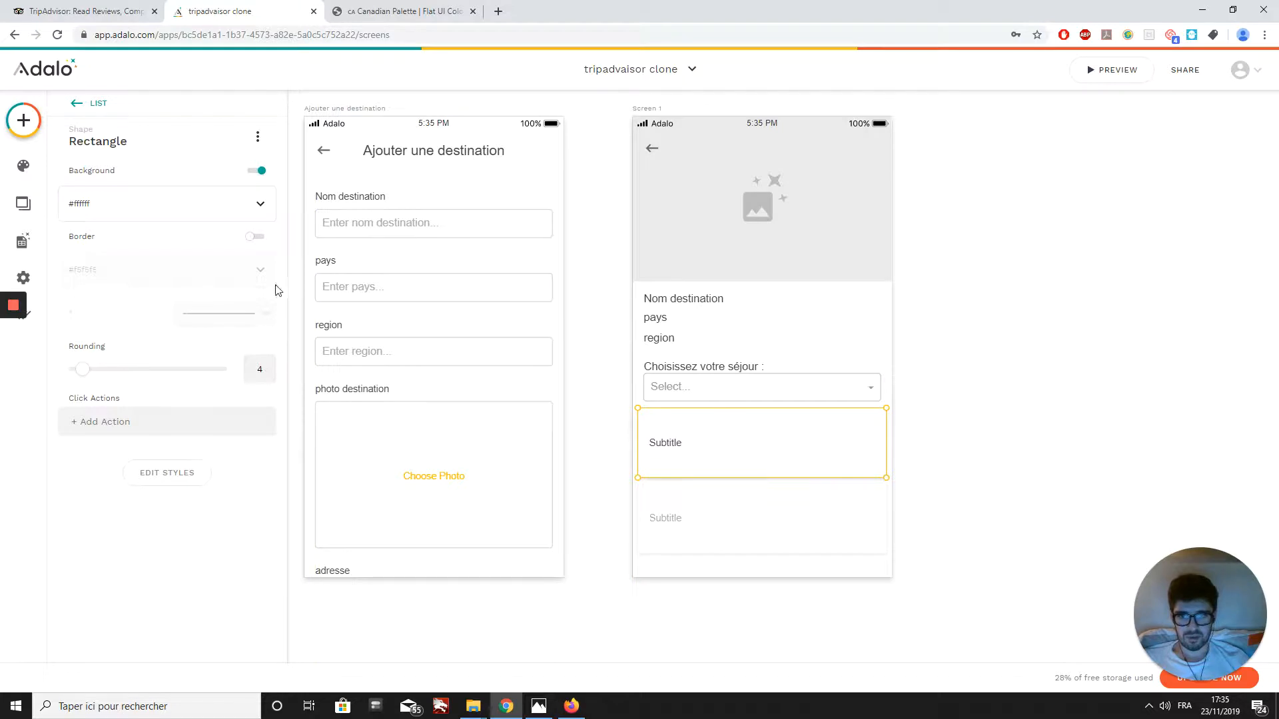
Fill the empty title label of the list item with the current Restaurant/activité/Hotel's Nom
left_click(678, 427)
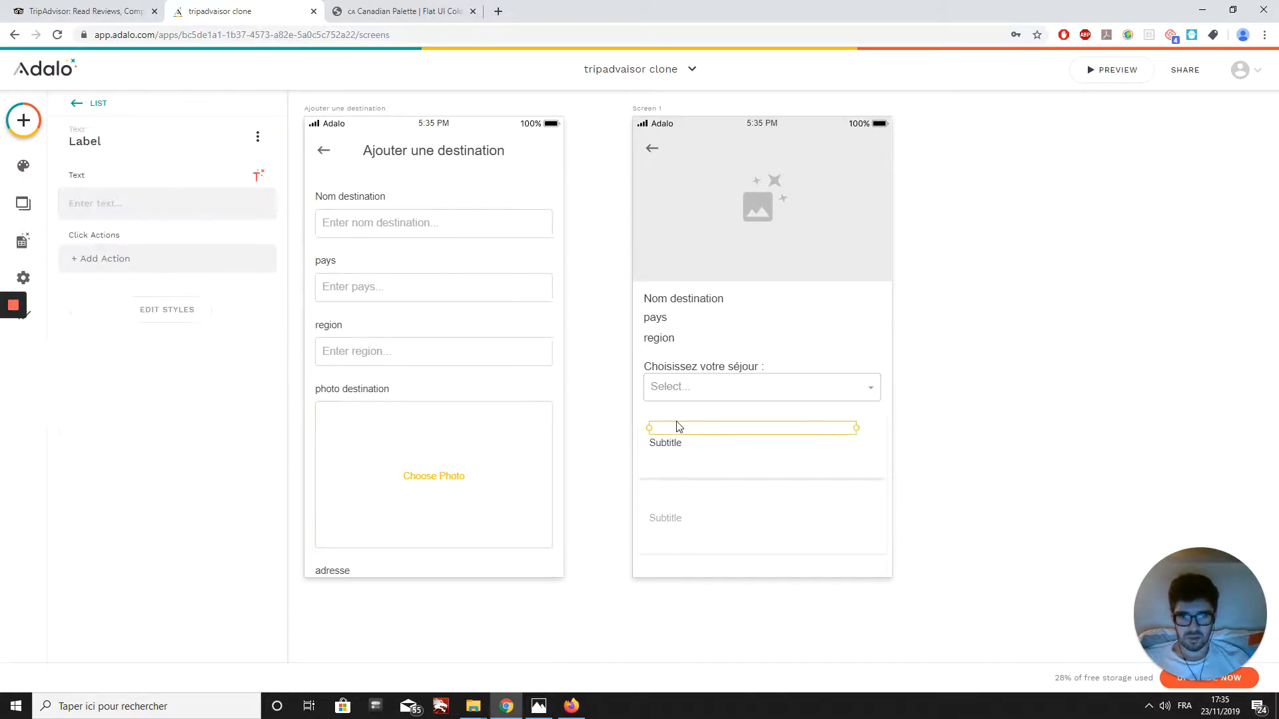
left_click(257, 176)
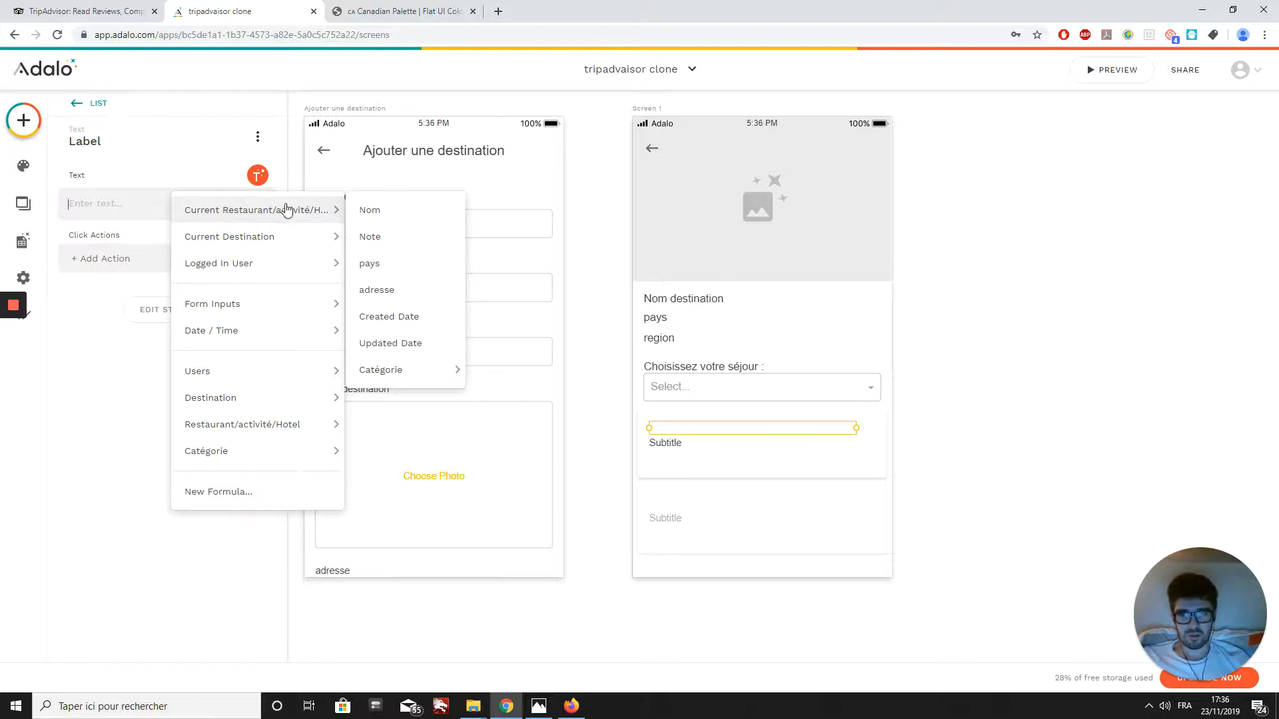
left_click(394, 214)
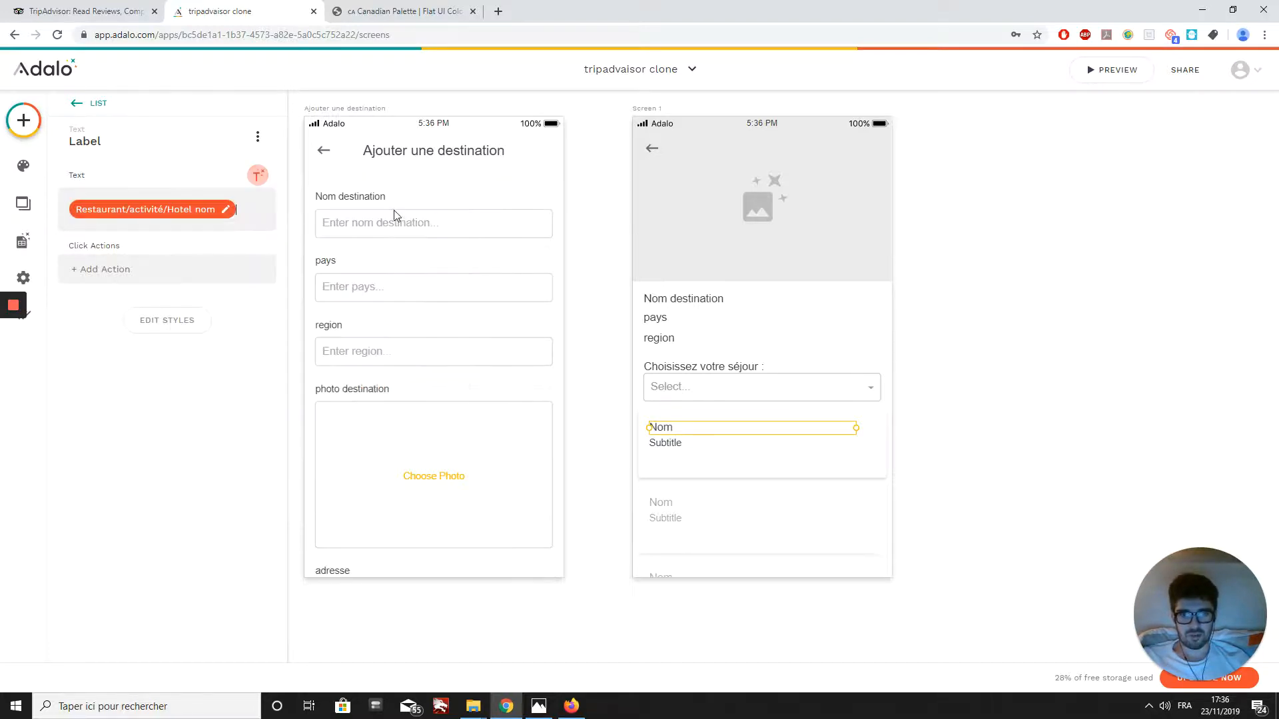
Replace the list item's "Subtitle" text with the current Restaurant/activité/Hotel's Note
left_click(664, 447)
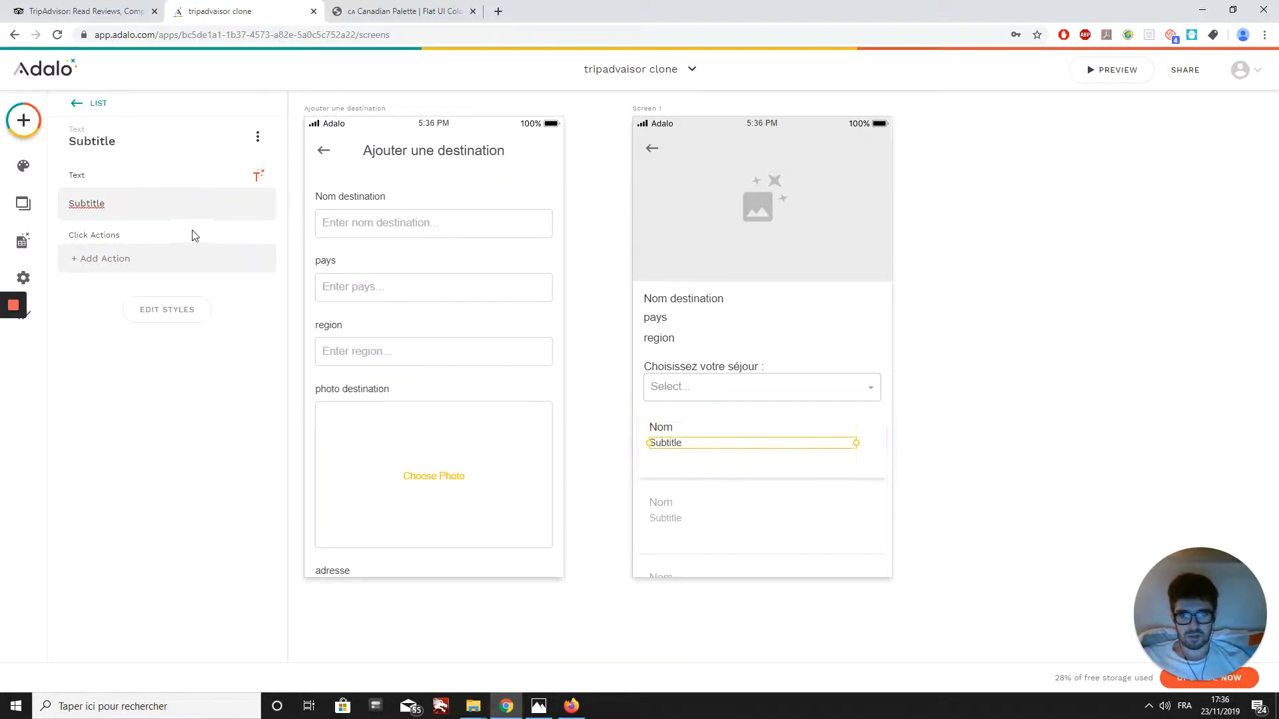
key("BackSpace")
key("BackSpace")
key("BackSpace")
key("BackSpace")
key("BackSpace")
key("BackSpace")
key("BackSpace")
key("BackSpace")
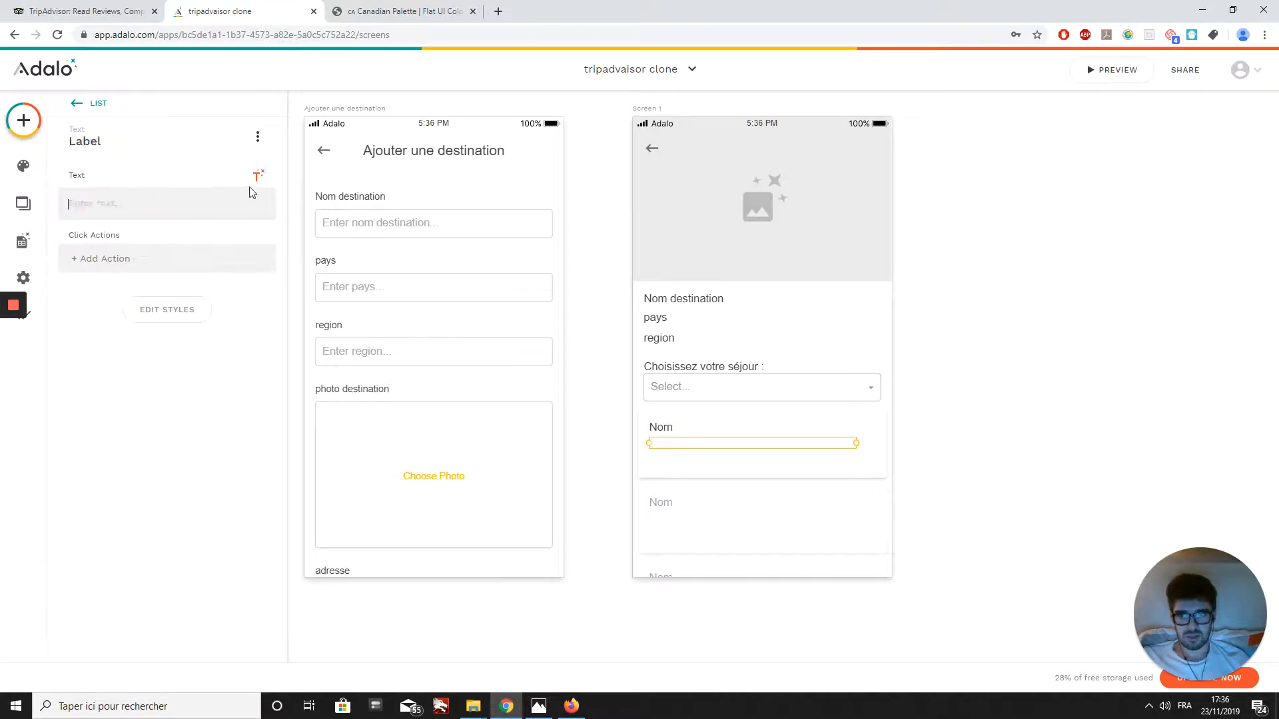
left_click(258, 176)
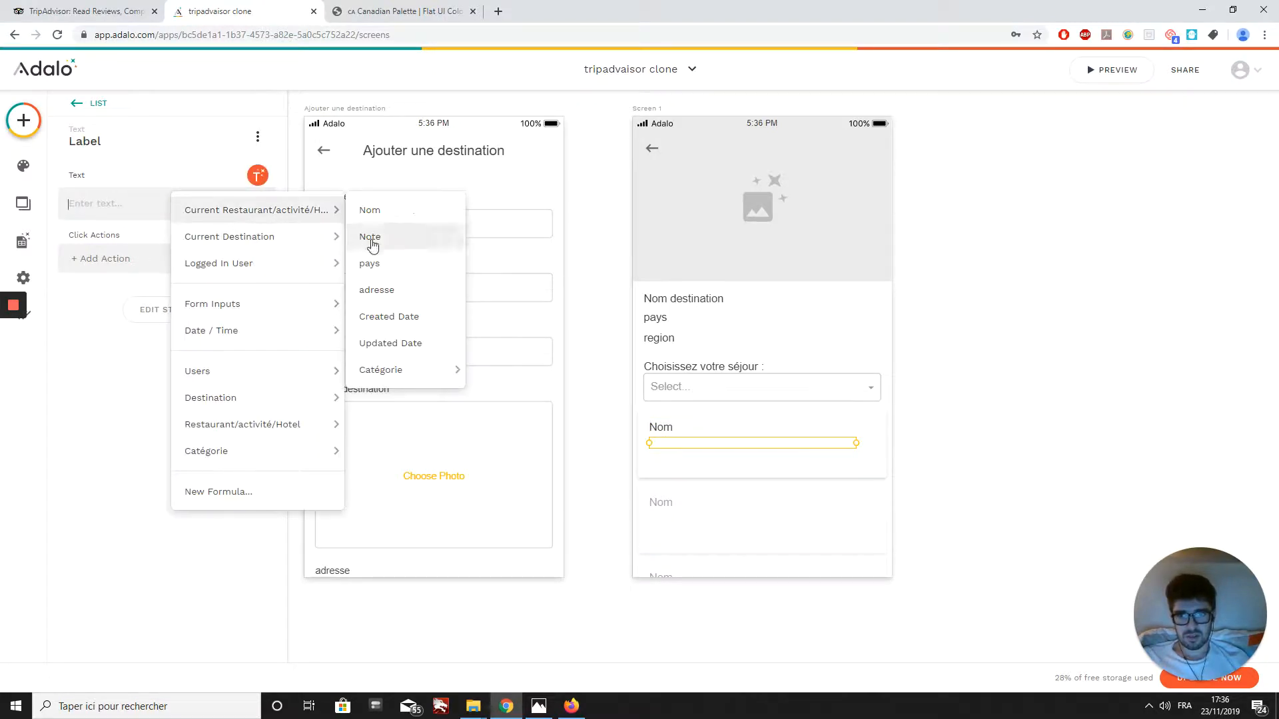
left_click(373, 238)
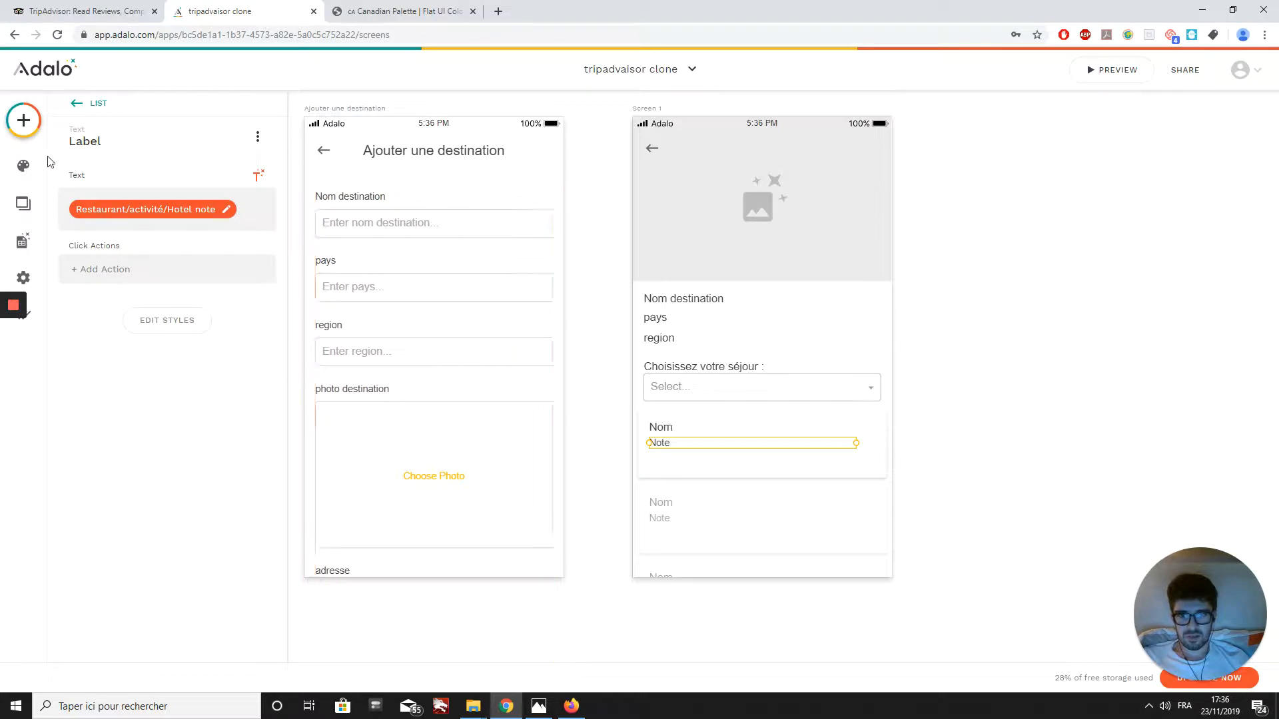
Add an Image component to Screen 1 and shrink it to a small square at the list's left edge
left_click(23, 121)
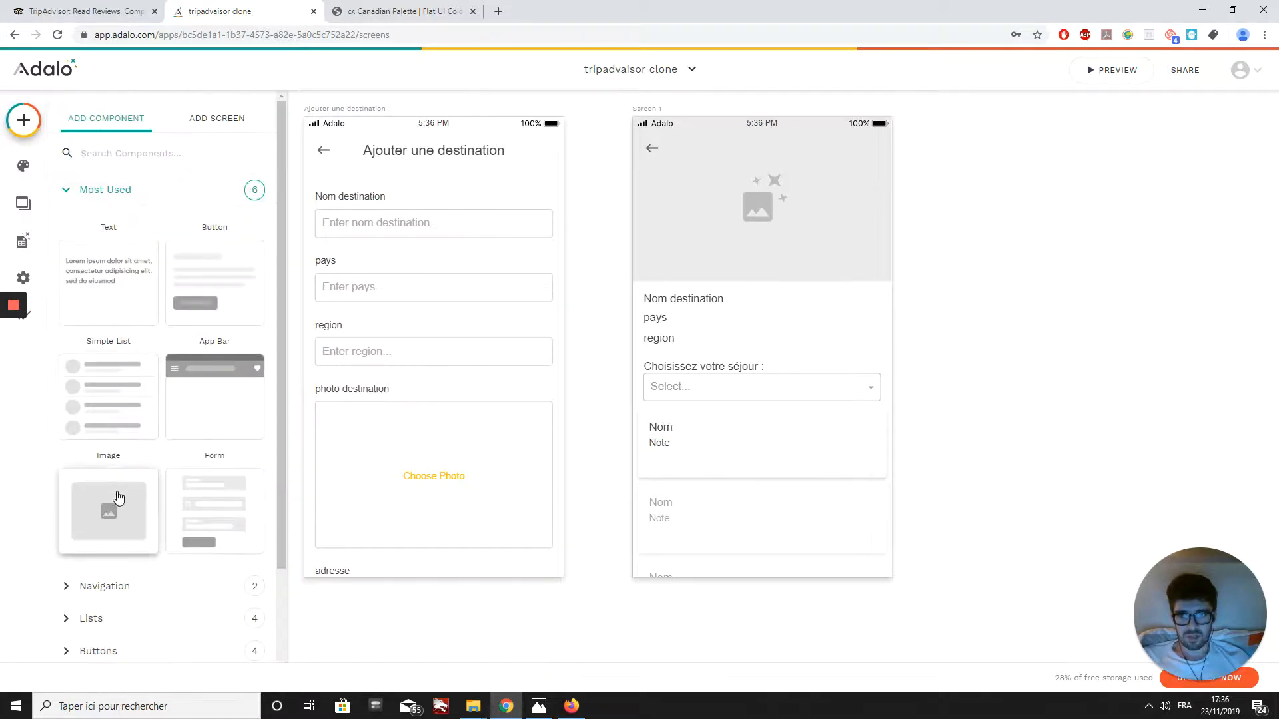
left_click_drag(108, 508, 772, 457)
left_click_drag(891, 392, 674, 500)
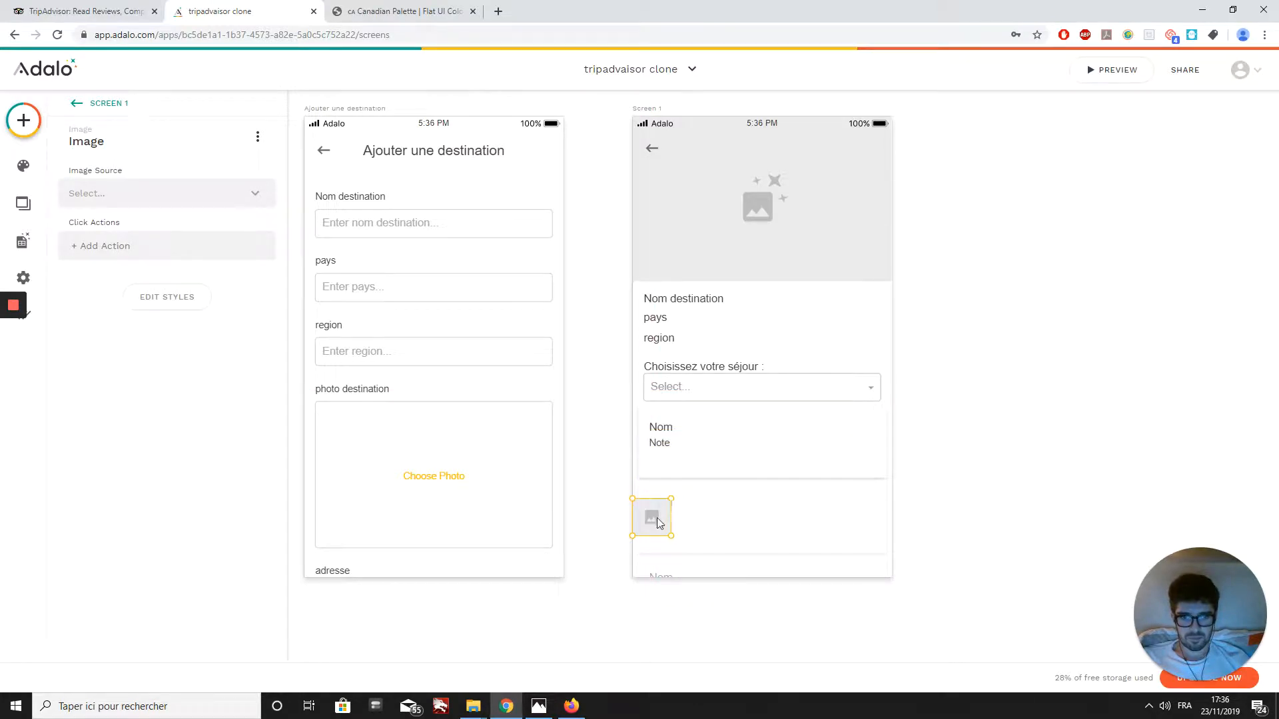
Narrow the Nom and Note labels and stack them further right near the top of the list item
left_click(662, 433)
left_click(663, 433)
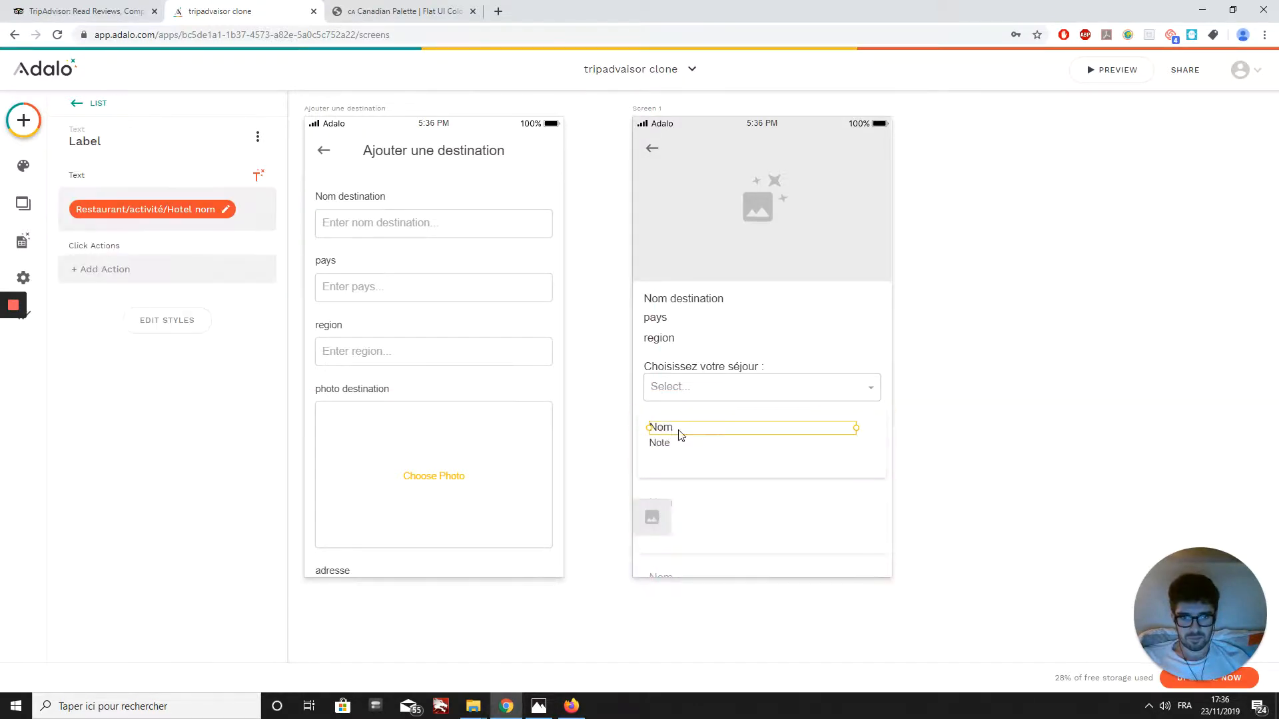
left_click_drag(679, 434, 727, 421)
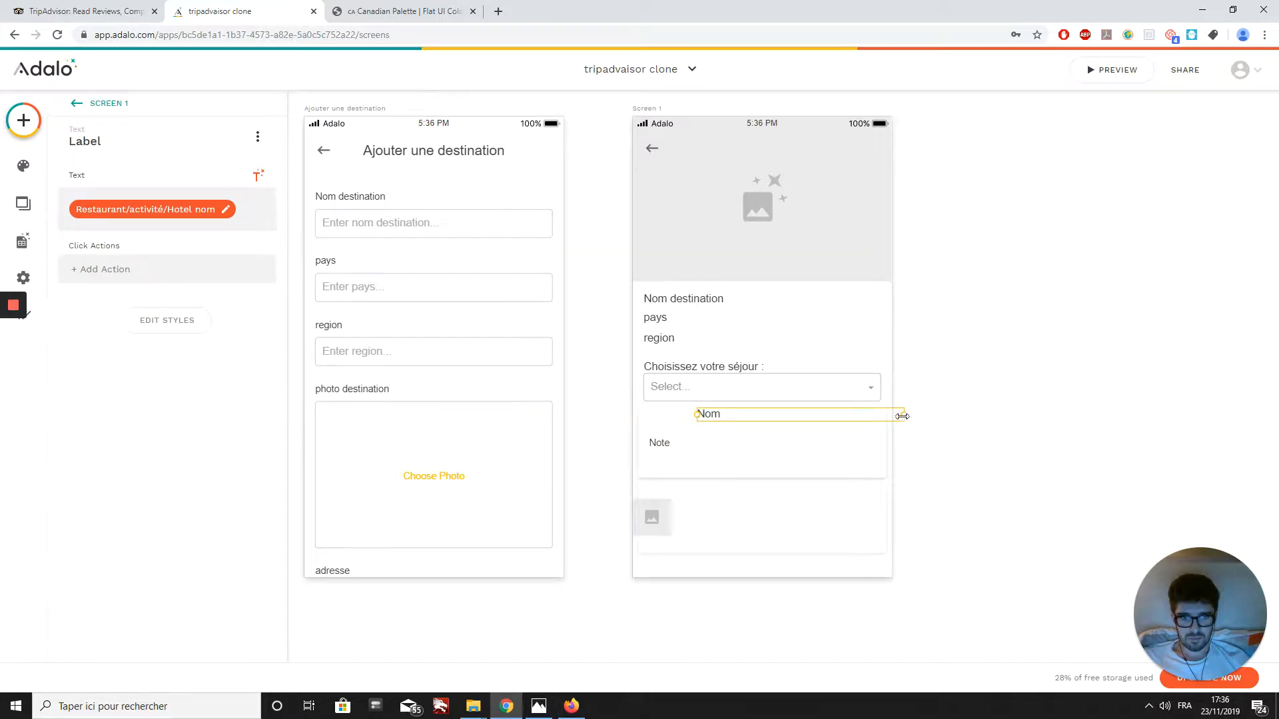
left_click_drag(902, 416, 823, 423)
left_click(662, 446)
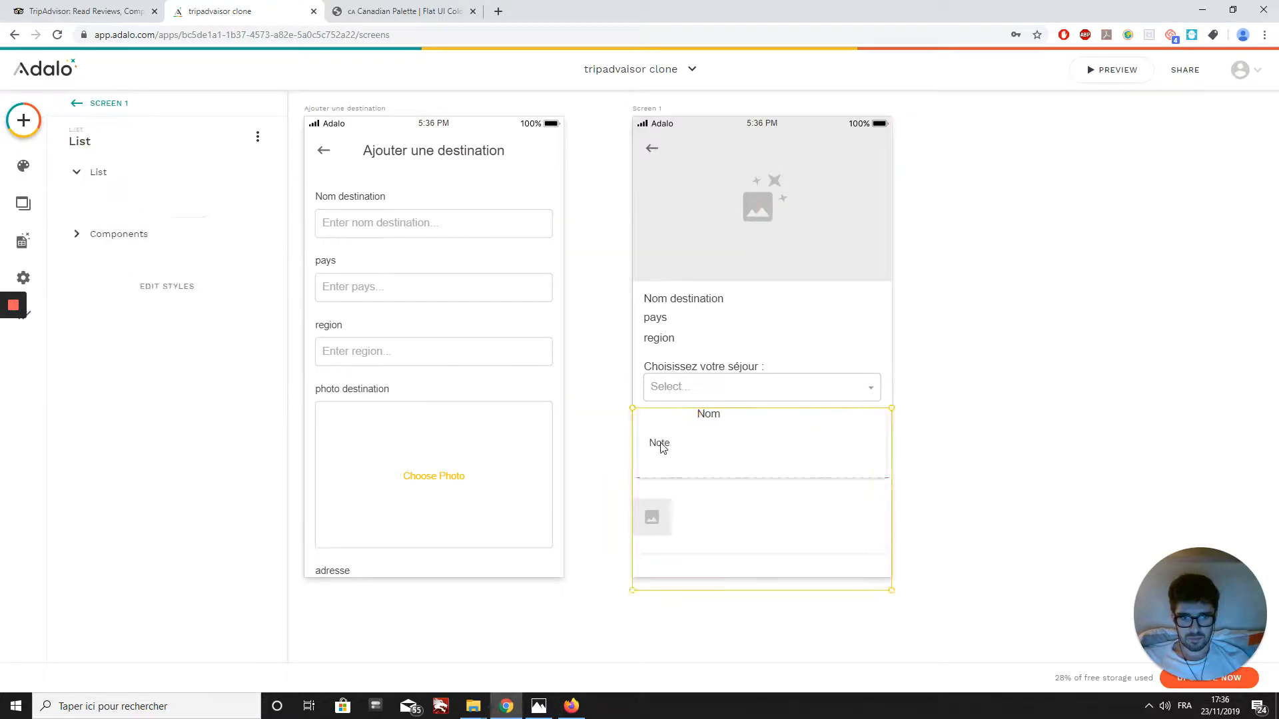
left_click(664, 449)
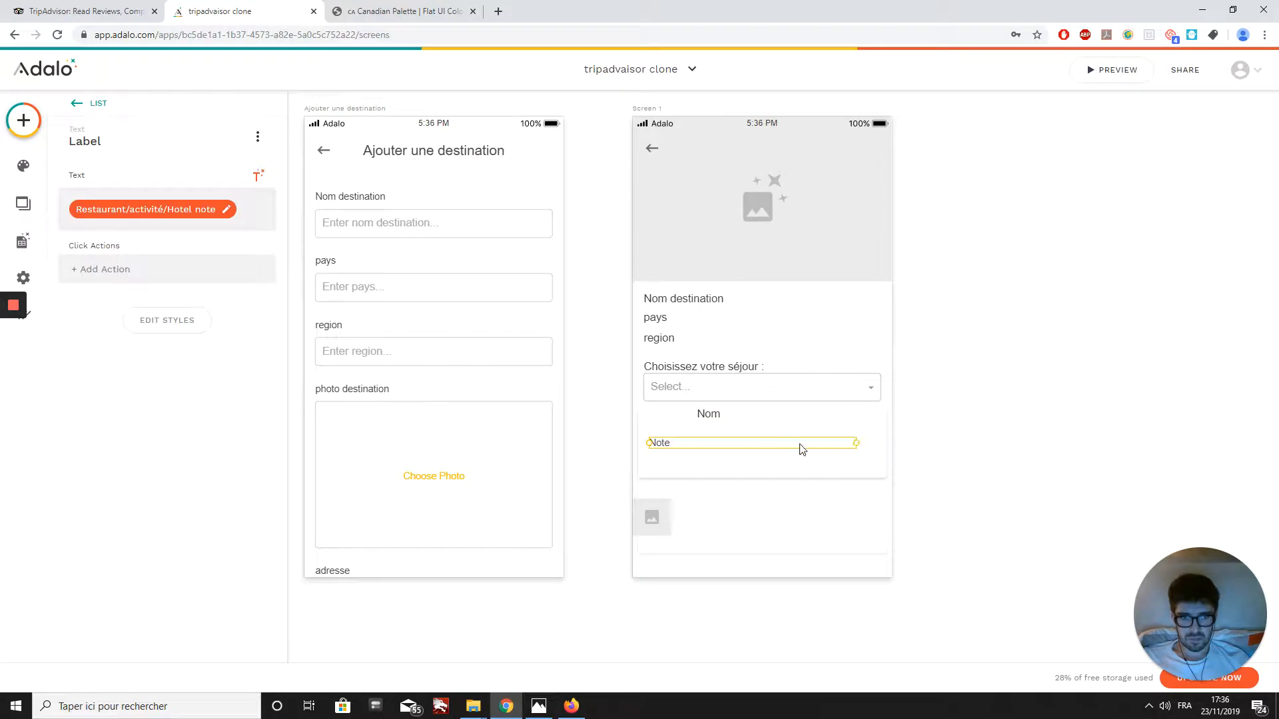
left_click_drag(856, 443, 740, 428)
Place the small image at the left of the first list item, with the Nom and Note labels directly beside it
left_click(652, 513)
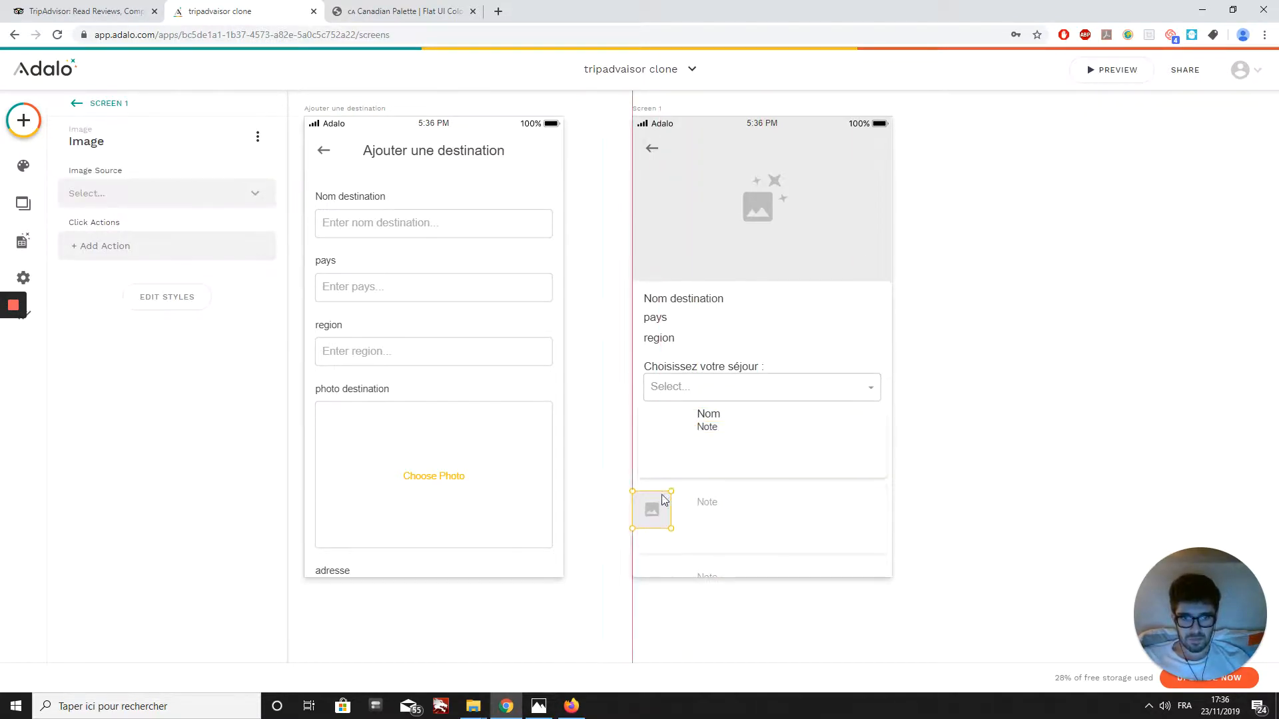
left_click_drag(664, 499, 696, 426)
left_click(705, 427)
left_click_drag(774, 428, 790, 428)
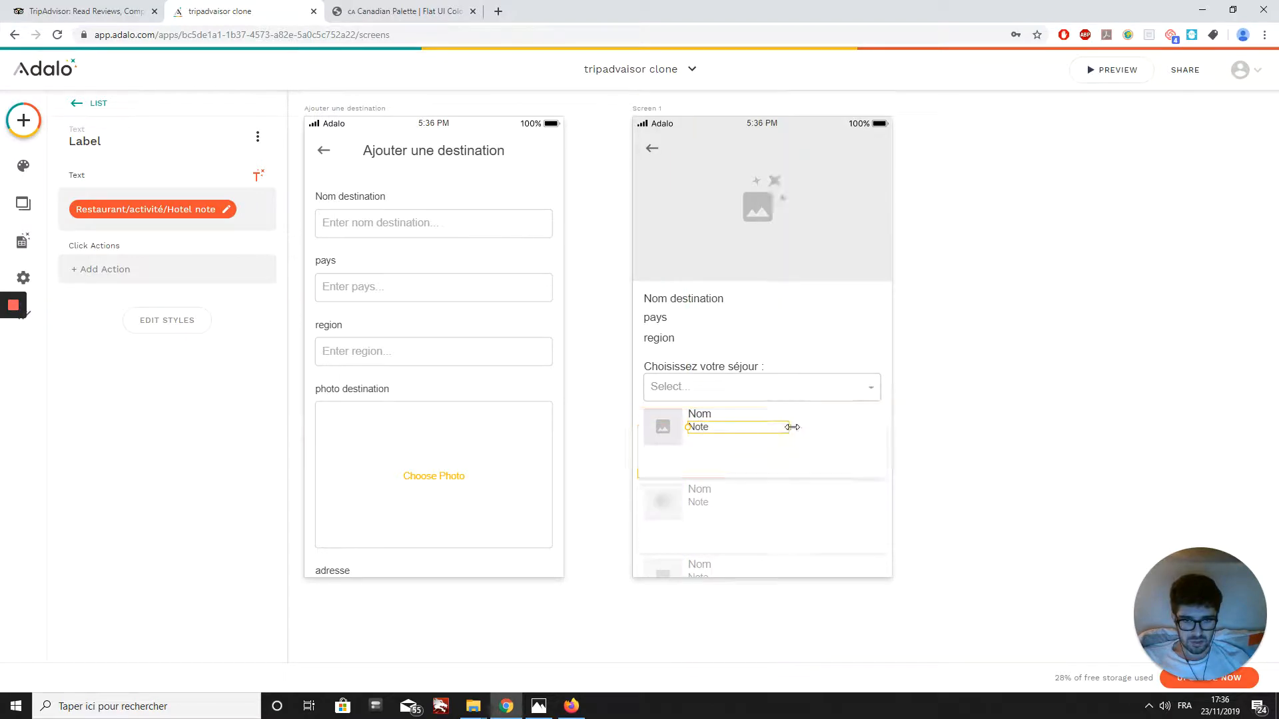
left_click(24, 120)
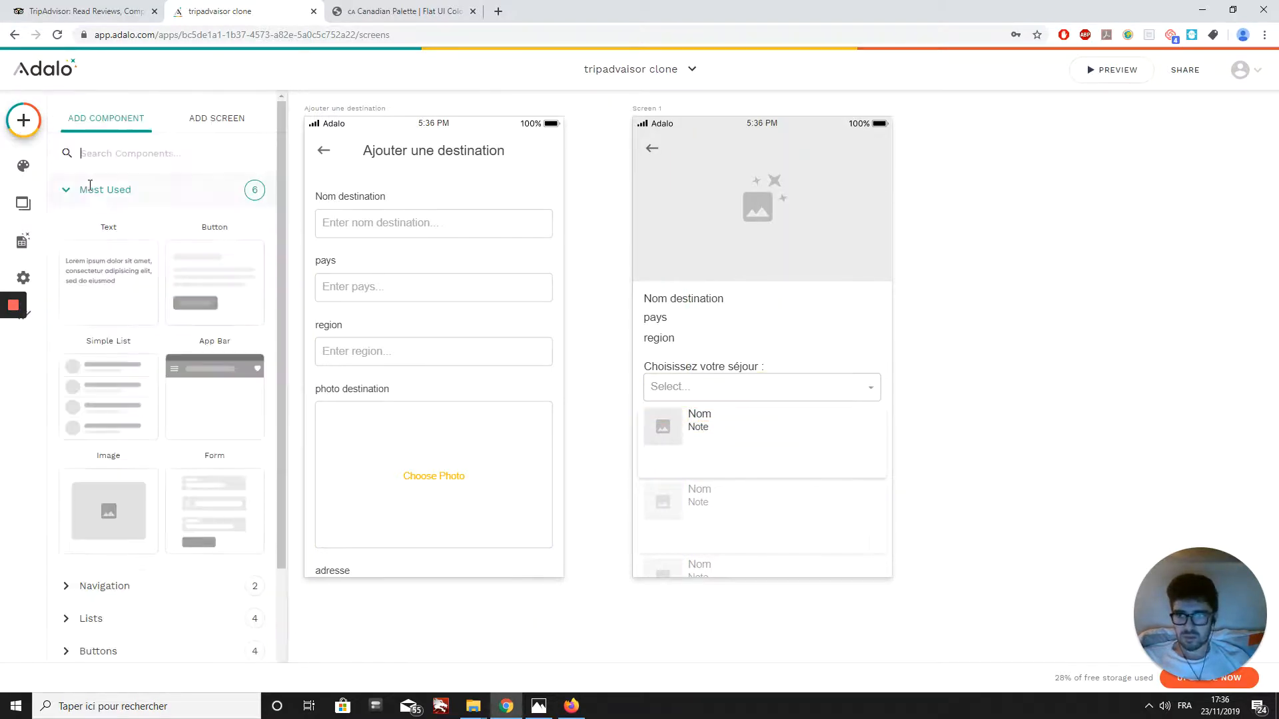
left_click(736, 508)
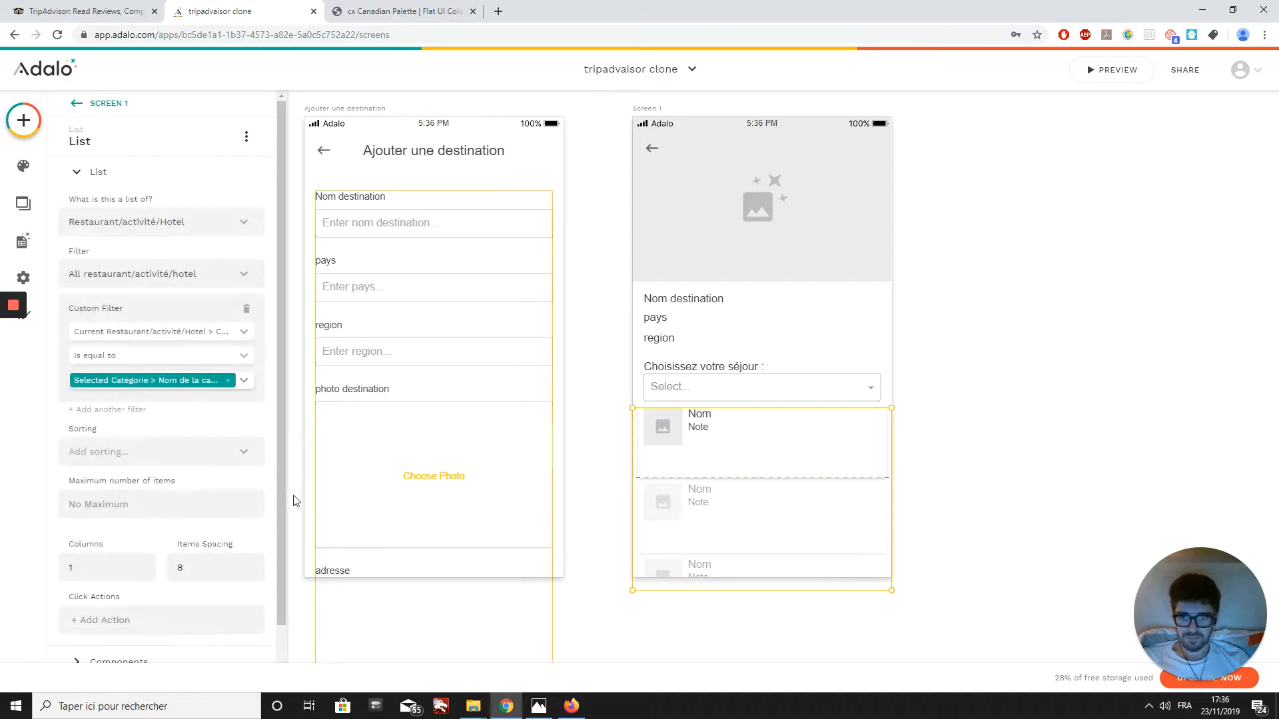
Add a Text component to the list item, directly below the Note label
scroll(204, 571, "down", 1)
scroll(204, 571, "down", 1)
left_click(128, 597)
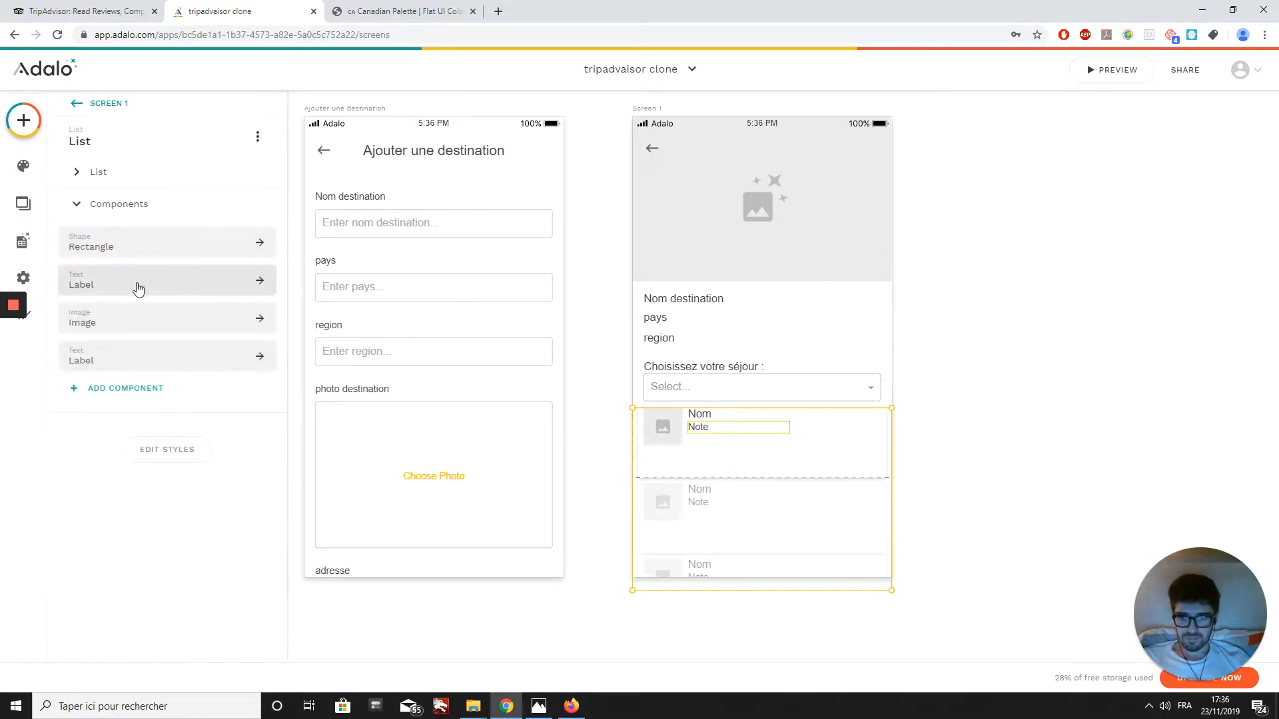
left_click(116, 400)
left_click_drag(115, 263, 721, 446)
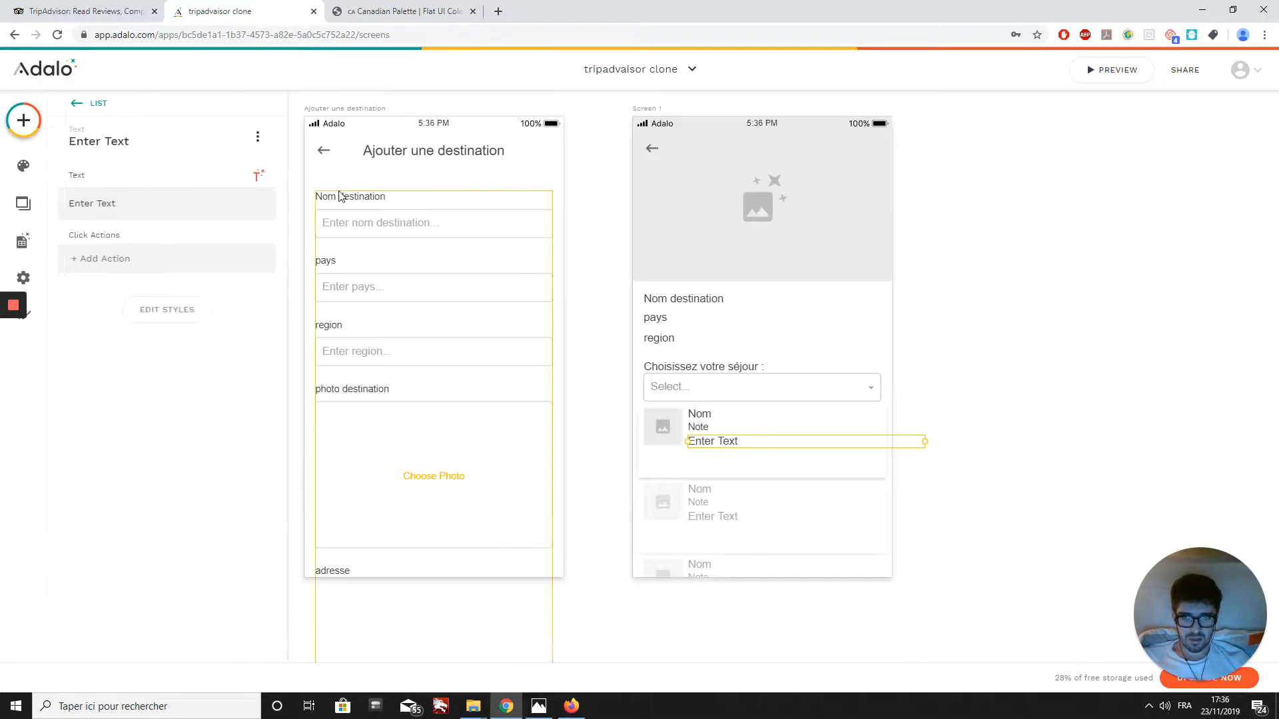
Replace the new label's placeholder text with the current Restaurant/activité/Hotel's adresse
left_click(206, 194)
key("BackSpace")
key("BackSpace")
key("BackSpace")
key("BackSpace")
key("BackSpace")
key("BackSpace")
key("BackSpace")
key("BackSpace")
key("BackSpace")
key("BackSpace")
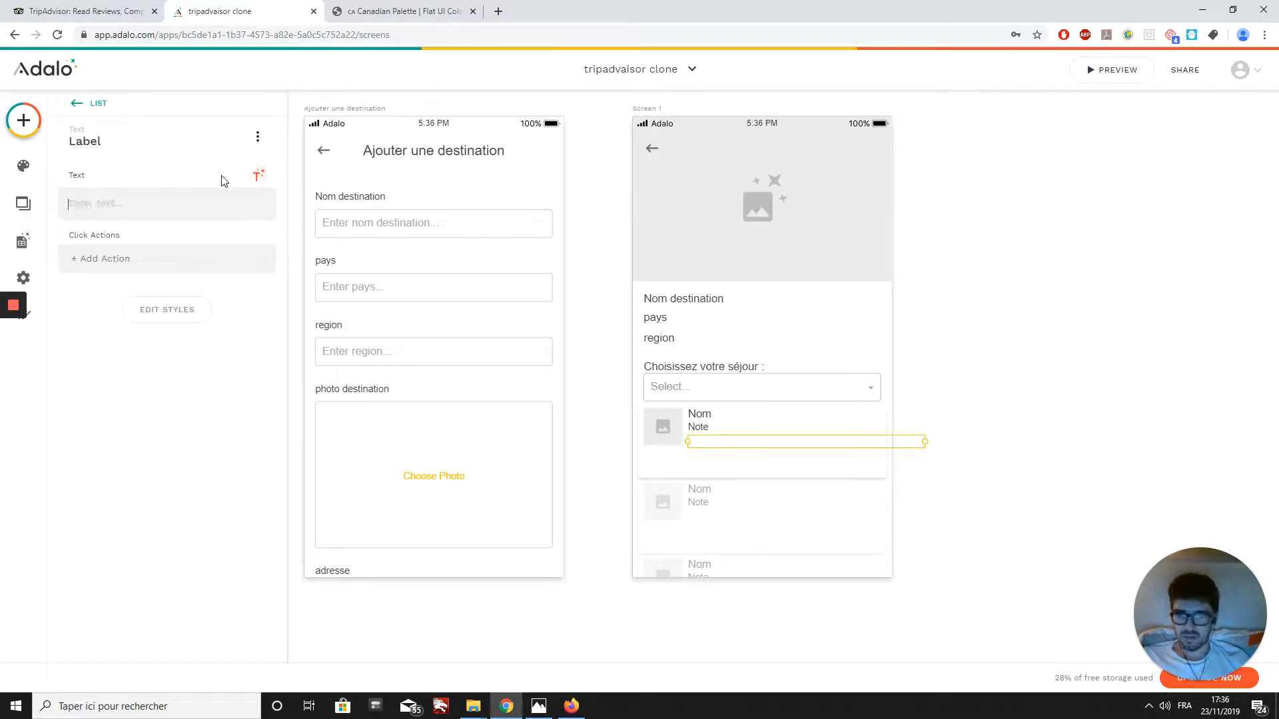
left_click(249, 175)
mouse_move(323, 211)
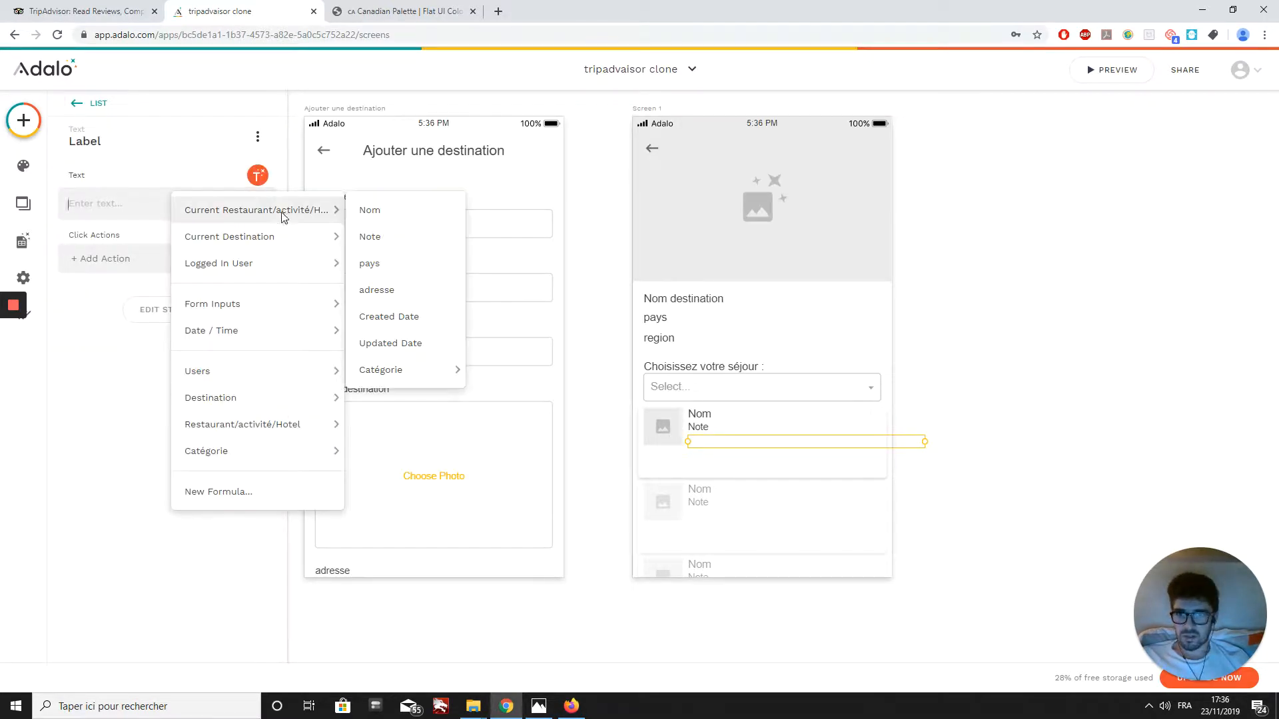
left_click(404, 291)
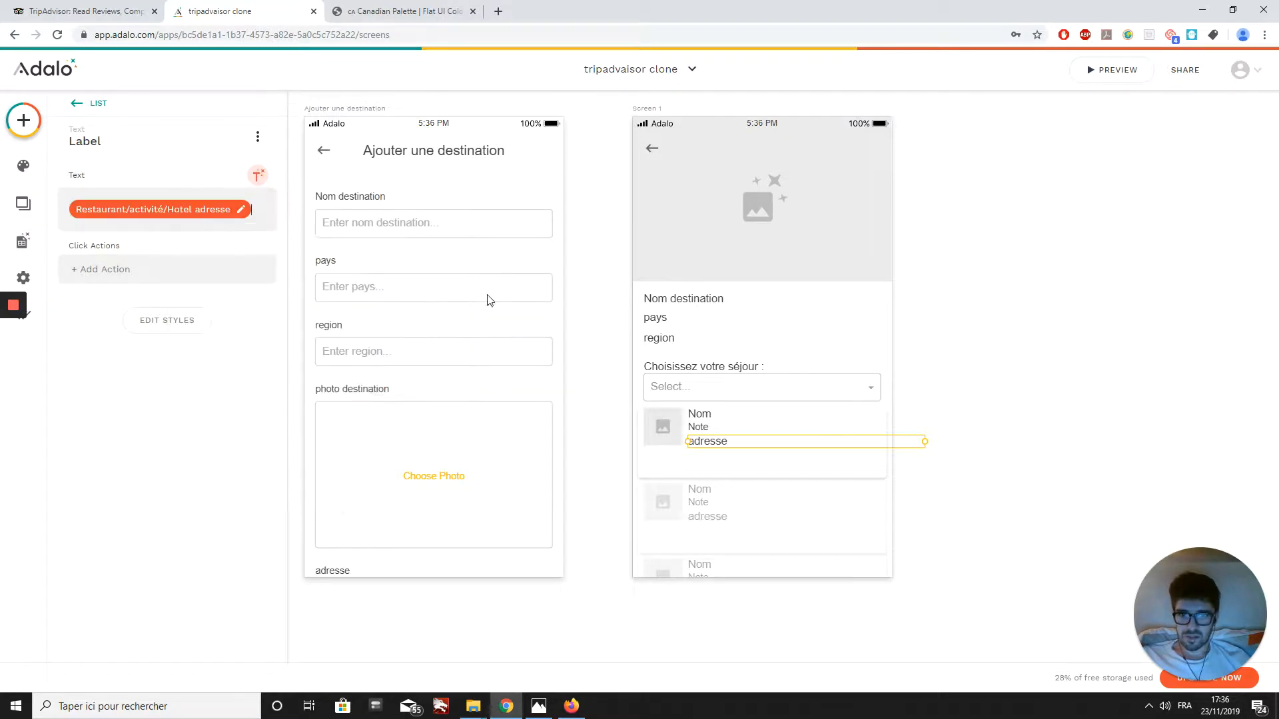
Narrow the adresse label to fit inside the card and shorten the list item's rectangle to just below the image and labels
left_click_drag(922, 441, 846, 434)
left_click(723, 469)
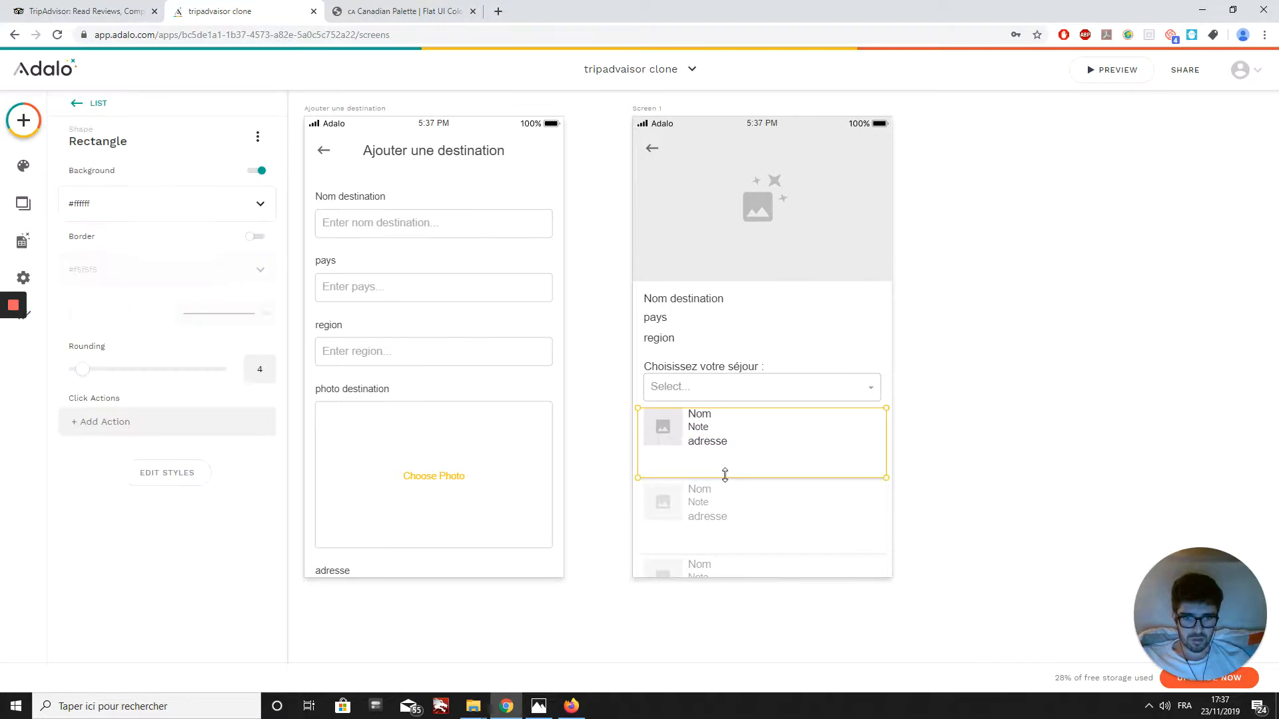
left_click_drag(724, 476, 713, 443)
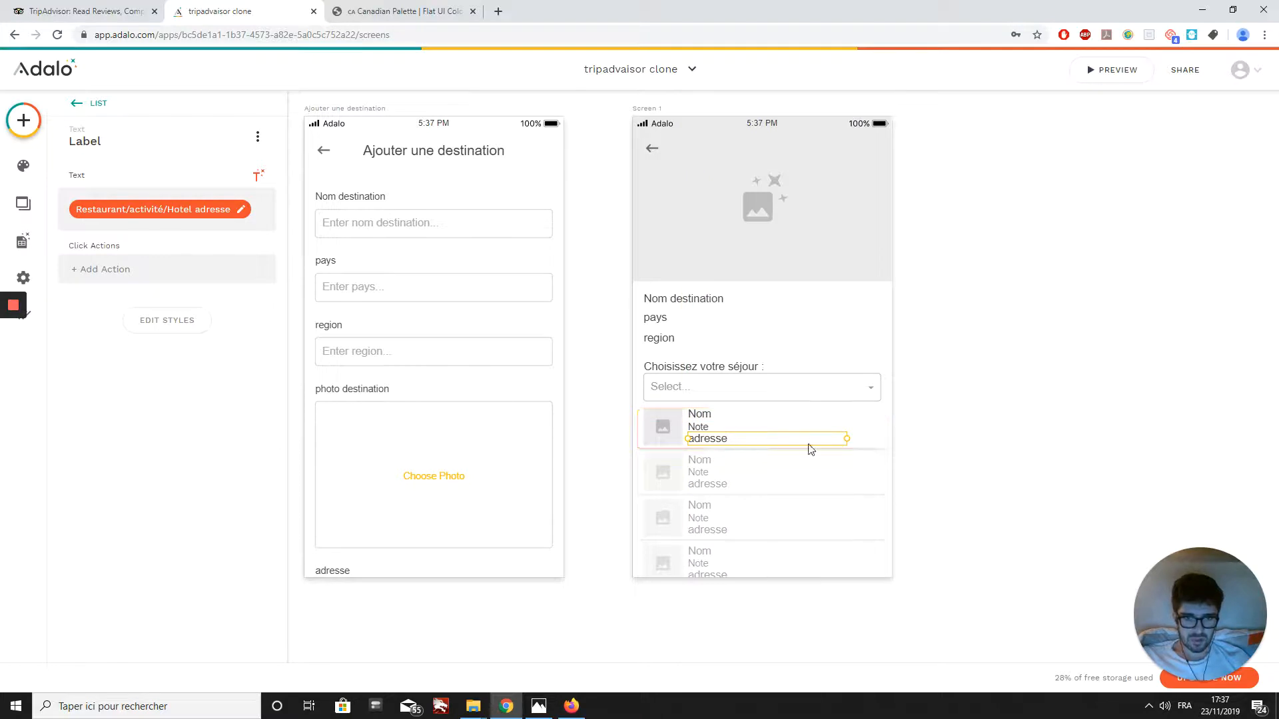
left_click(866, 445)
left_click_drag(848, 449, 849, 455)
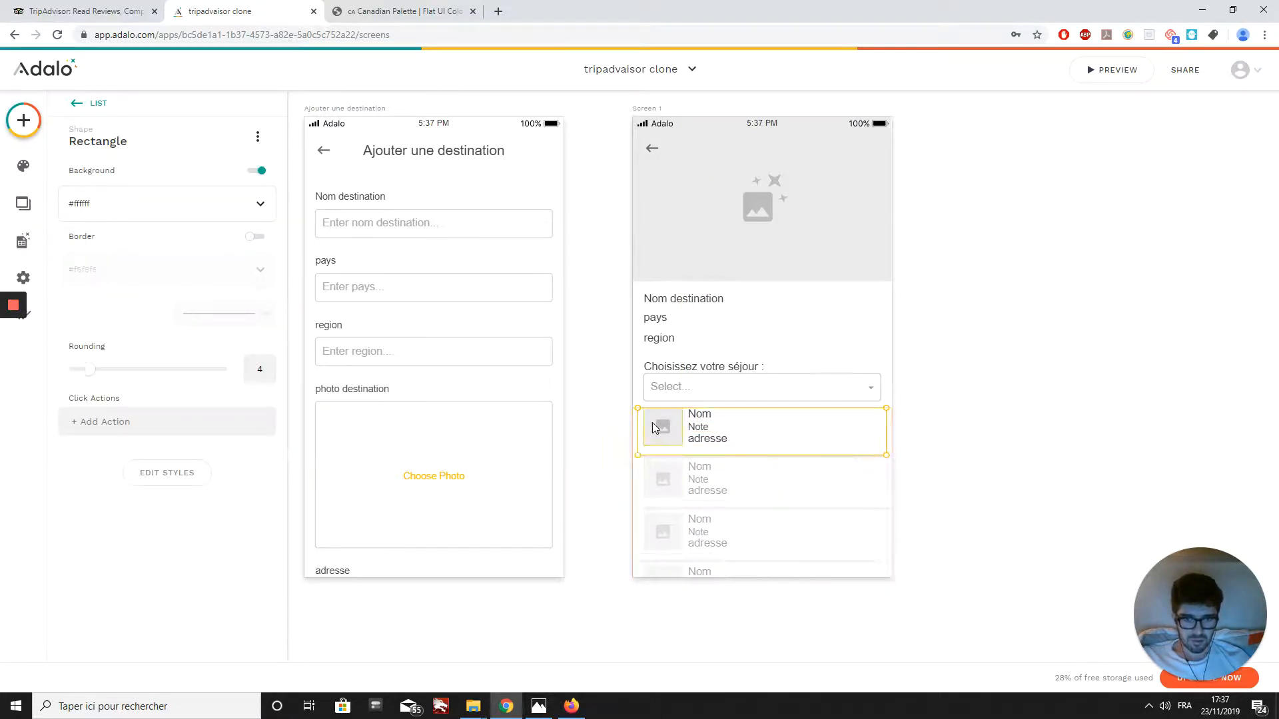
Nudge the image and the Nom, Note and adresse labels down so they sit vertically centred in the shortened card
left_click_drag(652, 423, 653, 428)
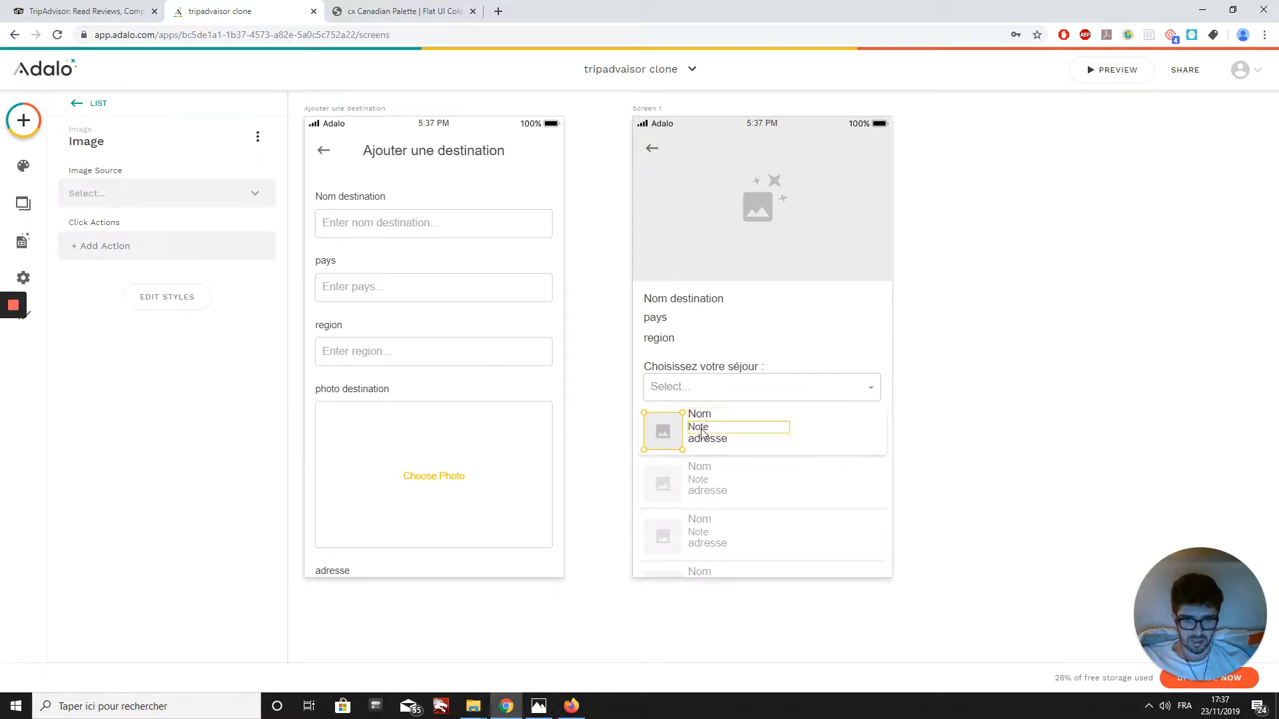
left_click(702, 433)
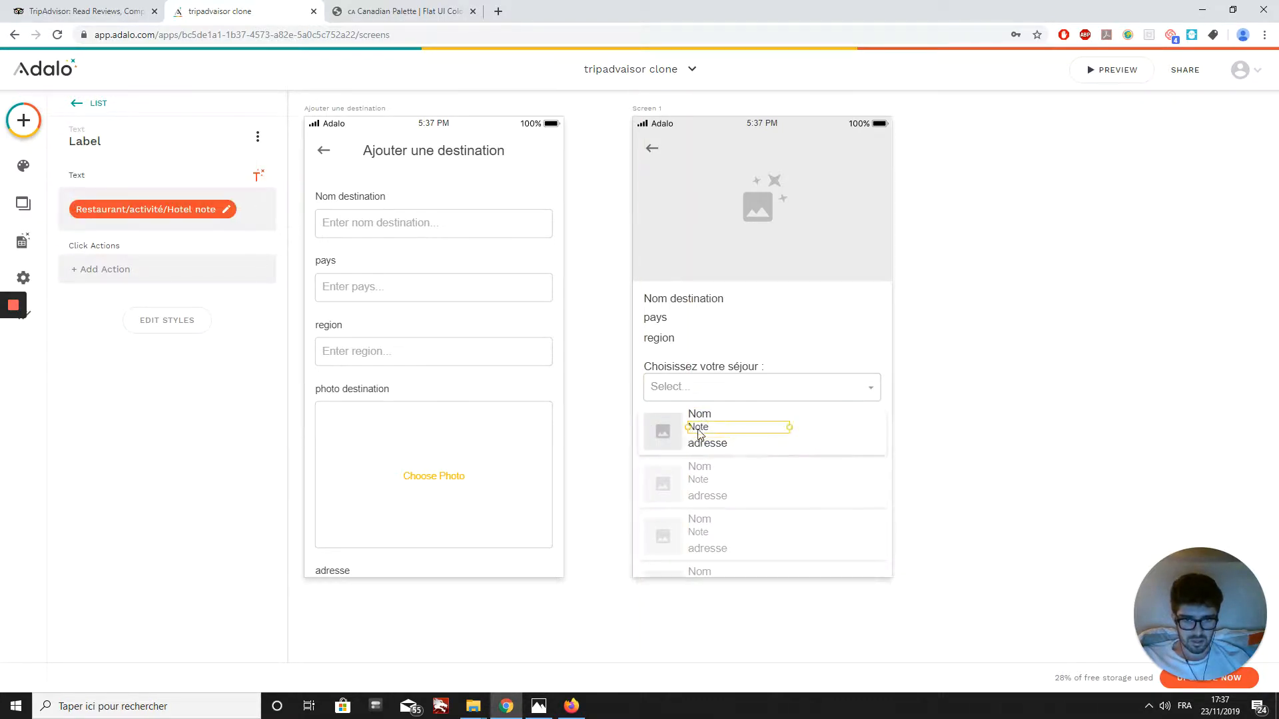
left_click_drag(699, 435, 701, 430)
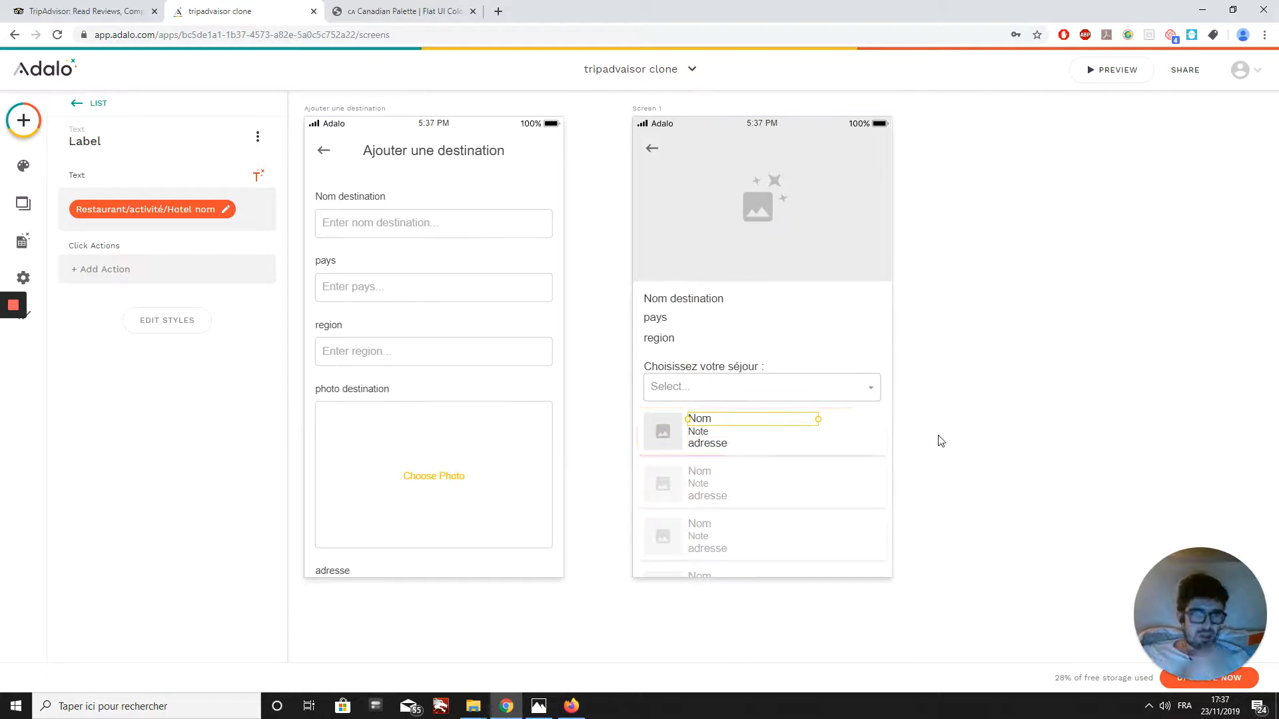
left_click(943, 439)
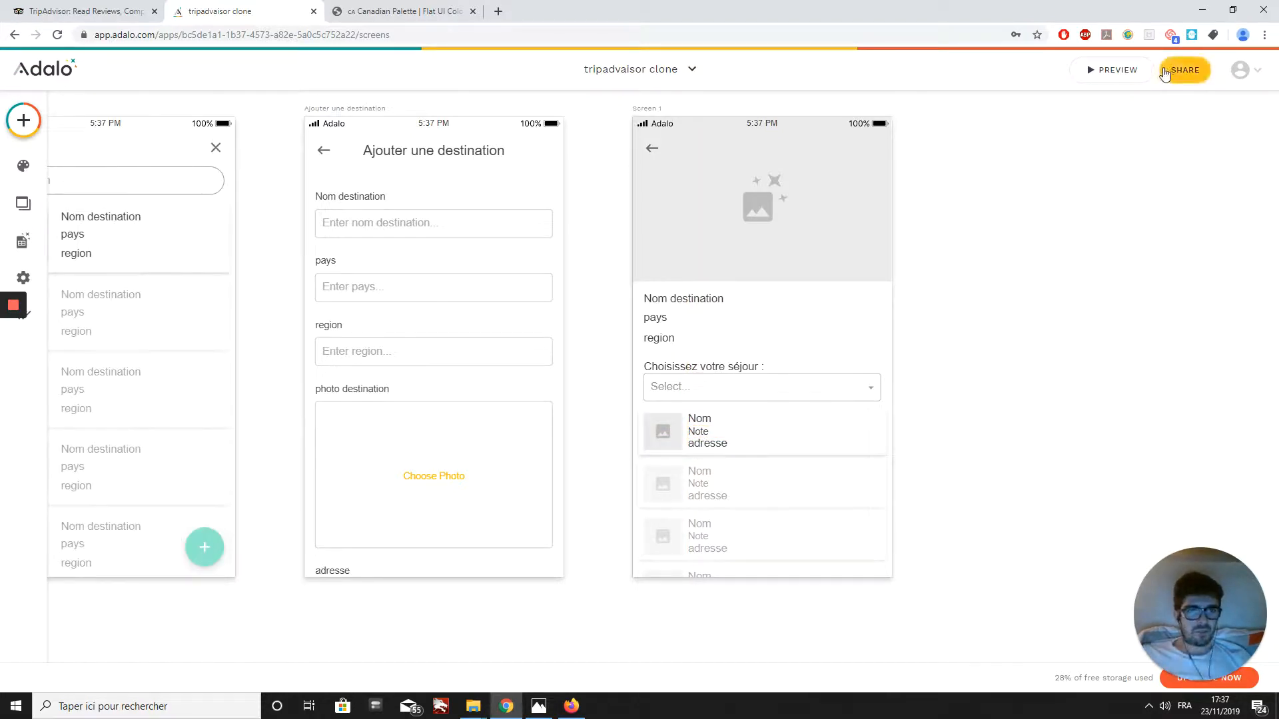
Preview the app, search destinations for "mar", open Marseille and examine its category options and list layout before closing the preview
left_click(1114, 70)
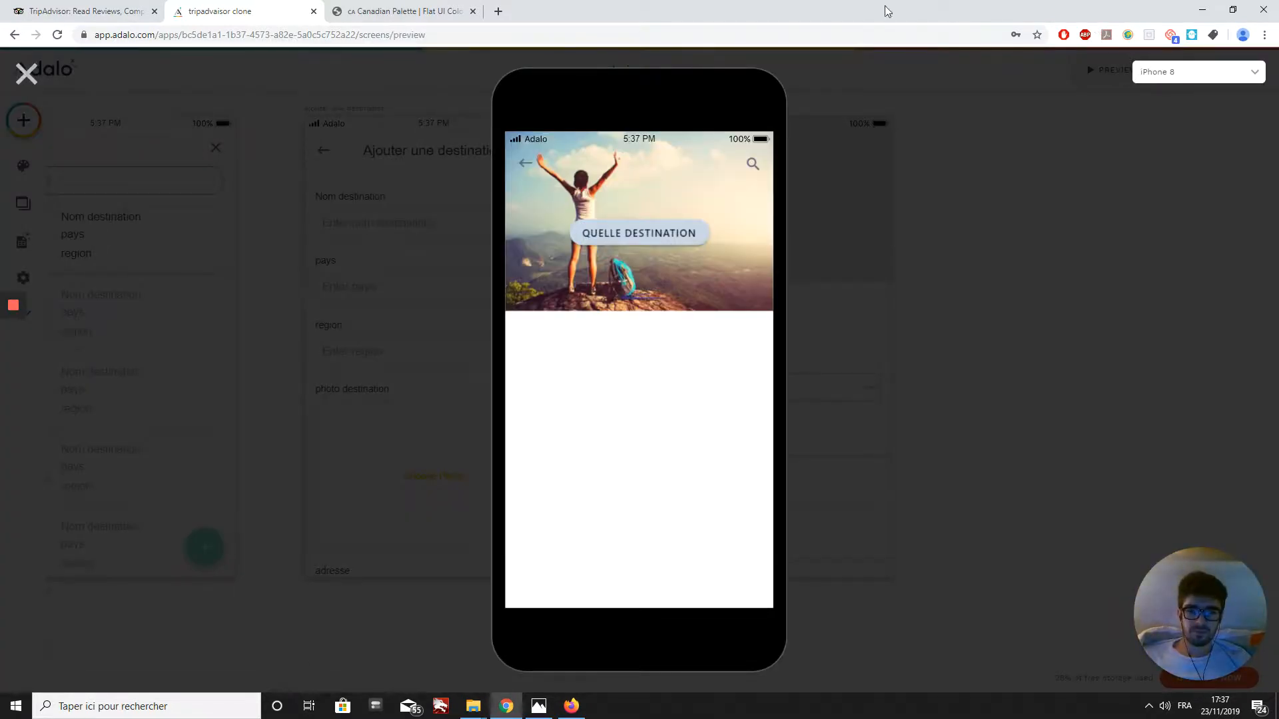
left_click(639, 241)
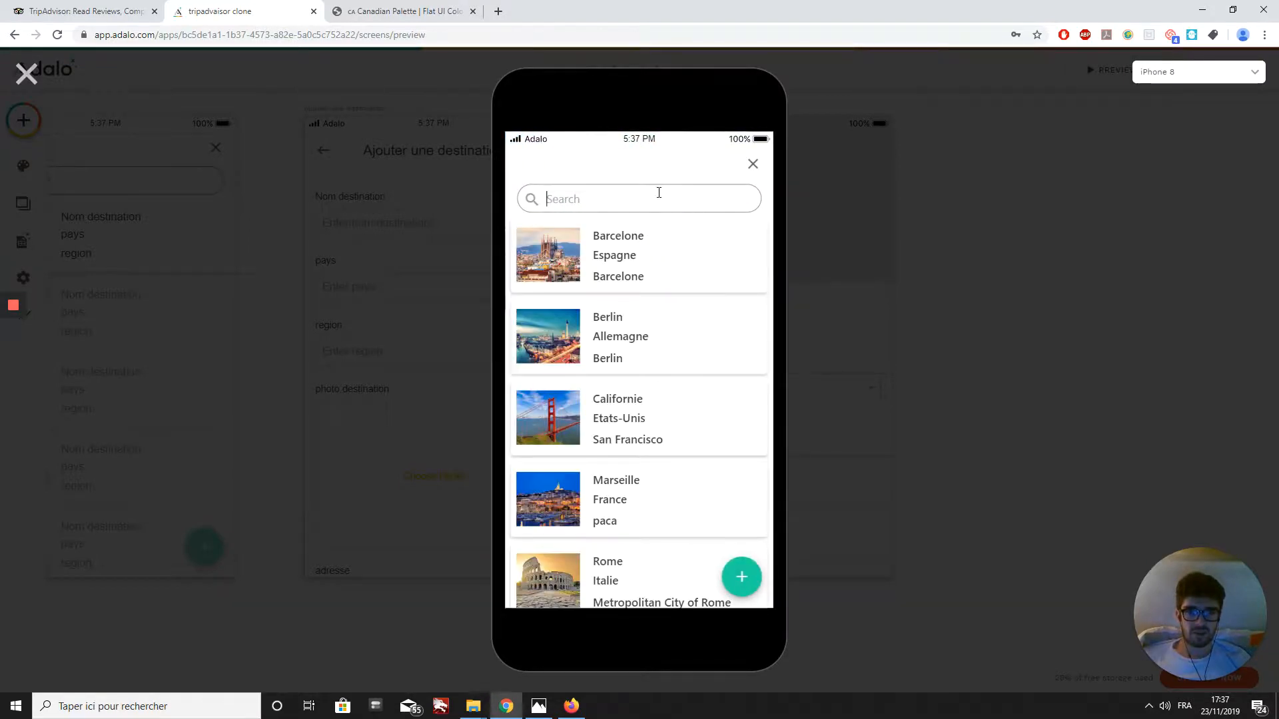
type("mar")
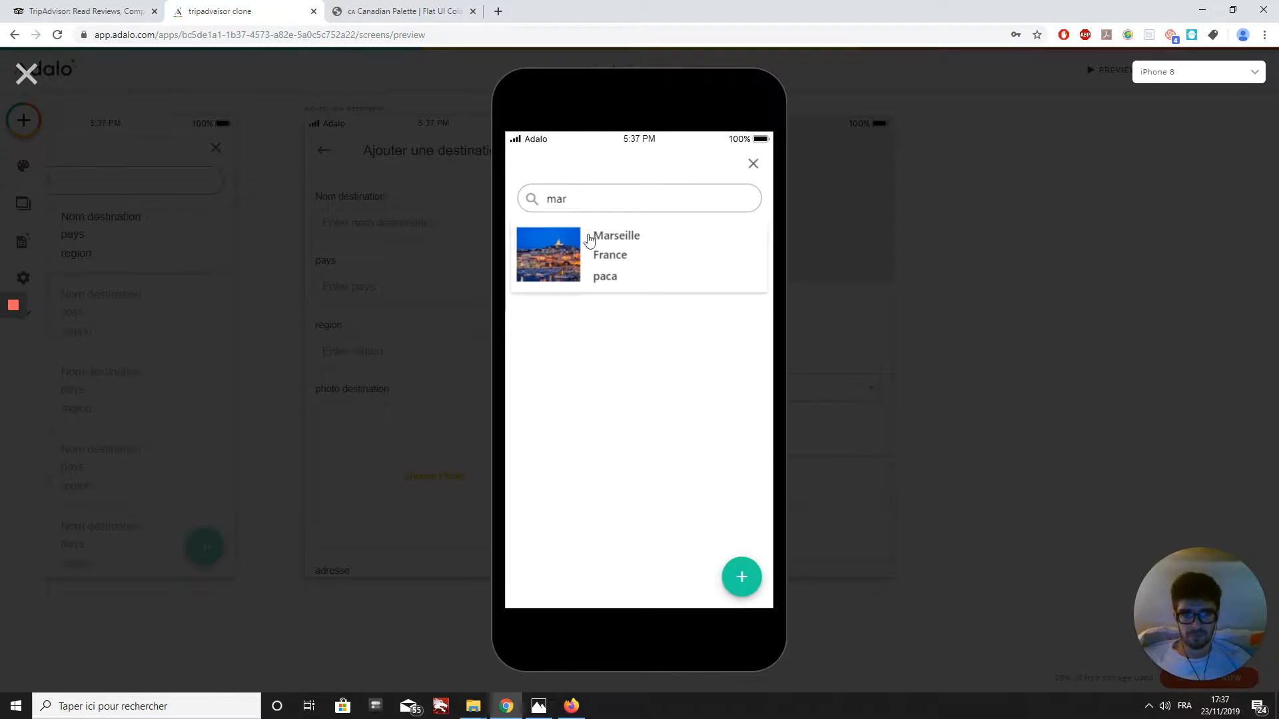
left_click(561, 247)
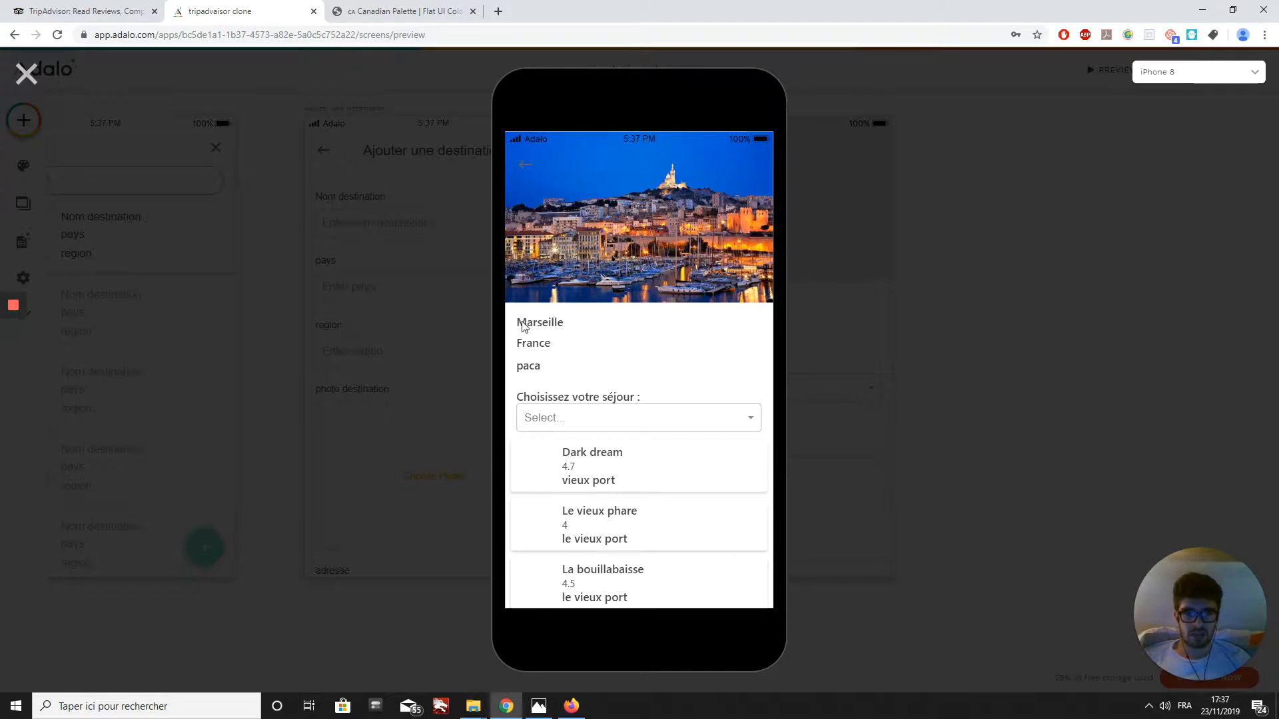
left_click(586, 429)
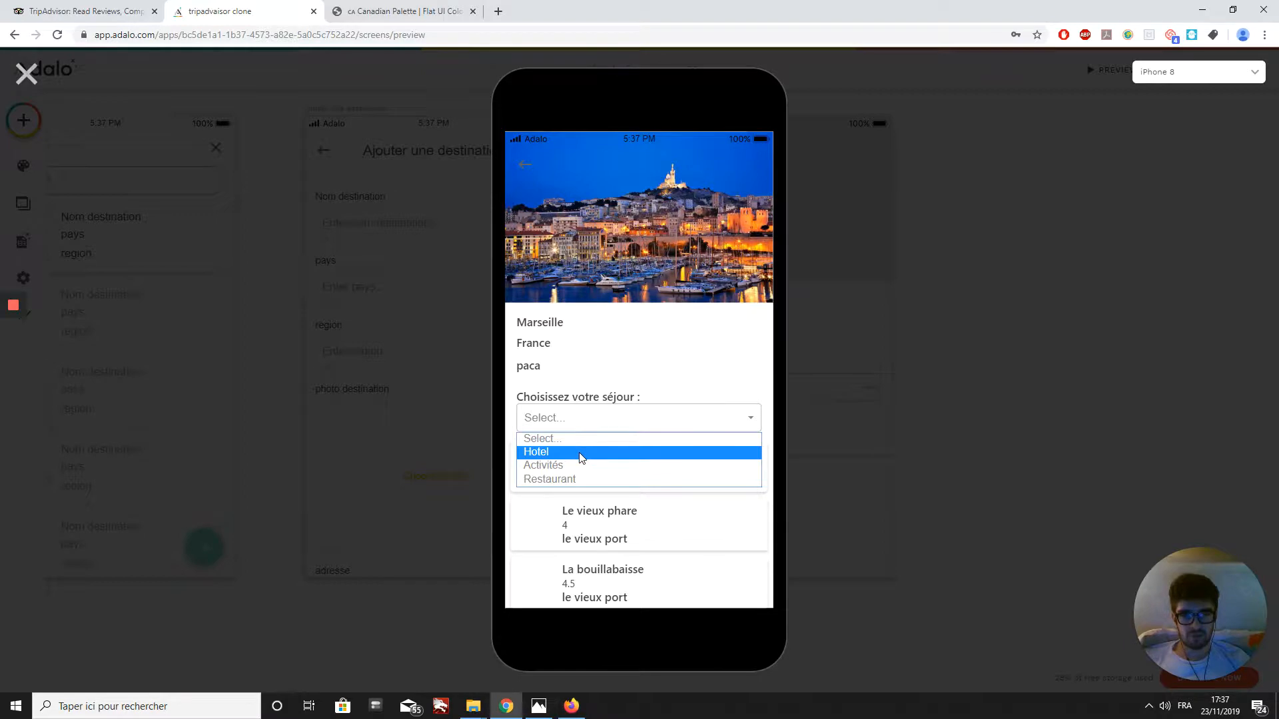
left_click(666, 371)
scroll(660, 491, "down", 2)
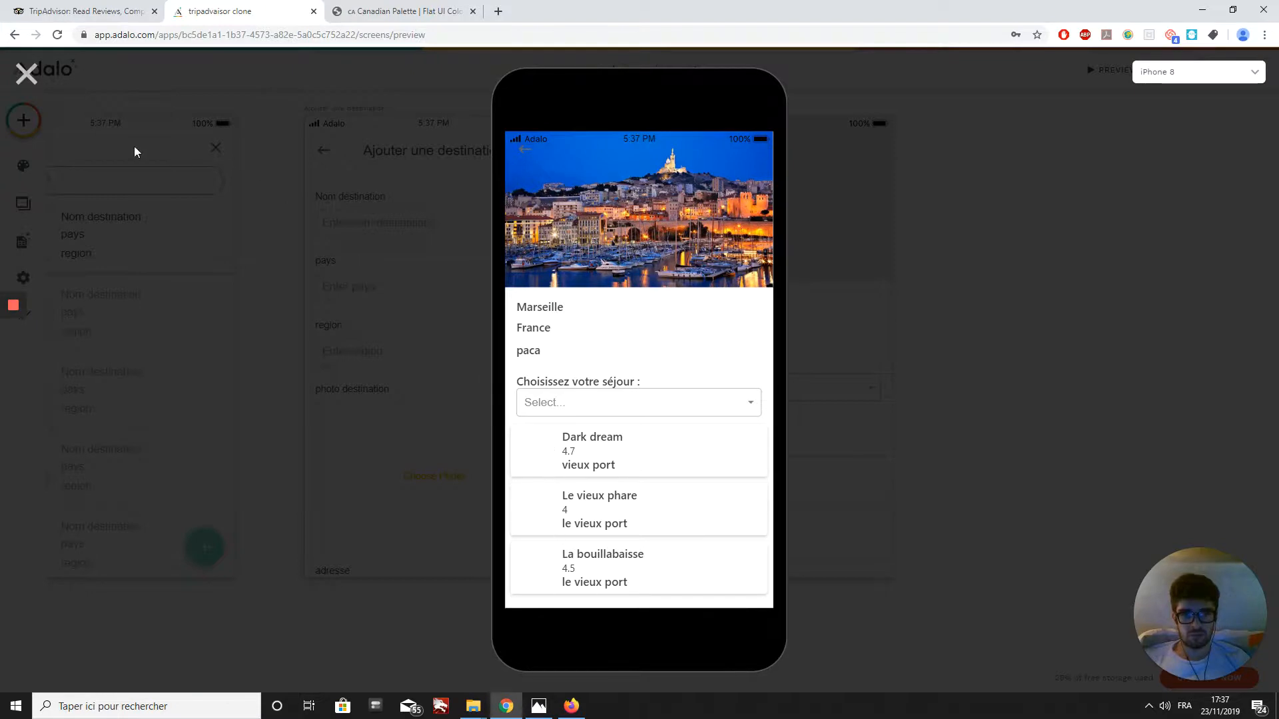
left_click(26, 74)
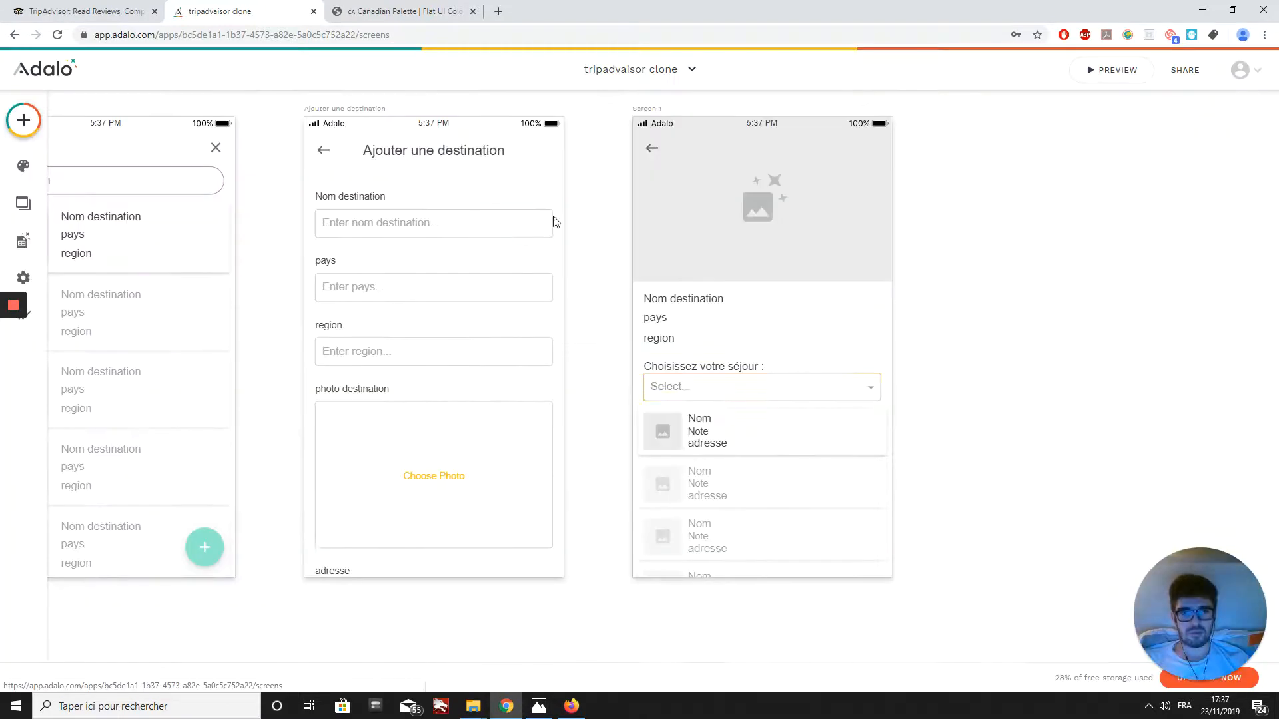
Set the list item image's source to the current Restaurant/activité/Hotel's photo from the database
left_click(667, 436)
left_click(169, 192)
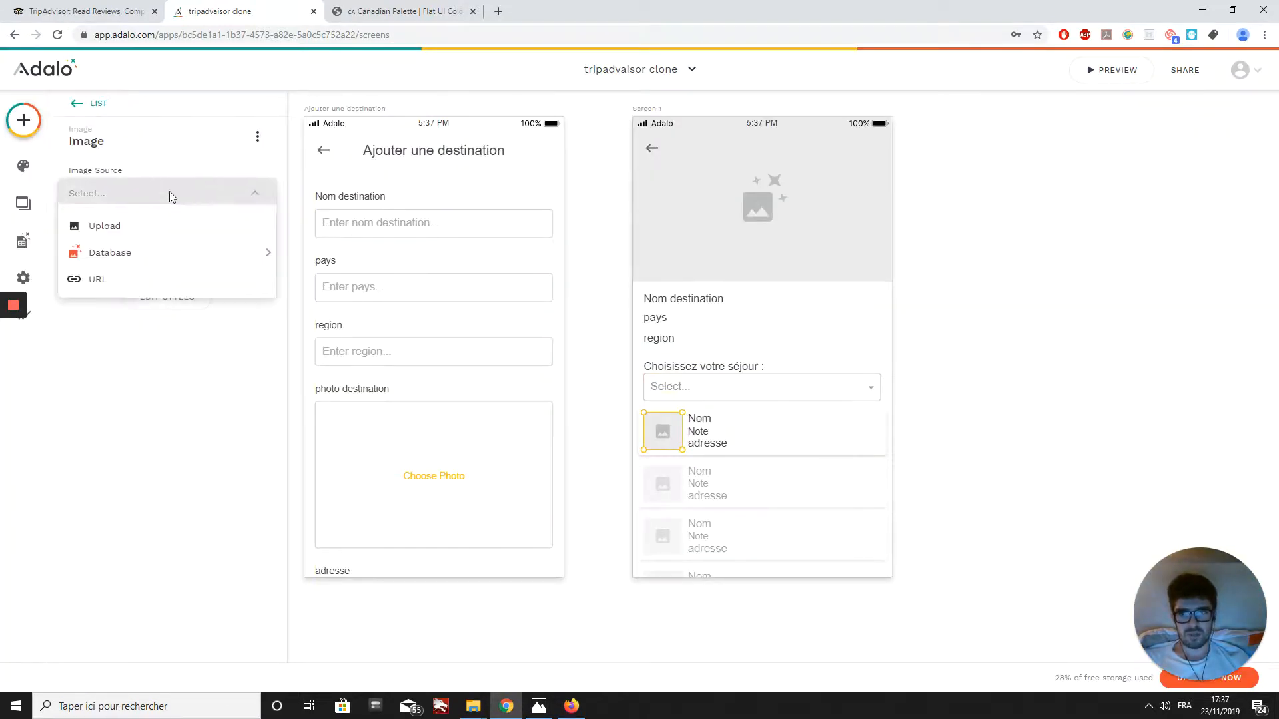
mouse_move(142, 253)
mouse_move(298, 252)
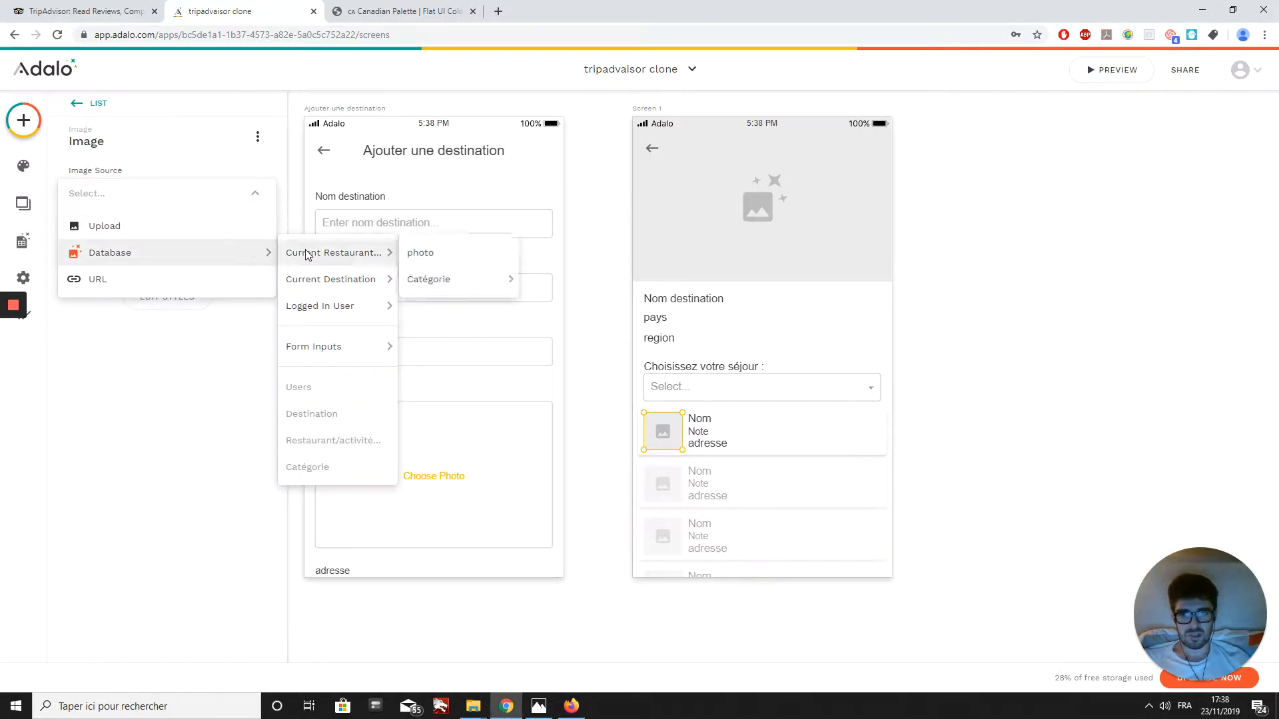
left_click(437, 258)
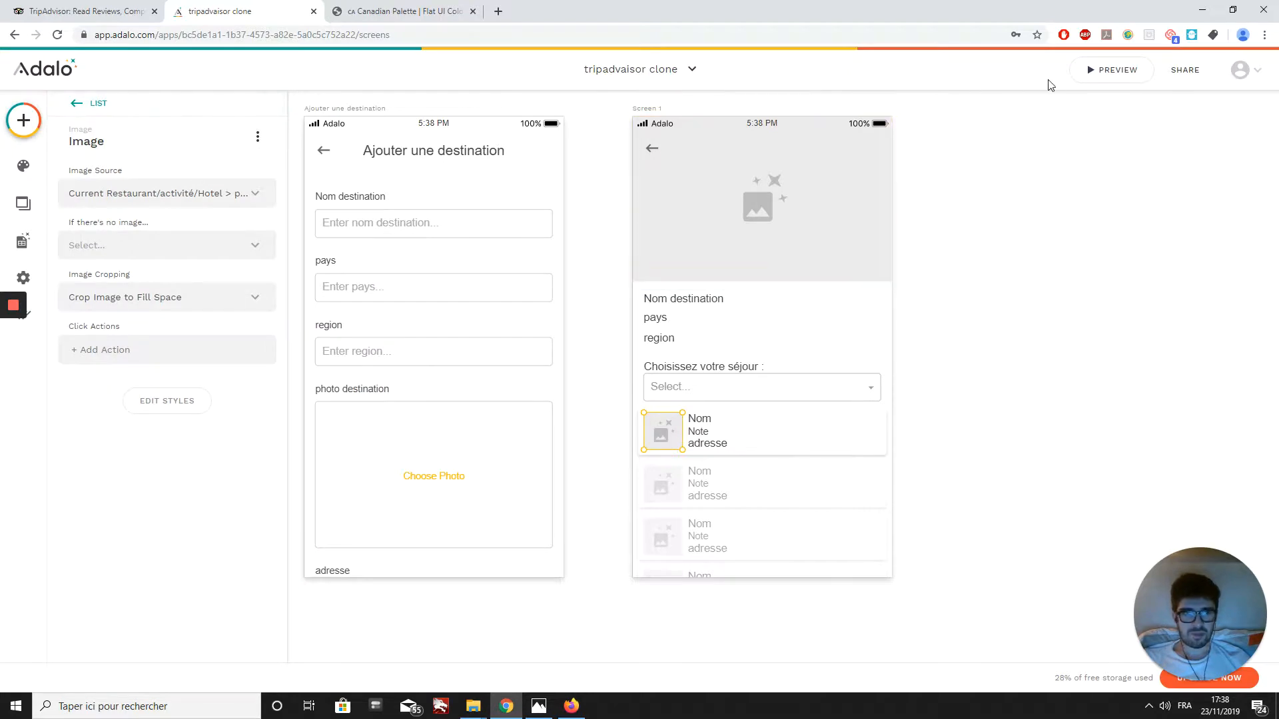
Preview the app again, search for "mars" and open Marseille to check the photos in its list
left_click(1107, 76)
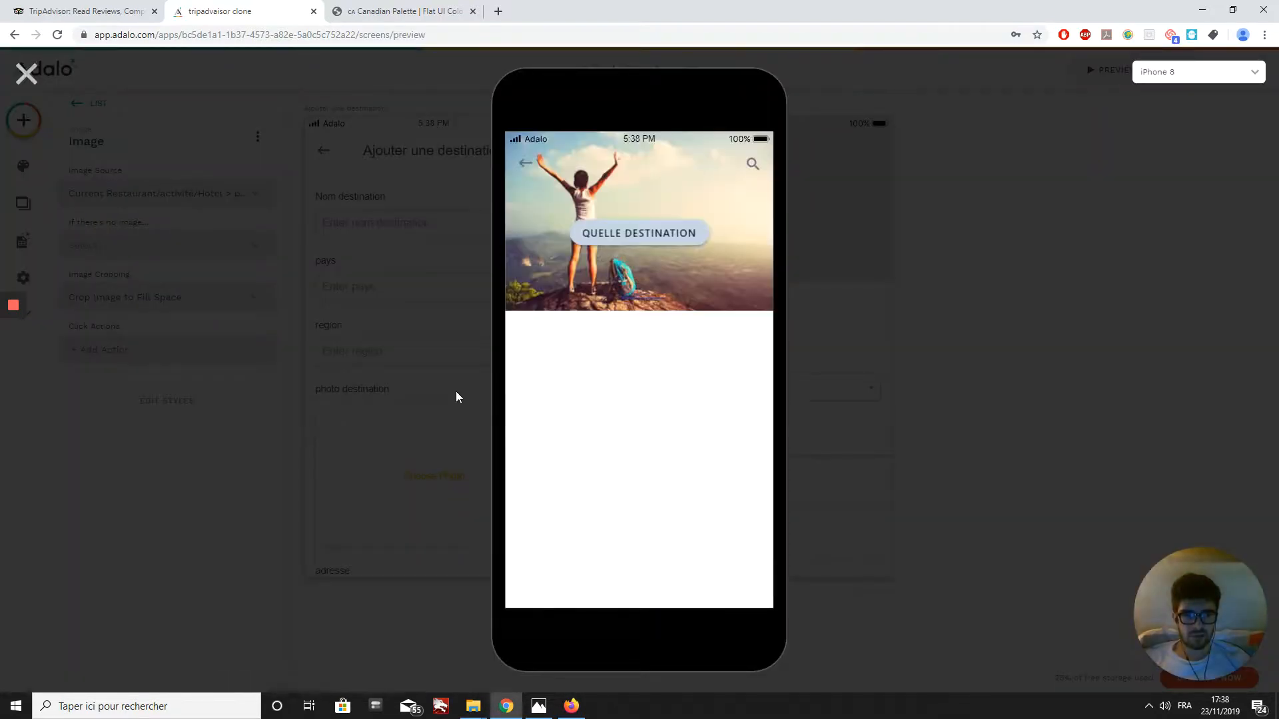
left_click(636, 240)
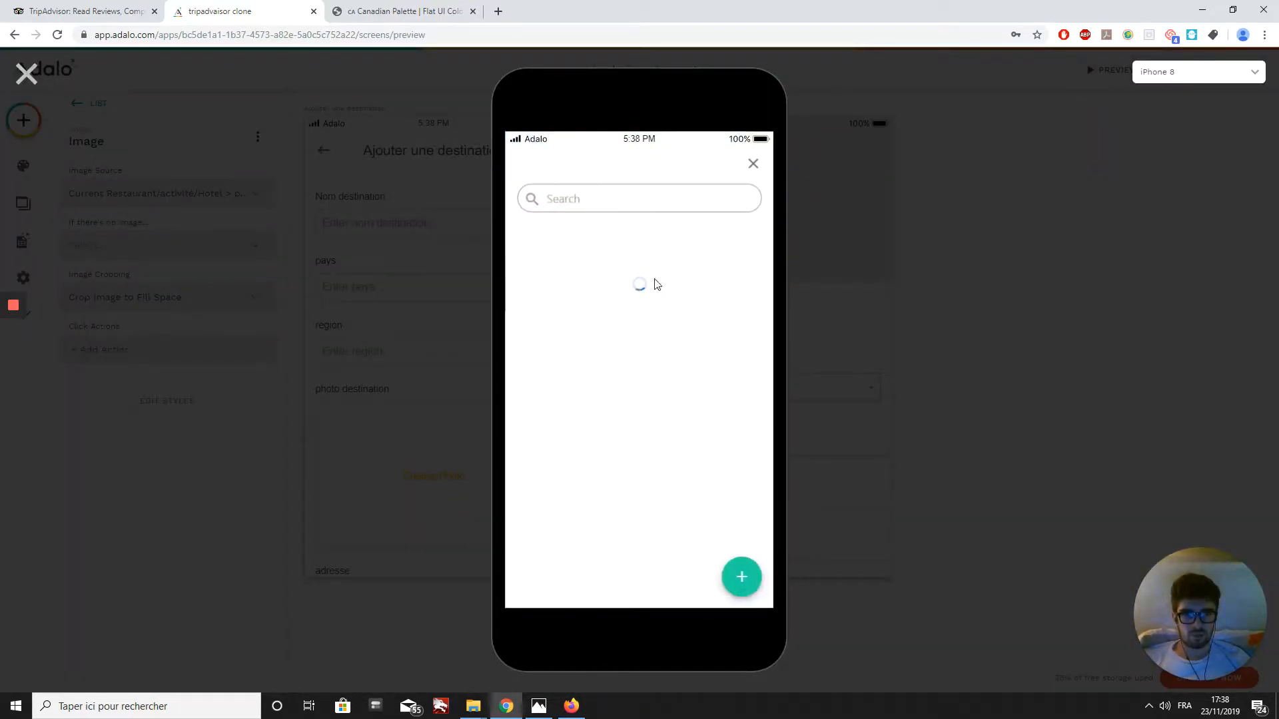
left_click(642, 206)
type("mars")
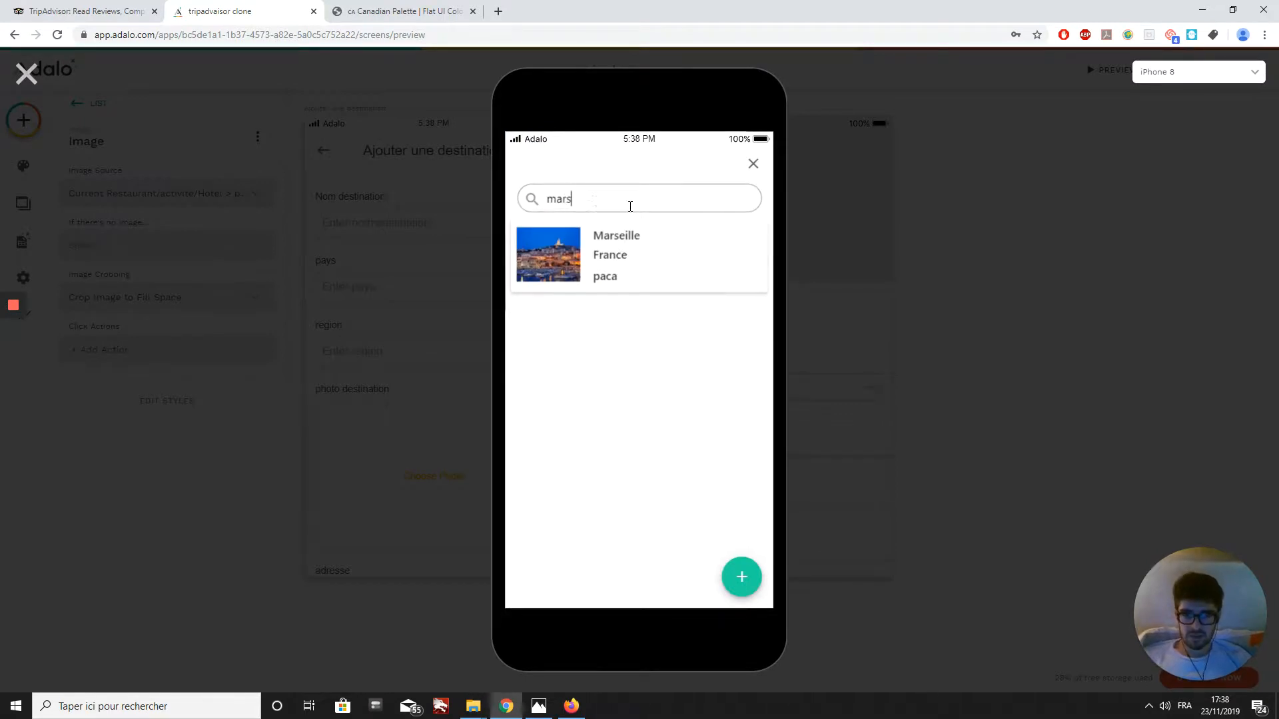
left_click(560, 252)
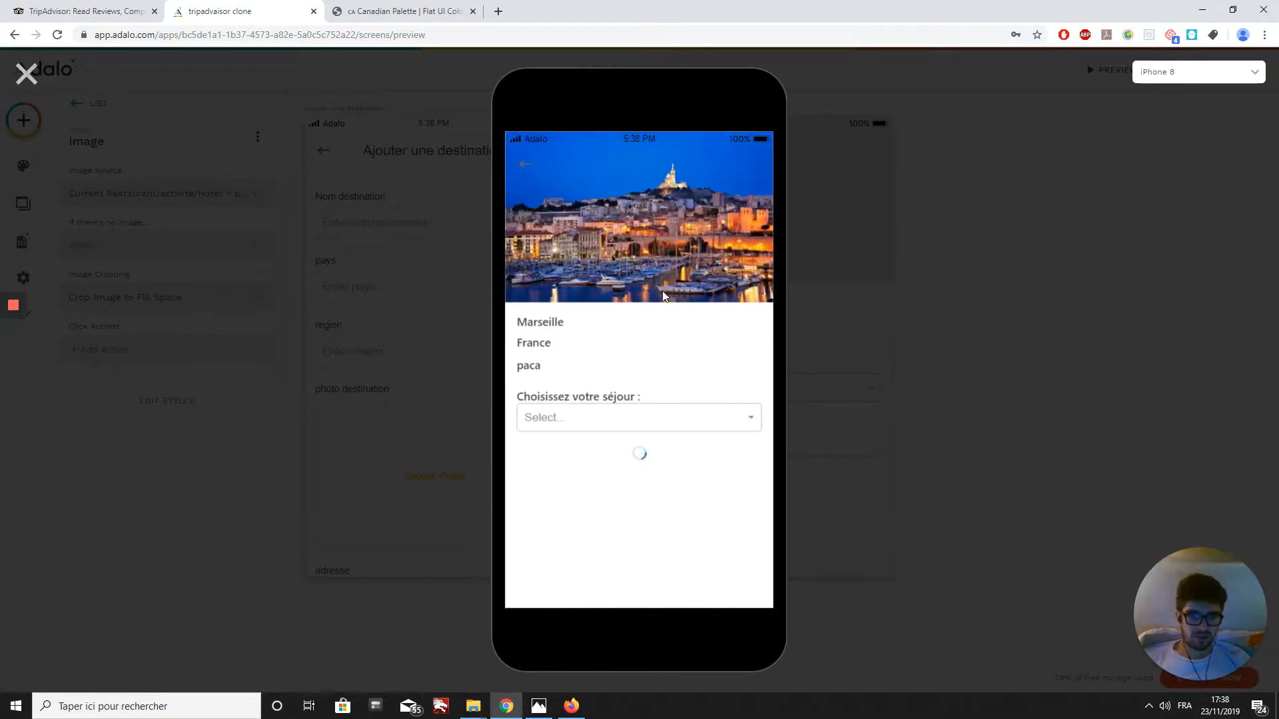
left_click(608, 418)
left_click(608, 419)
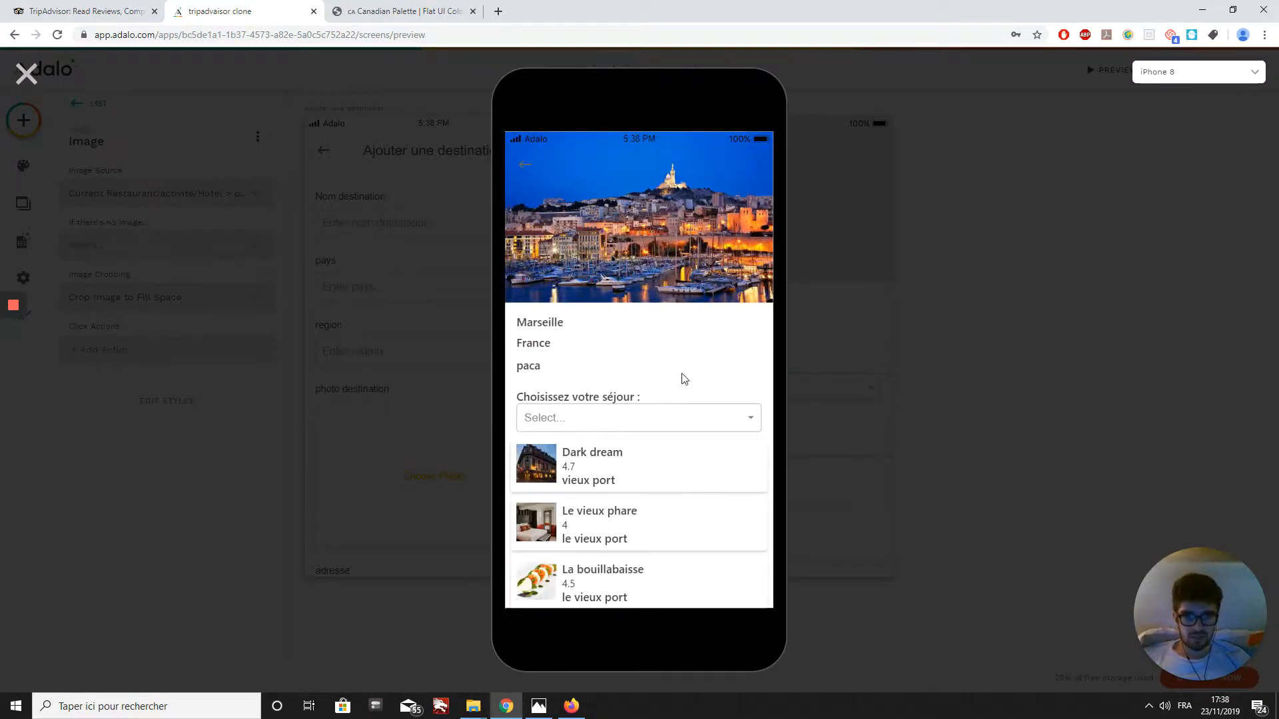
scroll(684, 419, "down", 1)
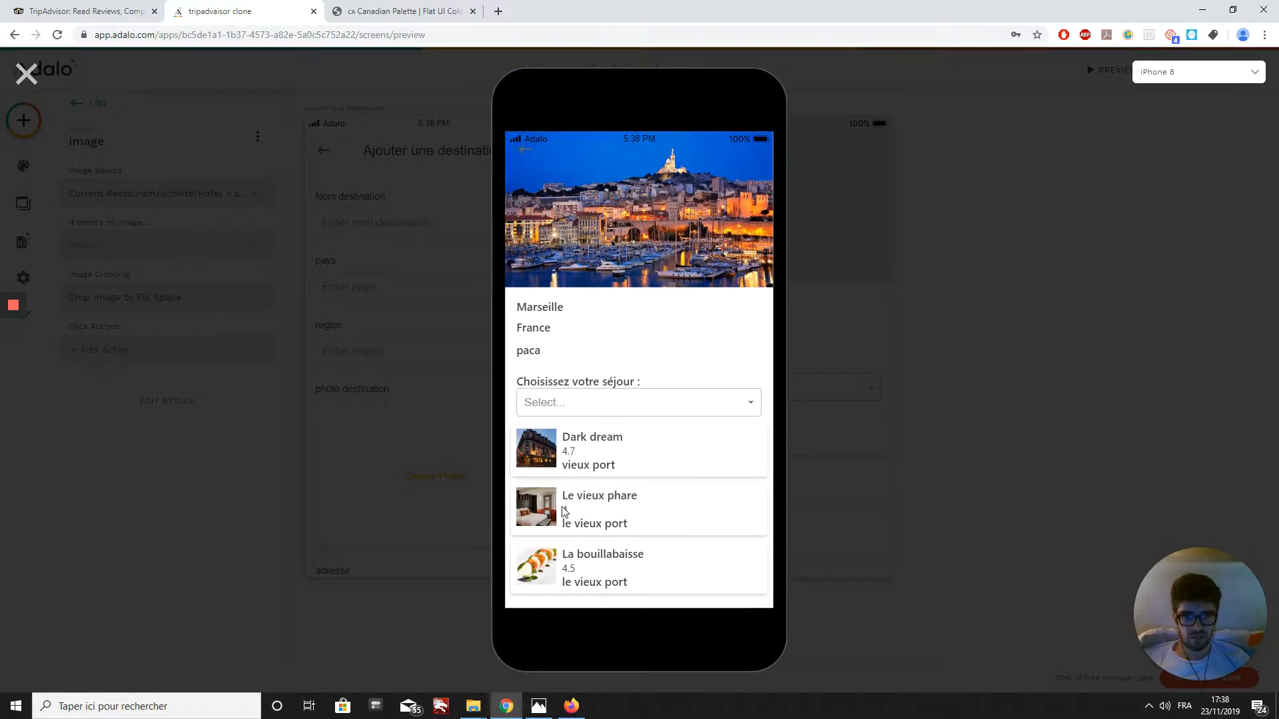
Test the list filter by choosing Hotel, Activités, Restaurant and Hotel again in the category dropdown, and close the preview
left_click(599, 408)
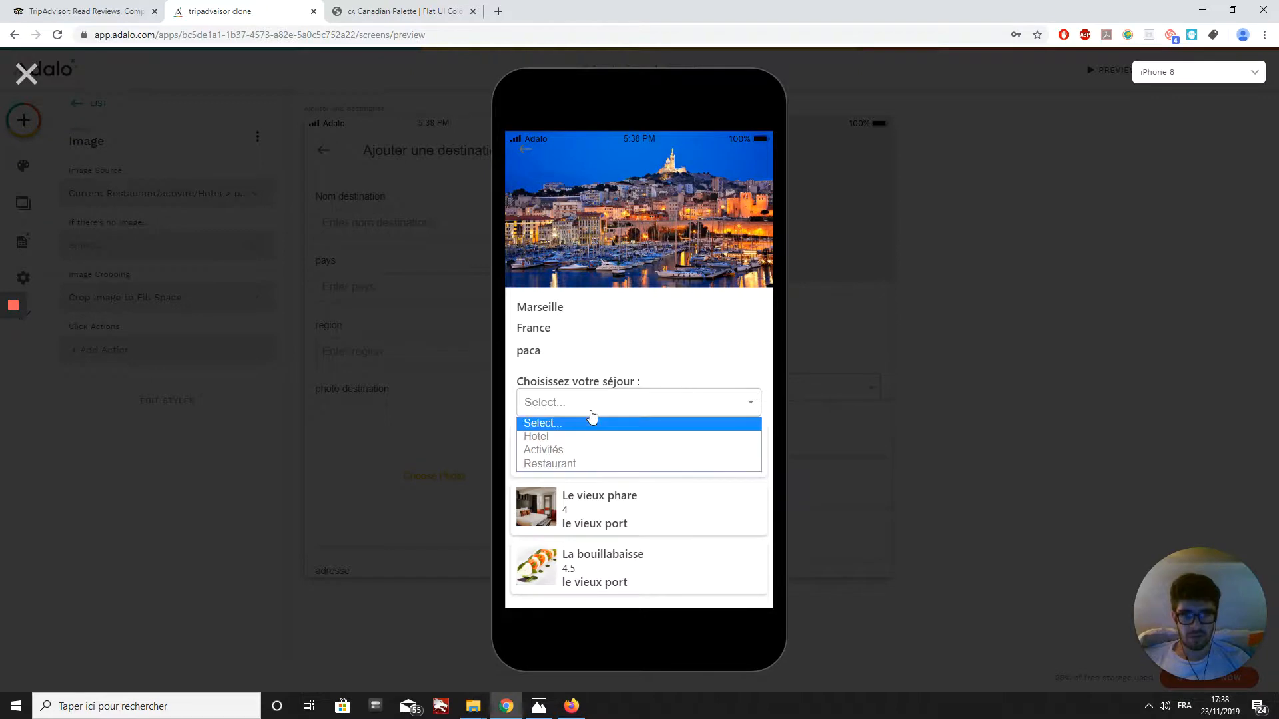
left_click(601, 433)
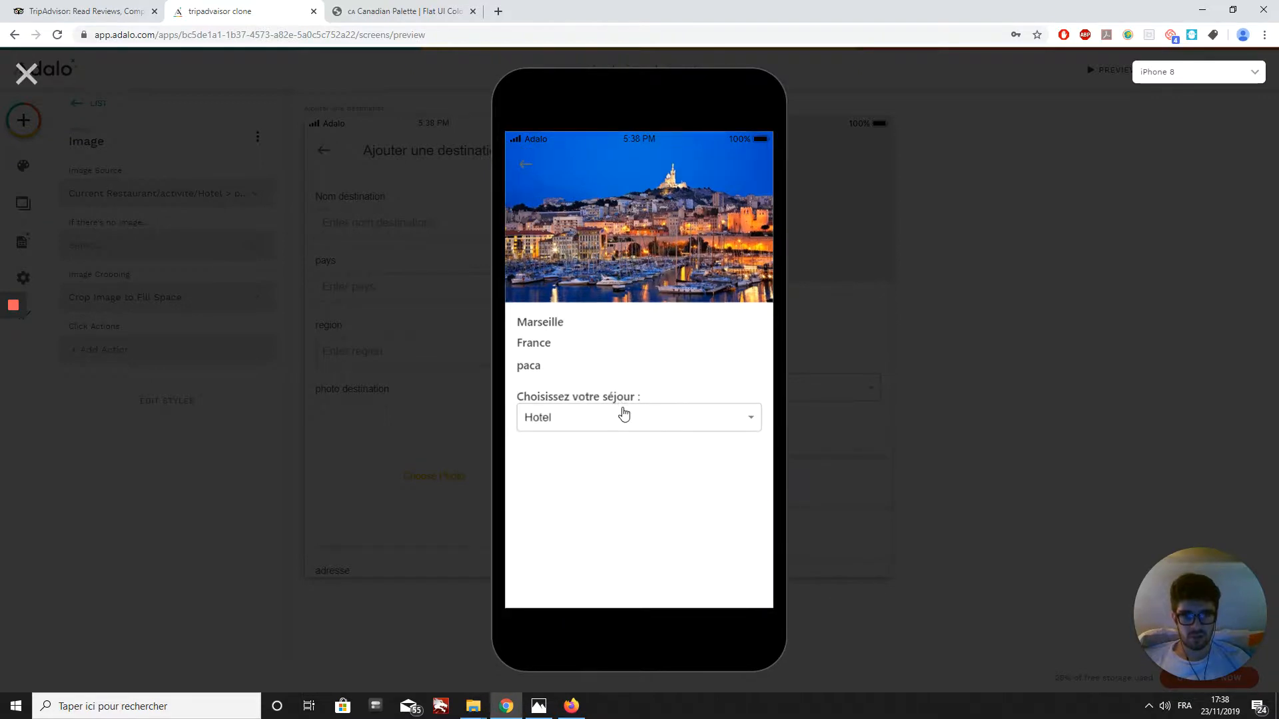
left_click(624, 418)
left_click(593, 462)
left_click(605, 424)
left_click(579, 479)
left_click(592, 426)
left_click(606, 450)
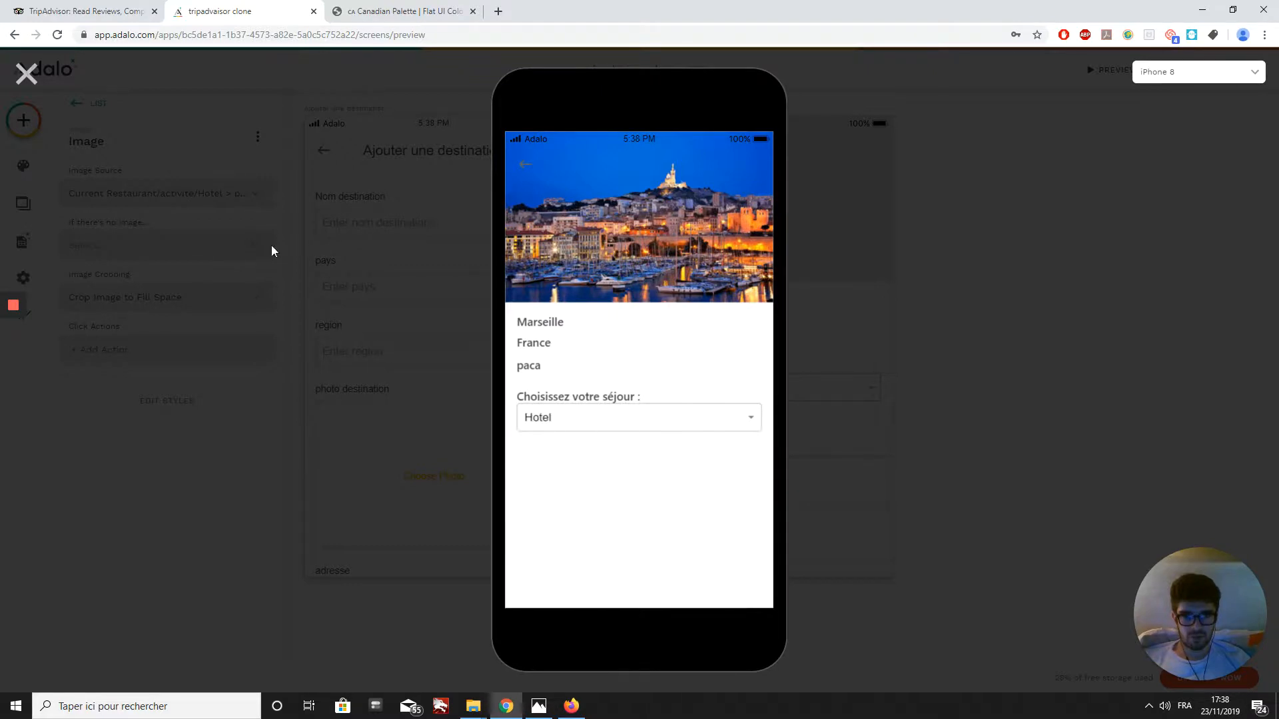
left_click(25, 69)
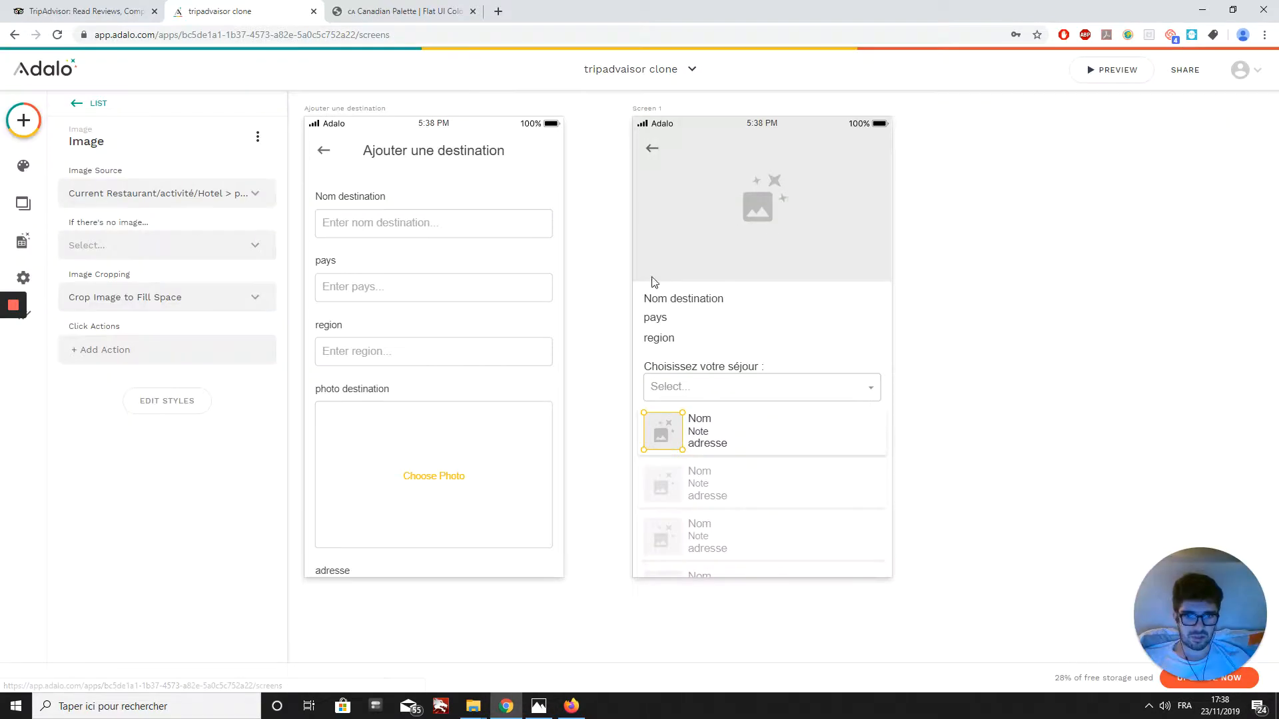
Change the comparison in the Restaurant/activité/Hotel list's custom filter to Contains
left_click(792, 457)
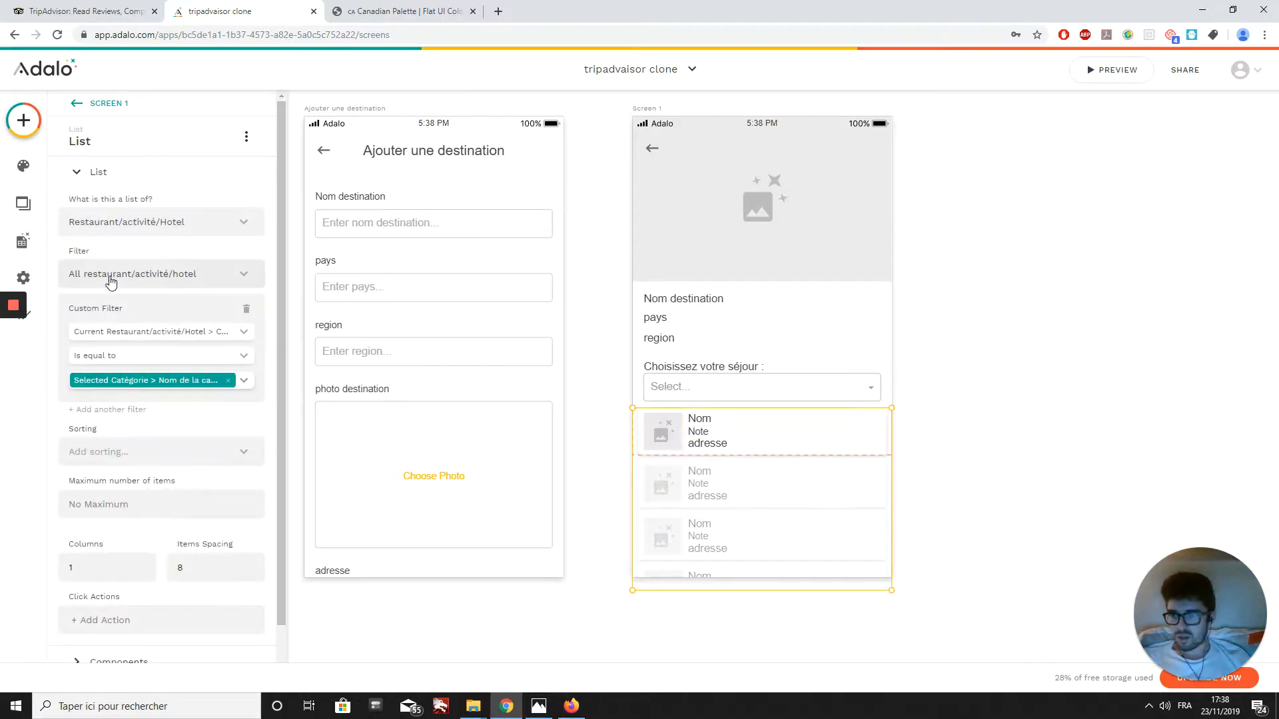
left_click(227, 366)
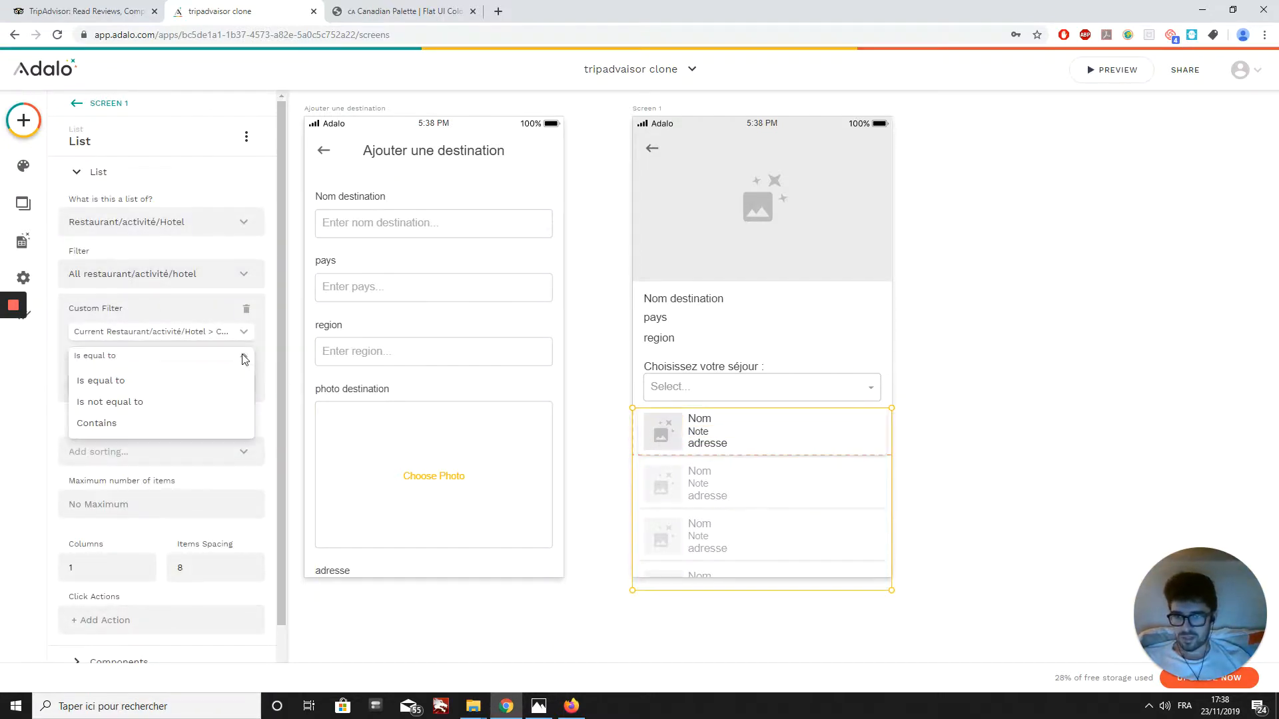
left_click(160, 422)
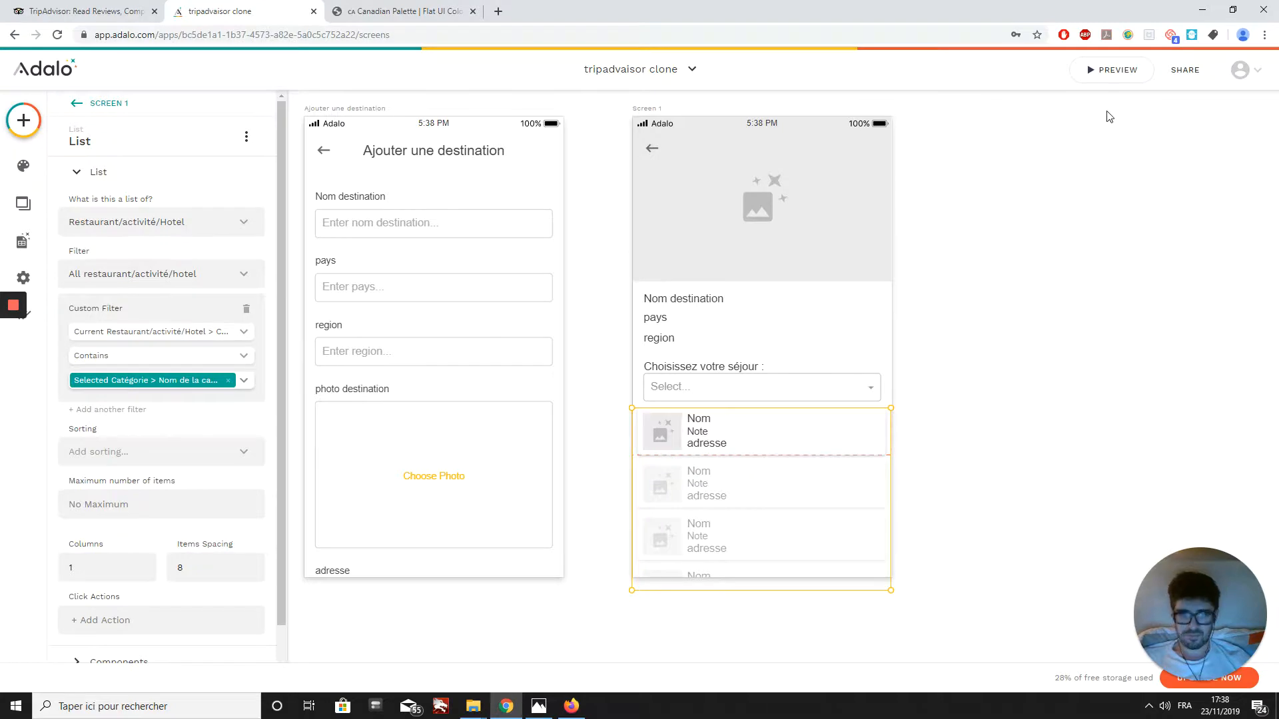
Preview the app, search the destinations for "mar" and open Marseille
left_click(1109, 70)
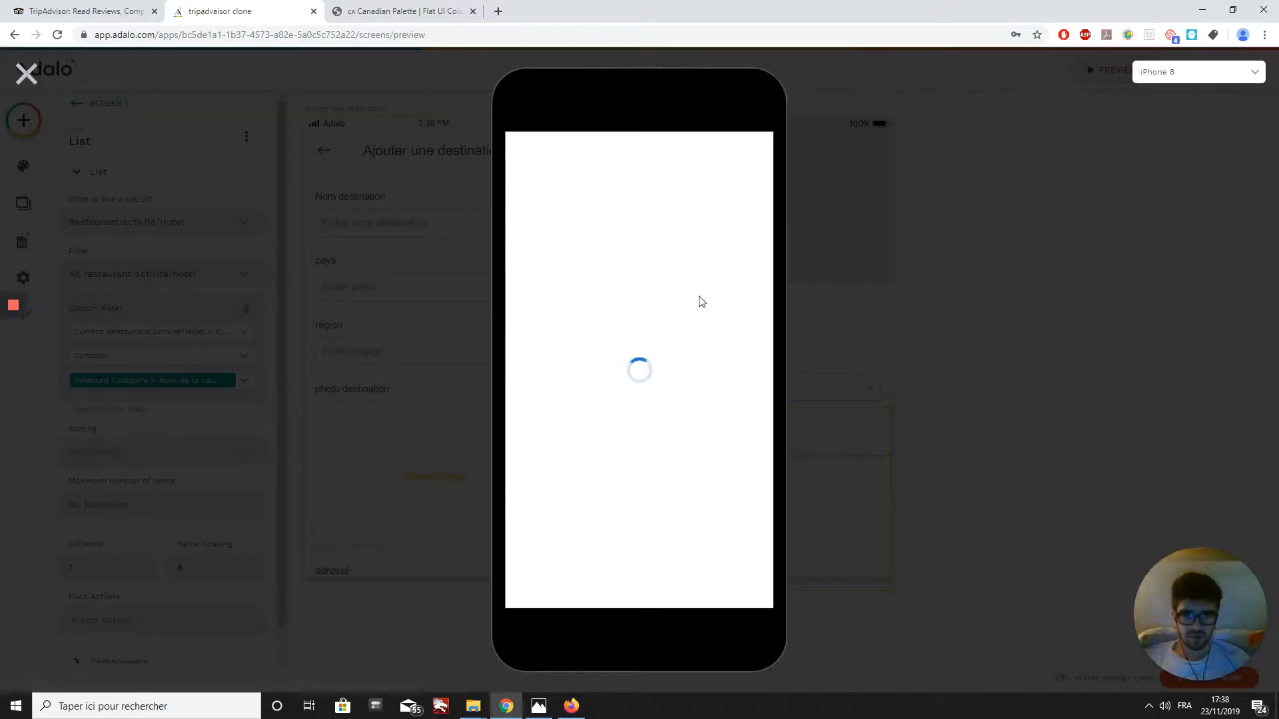
left_click(655, 239)
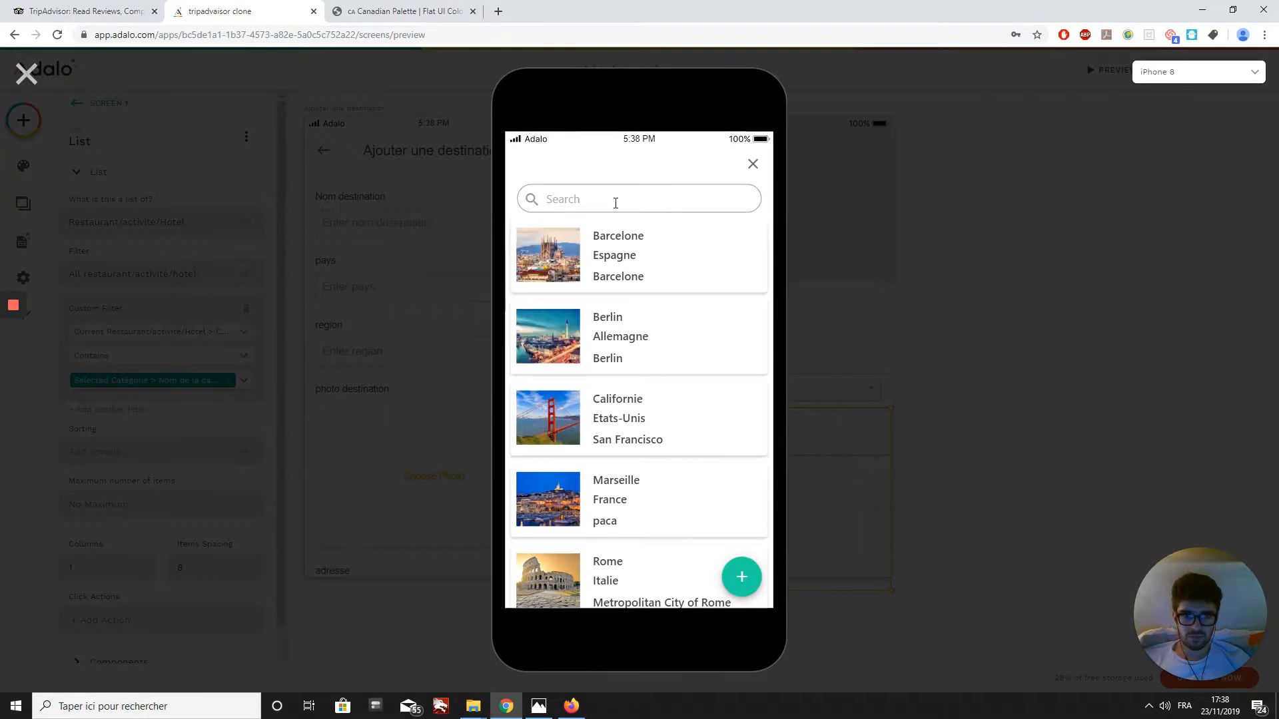
type("mar")
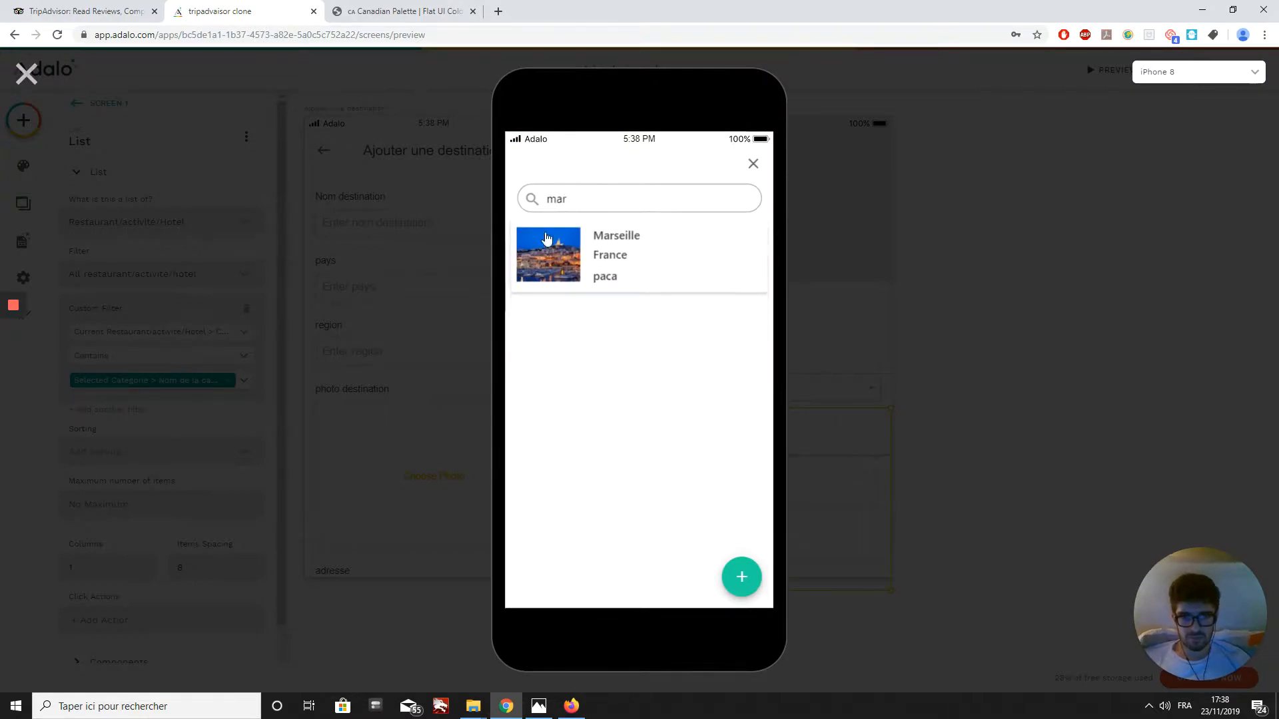
left_click(537, 246)
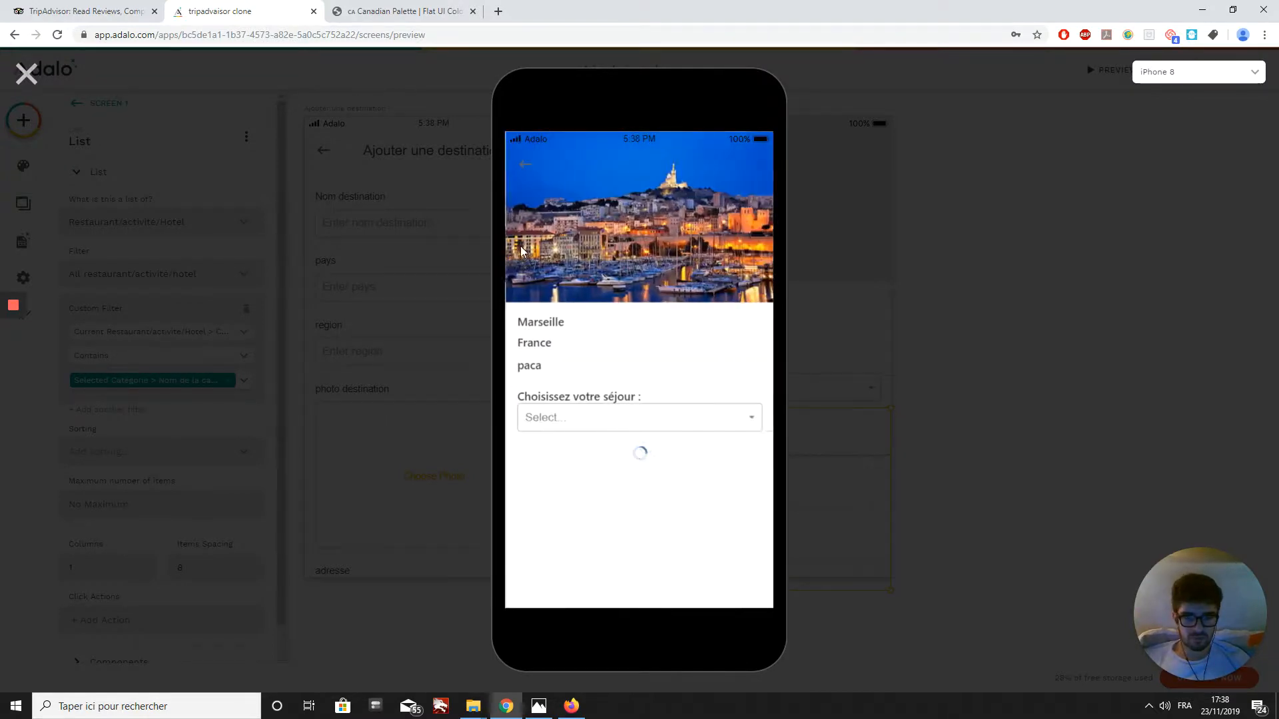
Test the list's Contains filter with Hotel and Activités in the category dropdown, and close the preview
left_click(630, 418)
left_click(614, 449)
left_click(608, 426)
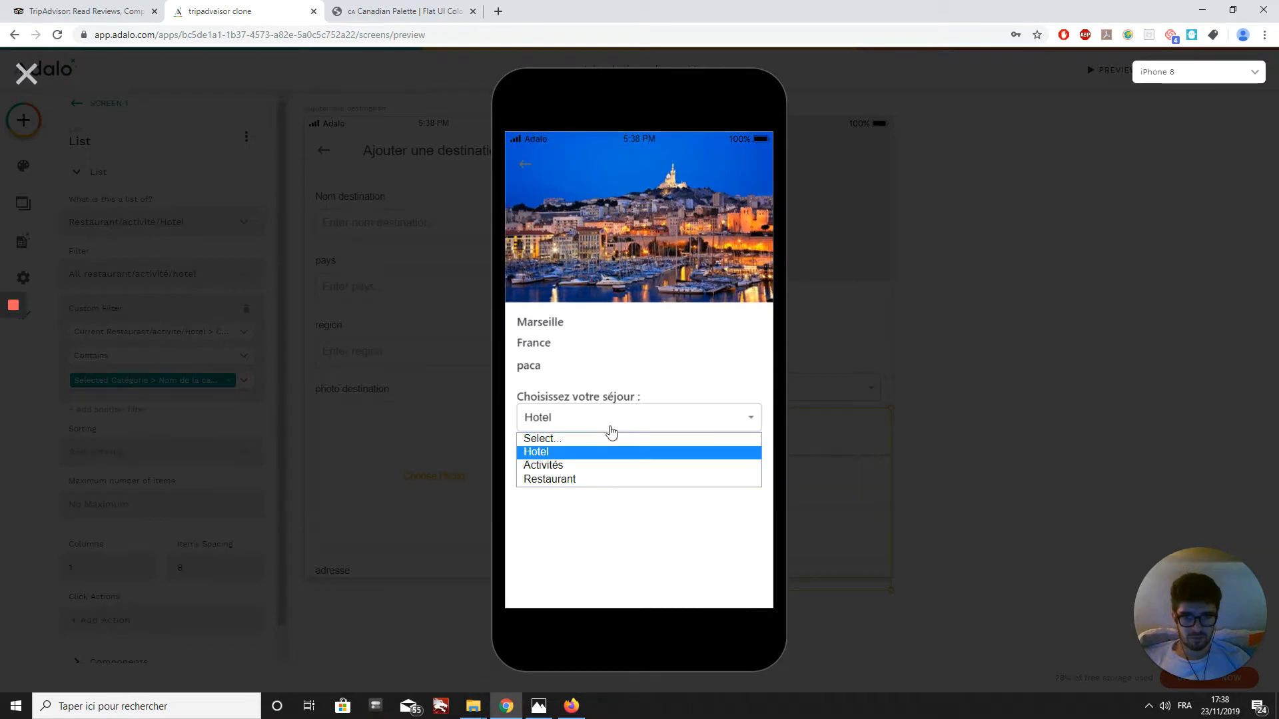
left_click(676, 463)
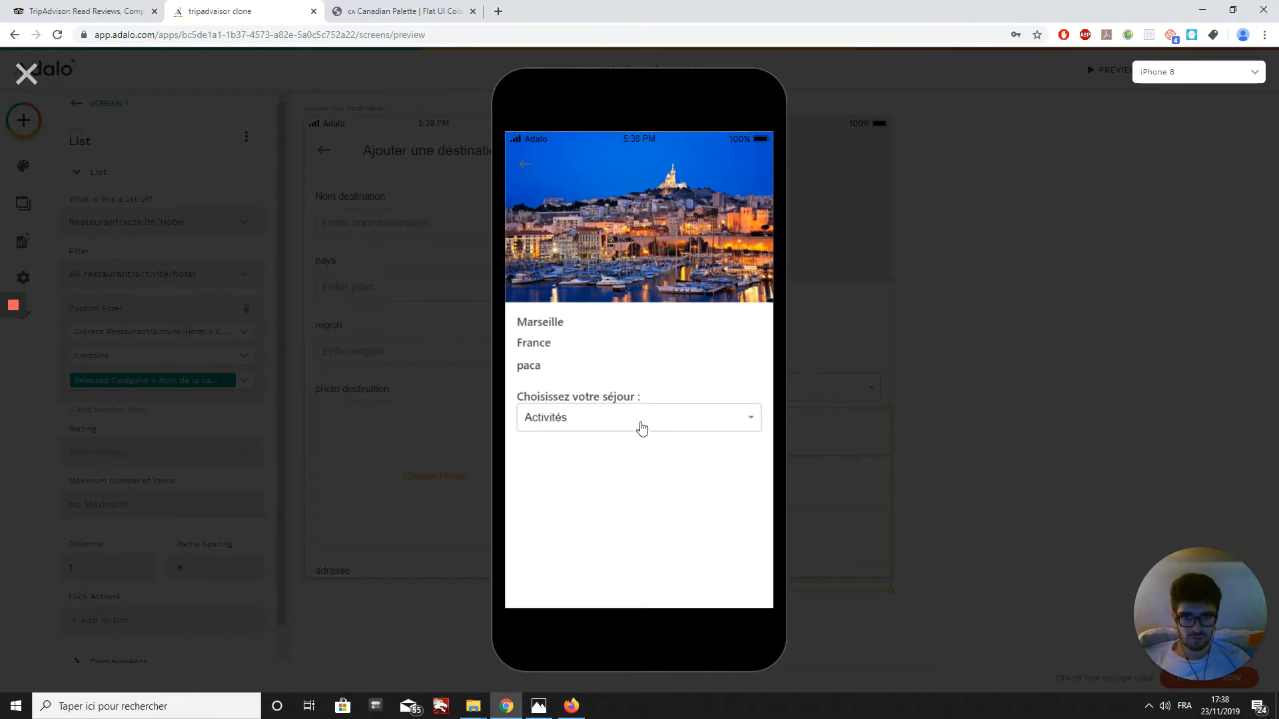
left_click(37, 75)
Review the category dropdown and list filter settings, and reselect Catégorie > Nom de la catégorie as the field the custom filter compares
left_click(714, 390)
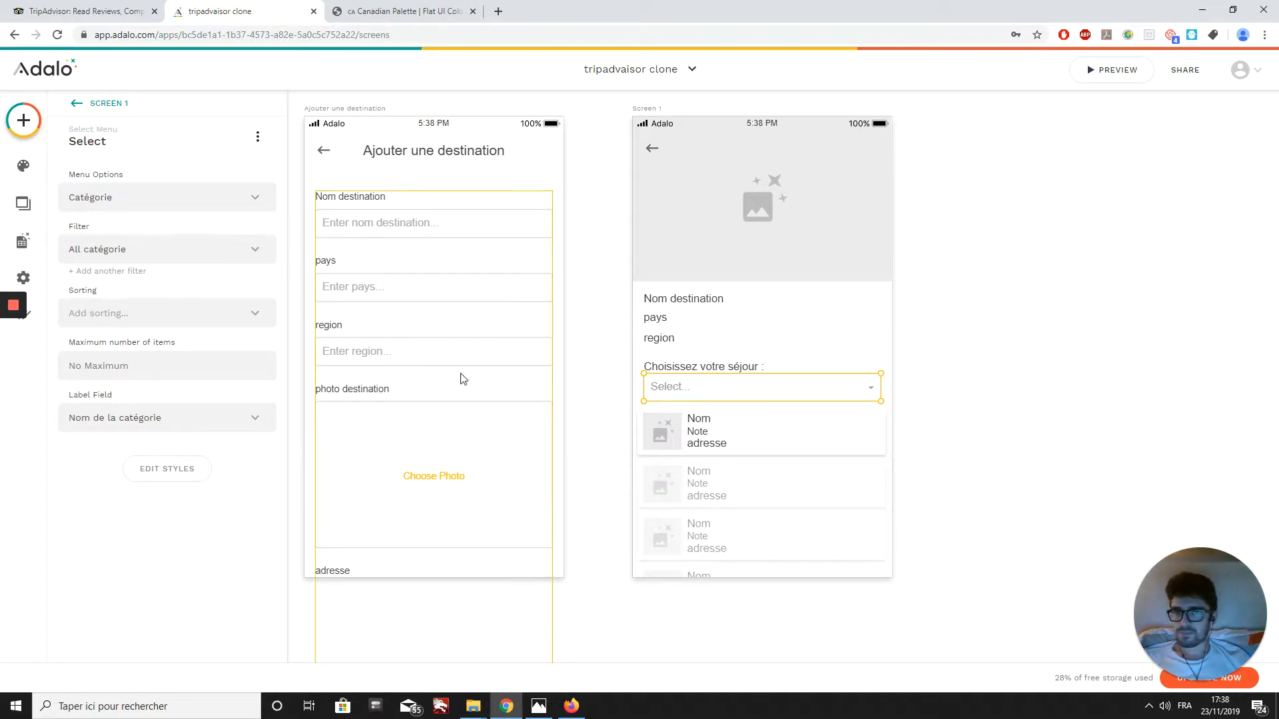
left_click(776, 524)
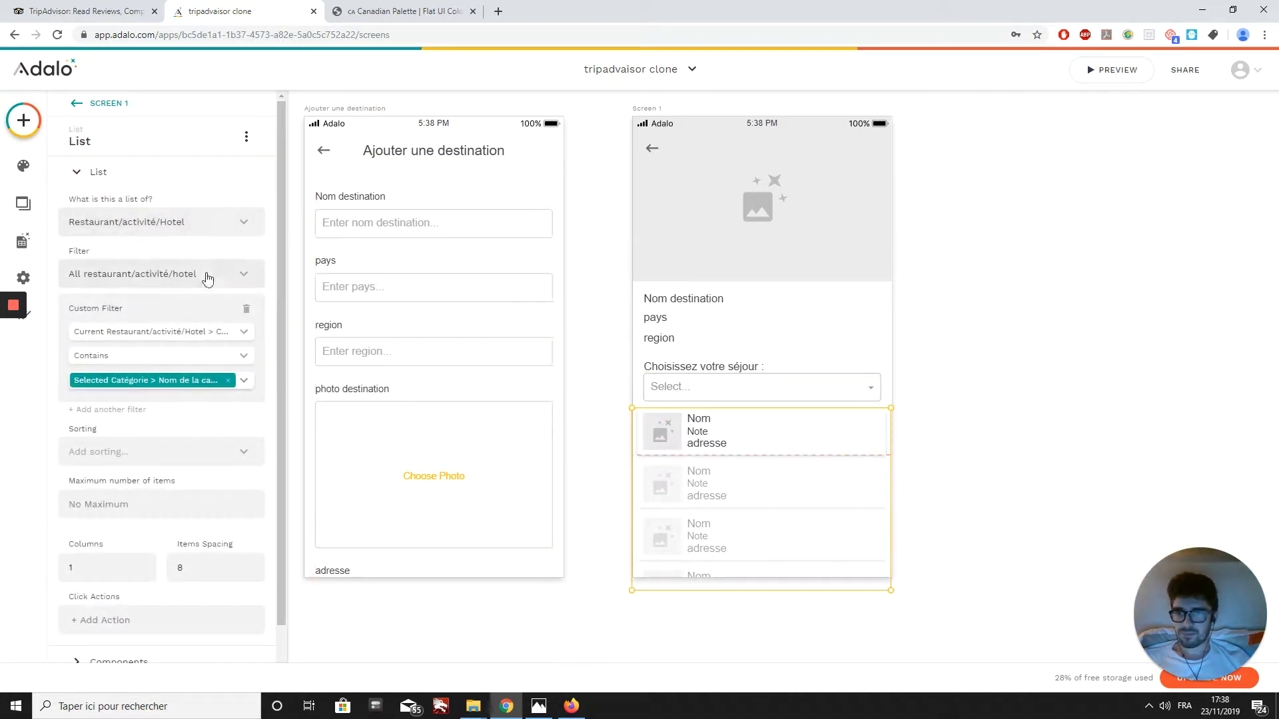
scroll(177, 423, "down", 1)
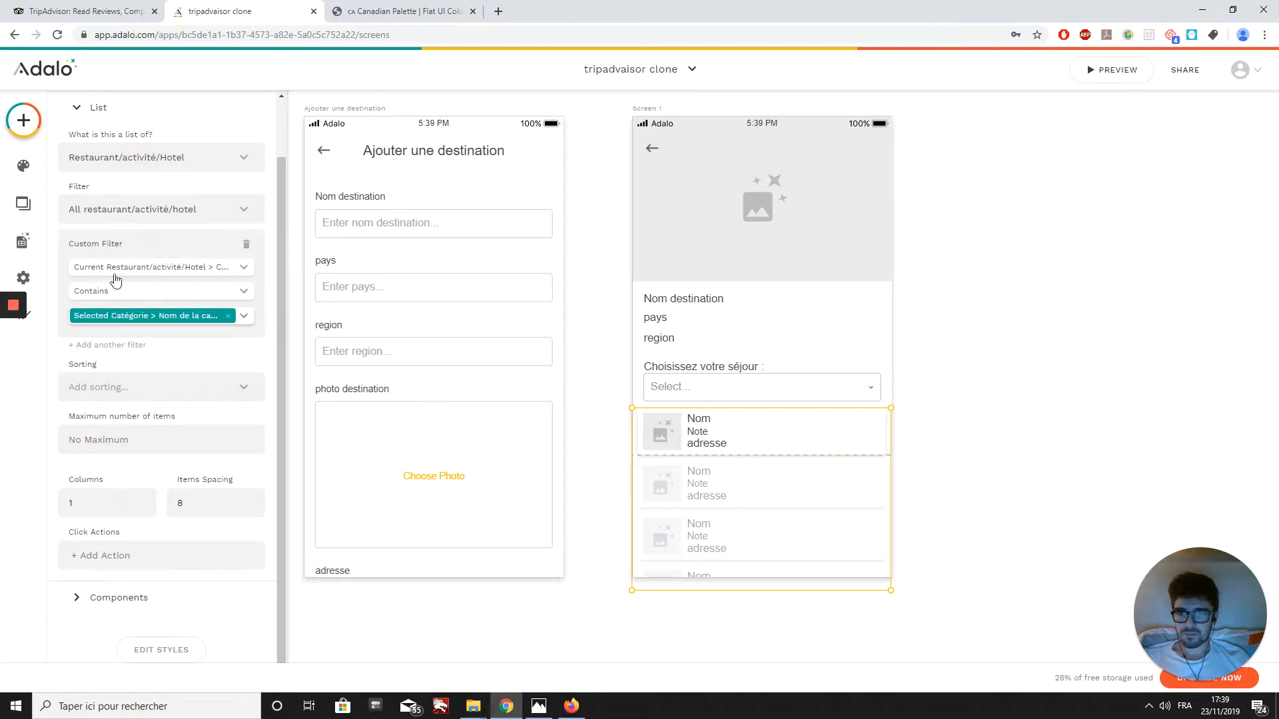
left_click(245, 319)
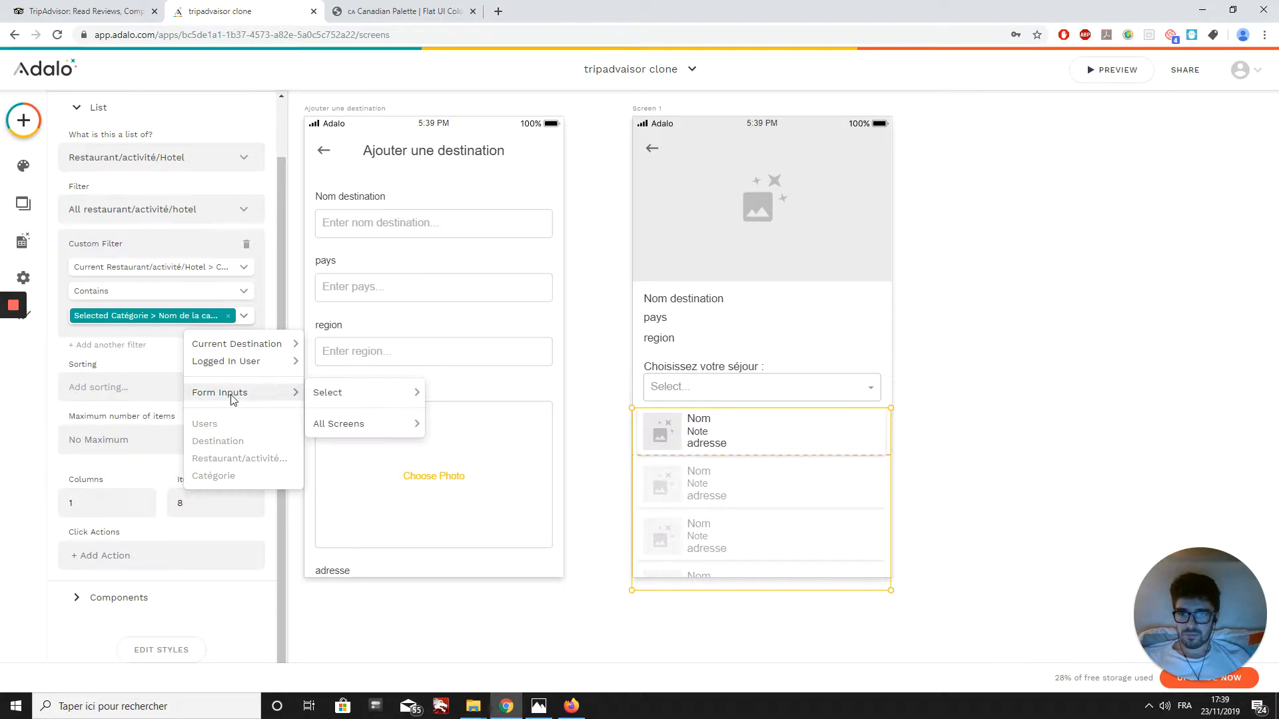
mouse_move(247, 342)
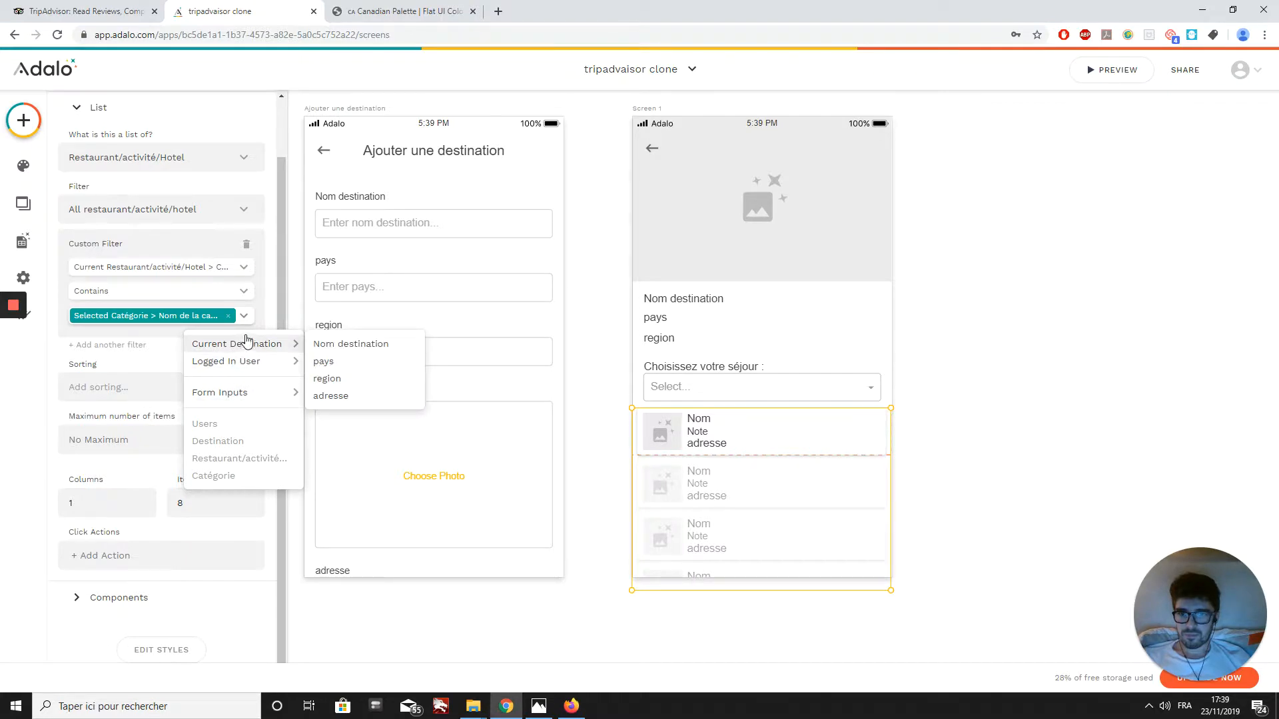
left_click(231, 267)
left_click(225, 272)
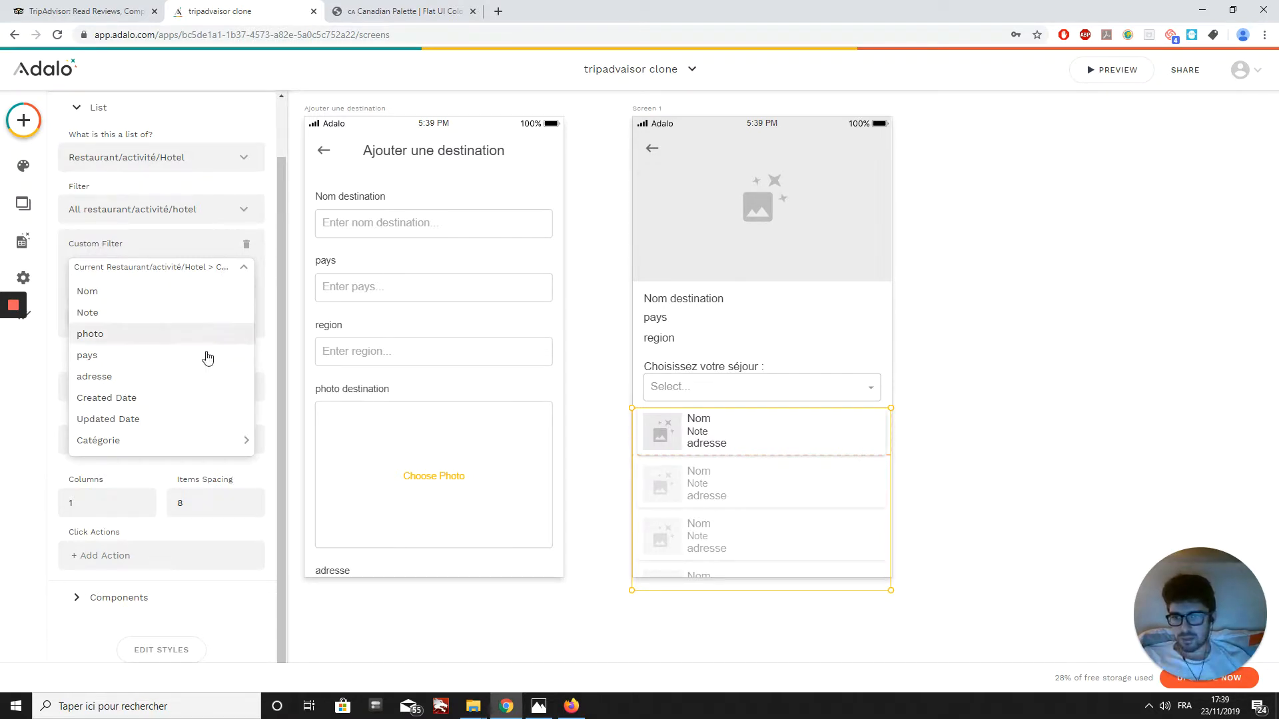
mouse_move(155, 440)
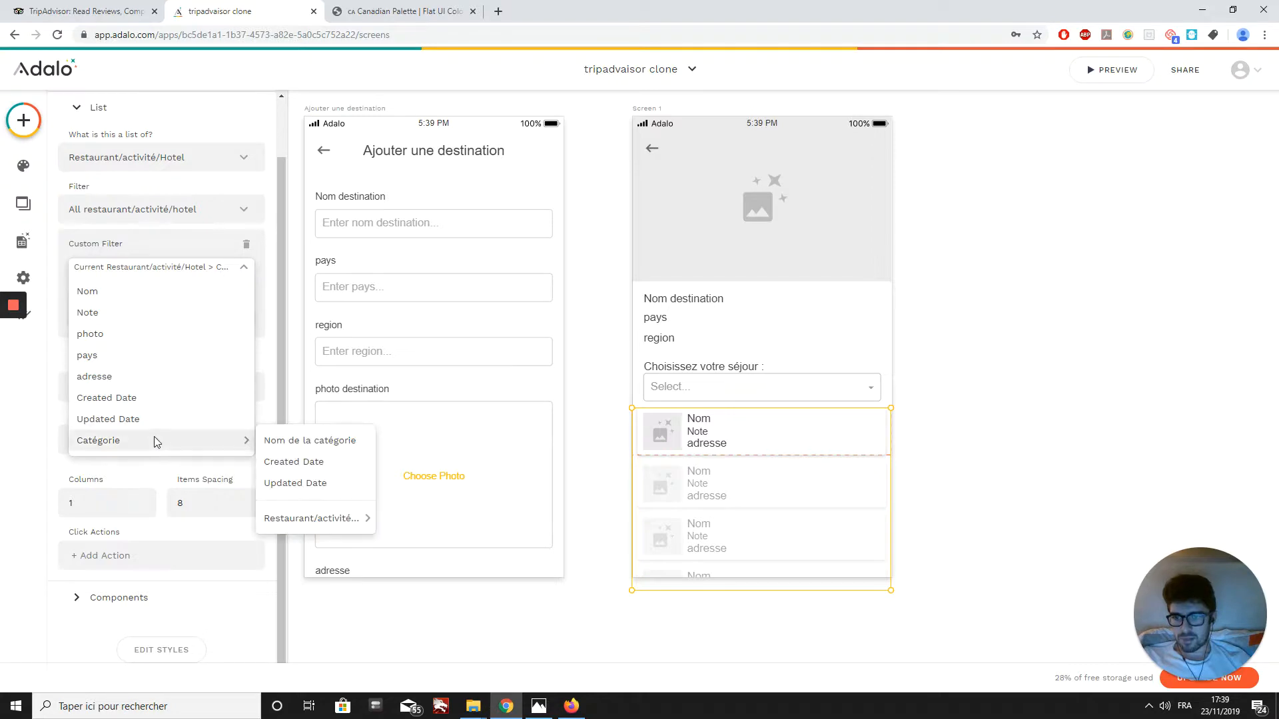
left_click(309, 443)
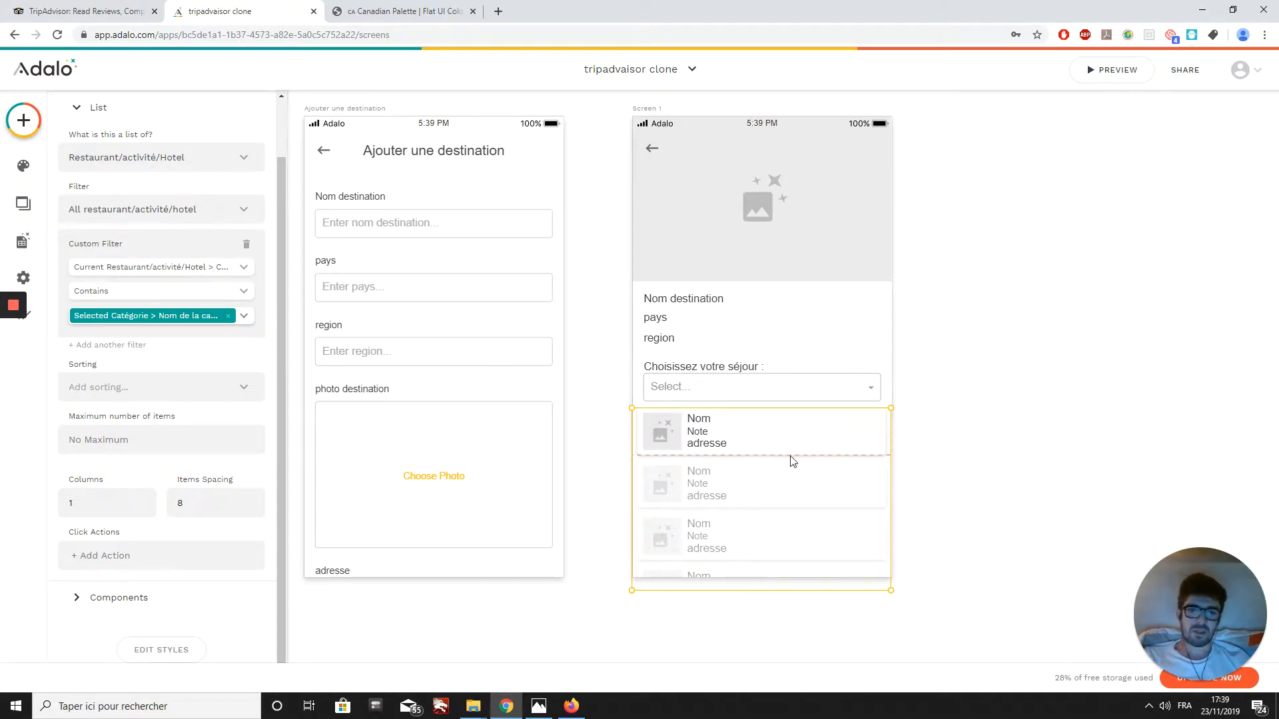
Check the records of the Catégorie collection and the category assigned to each Restaurant/activité/Hotel record in the database
left_click(22, 241)
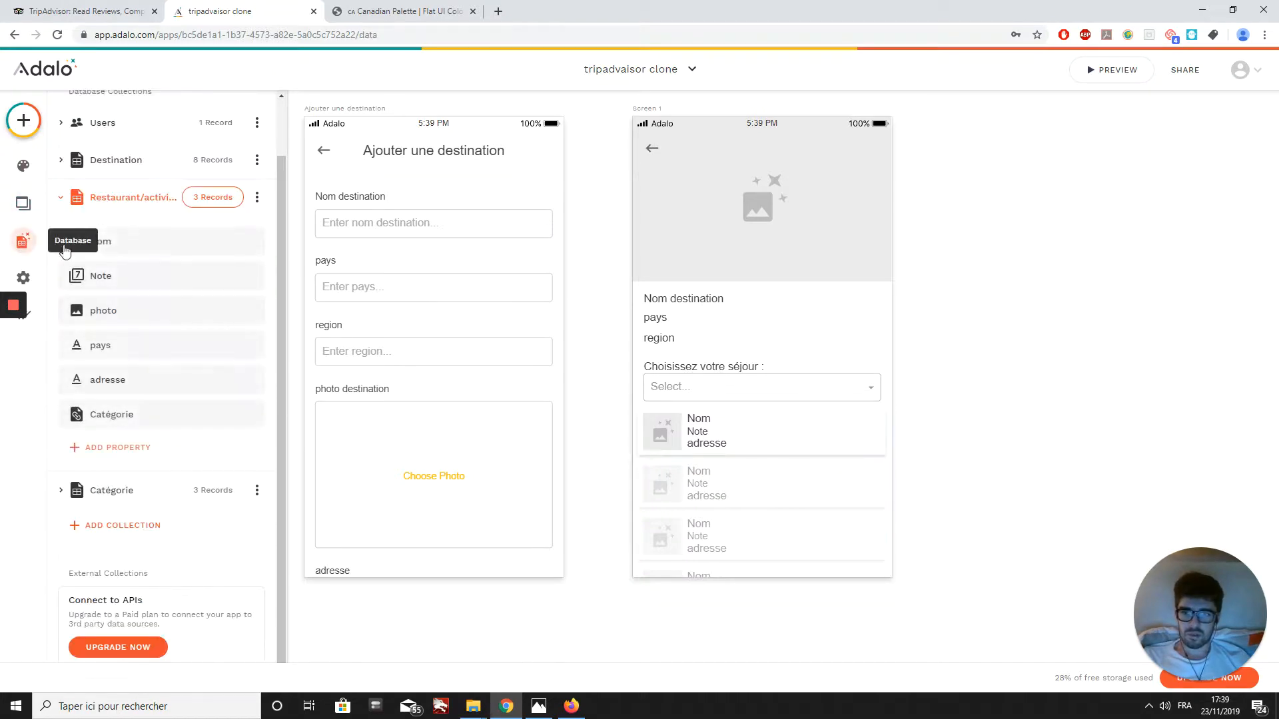
left_click(212, 491)
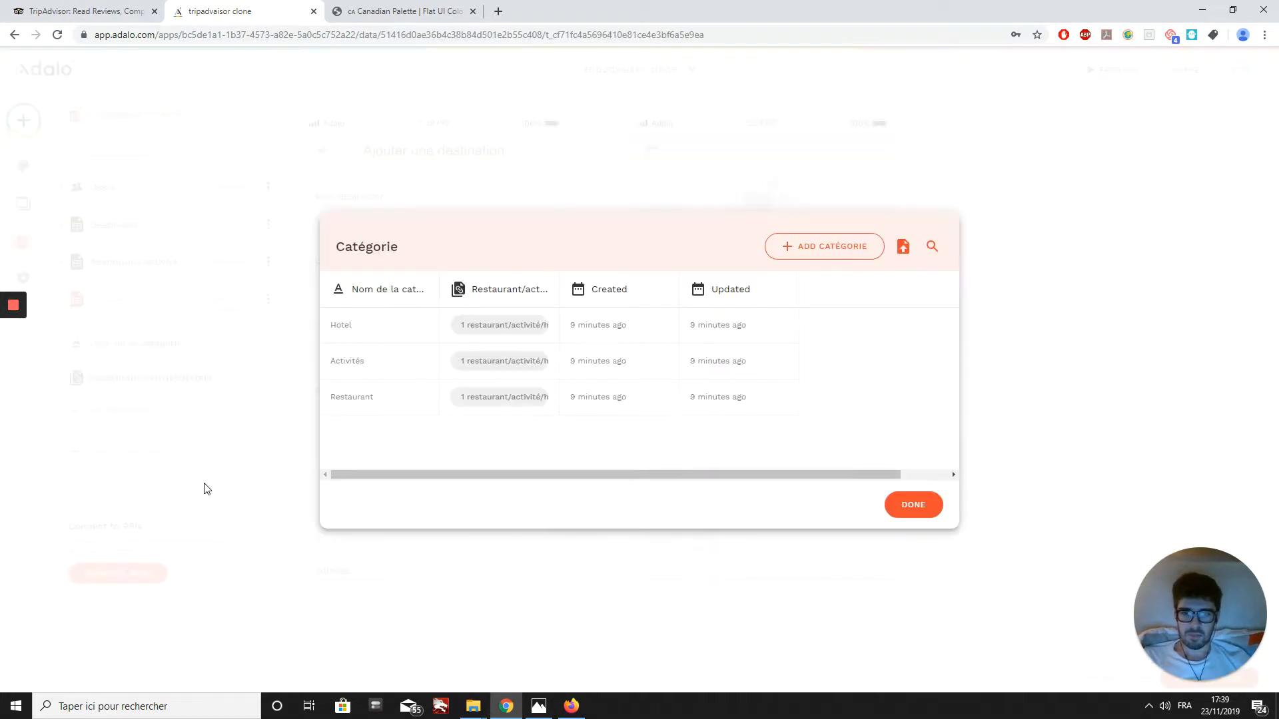
left_click(928, 507)
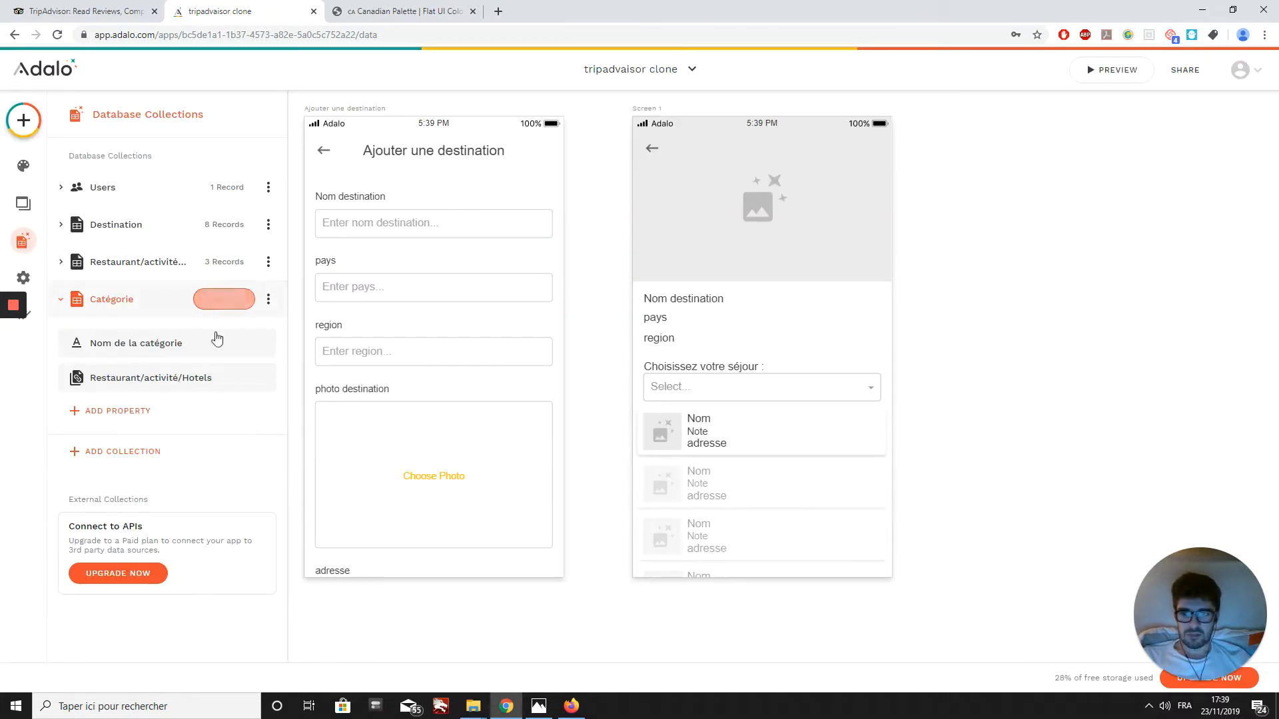
left_click(205, 265)
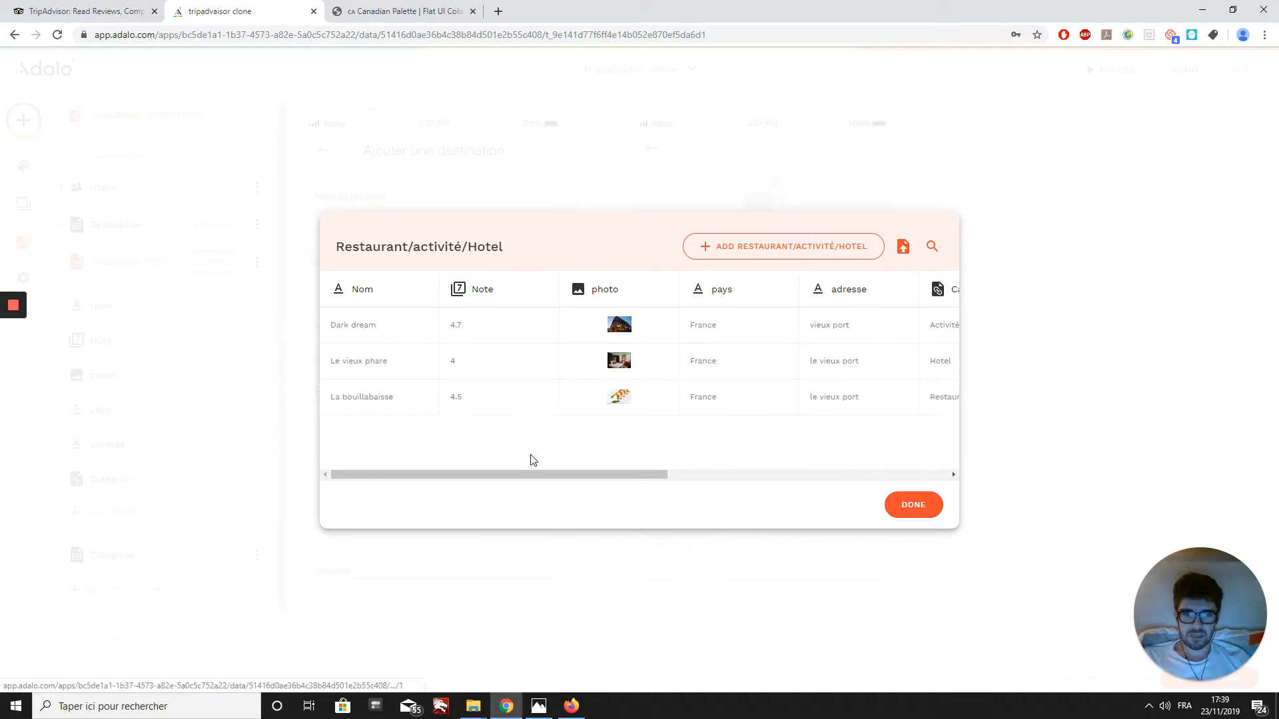
left_click_drag(526, 478, 659, 478)
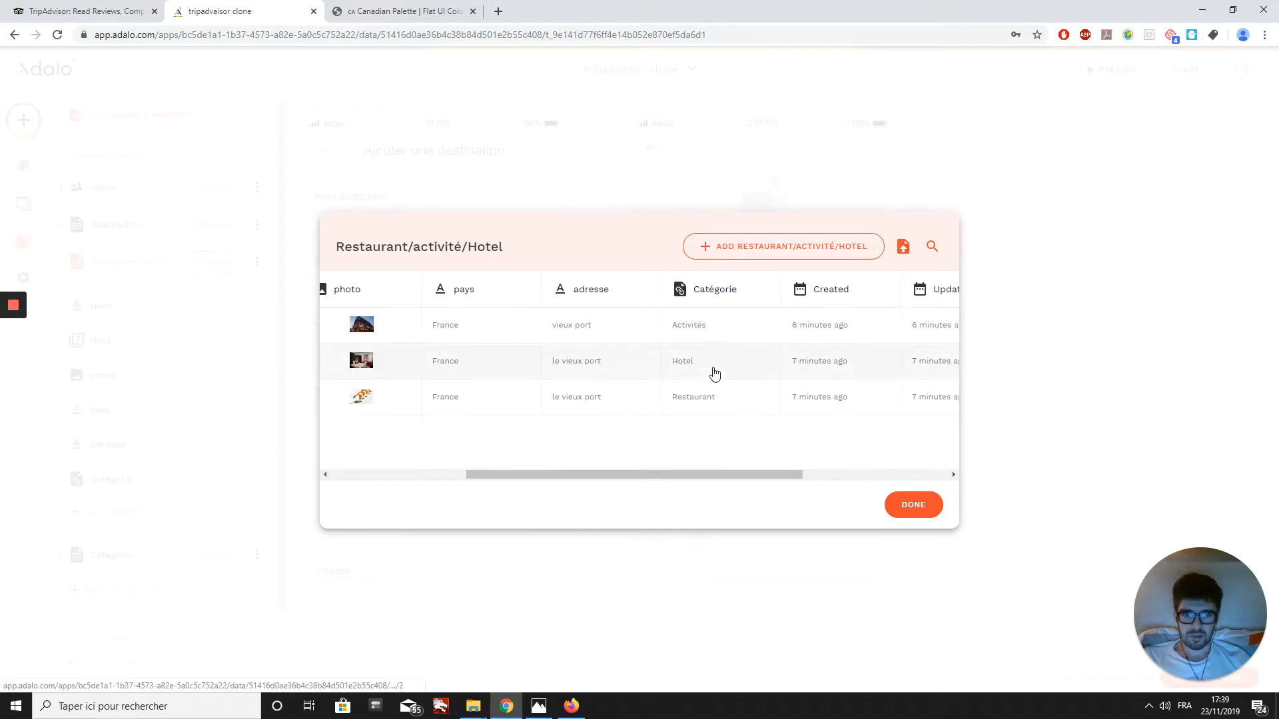
left_click(917, 505)
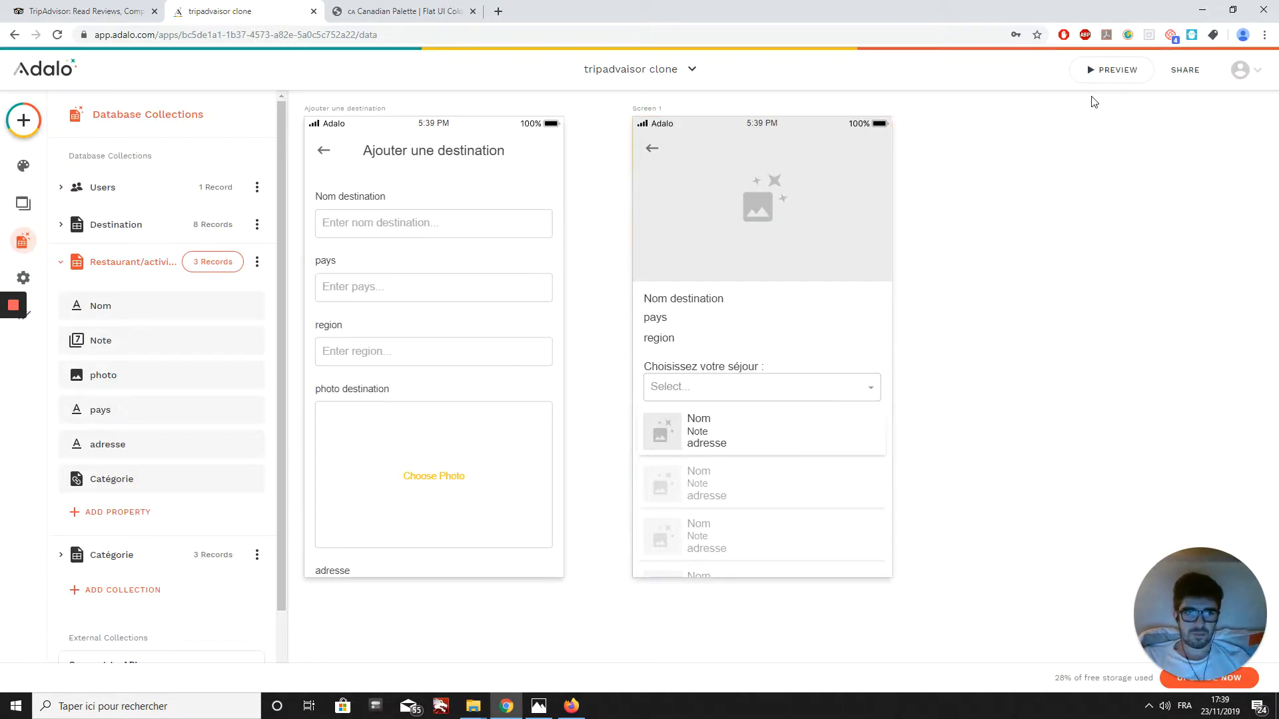
left_click(725, 397)
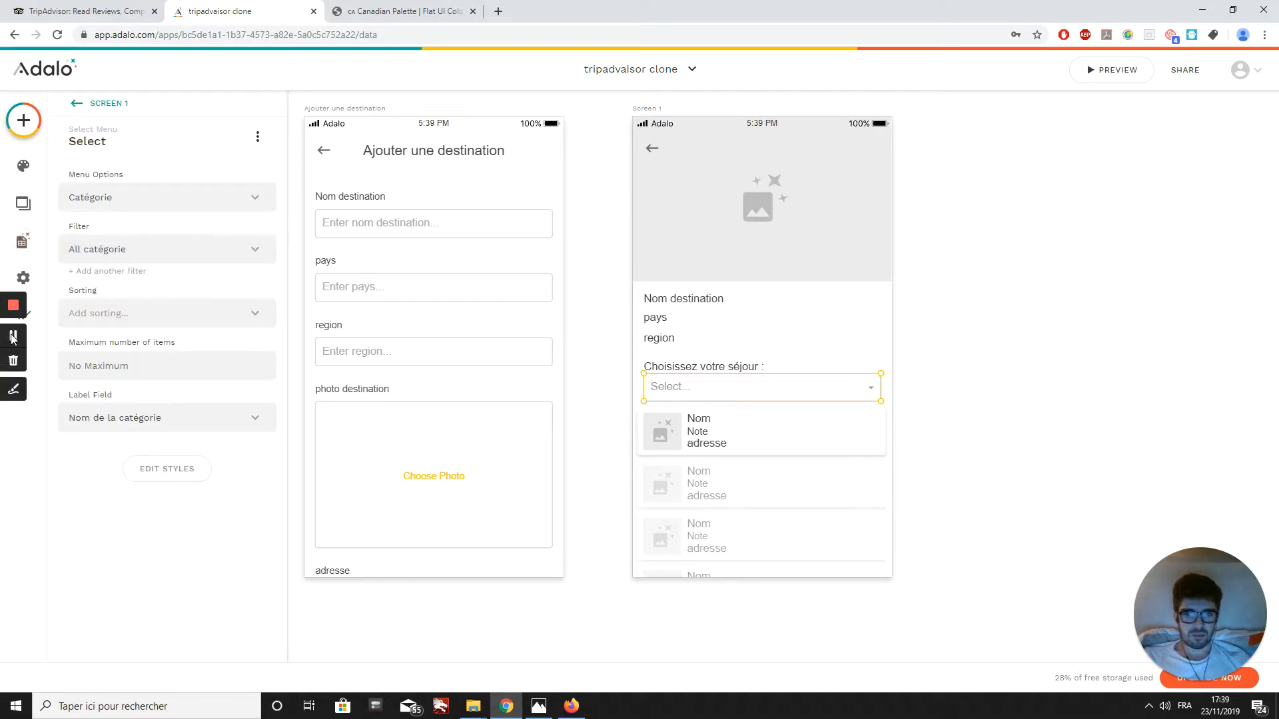
left_click(12, 336)
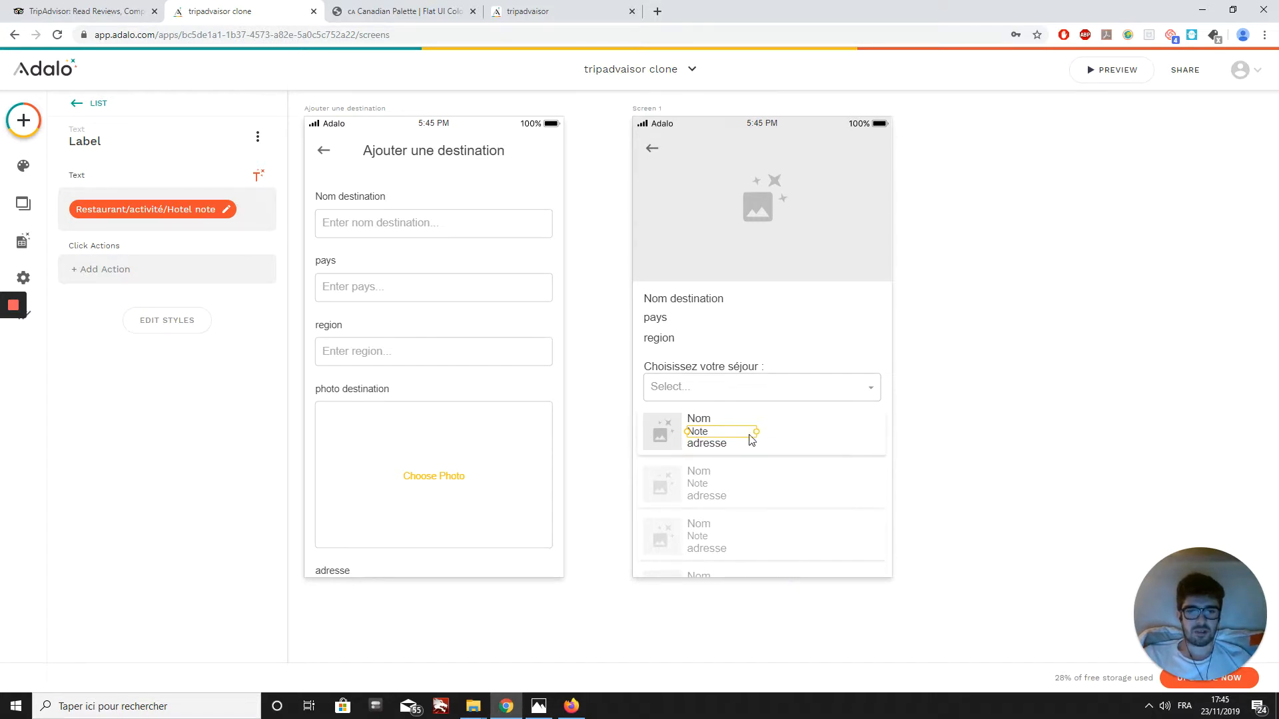
Move the Note label in the list item to the far right, level with the adresse label
left_click_drag(707, 437, 844, 451)
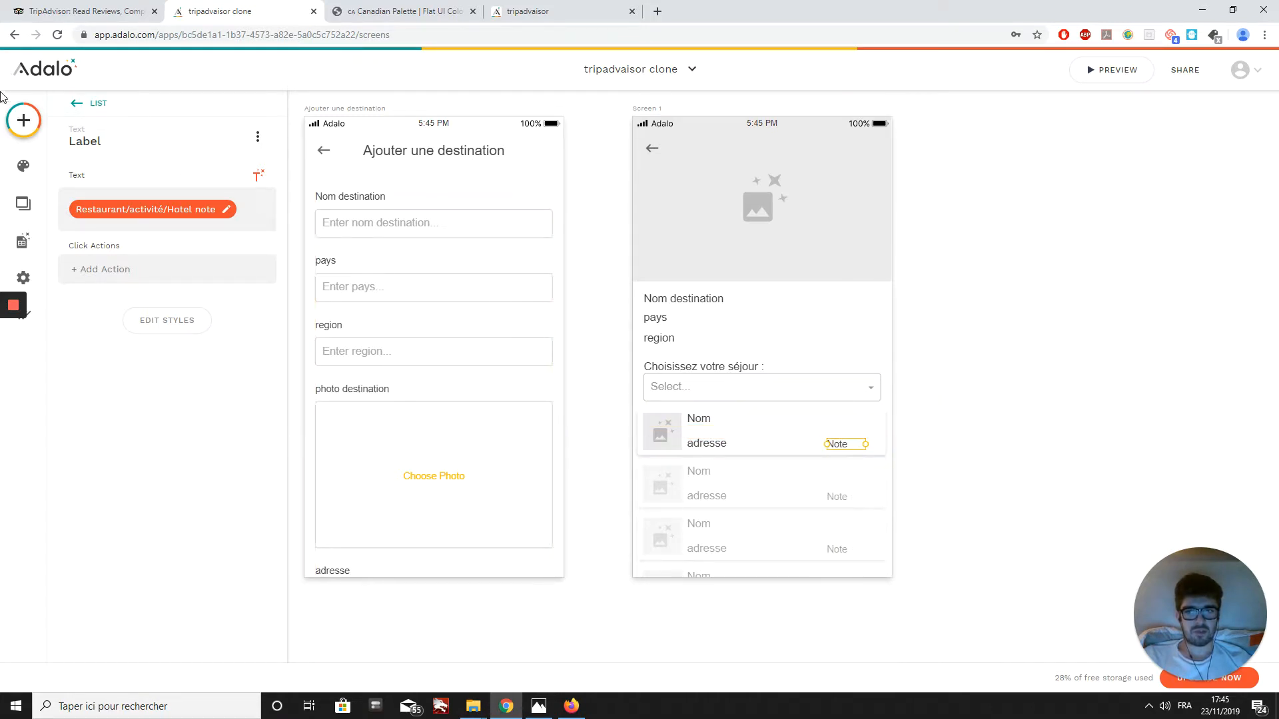
left_click(23, 120)
left_click_drag(113, 270, 719, 431)
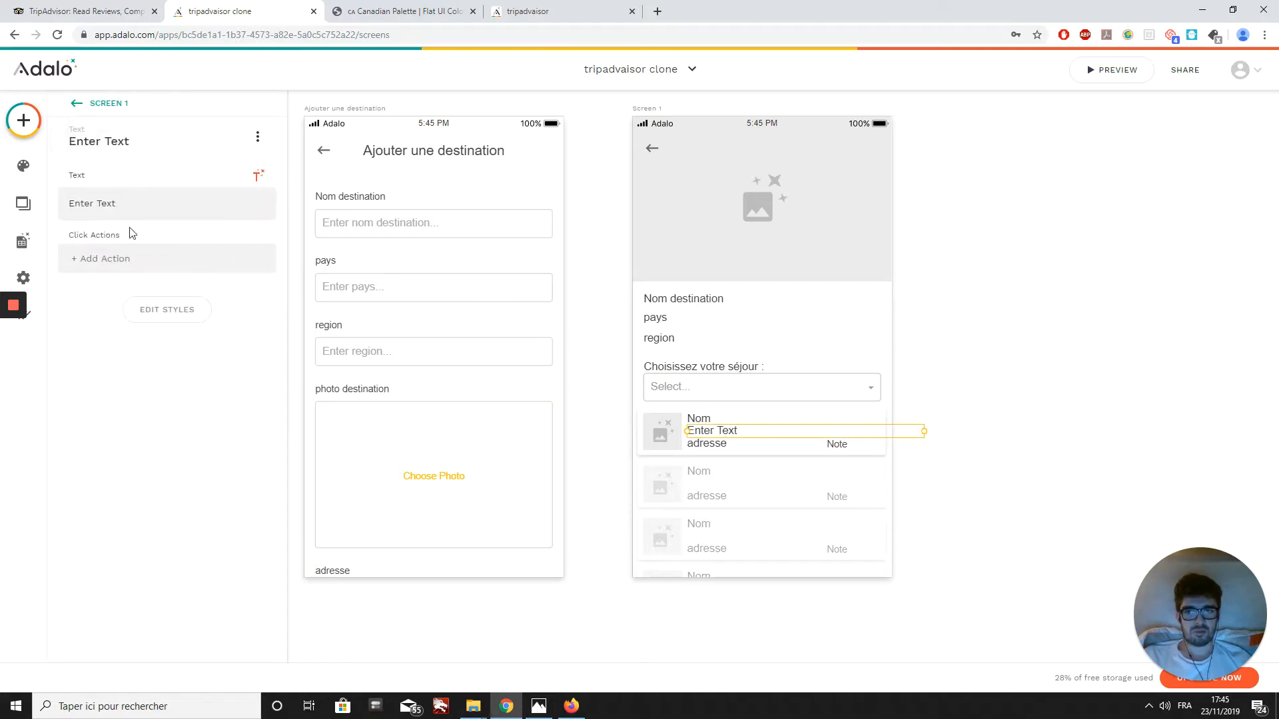
key("BackSpace")
key("BackSpace")
key("BackSpace")
key("BackSpace")
key("BackSpace")
key("BackSpace")
key("BackSpace")
key("BackSpace")
key("BackSpace")
key("BackSpace")
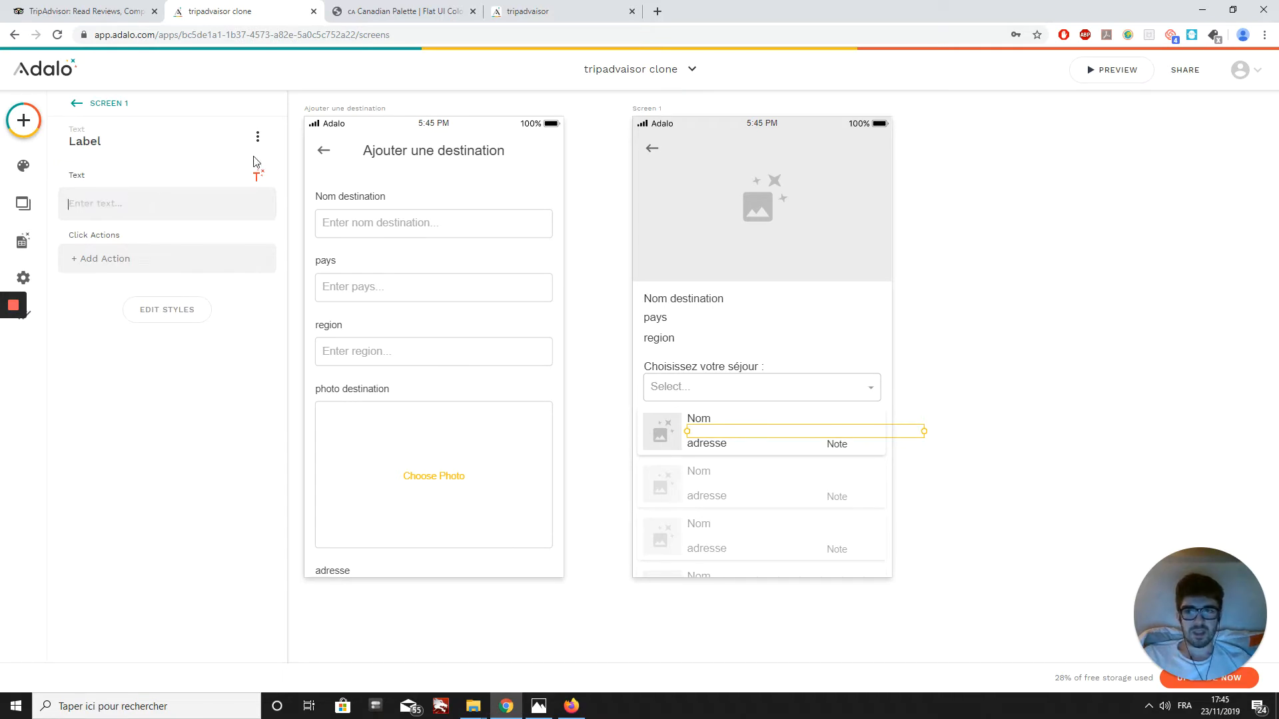
left_click(259, 175)
mouse_move(243, 213)
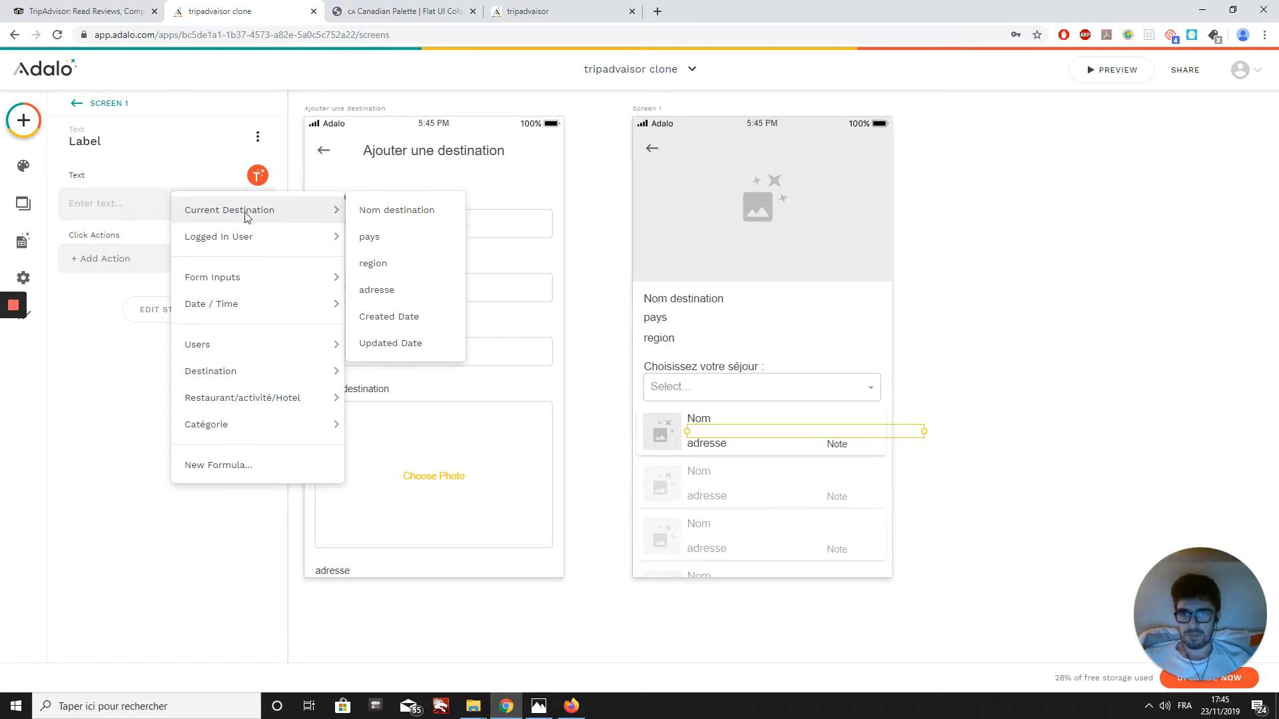
mouse_move(207, 398)
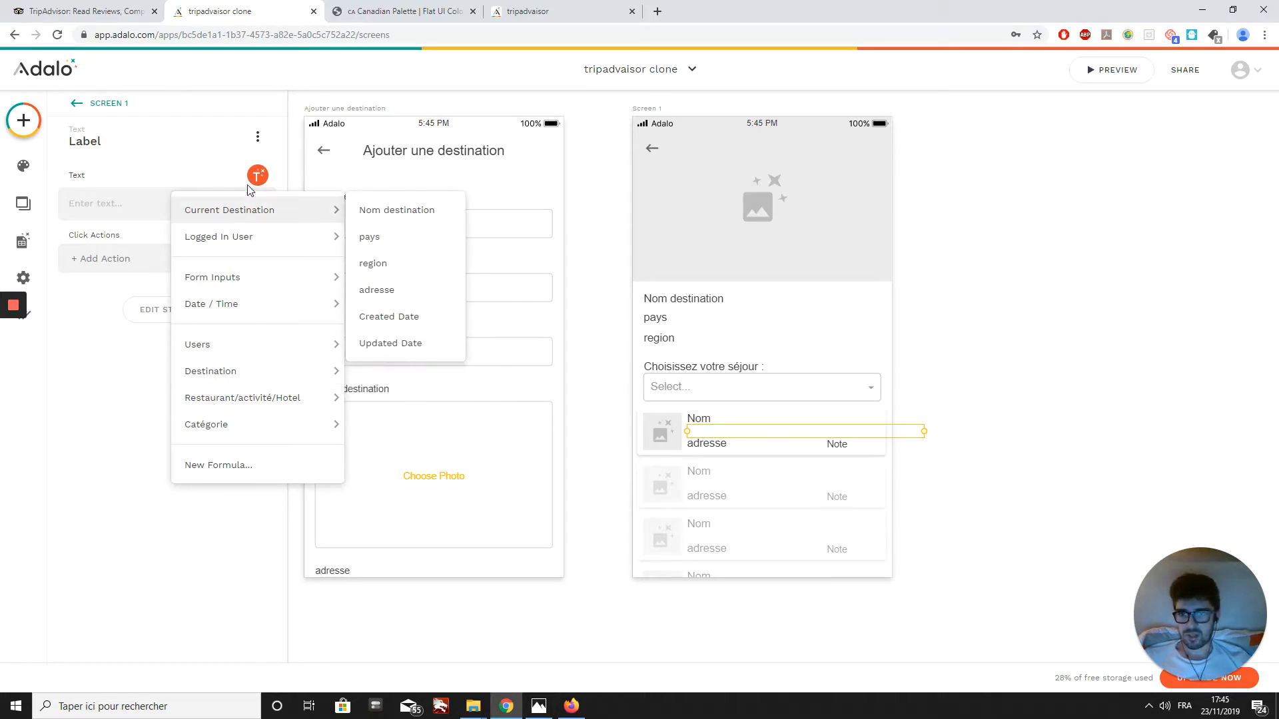
left_click(743, 441)
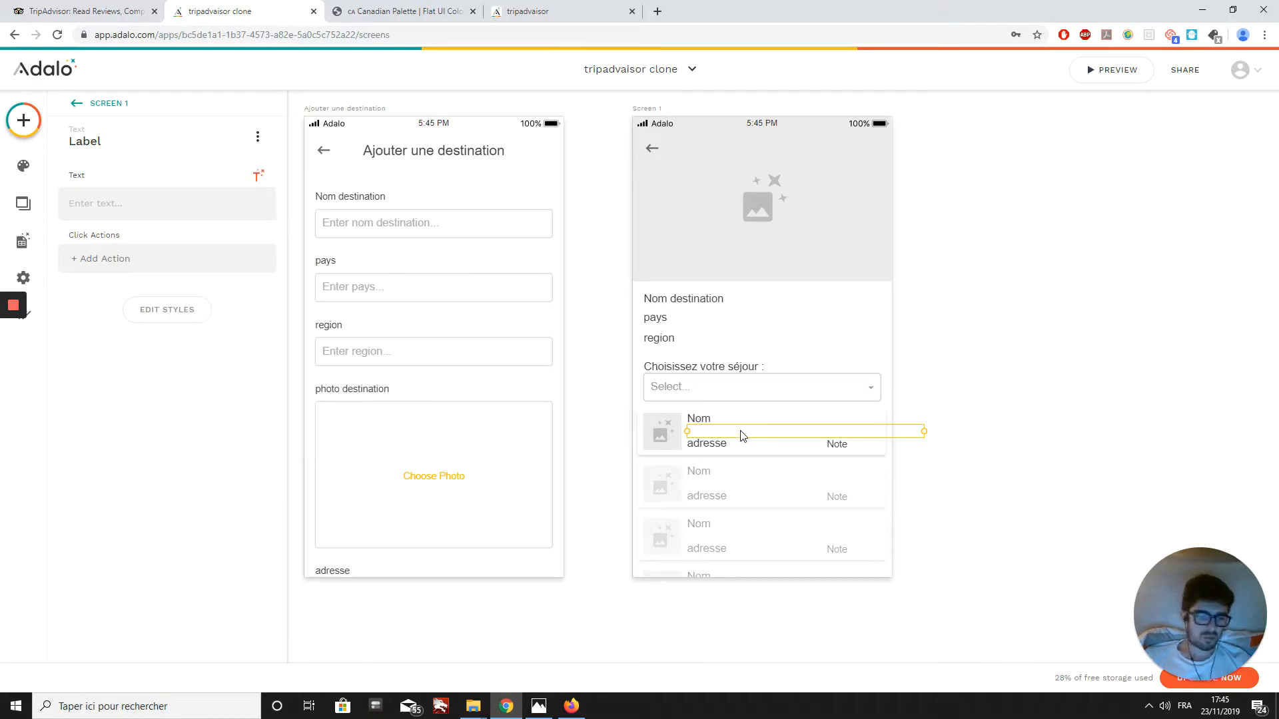
left_click(716, 438)
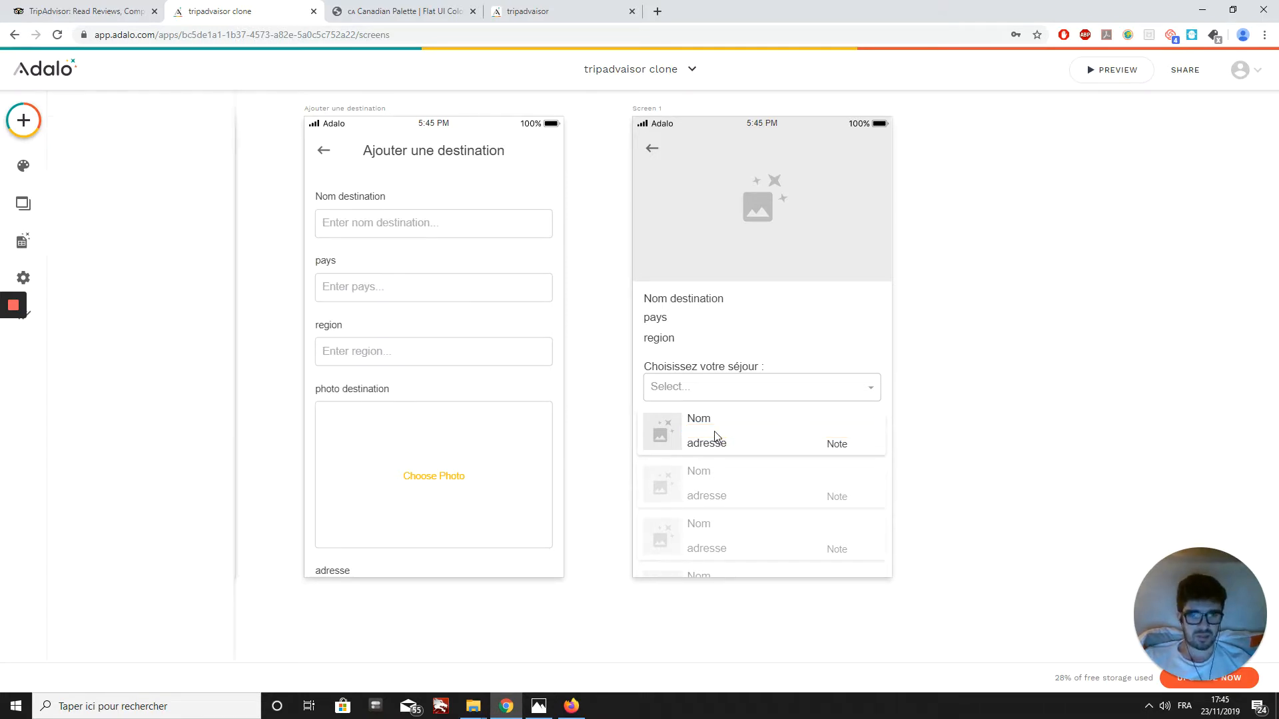
Add a Text component inside the Restaurant/activité/Hotel list item, between the Nom and adresse labels
left_click(744, 447)
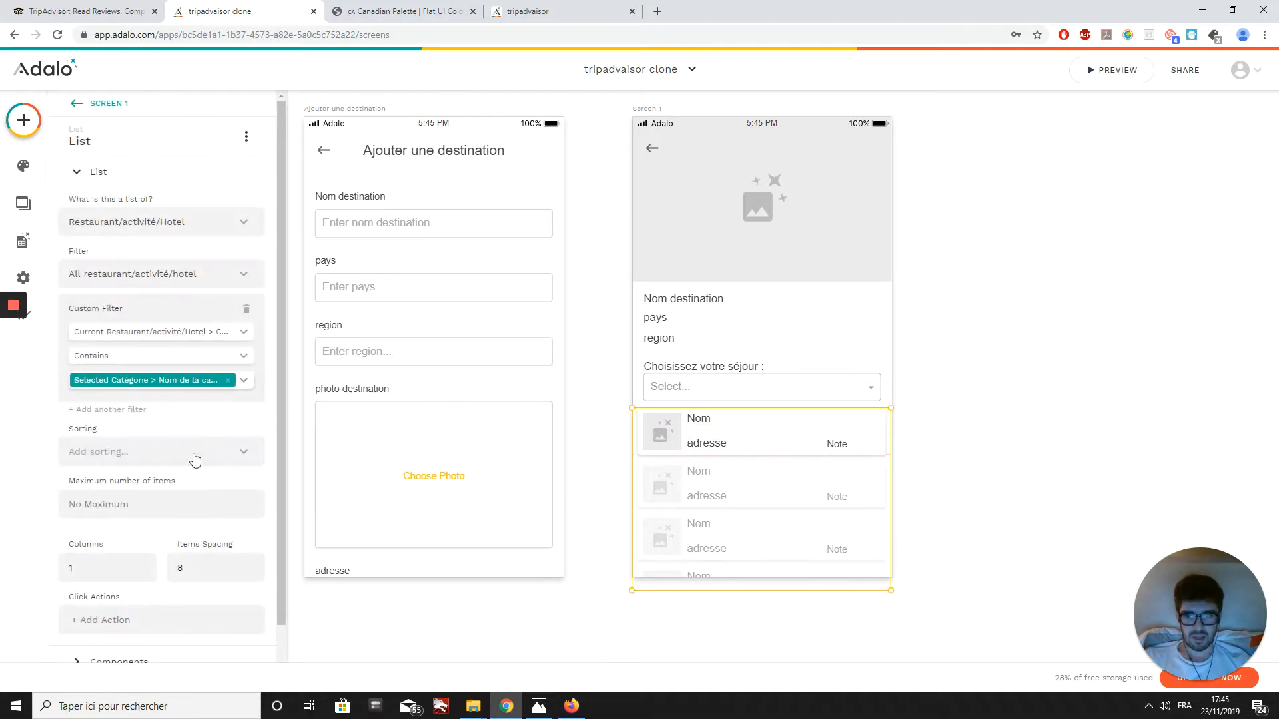
scroll(162, 481, "down", 1)
left_click(132, 642)
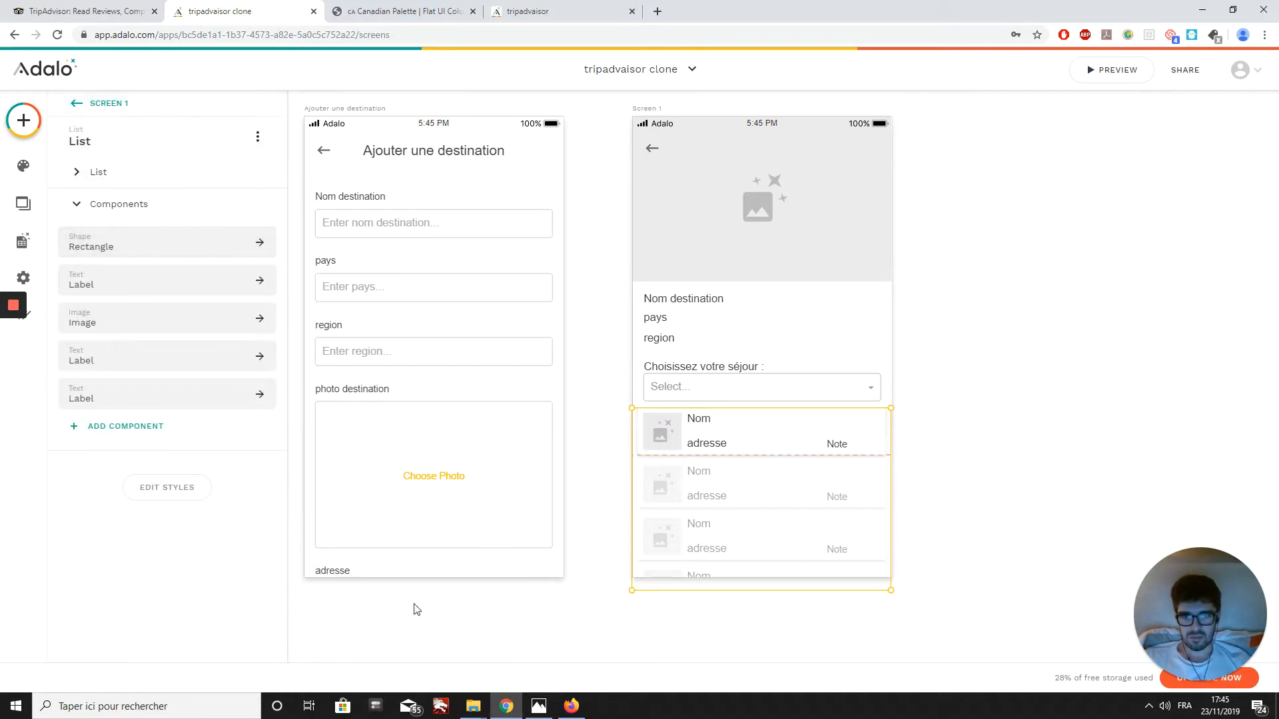
left_click(103, 427)
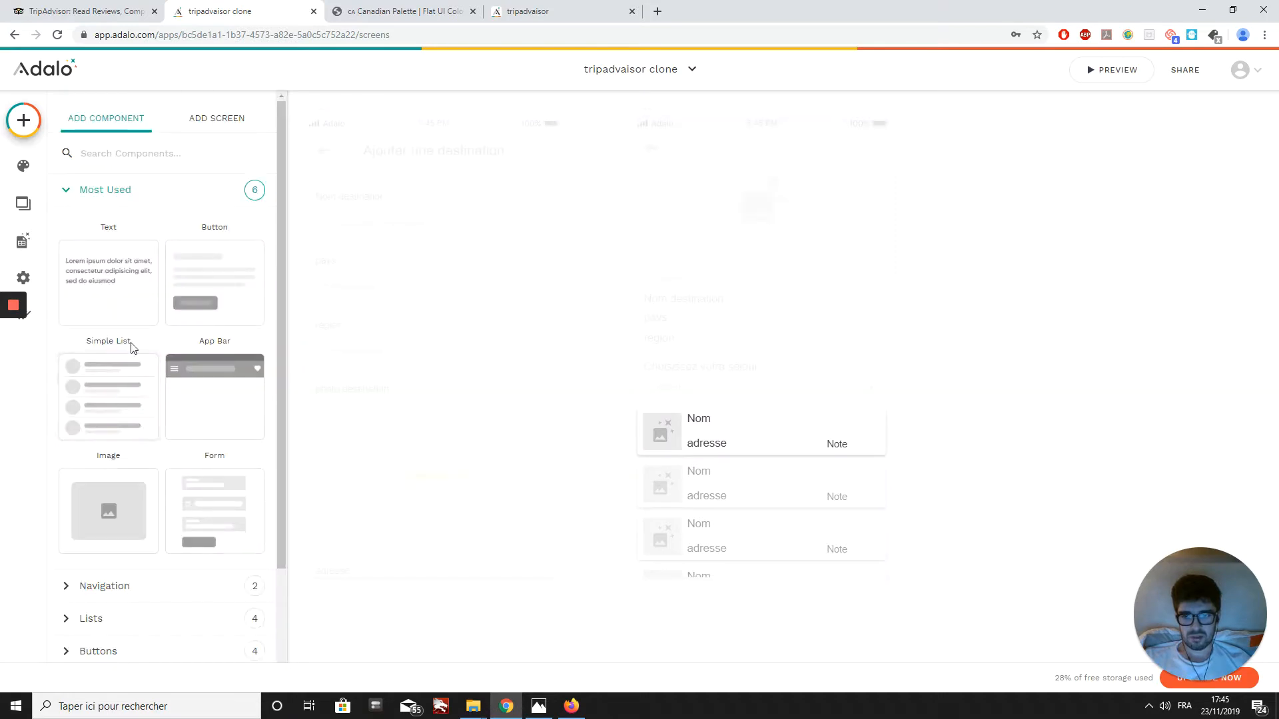
left_click_drag(129, 298, 720, 436)
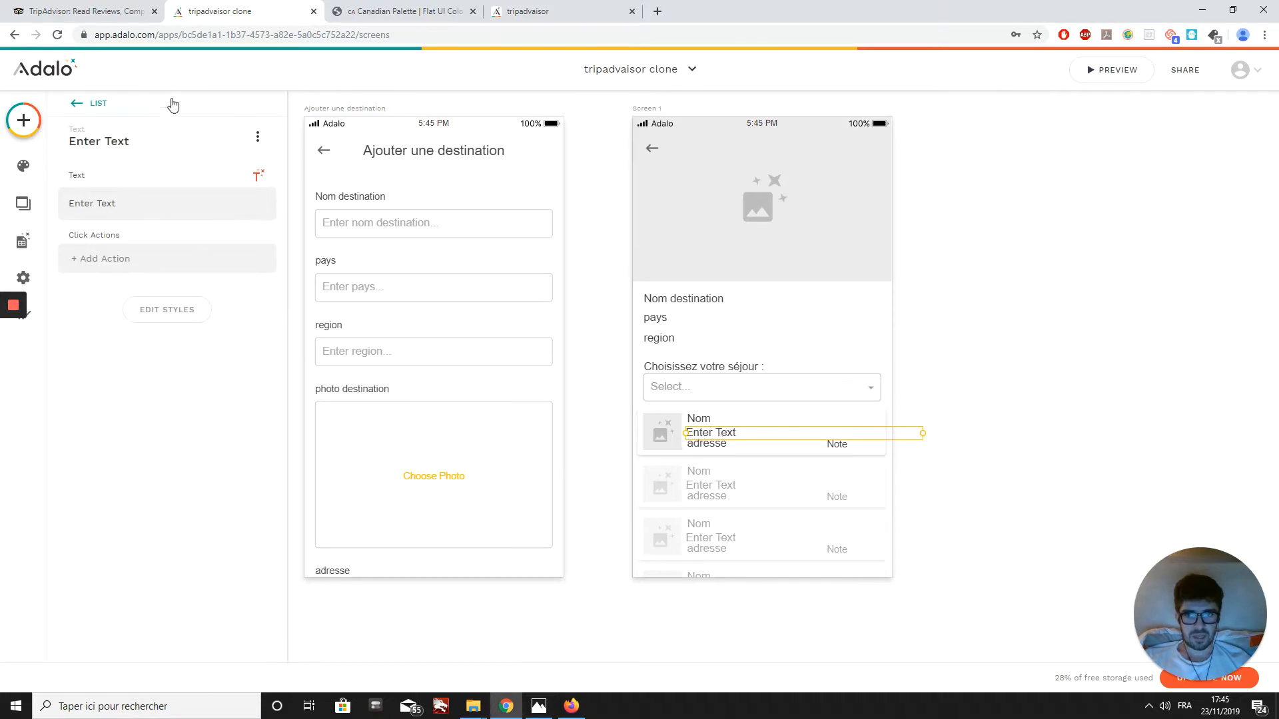
Replace the new list text with the current item's Catégorie > Nom de la catégorie value, nudge it up and narrow it to fit the list item
left_click(153, 197)
key("BackSpace")
key("BackSpace")
key("BackSpace")
key("BackSpace")
key("BackSpace")
key("BackSpace")
key("BackSpace")
key("BackSpace")
key("BackSpace")
key("BackSpace")
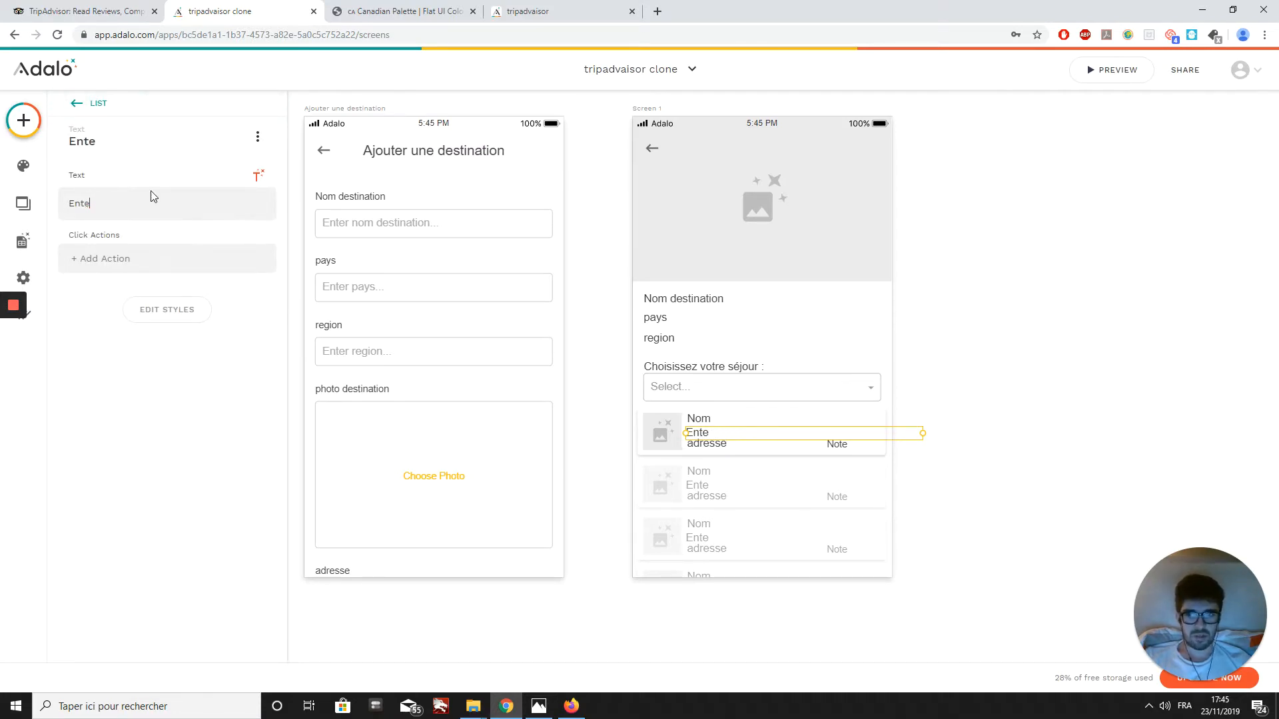
left_click(260, 178)
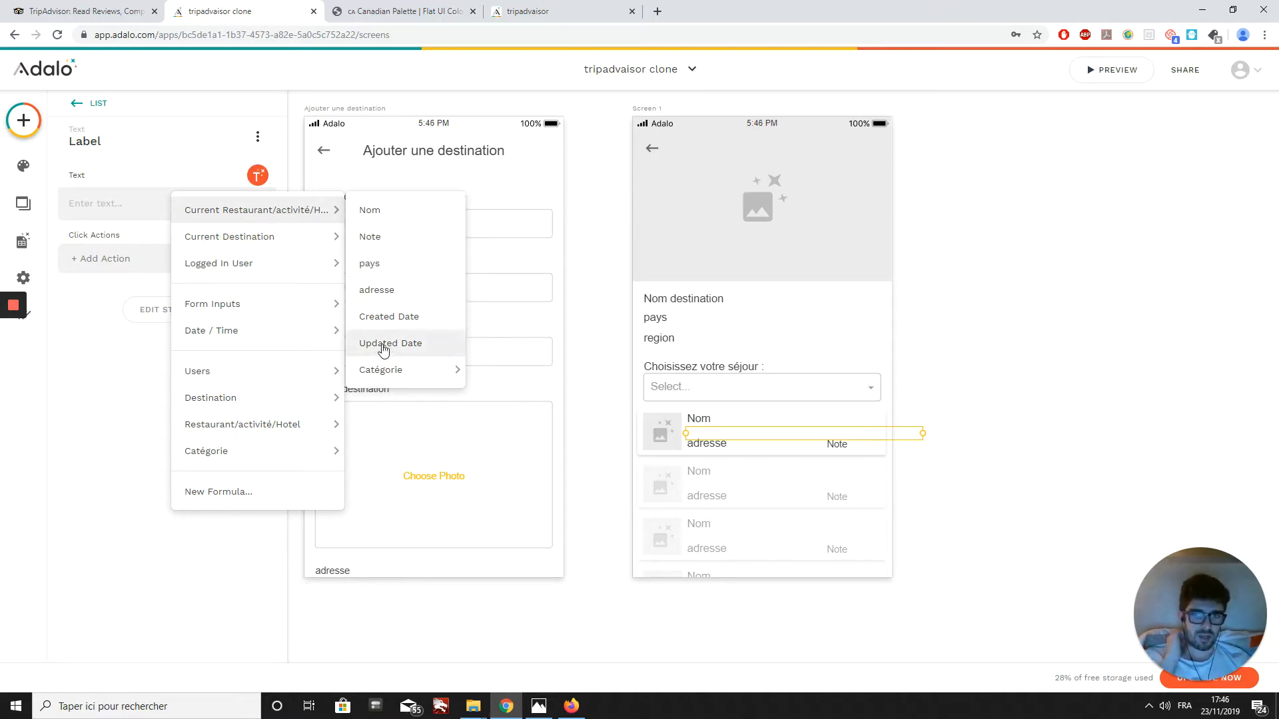
mouse_move(382, 369)
left_click(503, 380)
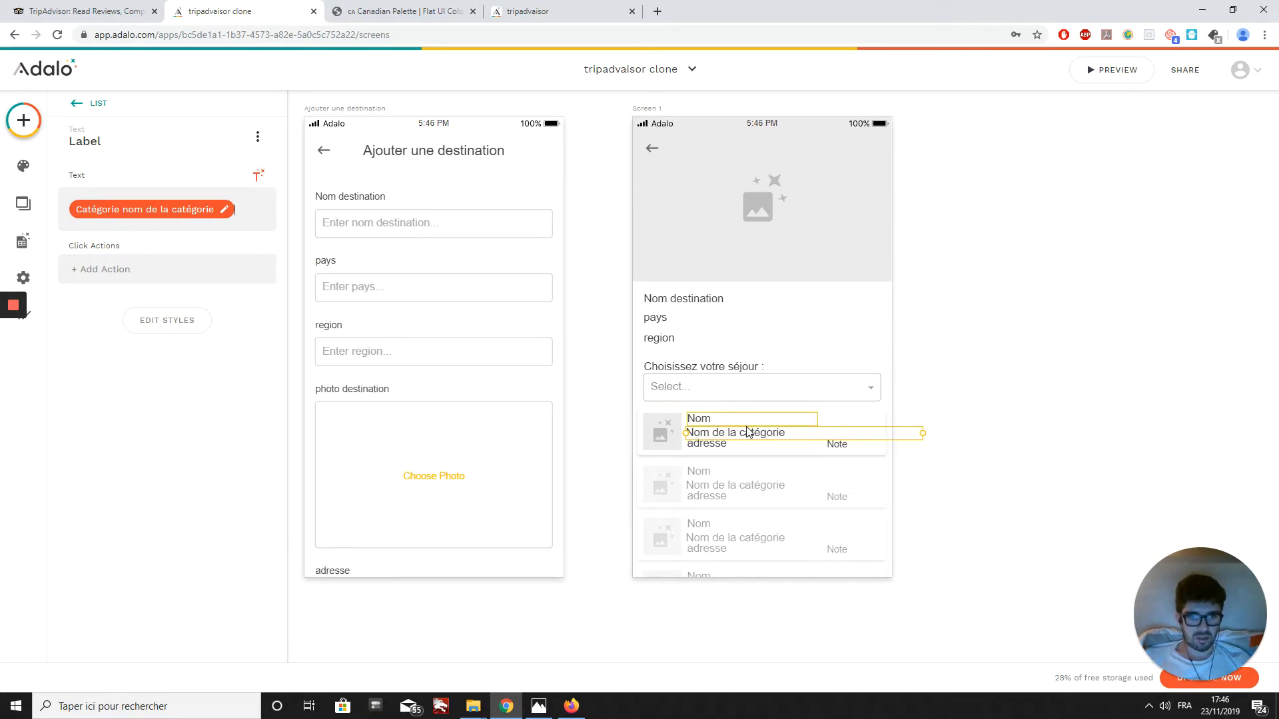
left_click_drag(745, 433, 745, 431)
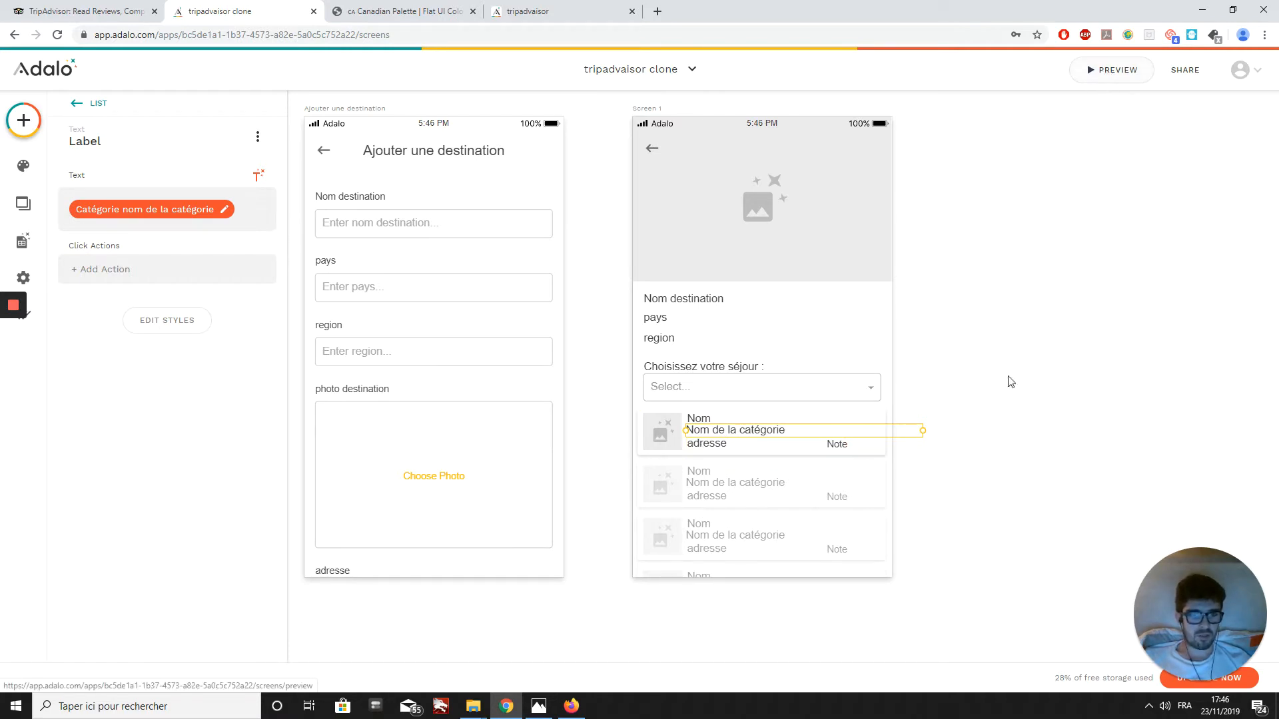
left_click_drag(875, 430, 860, 429)
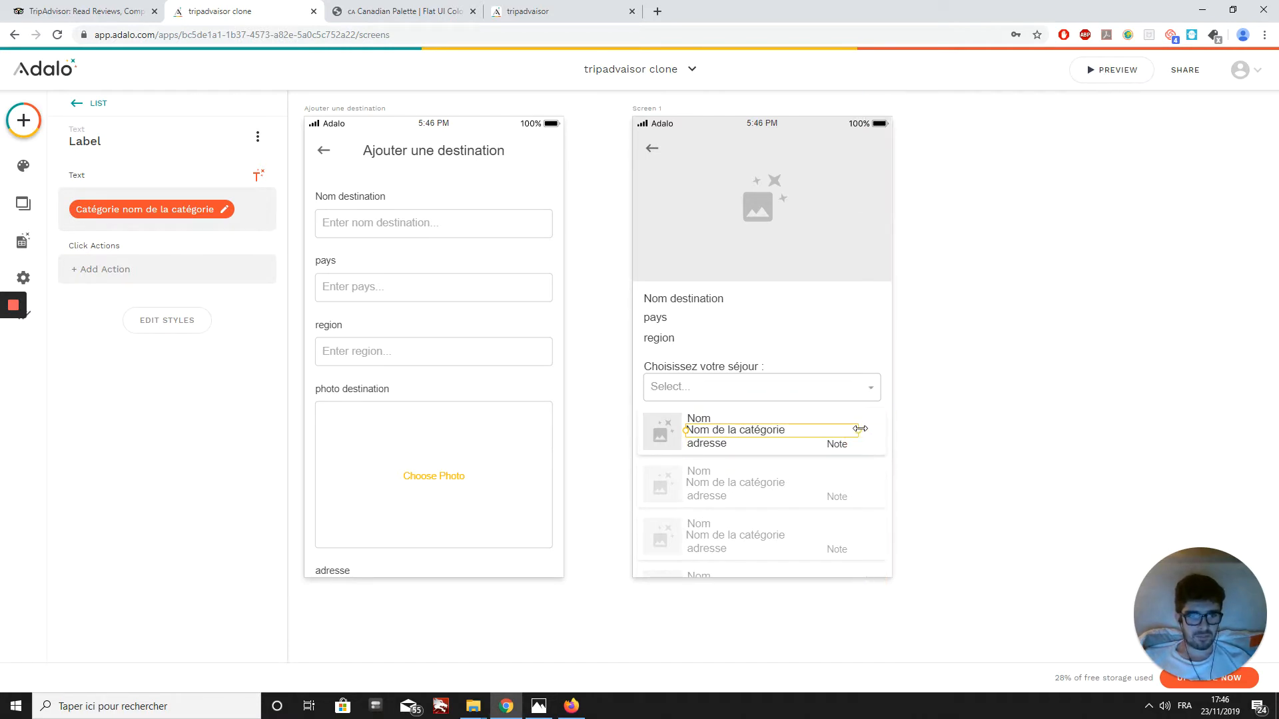
Preview the app, search the destinations for "Mar" and open the Marseille detail screen to check its list items
left_click(1098, 84)
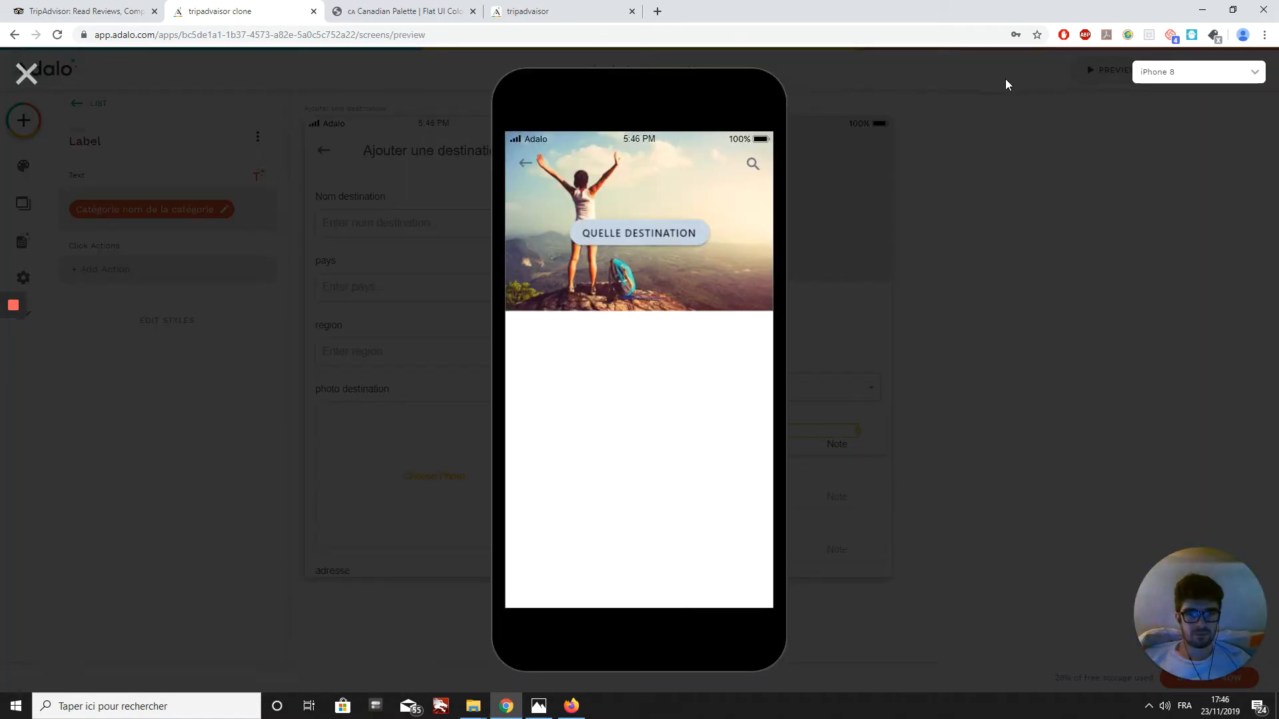
left_click(606, 238)
left_click(655, 195)
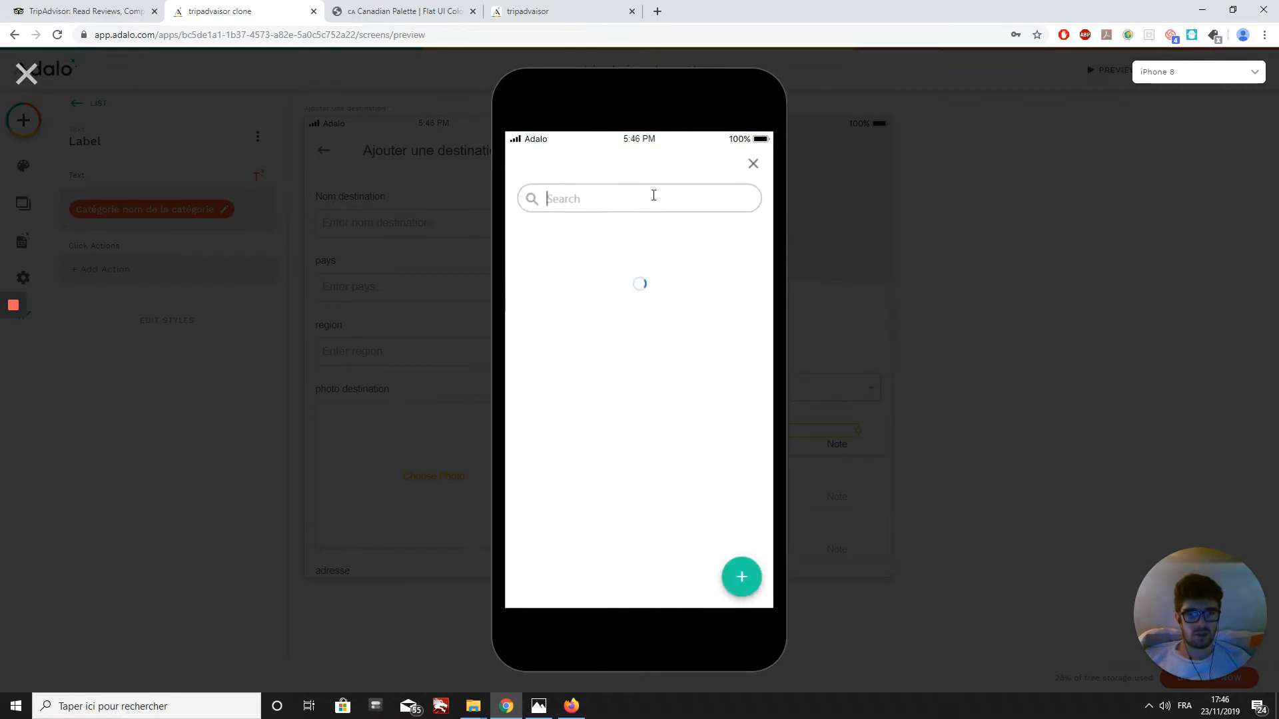
type("Mar")
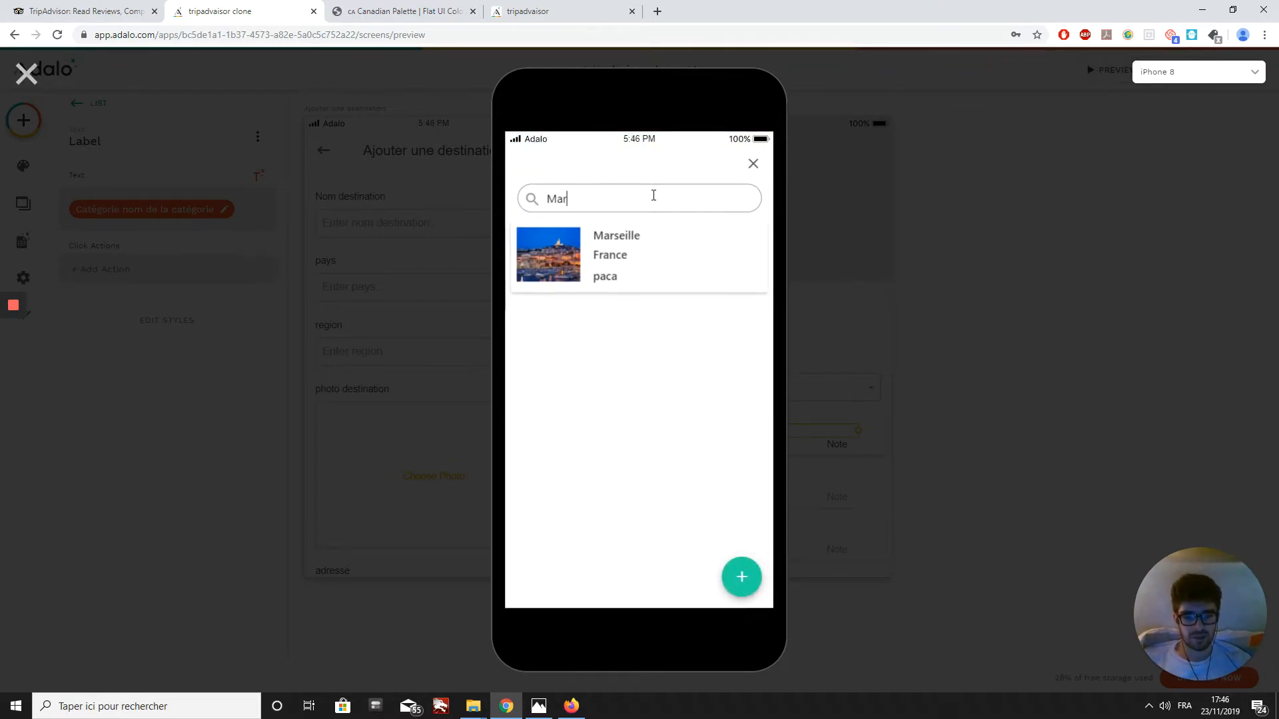
left_click(598, 258)
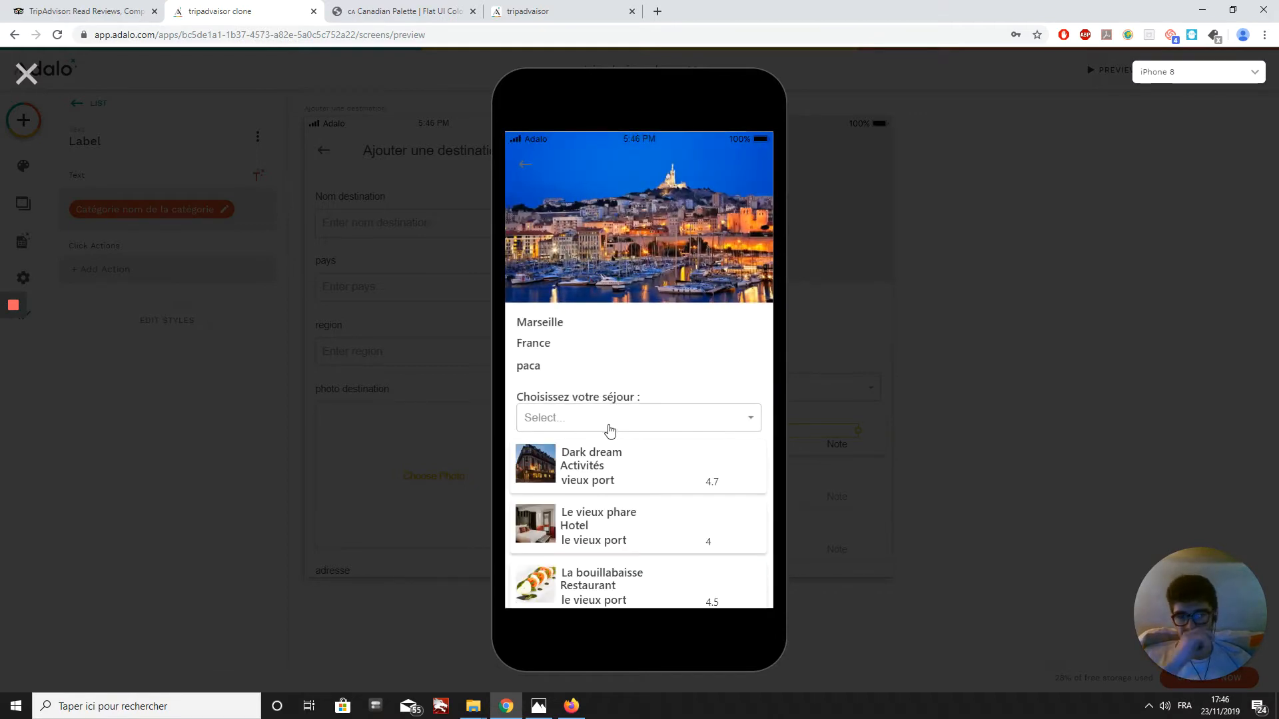
scroll(641, 519, "down", 1)
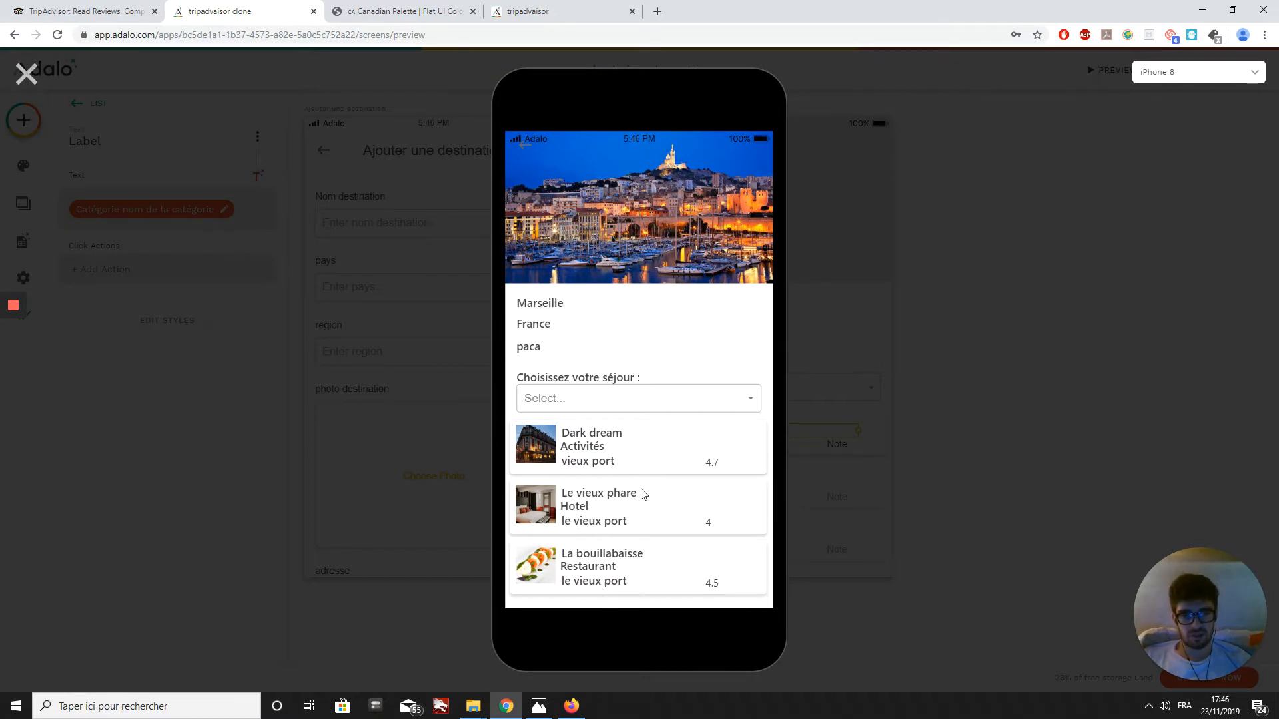
Test the category dropdown with Restaurant, Hotel and Activités, reset it to Select..., and close the preview
left_click(603, 402)
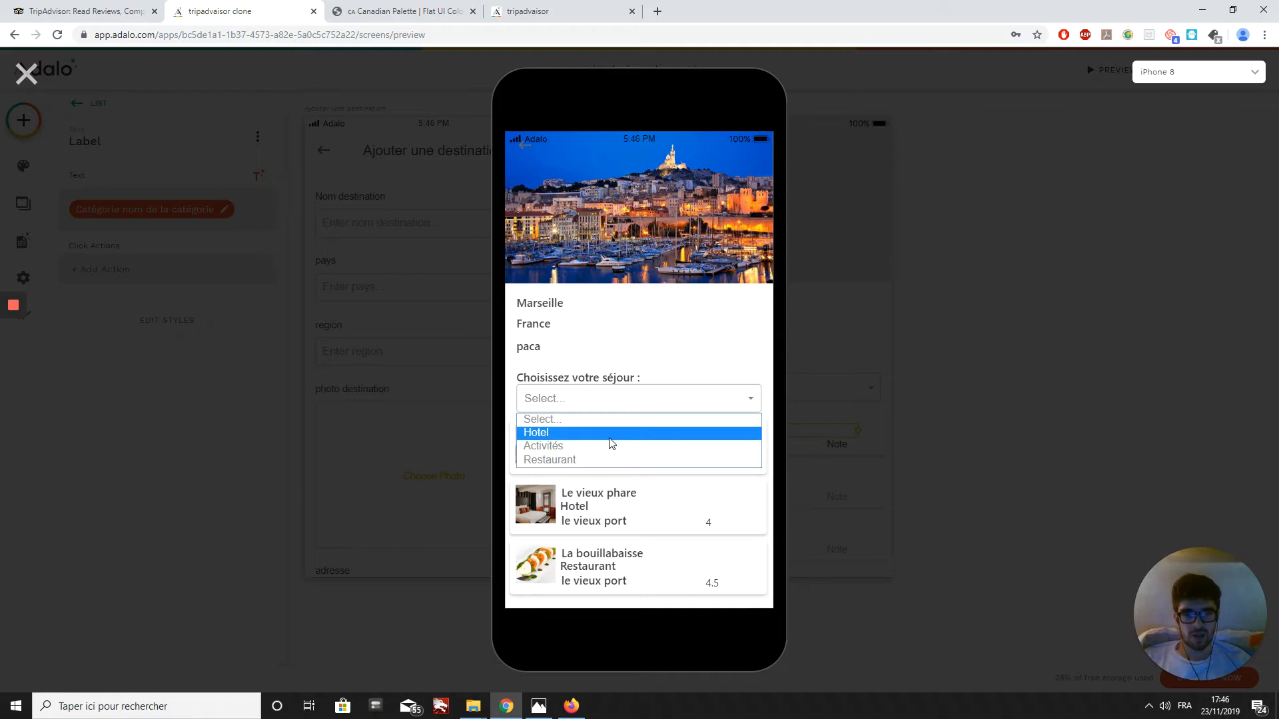
left_click(597, 459)
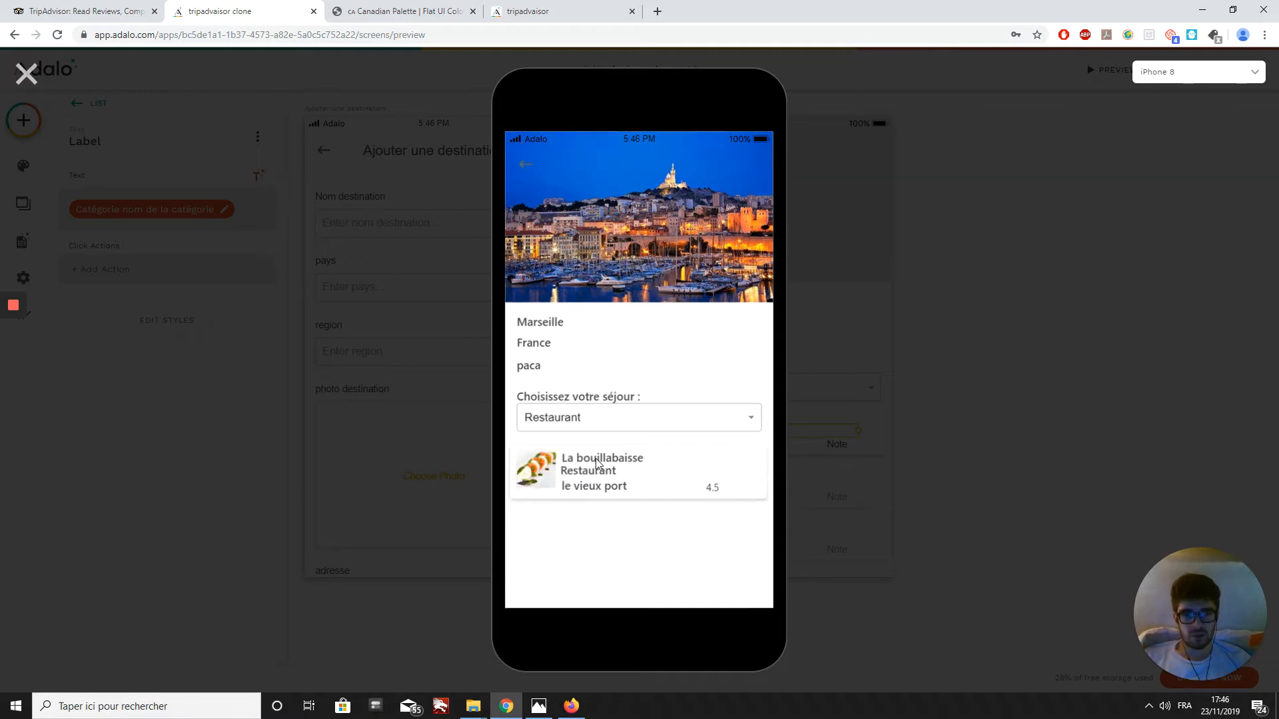
left_click(614, 421)
left_click(593, 454)
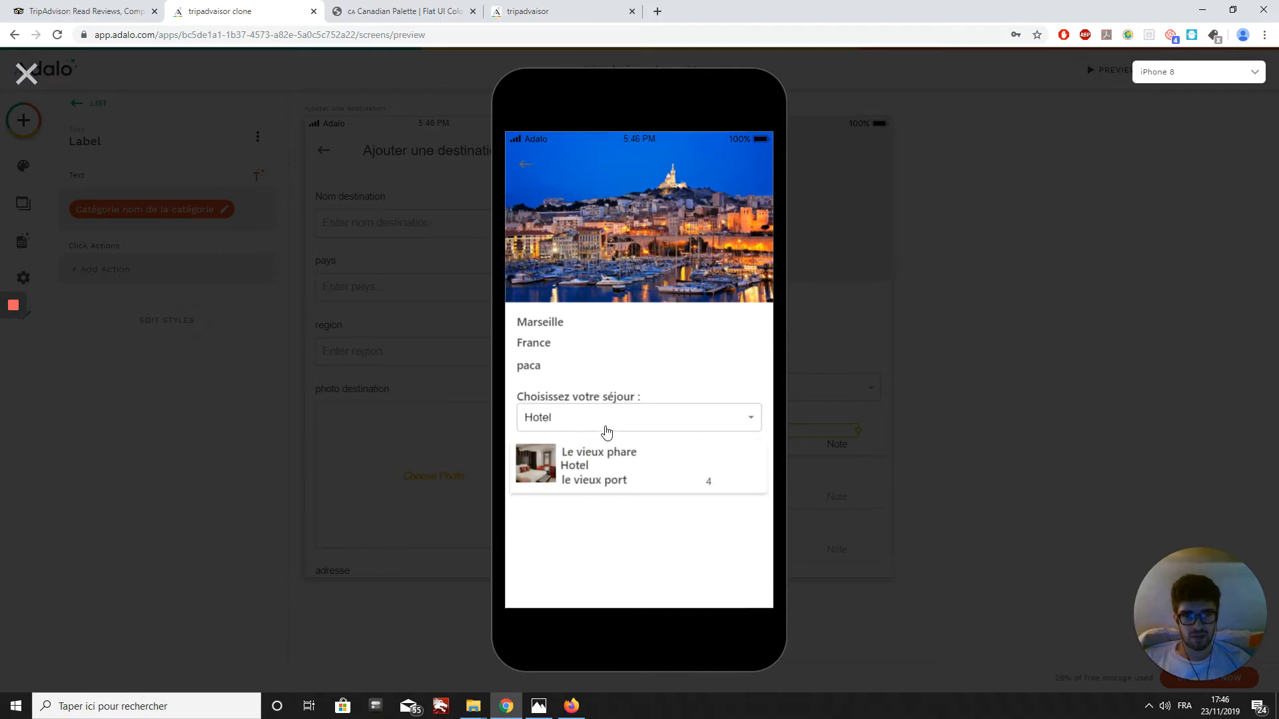
left_click(603, 427)
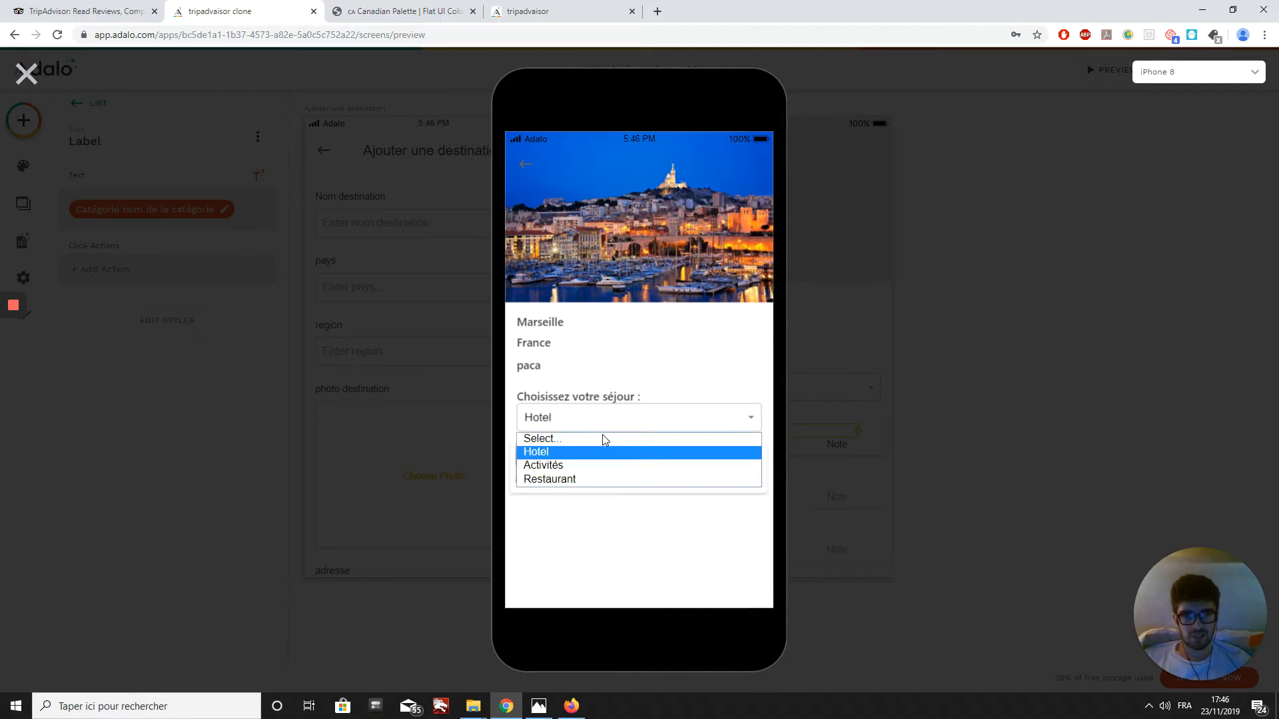
left_click(571, 466)
left_click(688, 419)
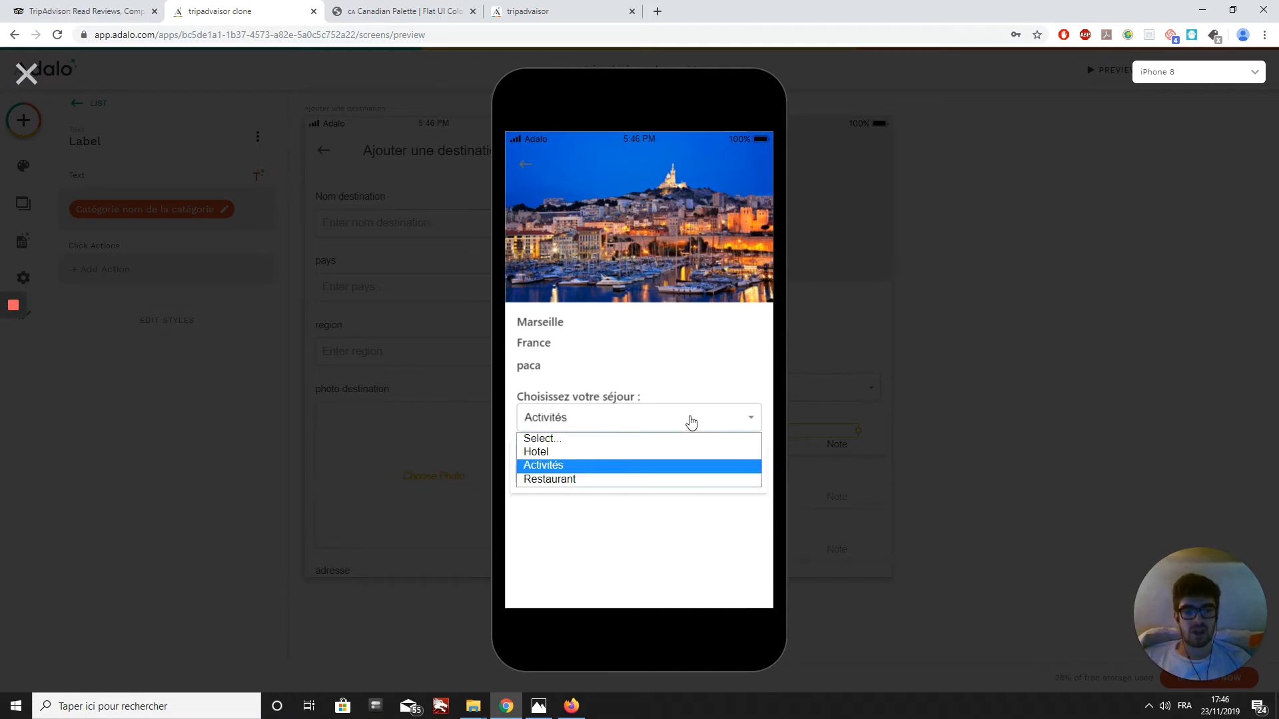
left_click(561, 440)
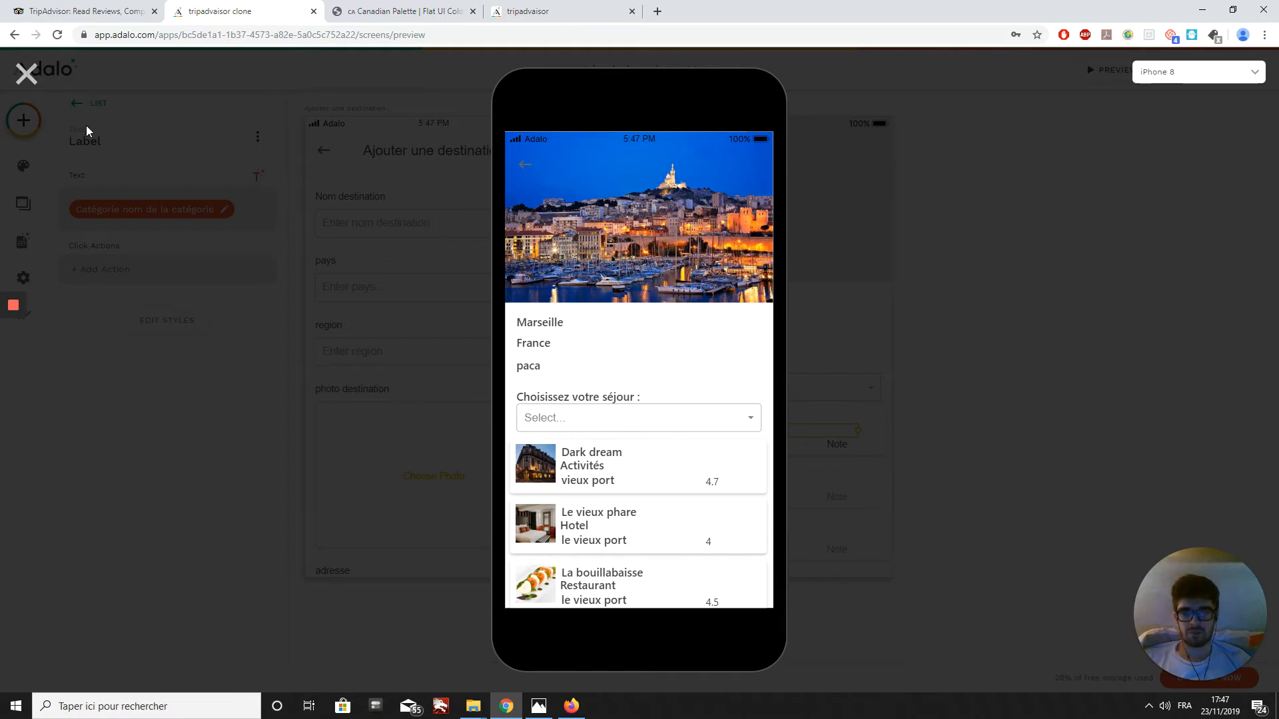
left_click(27, 74)
left_click(25, 119)
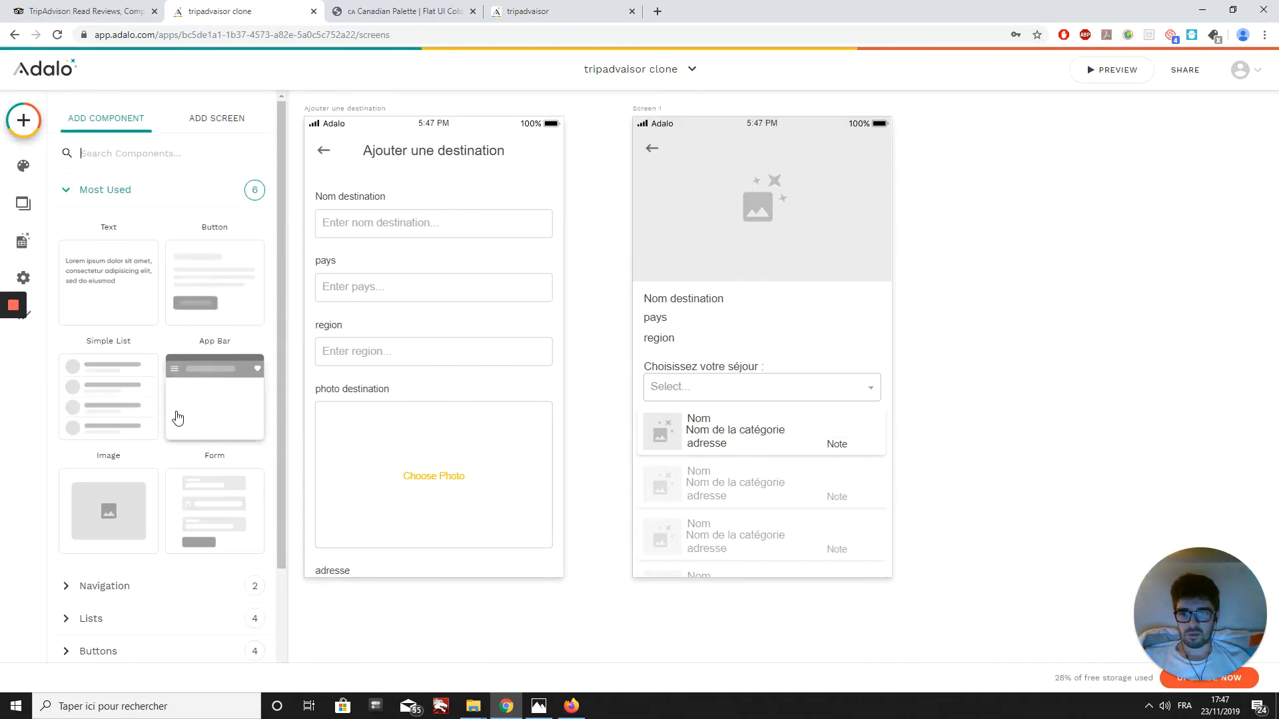
scroll(154, 508, "down", 5)
left_click(115, 570)
scroll(178, 581, "down", 2)
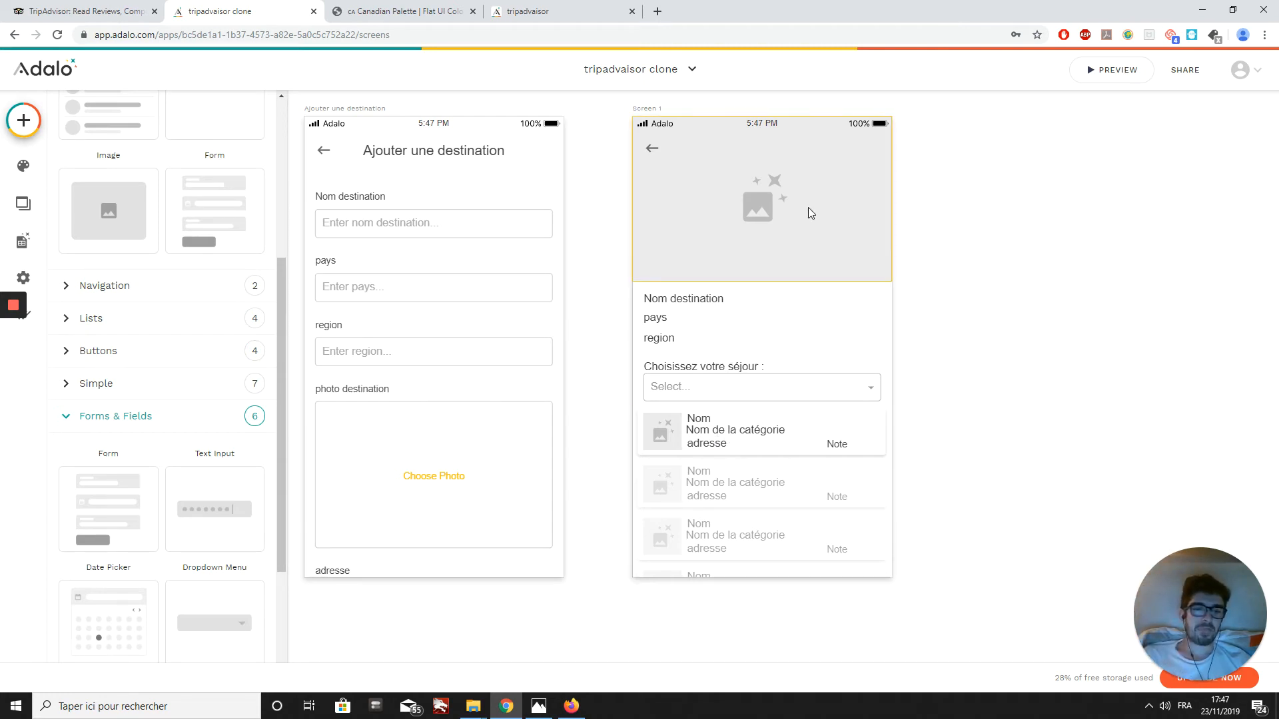
mouse_move(6, 303)
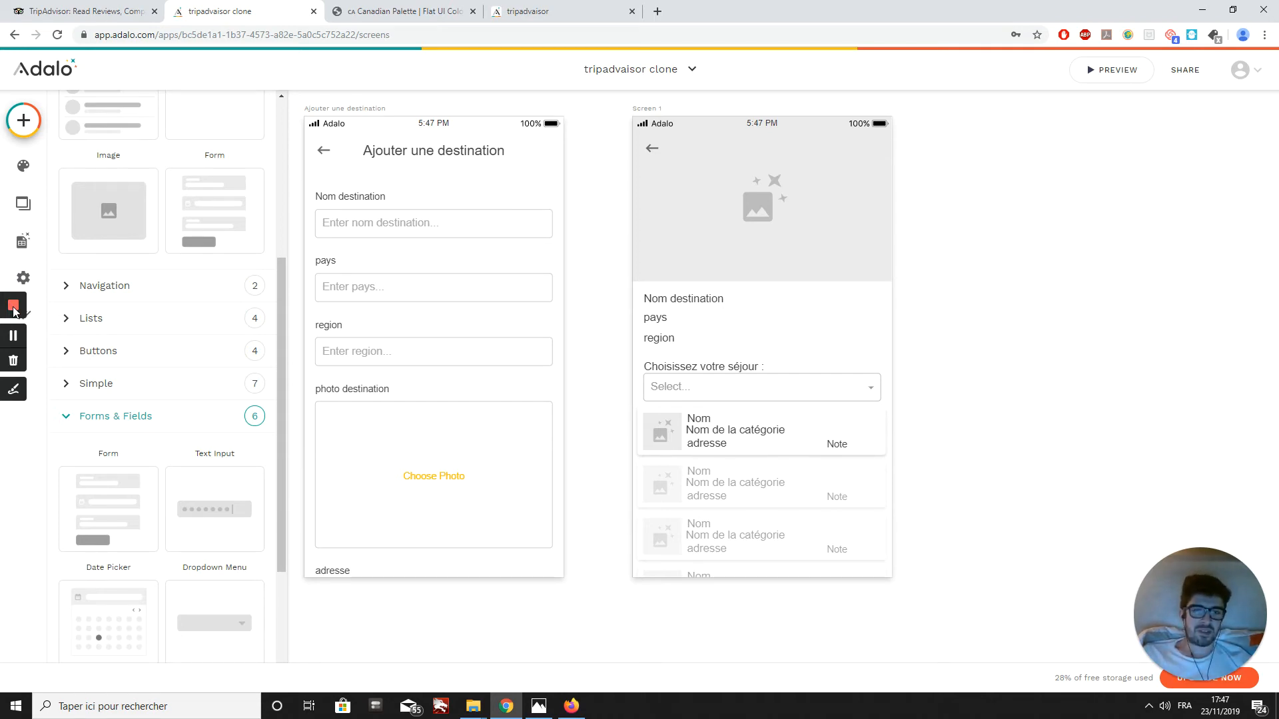
left_click(612, 284)
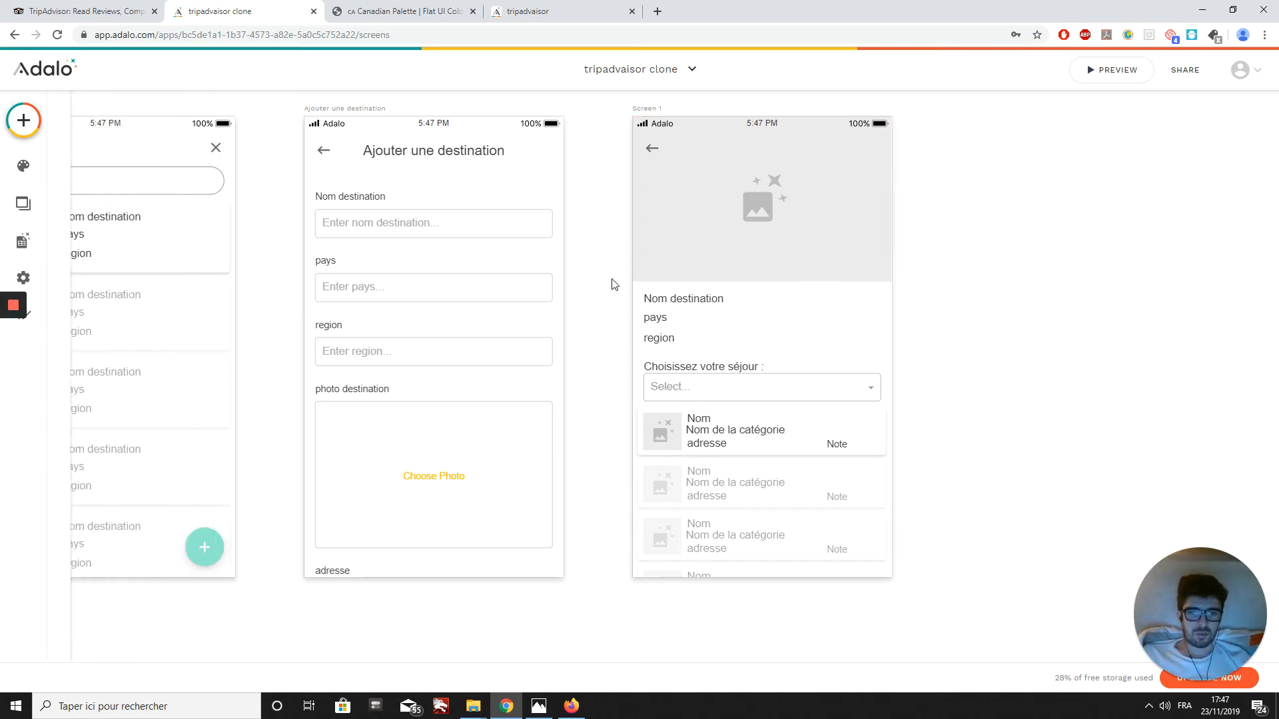